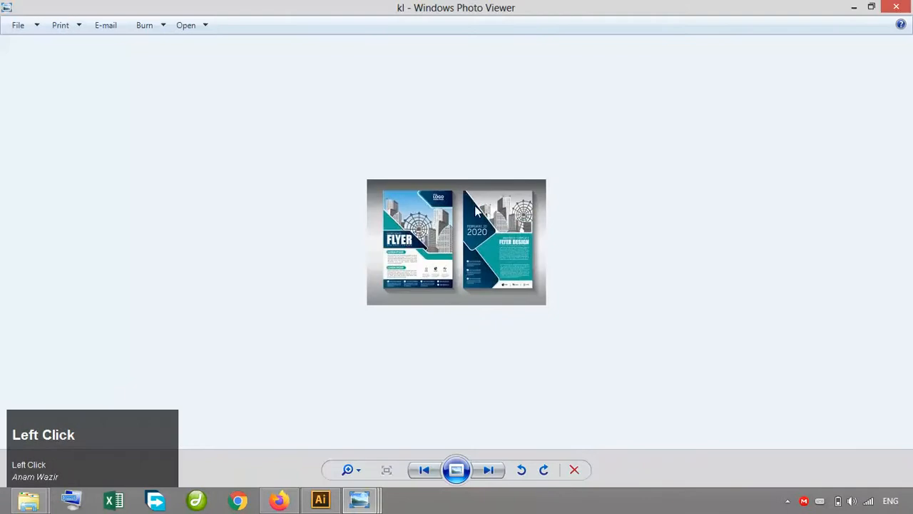
Step: Enlarge the two-flyer reference picture to inspect it, and switch to Adobe Illustrator
key("ctrl+equal")
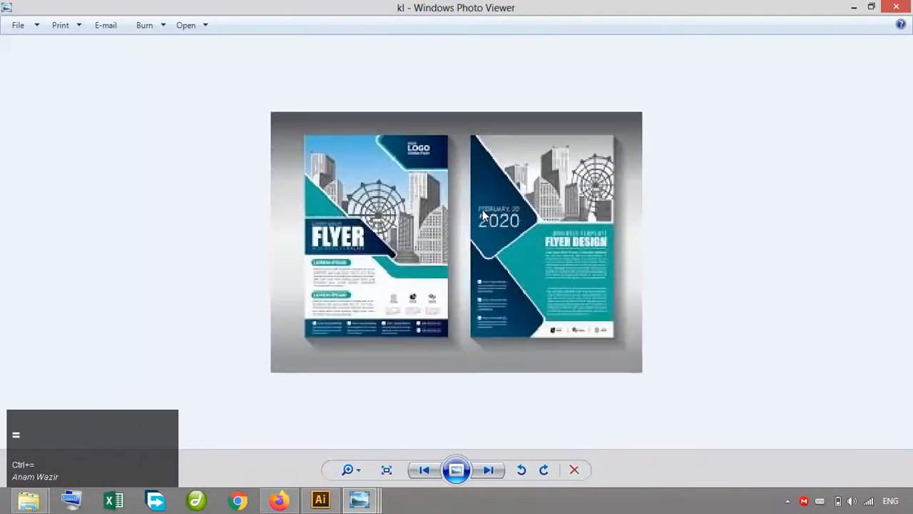
left_click(854, 7)
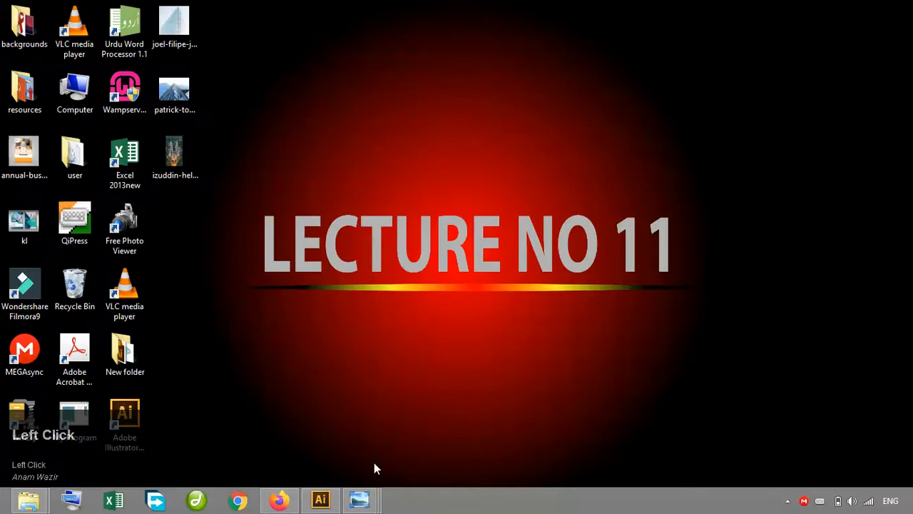
left_click(320, 500)
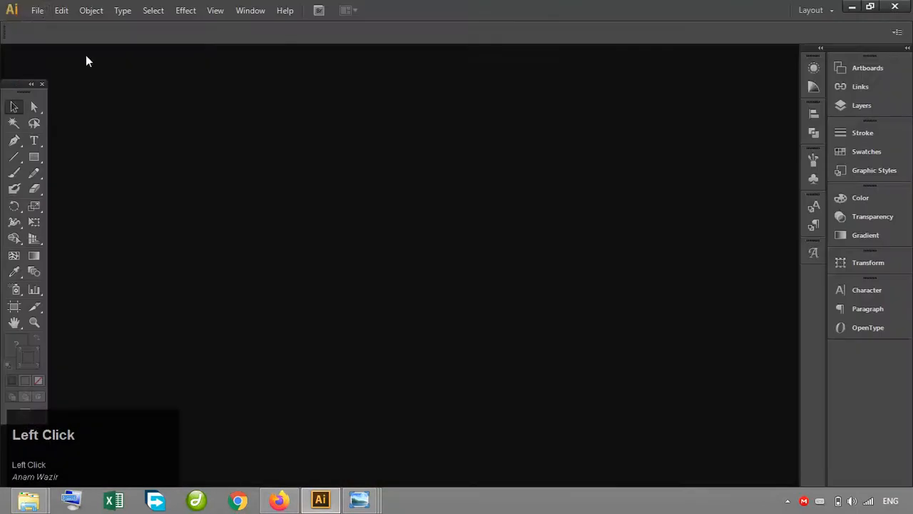
Step: Create a new one-artboard document with the Print profile at Letter size
left_click(37, 10)
left_click(47, 27)
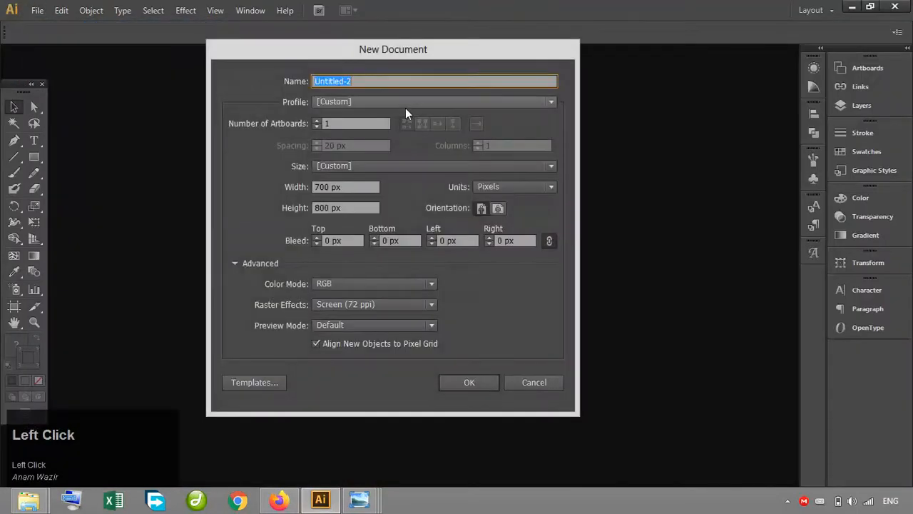
left_click(406, 109)
left_click(378, 136)
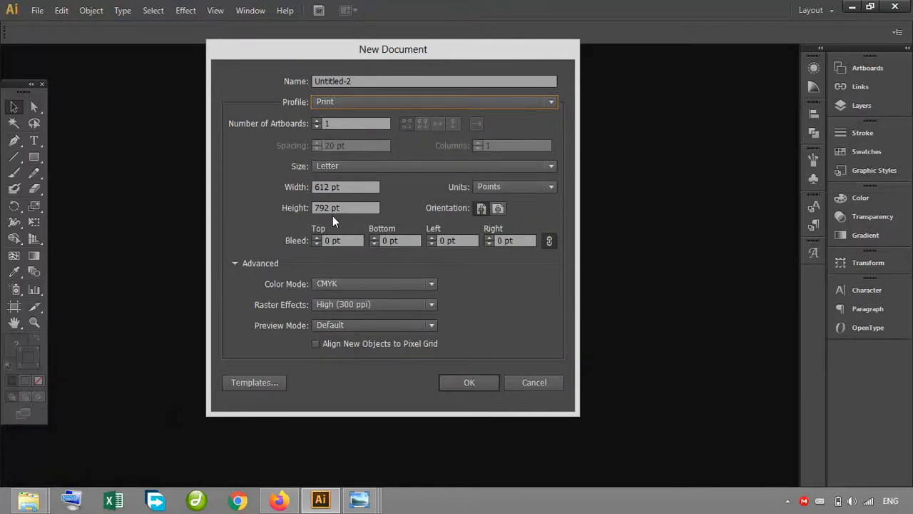
left_click(474, 380)
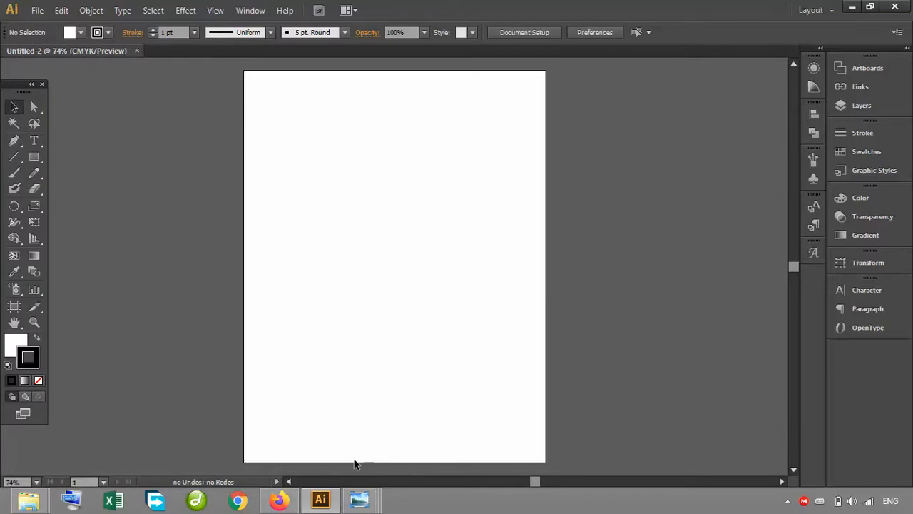
Step: Paste the orange business flyer reference image and place it beside the artboard's right edge
key("ctrl+v")
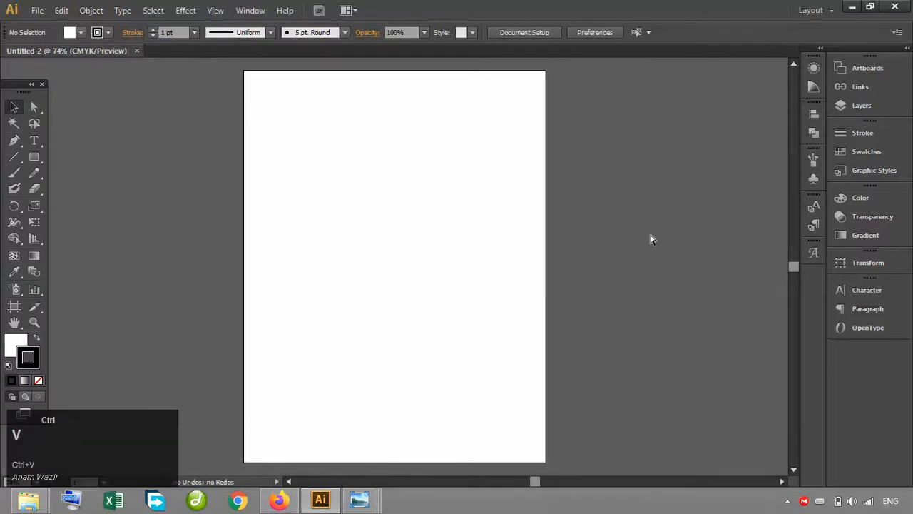
left_click(386, 205)
left_click_drag(385, 204, 695, 181)
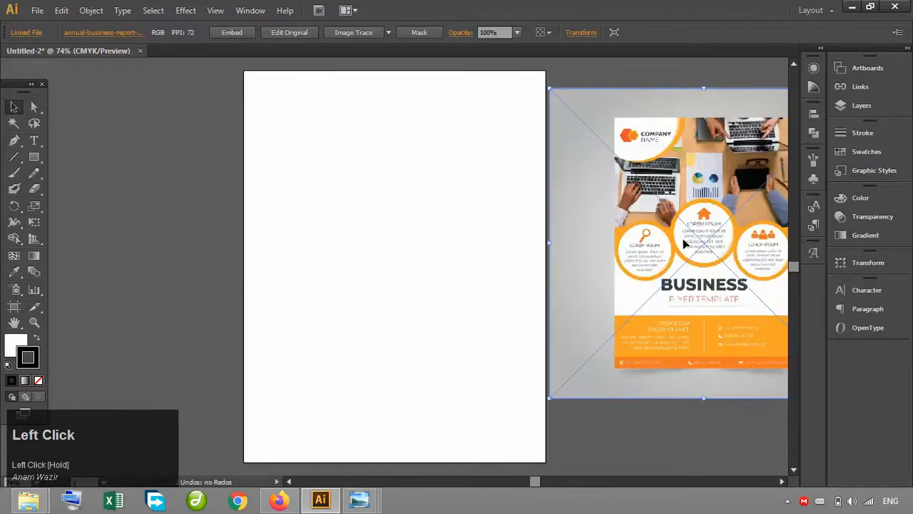
left_click(696, 414)
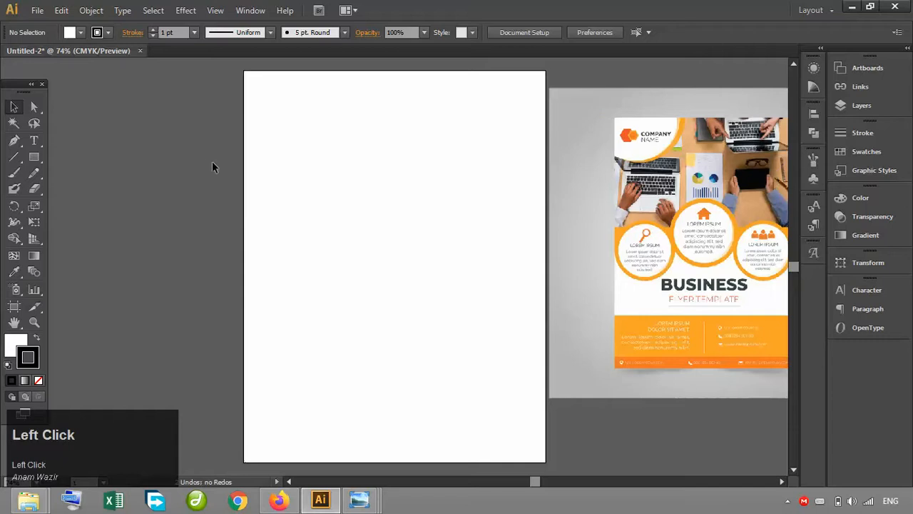
Step: Draw a rectangle covering the whole artboard, filled with the [Registration] black swatch
left_click(35, 156)
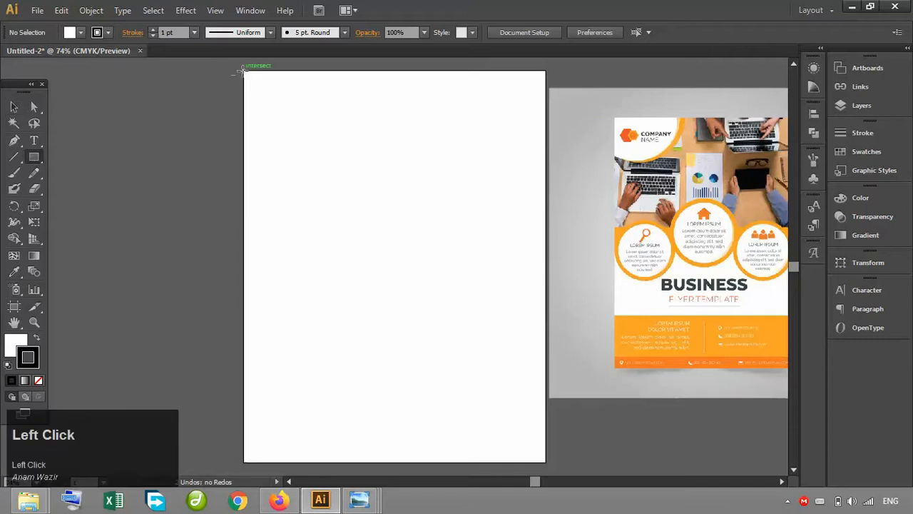
left_click(81, 35)
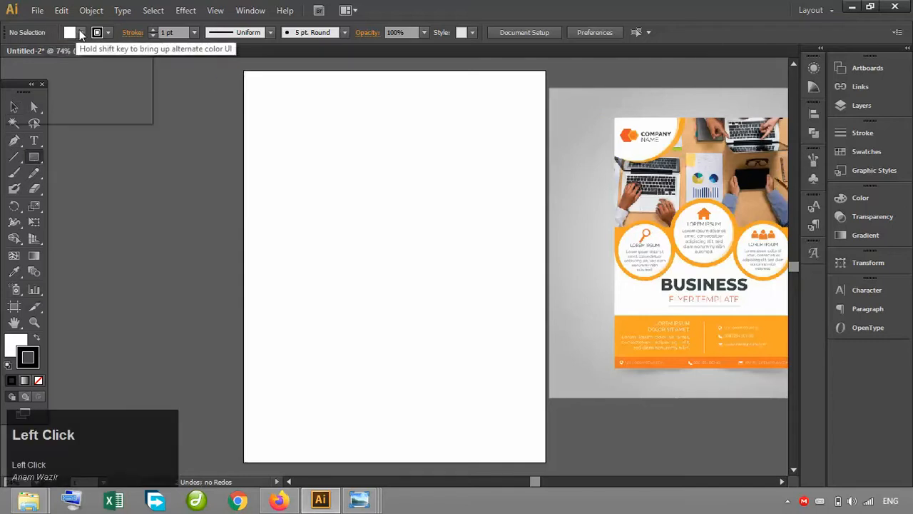
left_click(63, 79)
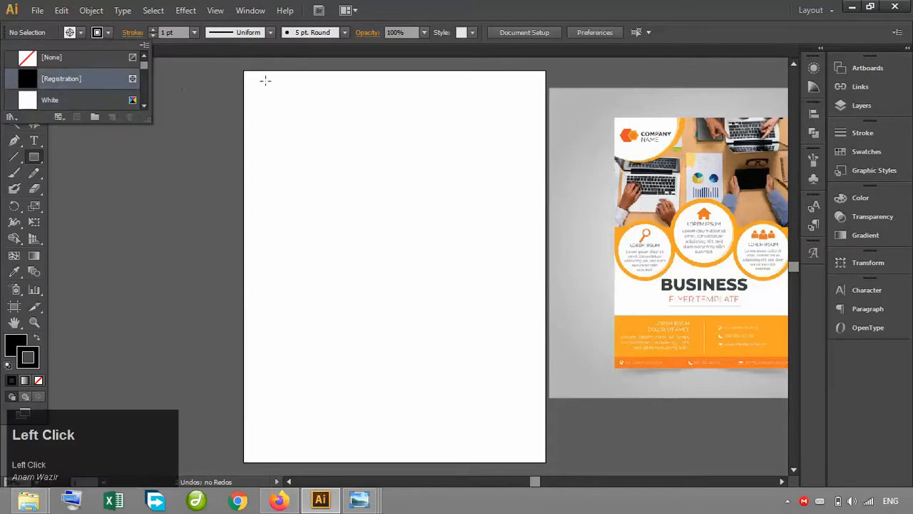
left_click(400, 185)
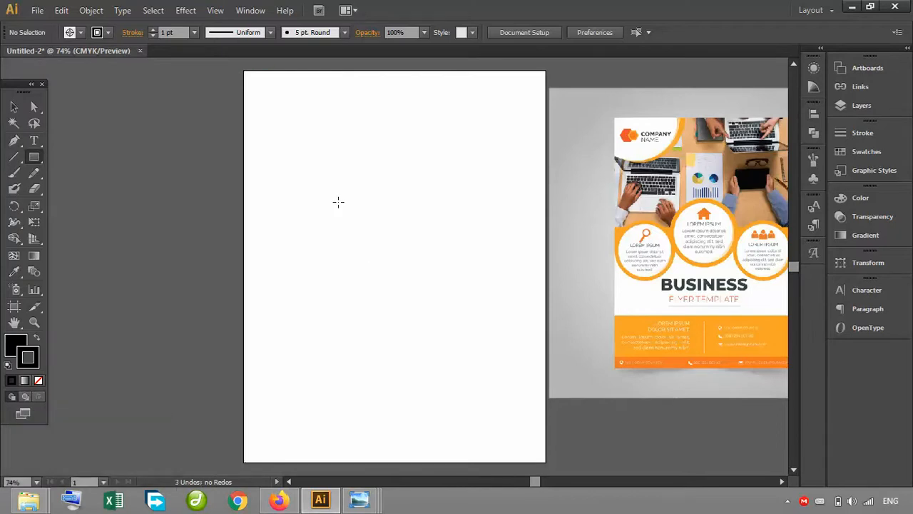
left_click(14, 106)
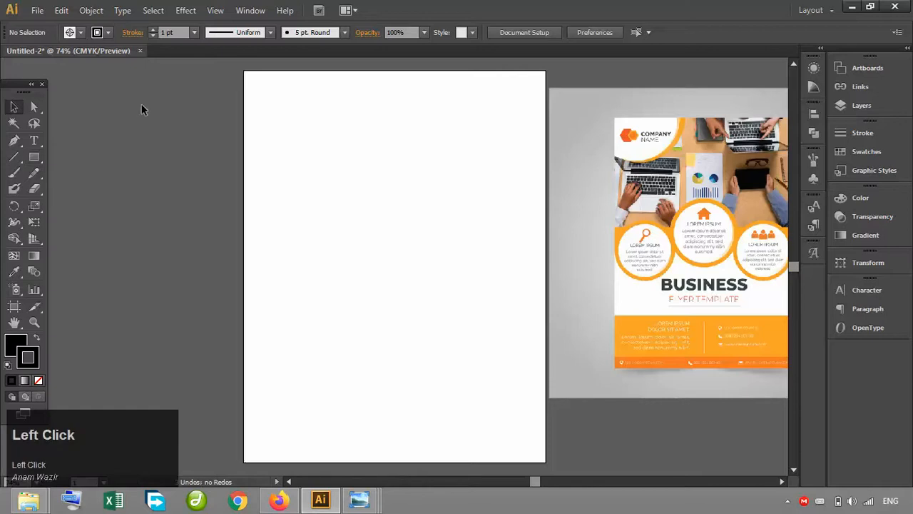
left_click(33, 157)
left_click_drag(244, 71, 546, 463)
left_click(13, 107)
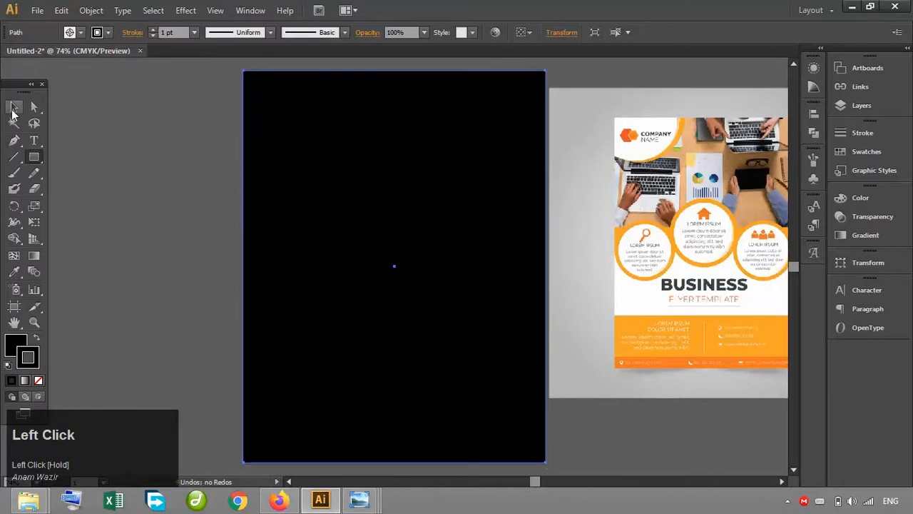
Step: Remove the black rectangle's stroke and move the reference image left so it overlaps the rectangle's right edge
left_click(180, 108)
left_click(373, 105)
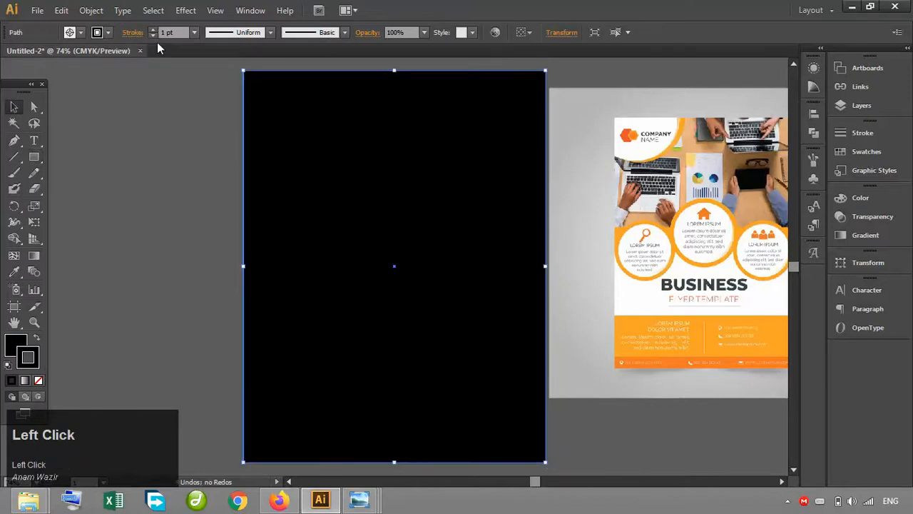
left_click(153, 35)
left_click(174, 106)
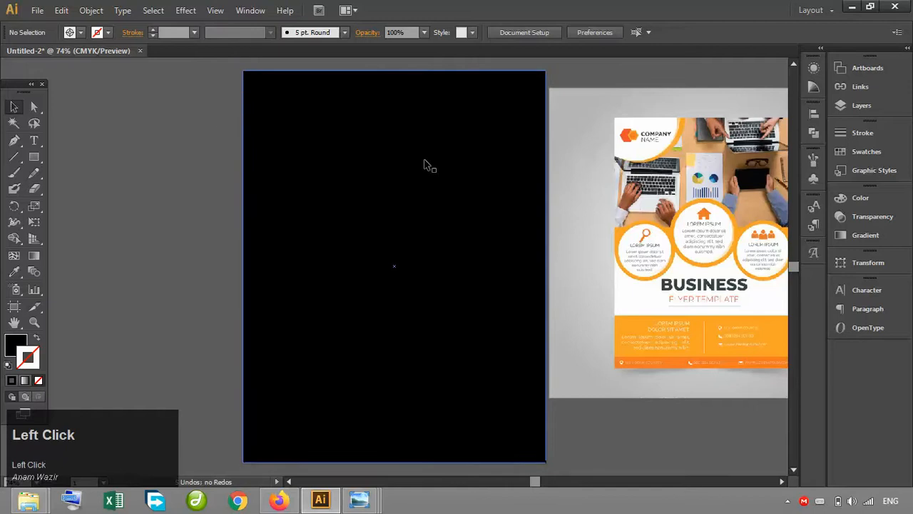
left_click_drag(647, 194, 600, 201)
left_click(749, 232)
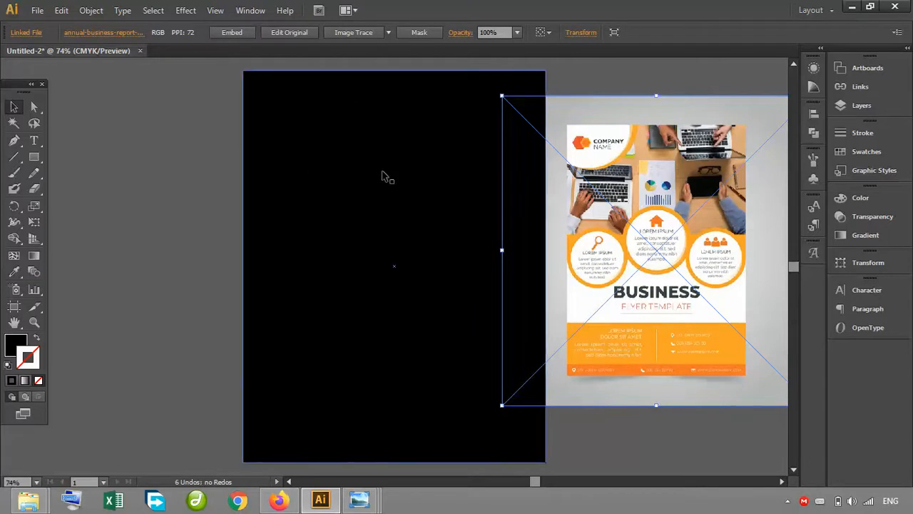
Step: Draw a large black ellipse overlapping the top-left corner of the black rectangle
left_click_drag(39, 161, 117, 188)
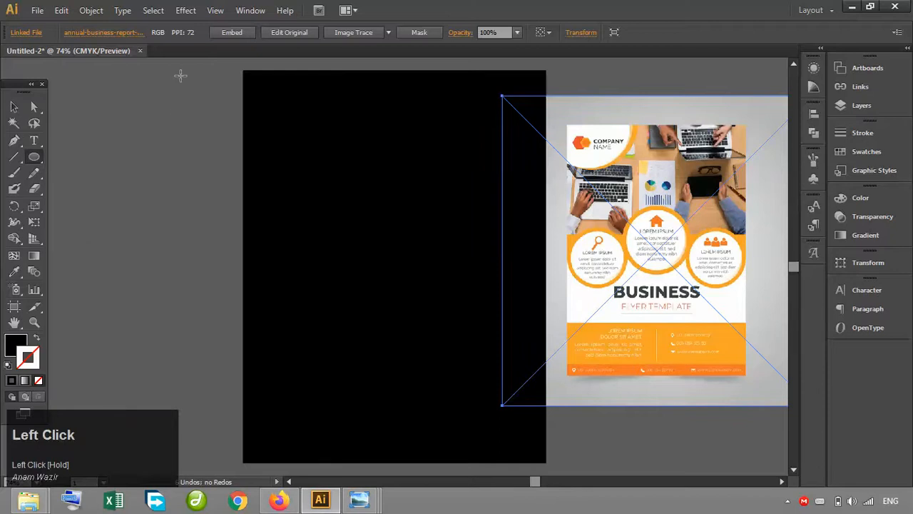
left_click(795, 64)
left_click(796, 65)
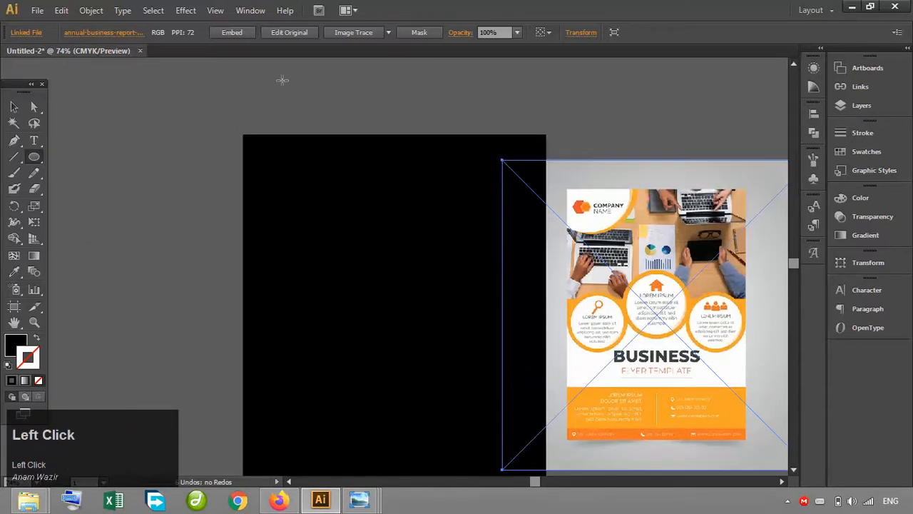
left_click_drag(158, 97, 343, 256)
left_click(13, 107)
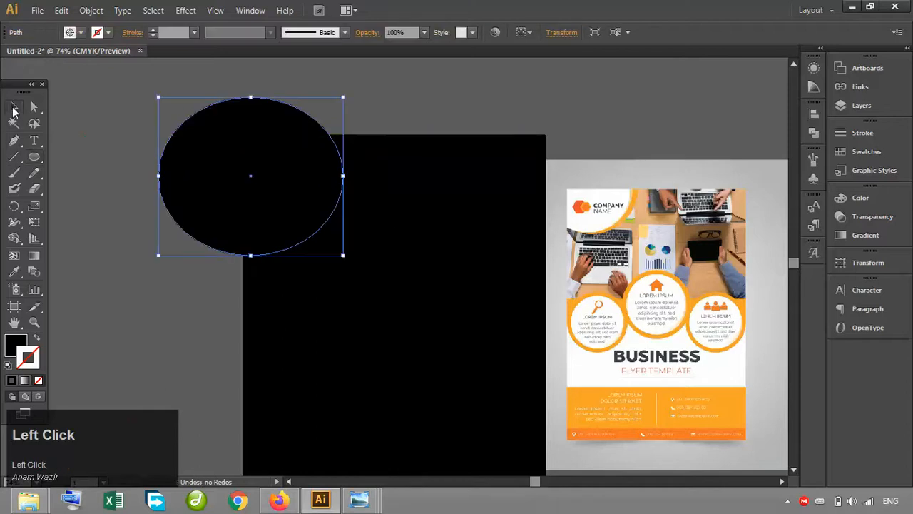
left_click_drag(291, 150, 295, 145)
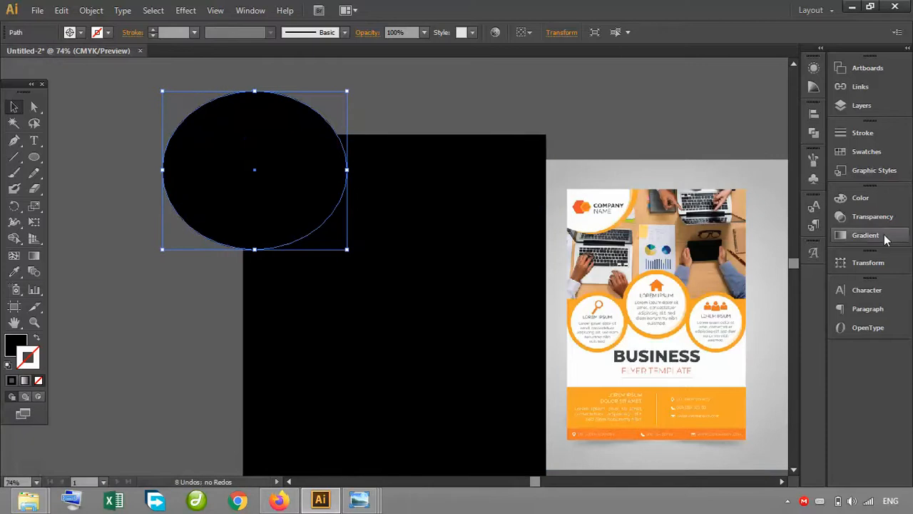
Step: Draw a smaller circle on the empty canvas left of the black rectangle
left_click(793, 469)
left_click(794, 469)
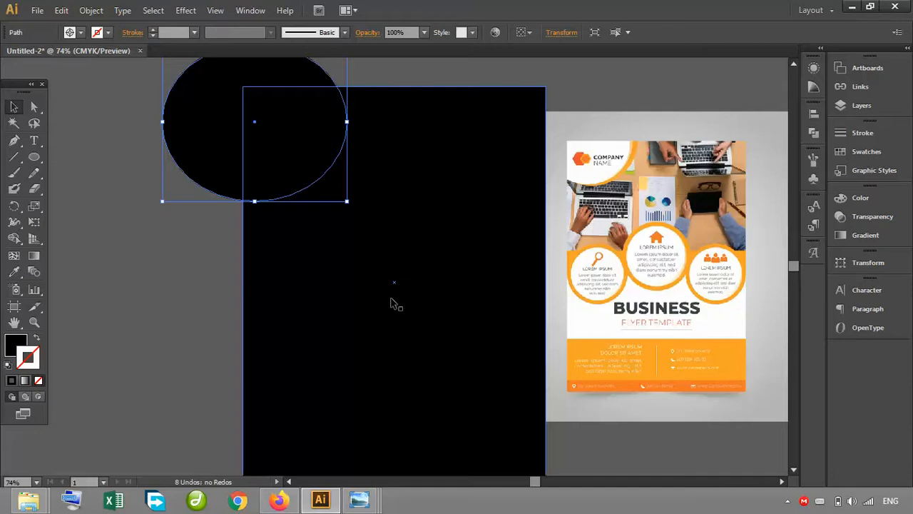
left_click(38, 163)
left_click_drag(88, 234, 179, 355)
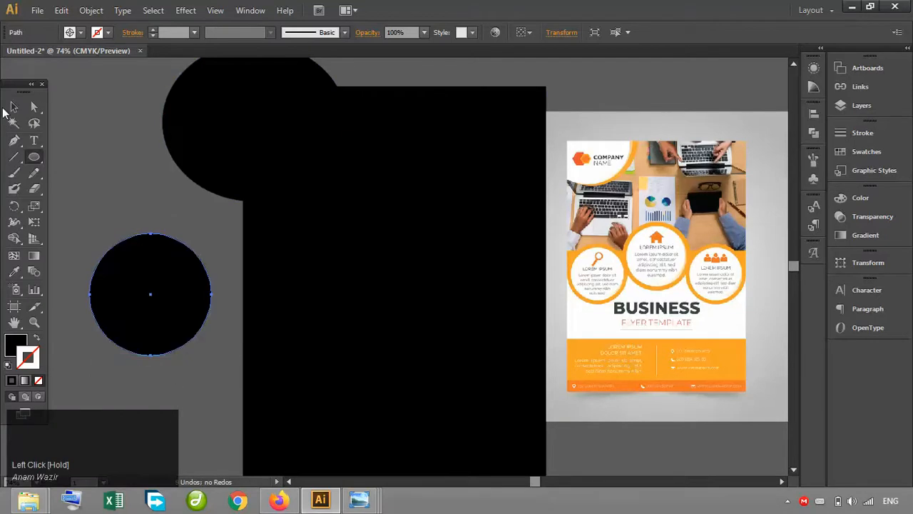
left_click(13, 106)
Step: Fill the smaller circle with the red swatch
left_click(80, 33)
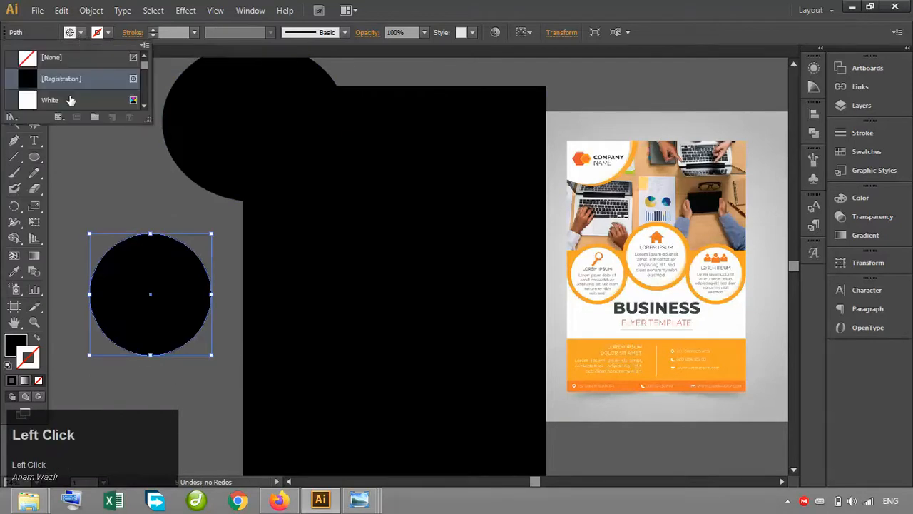
left_click(70, 102)
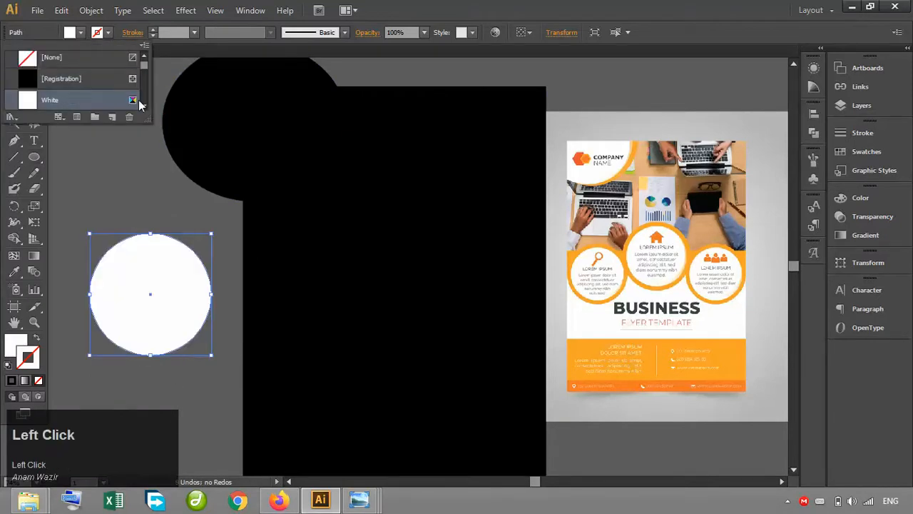
scroll(140, 103, "down", 1)
left_click(68, 100)
left_click(146, 179)
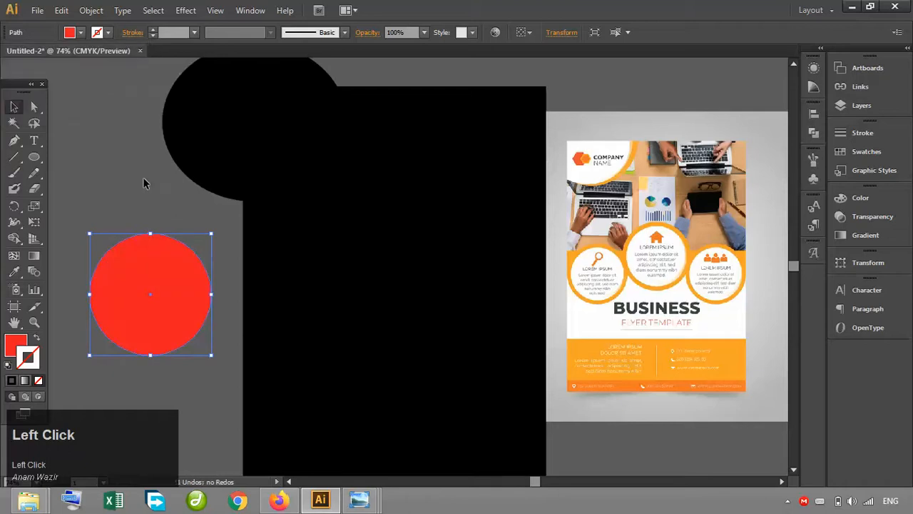
left_click(143, 179)
Step: Place the red circle, scaled down, at the black rectangle's left edge and duplicate it twice to form a row of three
left_click_drag(167, 302, 330, 287)
left_click_drag(369, 224, 341, 250)
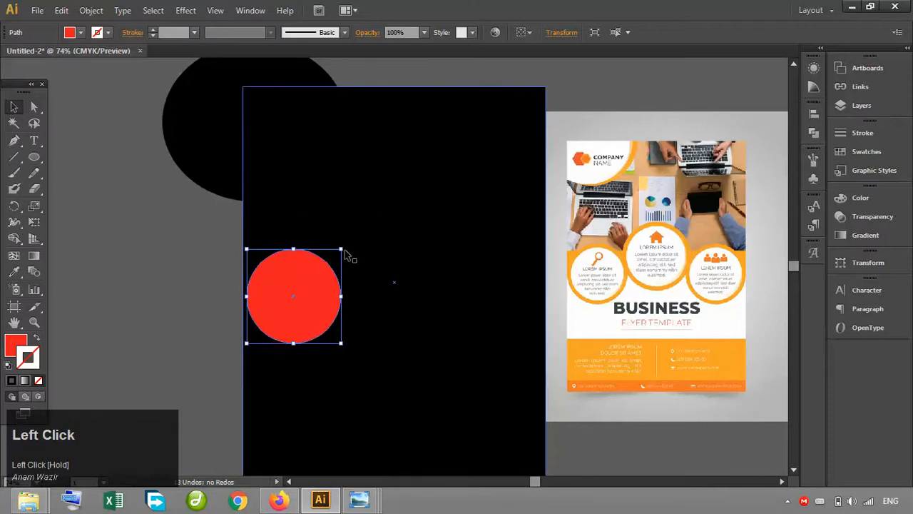
key("alt")
left_click_drag(319, 291, 418, 292)
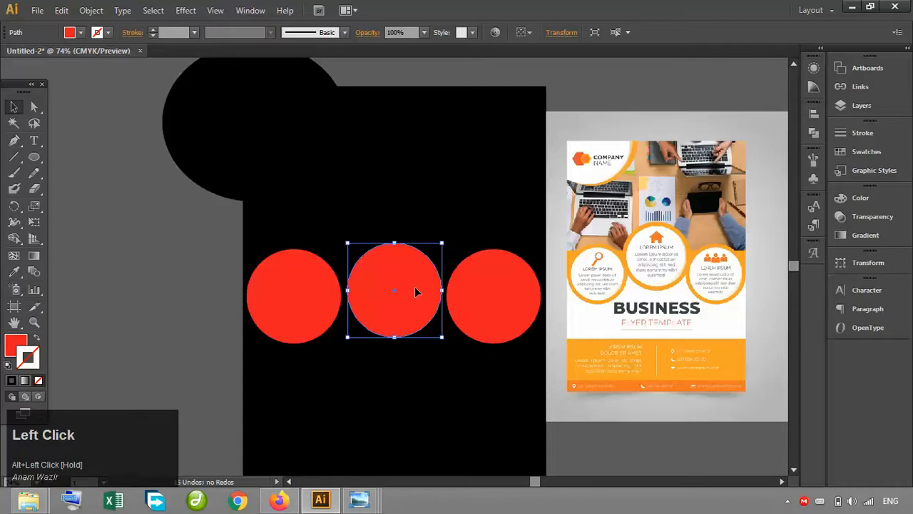
Step: Nudge the middle red circle upward and slightly left so it sits higher than the two outer circles
key("Up")
key("Up")
key("Up")
key("Up")
key("Up")
key("Up")
key("Up")
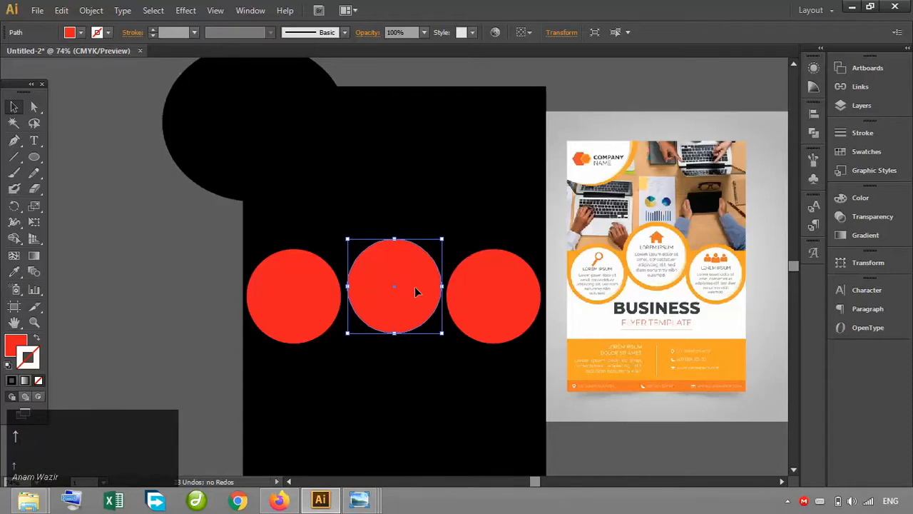
key("Up")
key("Up")
key("Up")
key("Up")
key("Up")
key("Up")
key("Up")
key("Up")
key("Up")
key("Up")
key("Up")
key("Up")
key("Up")
key("Up")
key("Up")
key("Up")
key("Up")
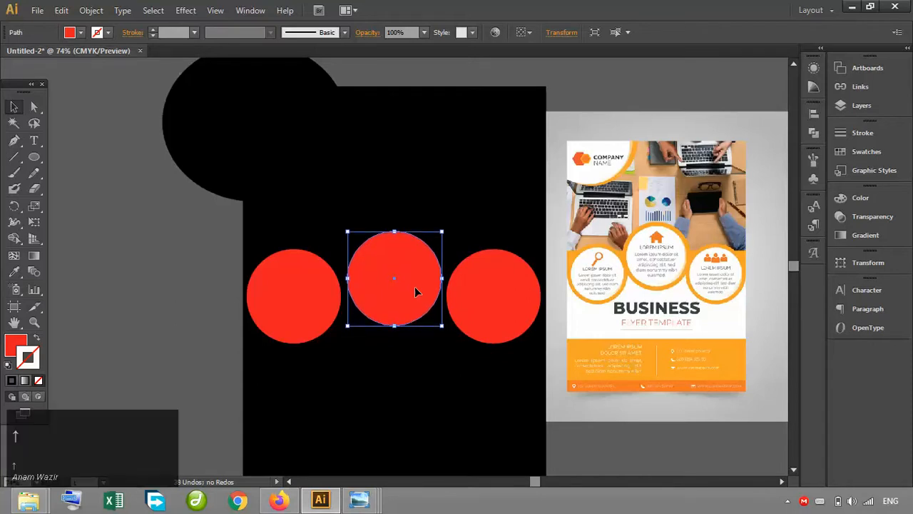
key("Up")
key("Up")
key("Up")
key("Up")
key("Up")
key("Left")
key("Left")
key("Left")
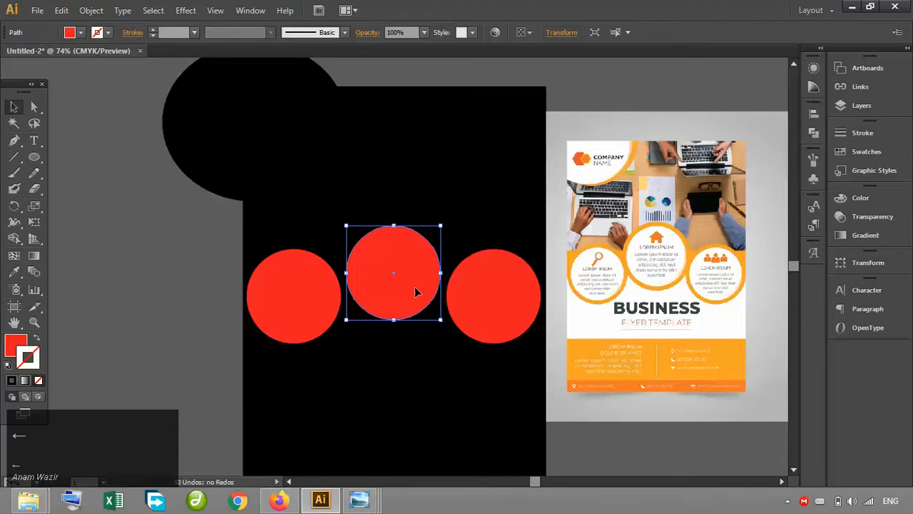
key("Up")
Step: Enlarge the middle red circle and nudge it left to centre it between the two outer circles
left_click_drag(441, 227, 448, 214)
key("Left")
key("Left")
key("Left")
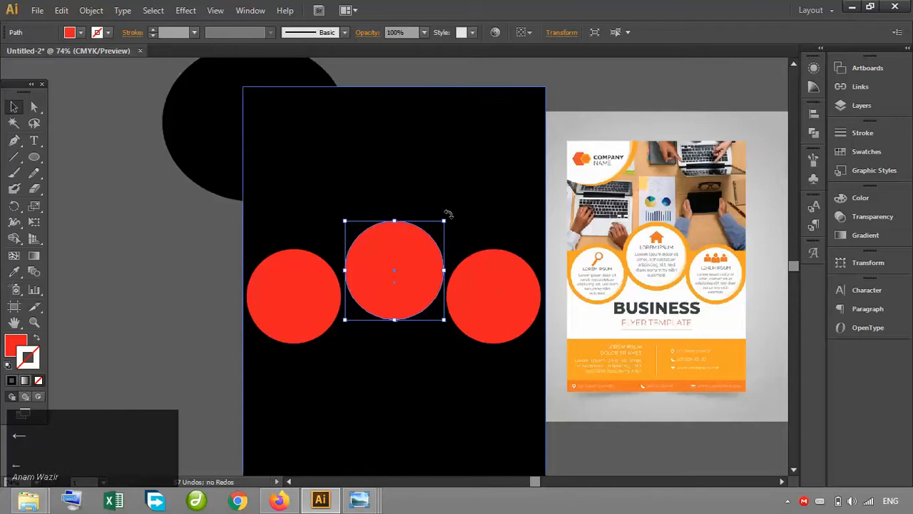
left_click_drag(444, 221, 451, 212)
key("Left")
key("Left")
key("Left")
key("Left")
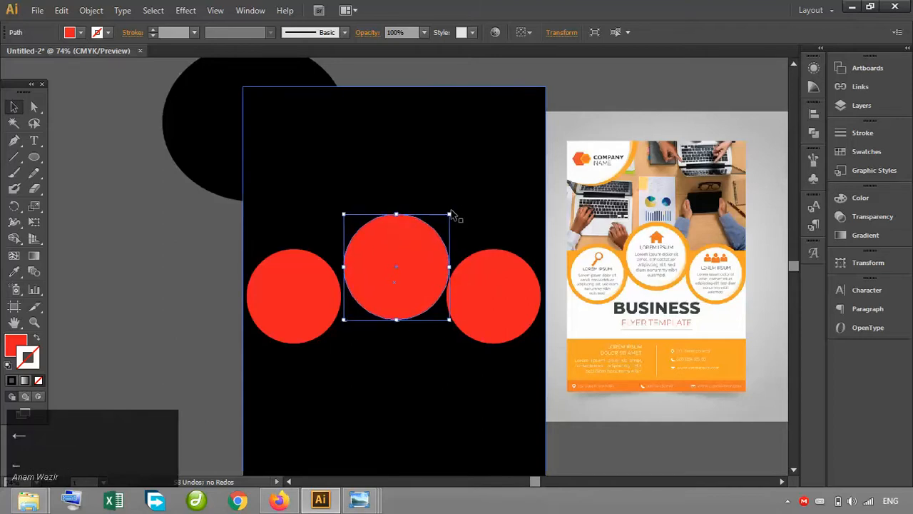
key("Left")
key("Left")
key("Left")
key("Left")
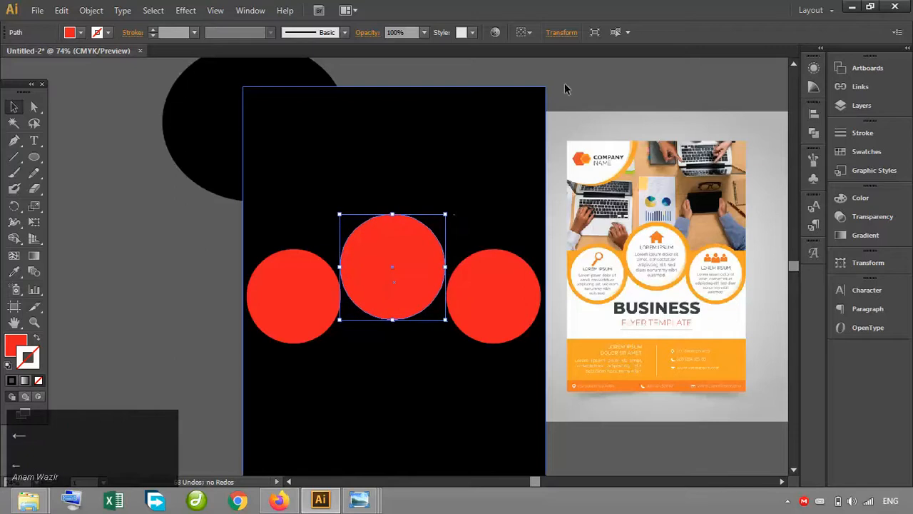
Step: Fill the large circle at the page's upper-left corner with the White swatch
left_click(563, 77)
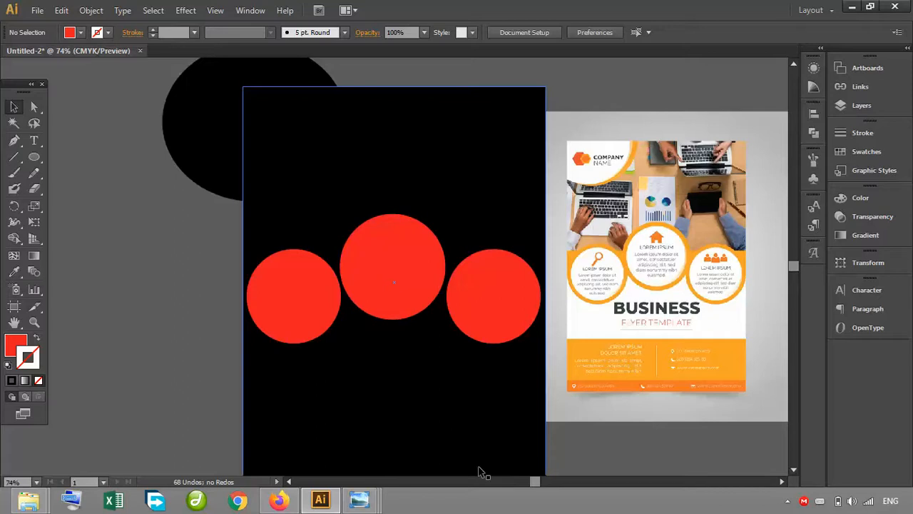
left_click(262, 112)
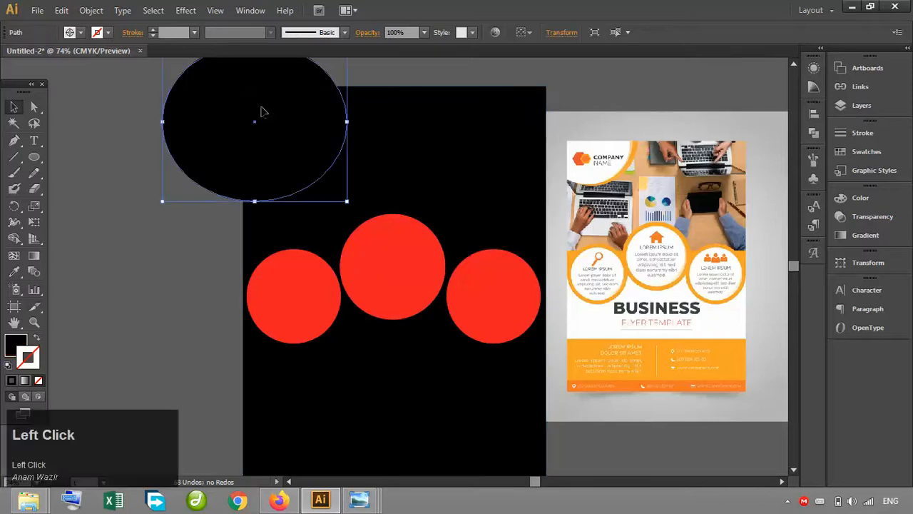
left_click(69, 32)
left_click(74, 84)
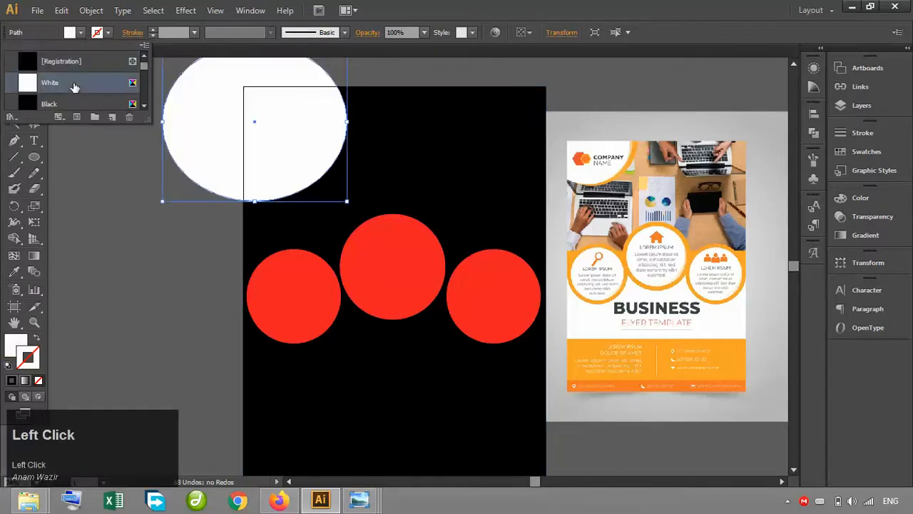
left_click(96, 202)
left_click(95, 201)
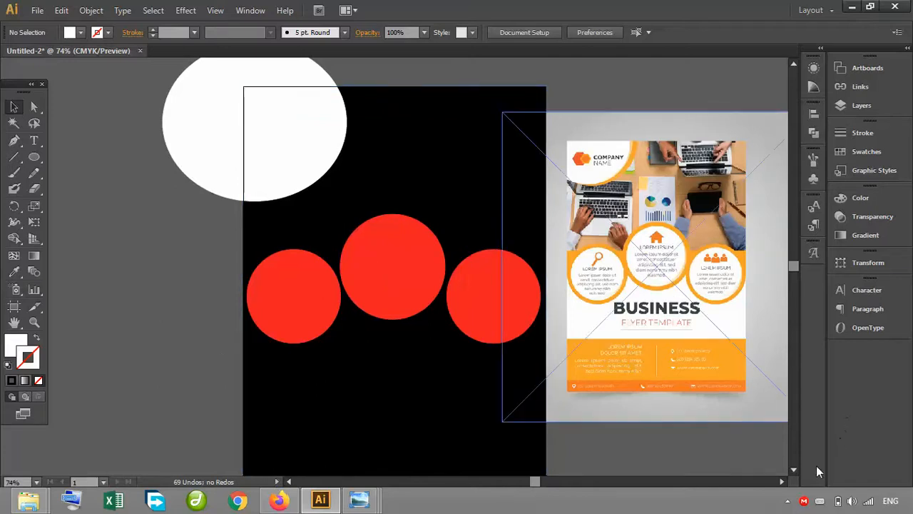
Step: Scale down the reference flyer image and place it beside the black rectangle, clear of its right edge
left_click(794, 470)
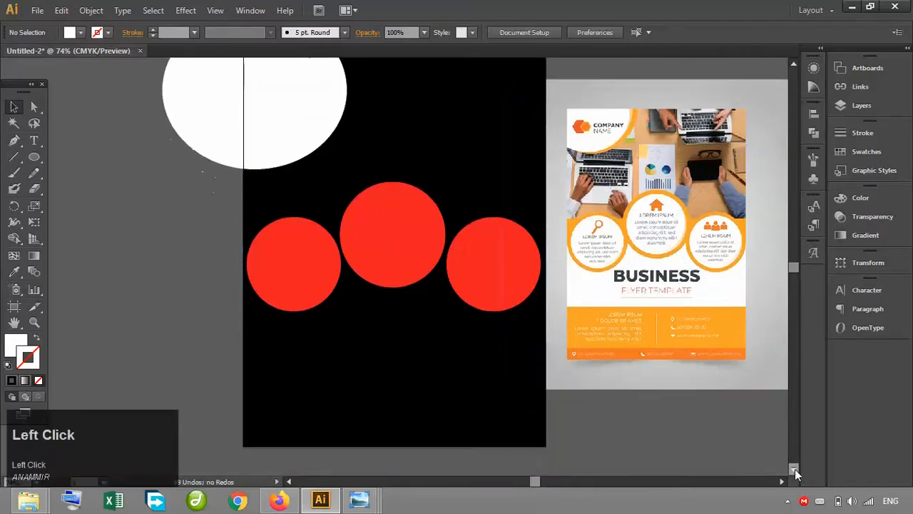
left_click(792, 64)
left_click_drag(710, 187, 725, 189)
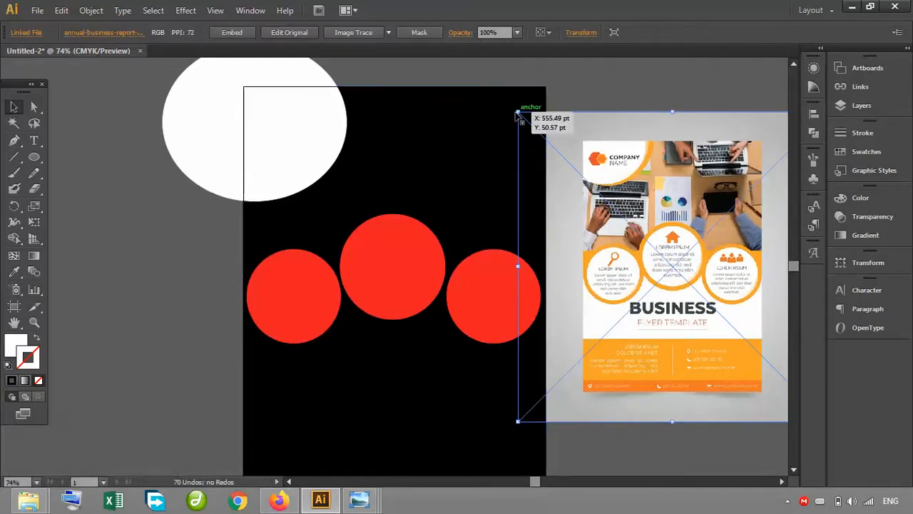
left_click_drag(517, 113, 514, 112)
left_click_drag(609, 162, 688, 283)
left_click_drag(755, 320, 672, 98)
left_click(610, 295)
left_click_drag(112, 90, 572, 462)
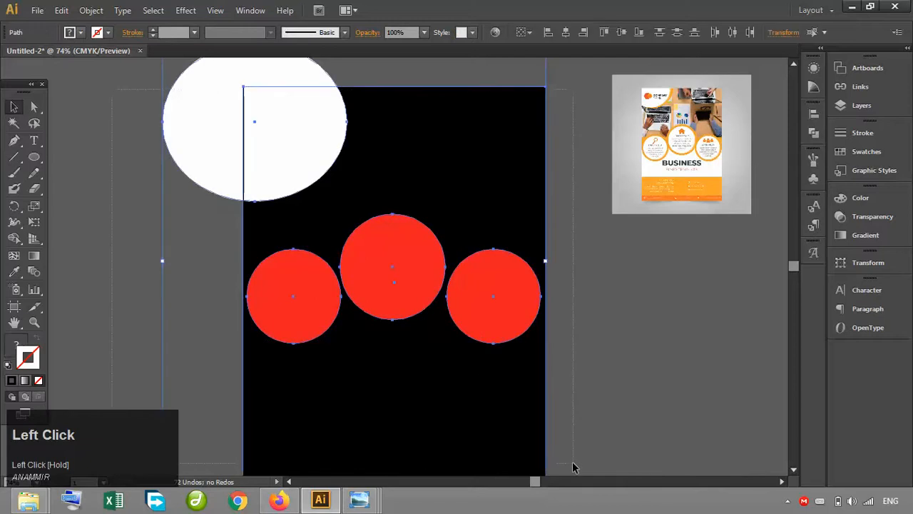
key("ctrl+minus")
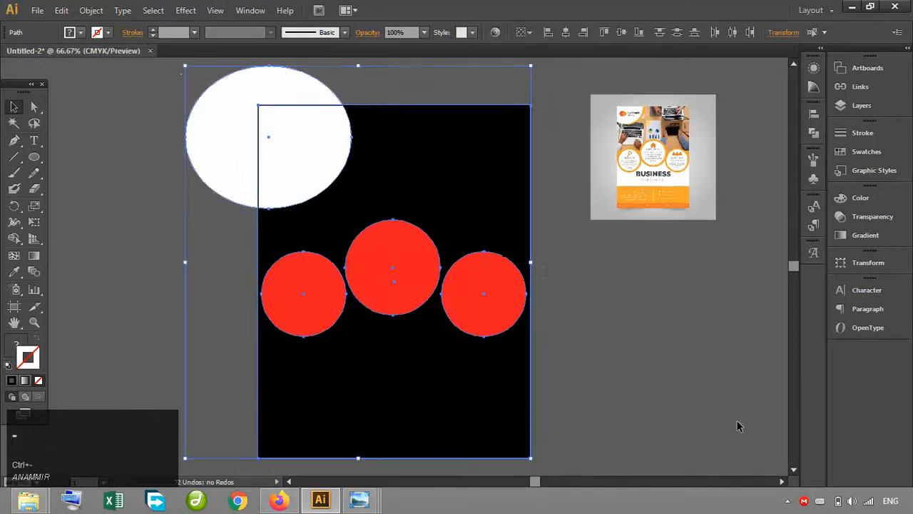
left_click(13, 240)
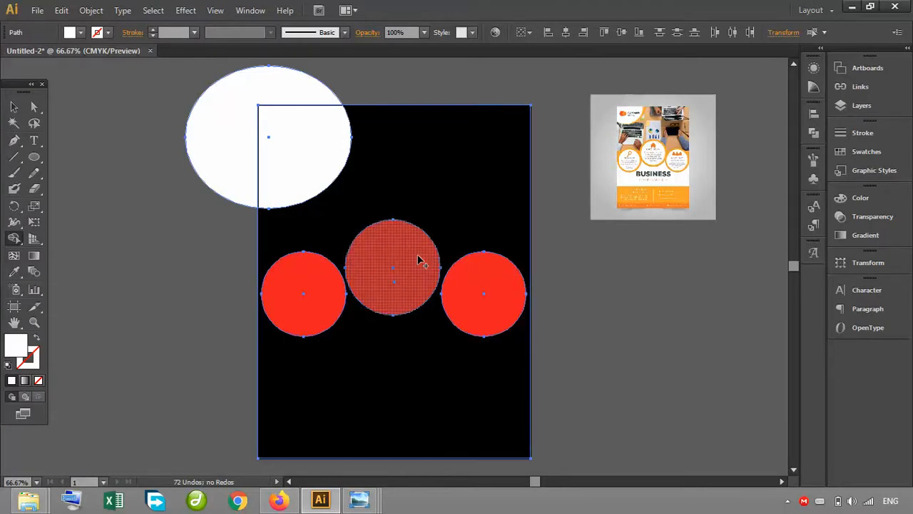
left_click(13, 106)
left_click(153, 194)
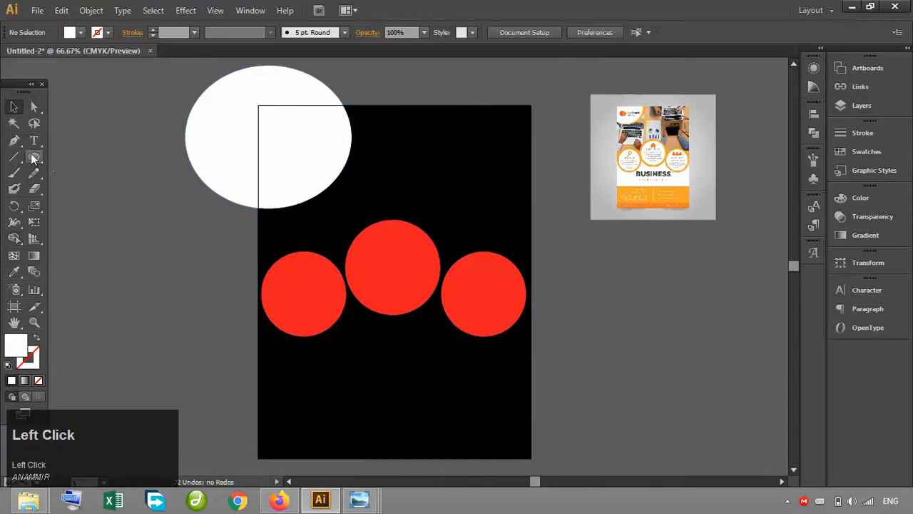
Step: Draw a full-width white rectangle over the lower part of the black rectangle and lower its top edge slightly below the outer circles
left_click_drag(33, 157, 92, 156)
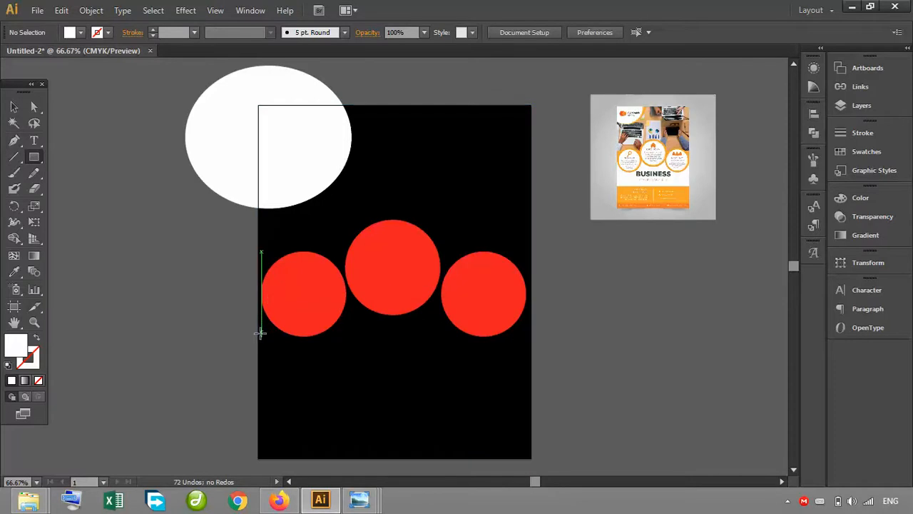
left_click_drag(257, 335, 531, 457)
left_click(14, 106)
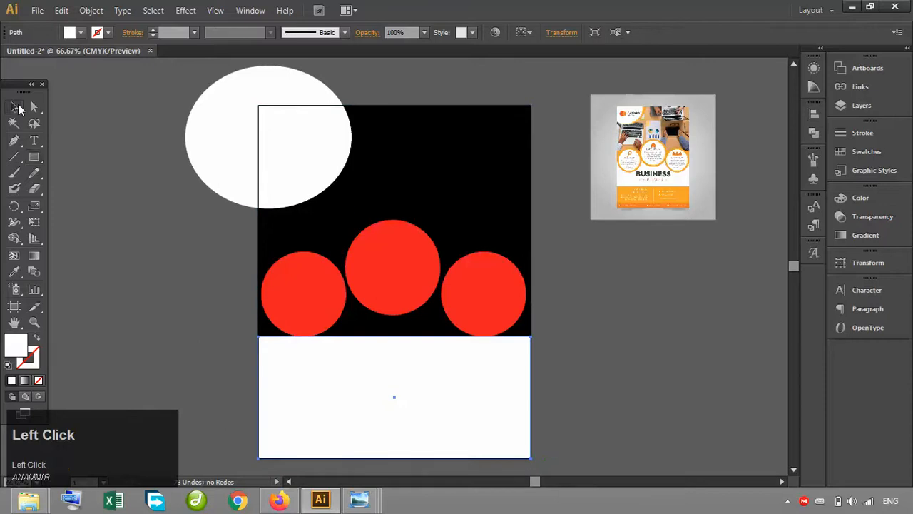
left_click_drag(394, 335, 395, 339)
left_click(148, 144)
Step: Select all the layout shapes and use the Shape Builder to split them into separate white regions: upper background, lower band, large circle and three small circles
left_click_drag(147, 126, 490, 382)
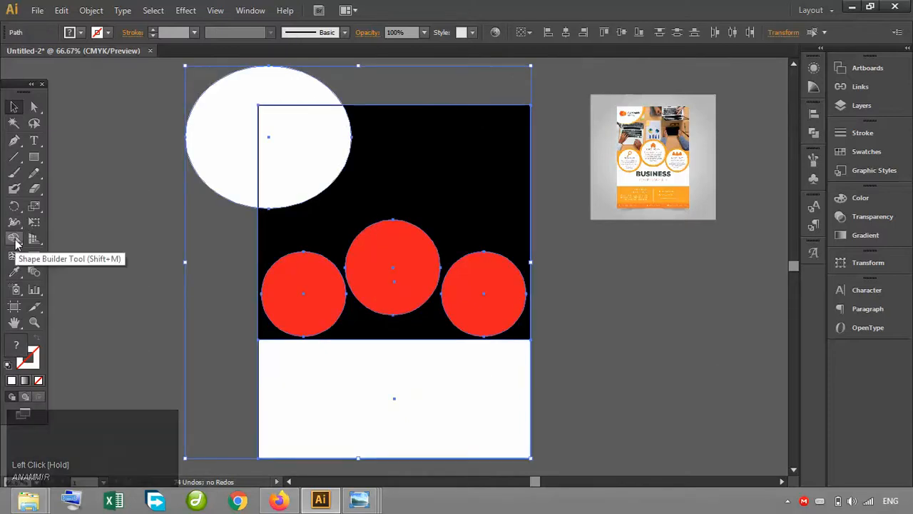
left_click(14, 239)
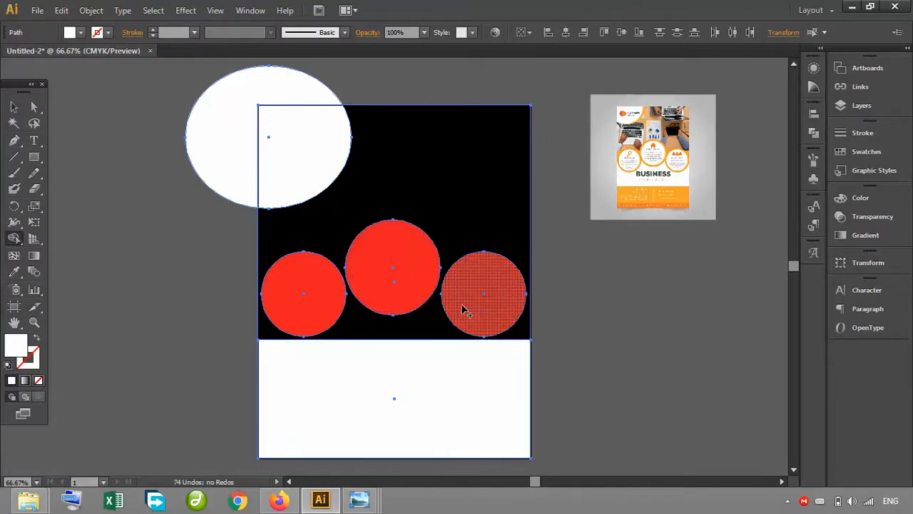
left_click(423, 133)
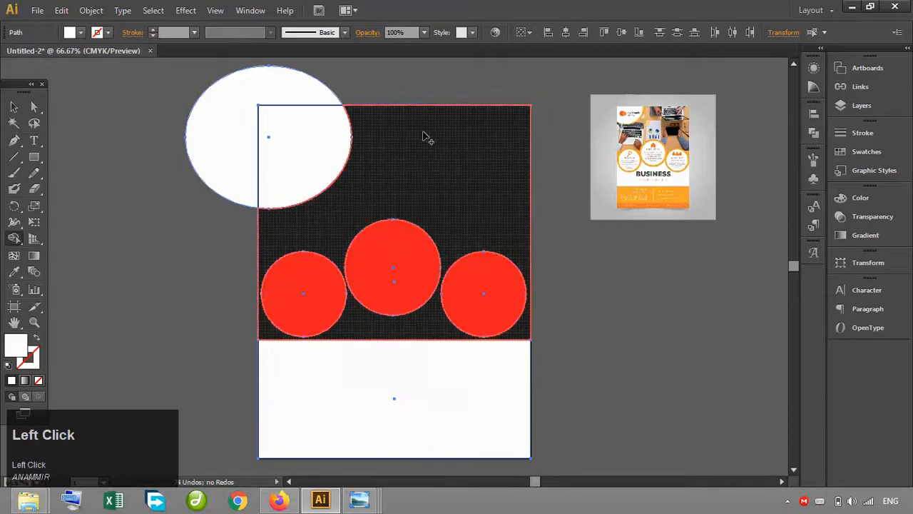
left_click(456, 403)
left_click(292, 174)
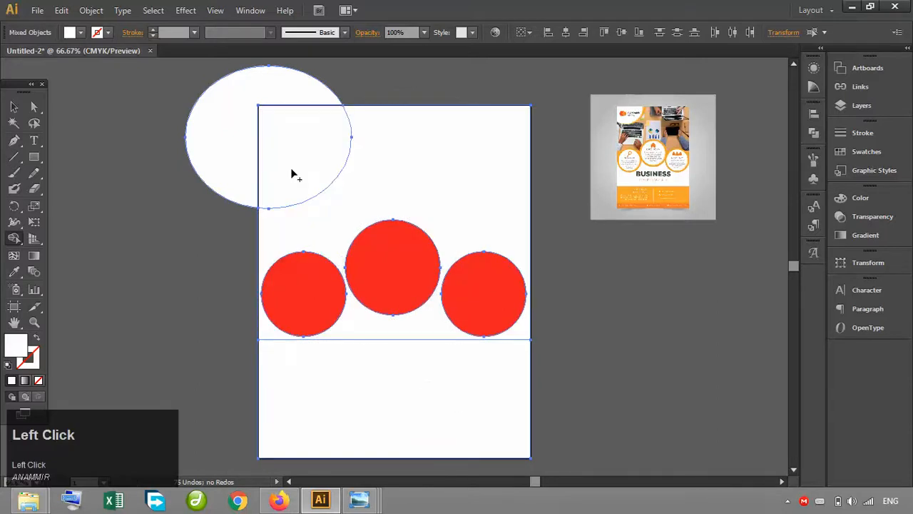
left_click(214, 138)
left_click(307, 298)
left_click(391, 277)
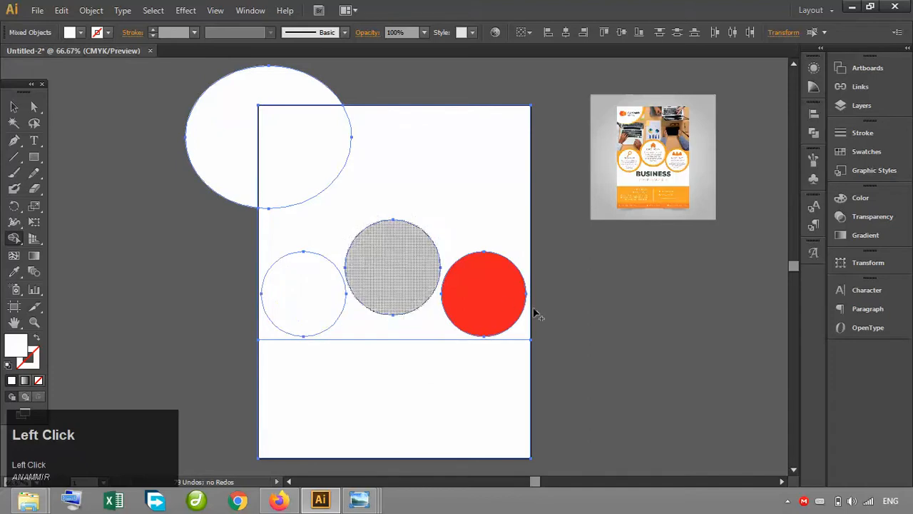
left_click(503, 305)
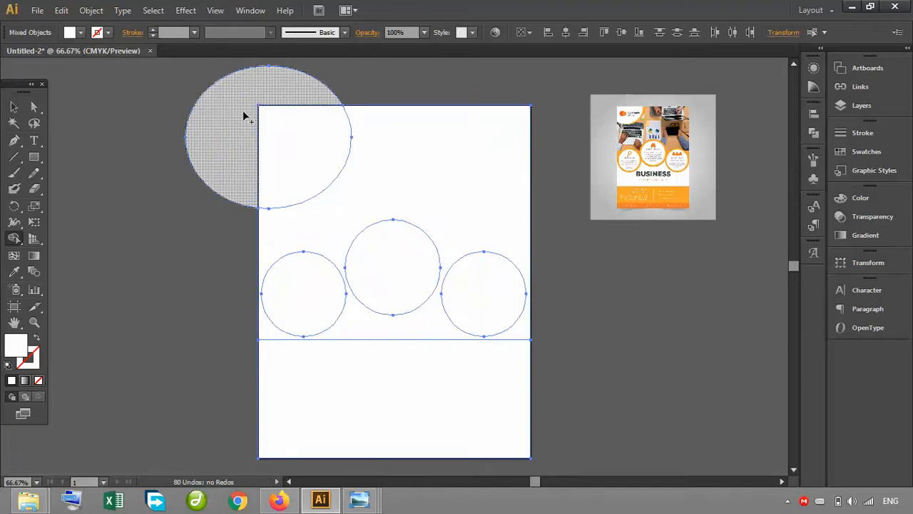
Step: Delete the part of the large circle outside the page with the Shape Builder, then deselect everything
left_click(243, 115, "alt")
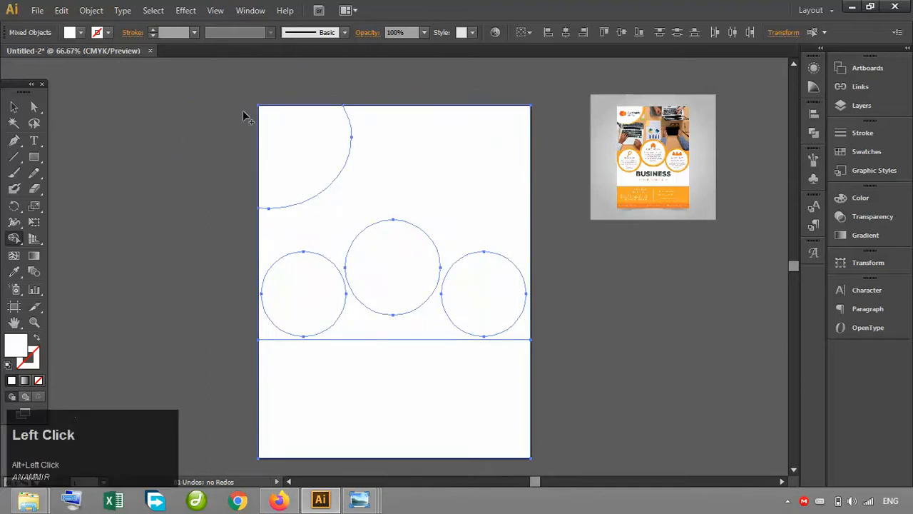
left_click(14, 106)
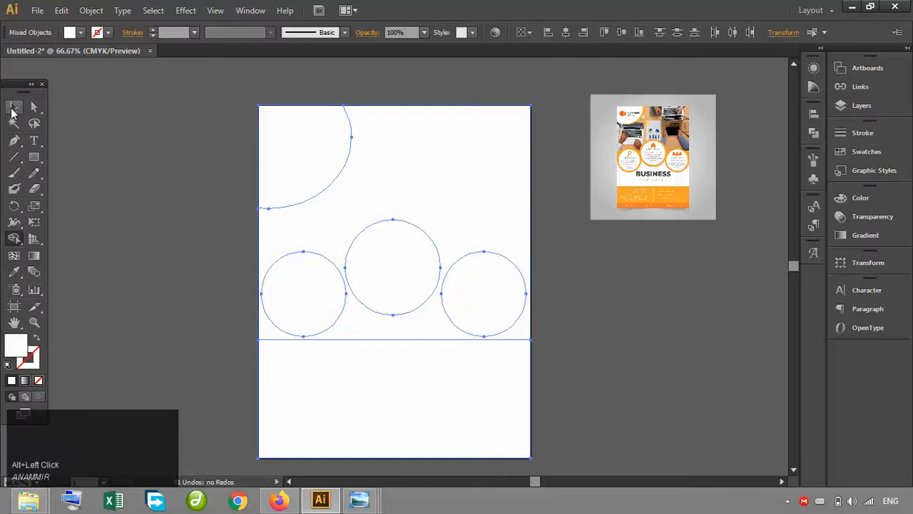
left_click(157, 116)
left_click(427, 166)
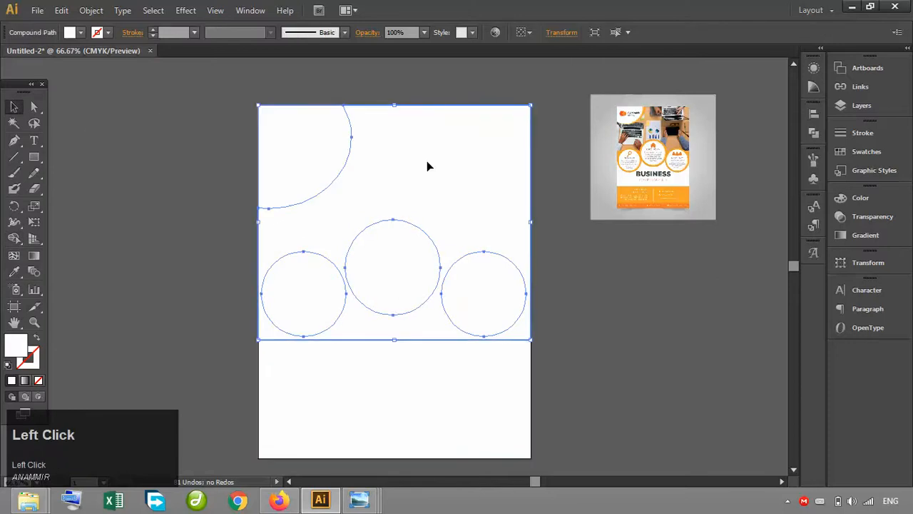
right_click(414, 157)
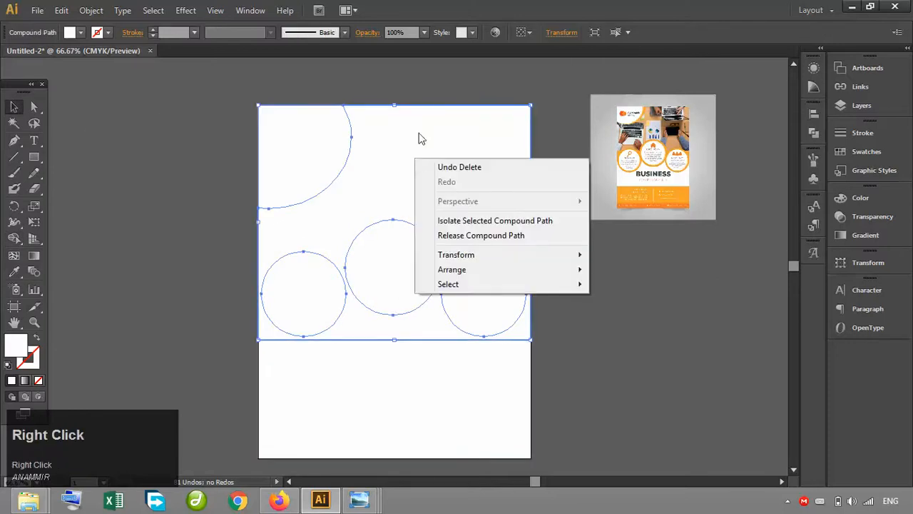
left_click(418, 84)
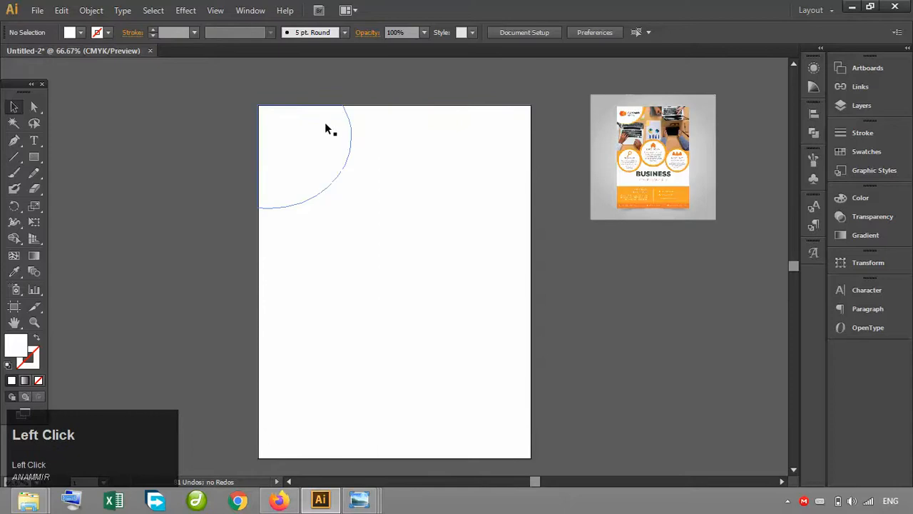
left_click(350, 125)
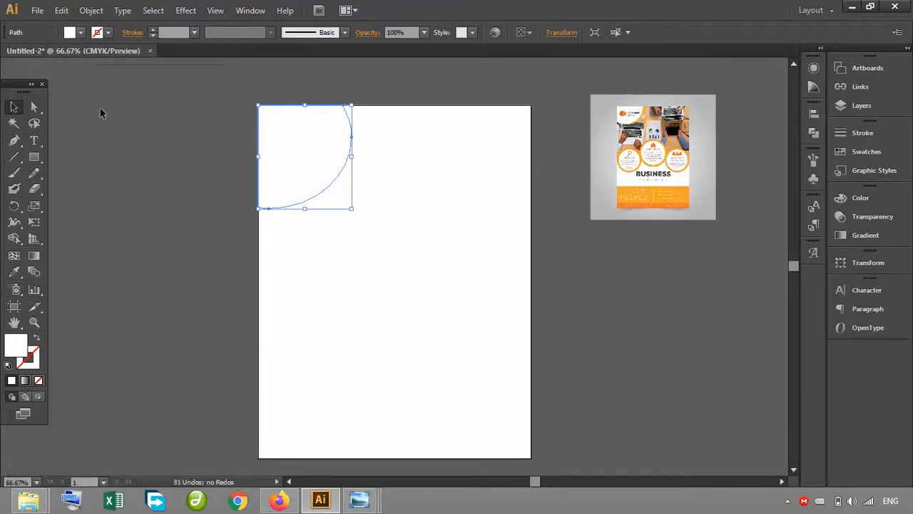
left_click(34, 11)
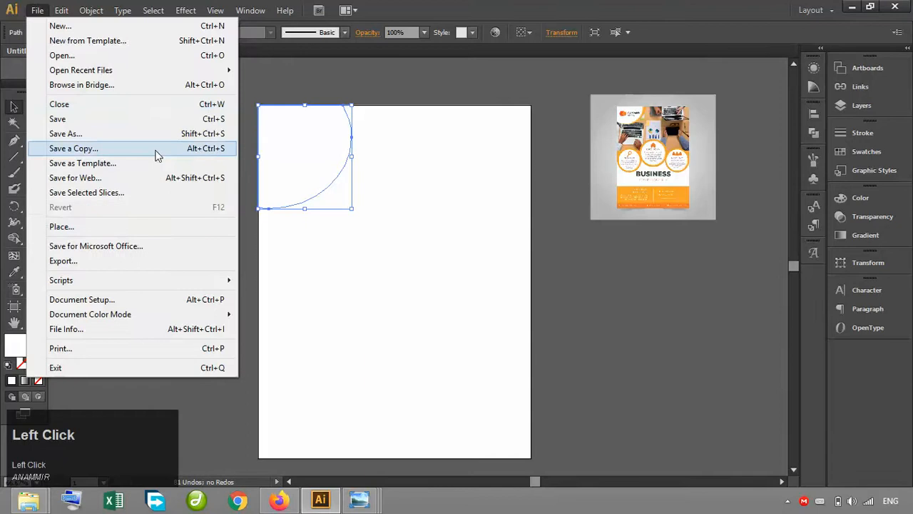
mouse_move(226, 70)
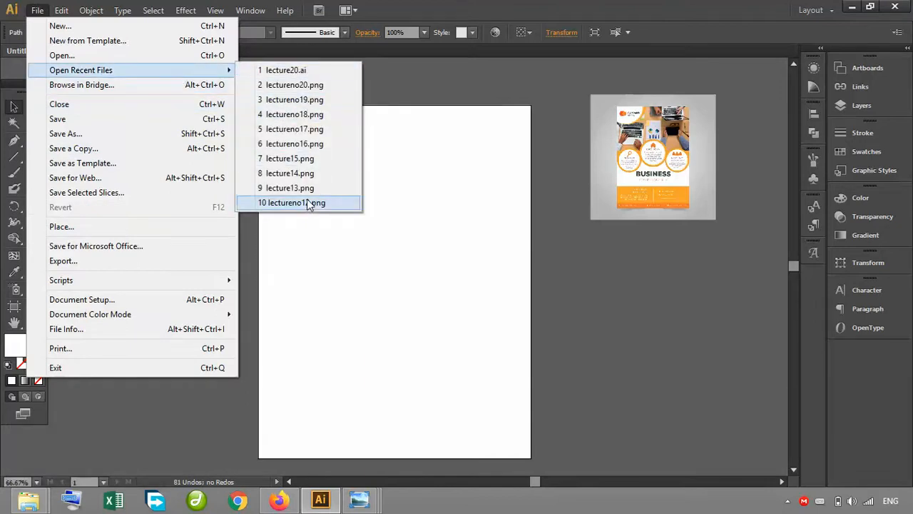
left_click(436, 85)
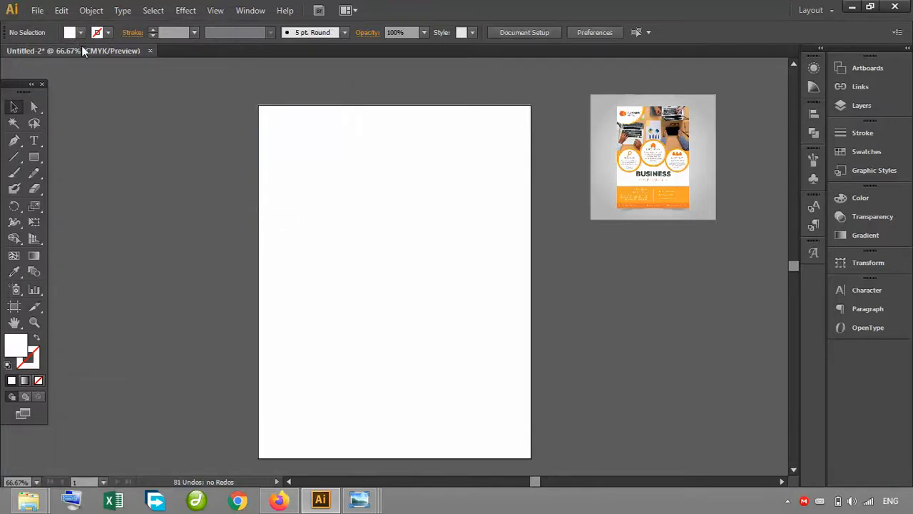
Step: Fill the trimmed circle in the page's upper-left corner with the Black swatch
left_click(351, 127)
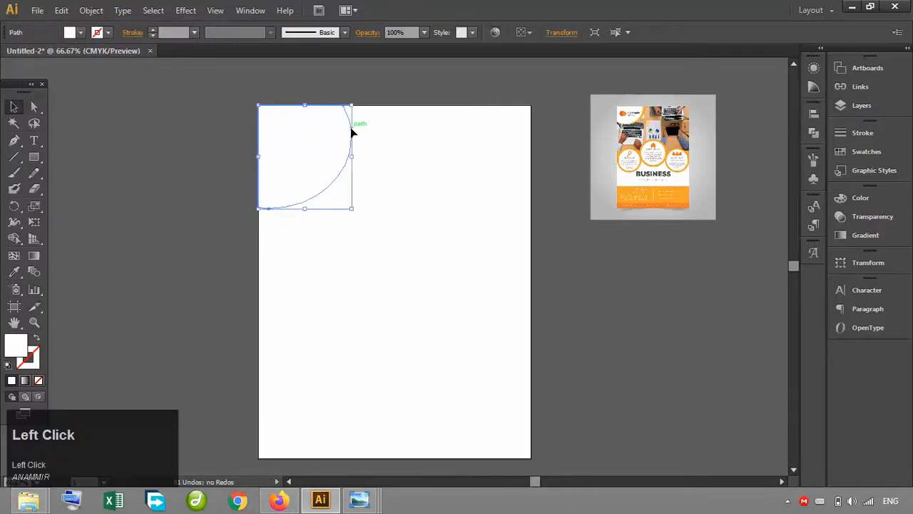
left_click(81, 32)
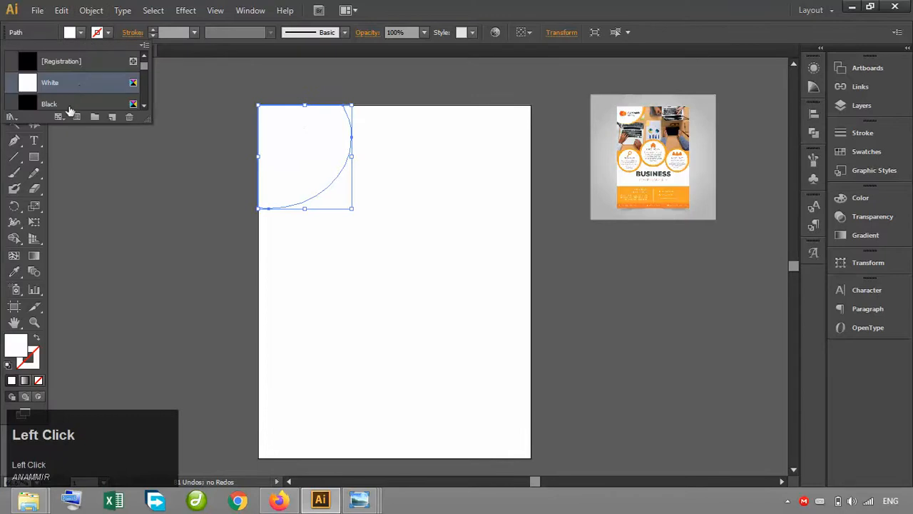
left_click(69, 106)
left_click(213, 82)
left_click(398, 155)
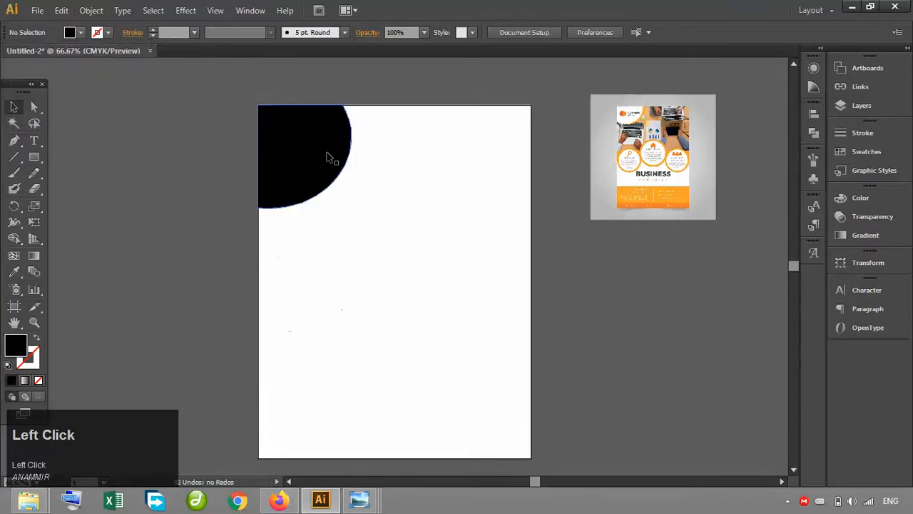
Step: Fill the lower rectangle of the page with the green swatch
left_click(419, 146)
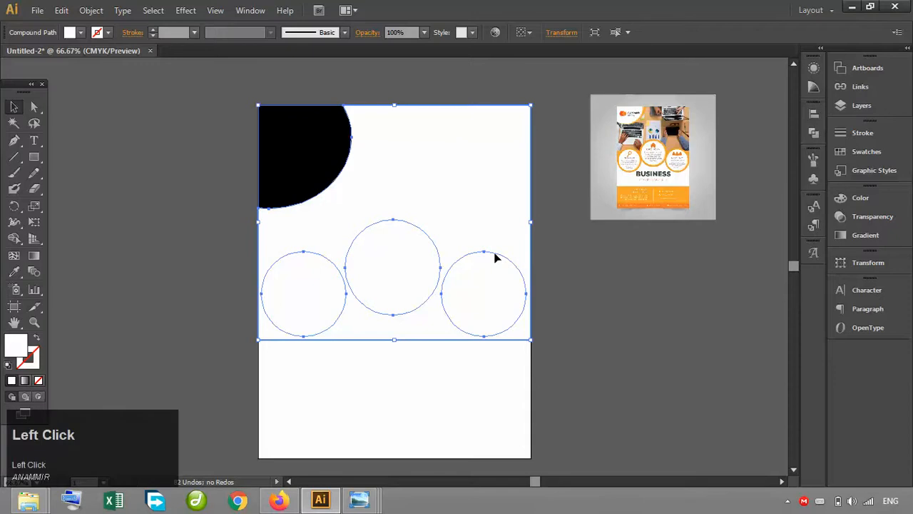
left_click(481, 378)
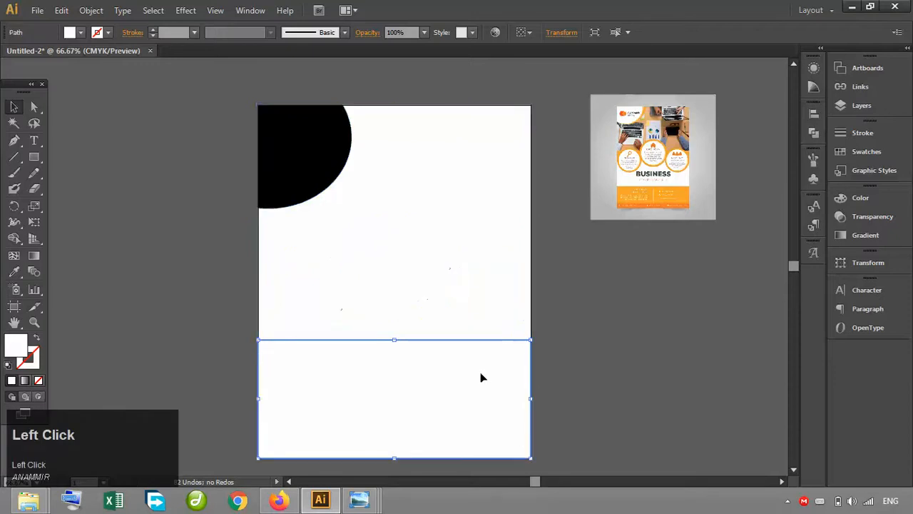
left_click(81, 33)
left_click(145, 107)
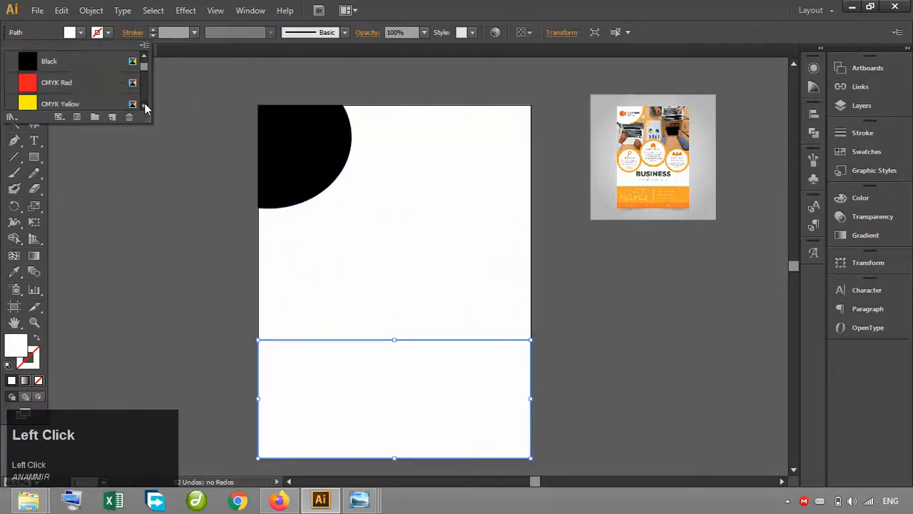
left_click(144, 106)
left_click(88, 86)
left_click(117, 187)
Step: Open the gradients.ai file of gradient samples alongside the flyer document
left_click(399, 267)
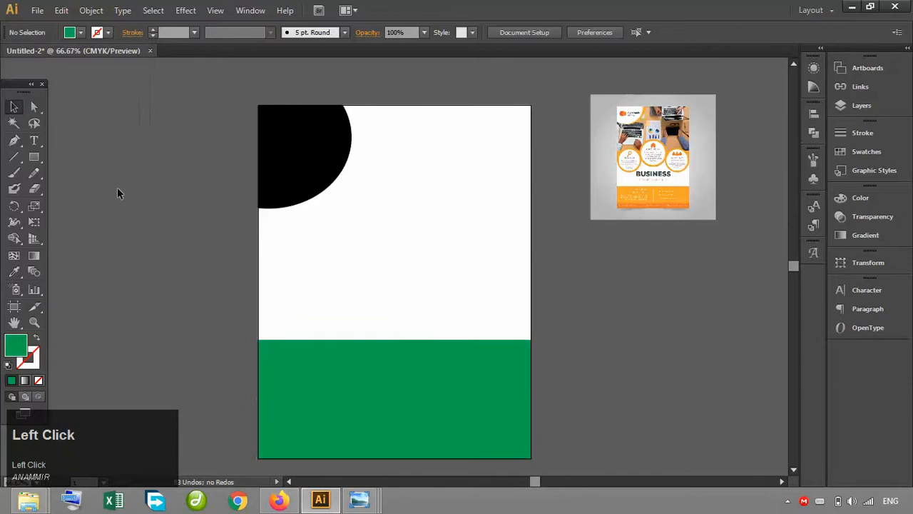
left_click(788, 501)
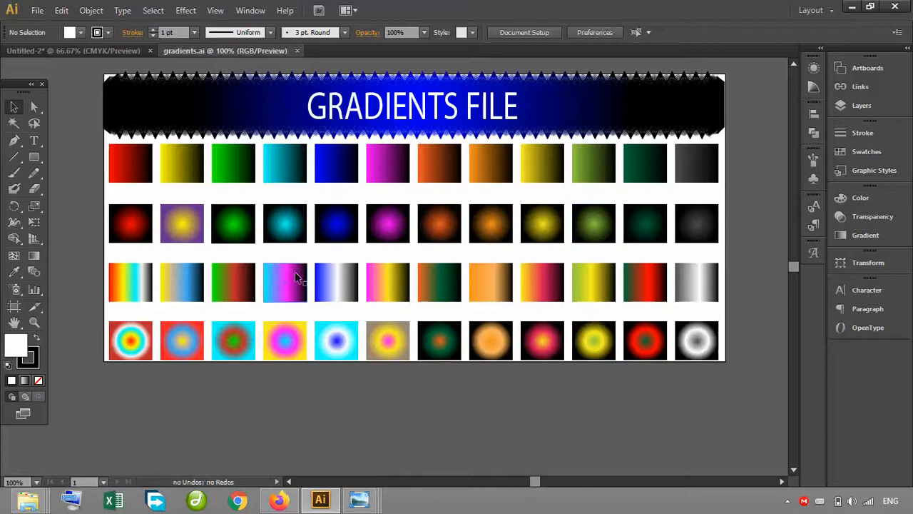
Step: Copy the blue, red-orange and orange linear gradient samples and the orange radial sample into the flyer document, beside the page
left_click(435, 178)
left_click(502, 176, "shift")
left_click(448, 230, "shift")
left_click(493, 226, "shift")
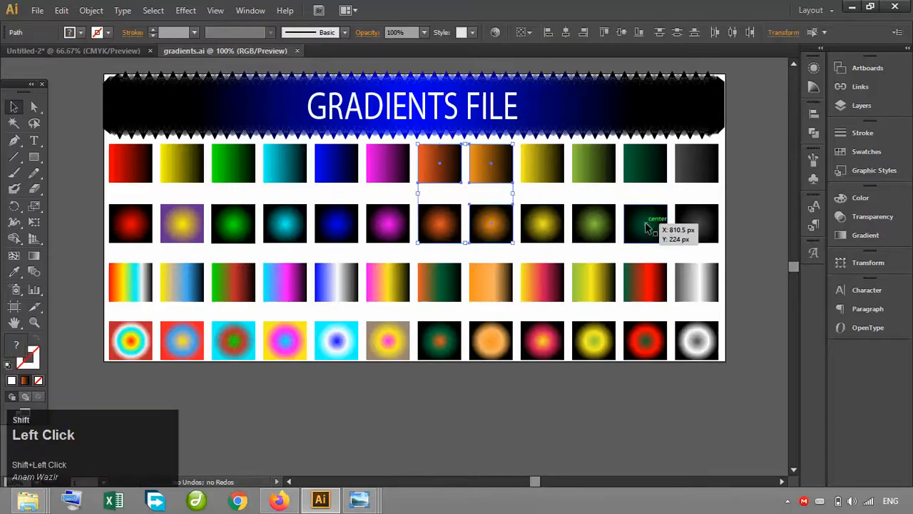
left_click(340, 175, "shift")
left_click_drag(340, 180, 122, 53)
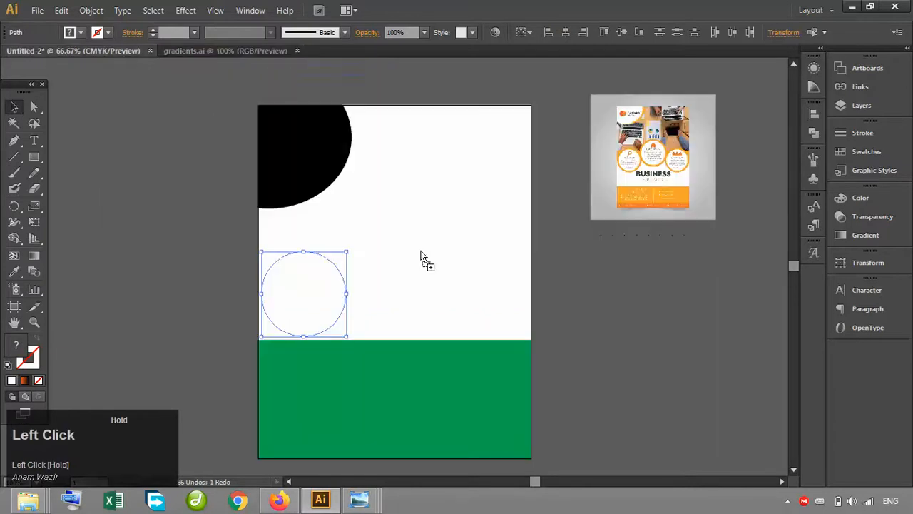
left_click_drag(625, 299, 624, 290)
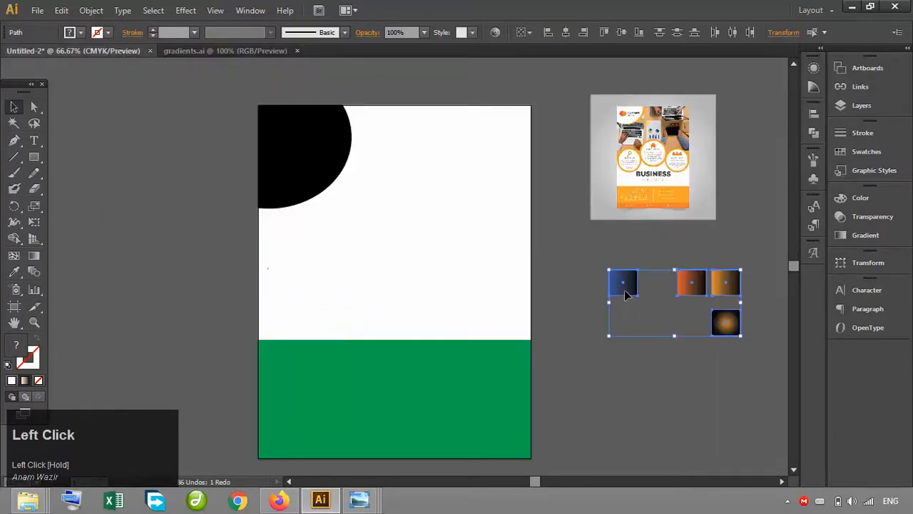
left_click(579, 242)
Step: Apply the blue-to-black gradient sample to the trimmed circle in the page's upper-left corner with the Eyedropper
left_click(313, 121)
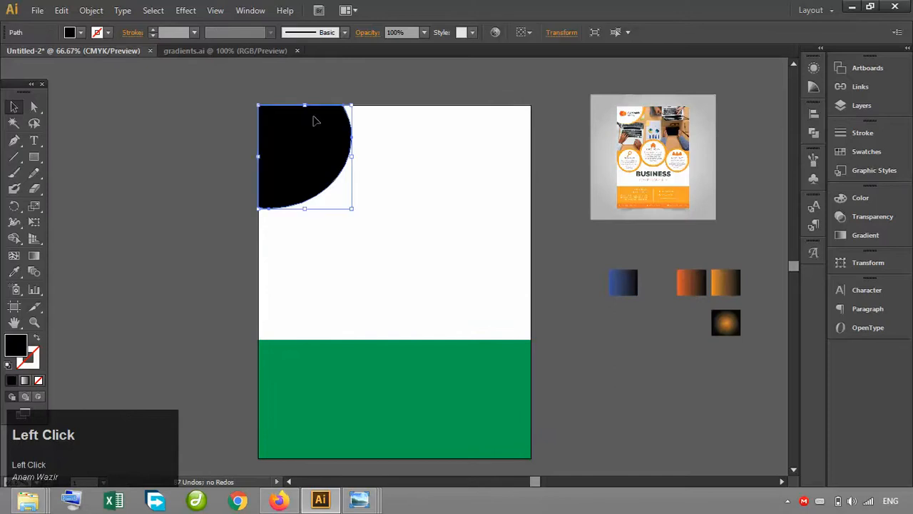
left_click(13, 271)
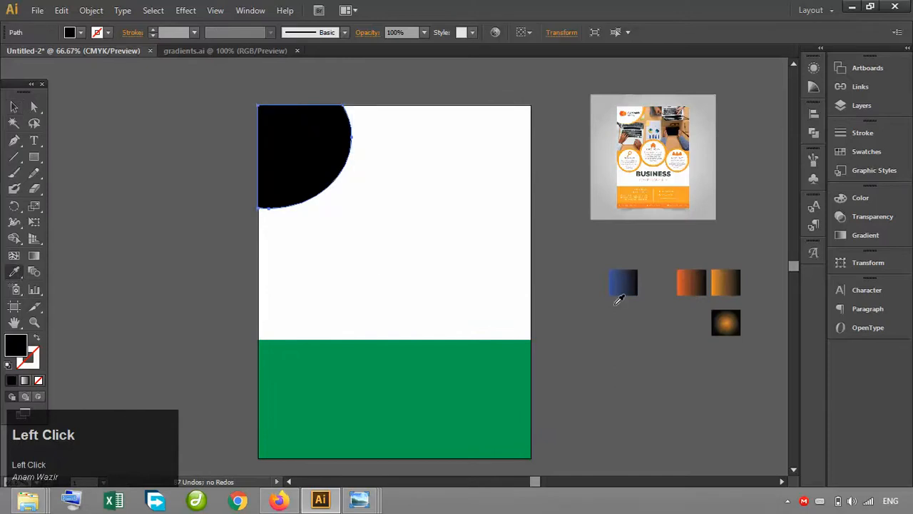
left_click(625, 280)
key("v")
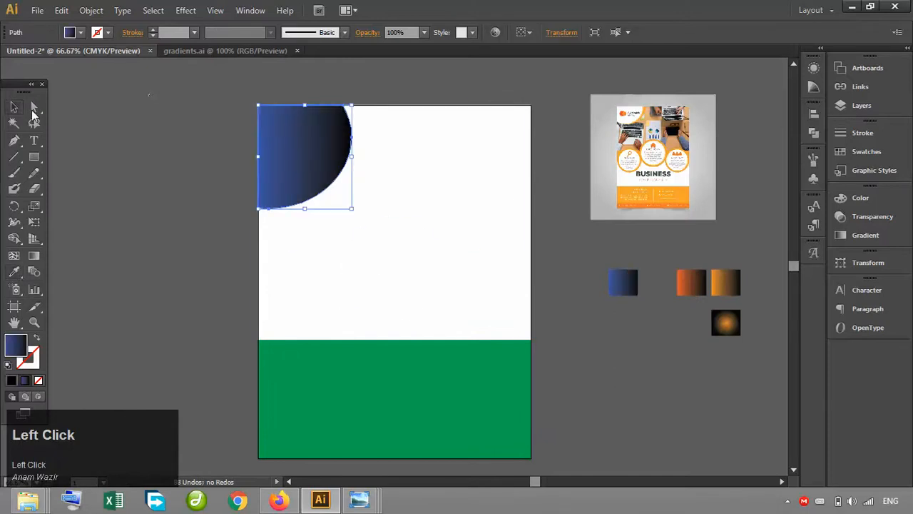
Step: Apply the light orange-to-black linear gradient sample to the upper background shape with the Eyedropper, then deselect it
left_click(397, 165)
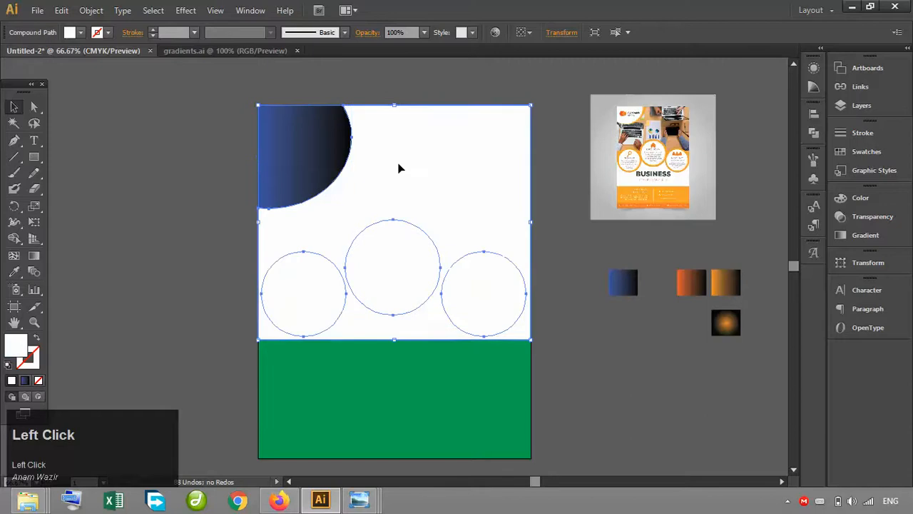
left_click(15, 272)
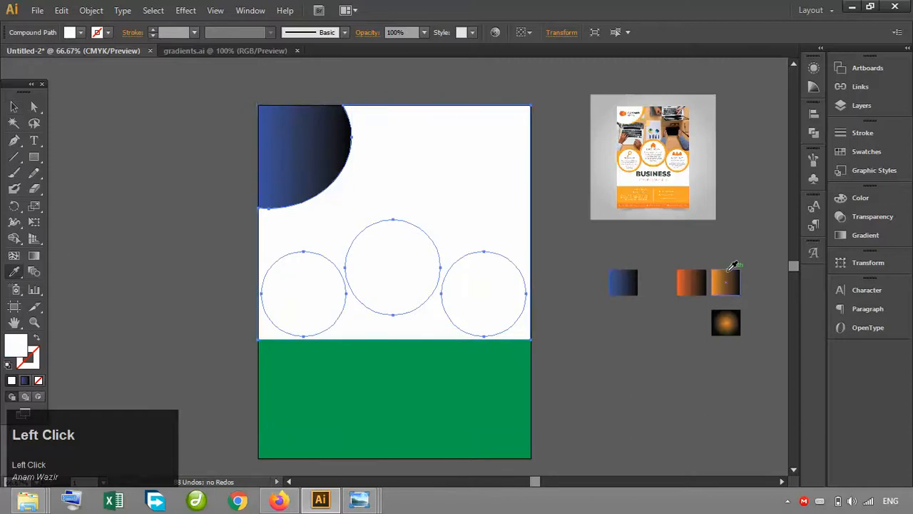
left_click(733, 279)
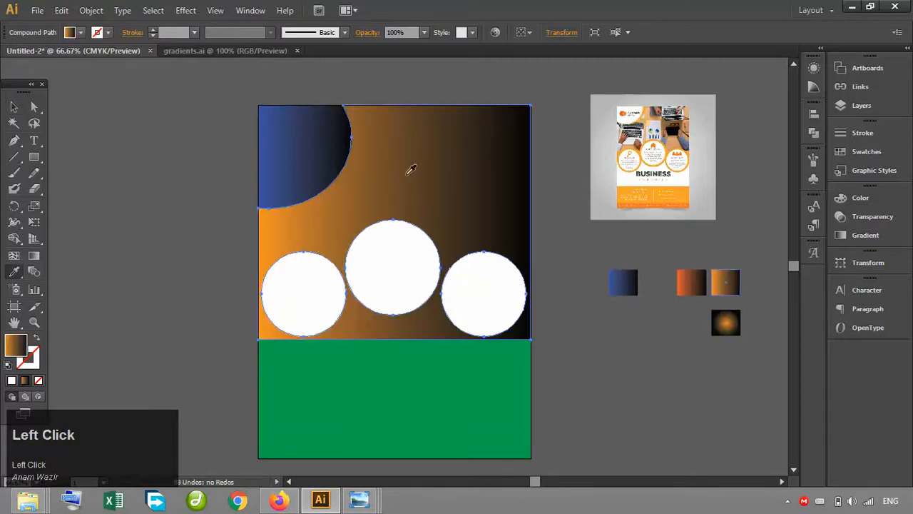
left_click(14, 106)
left_click(138, 142)
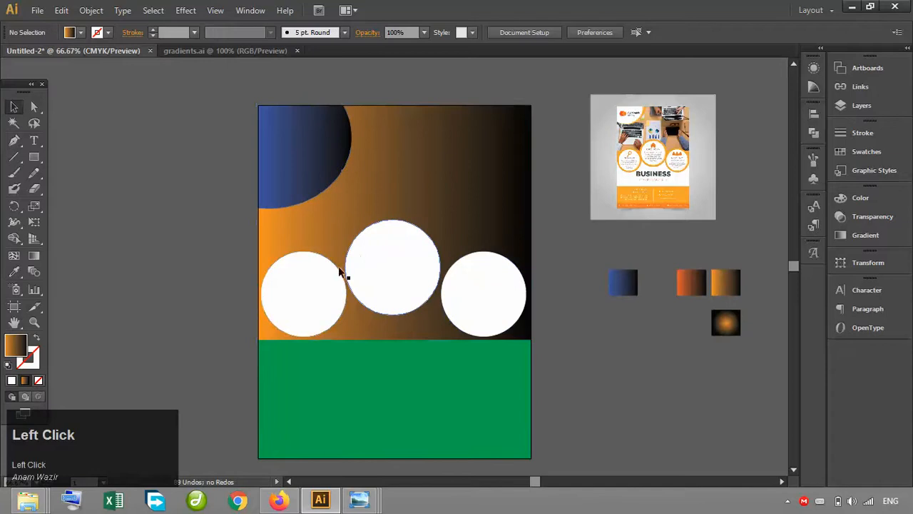
Step: Apply the blue-to-black gradient sample to the left one of the three circles with the Eyedropper, then deselect it
left_click(306, 287)
left_click(13, 272)
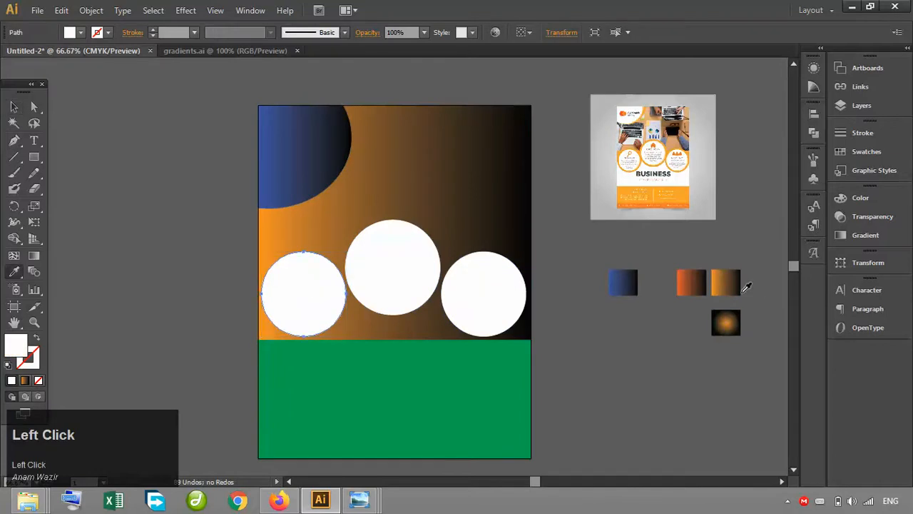
left_click(620, 280)
left_click(13, 106)
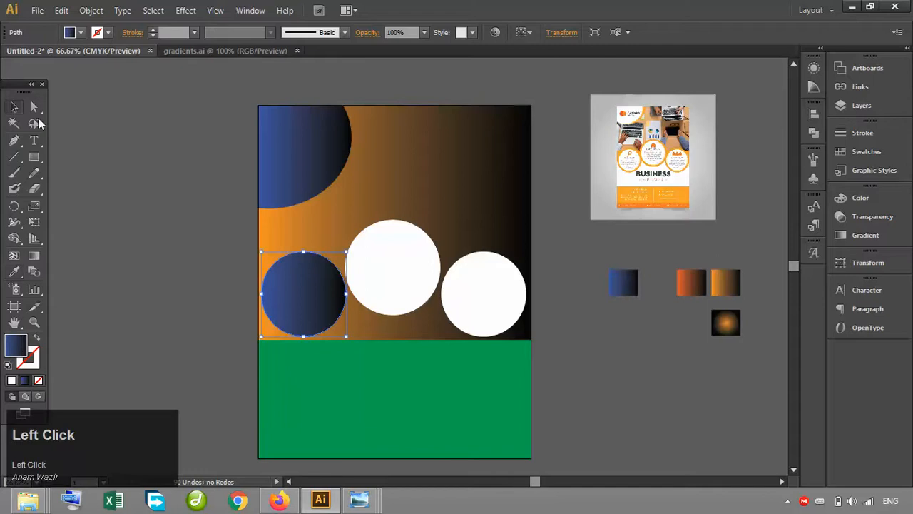
left_click(228, 200)
Step: Move the reference flyer image closer to the page, then deselect it
left_click(428, 288)
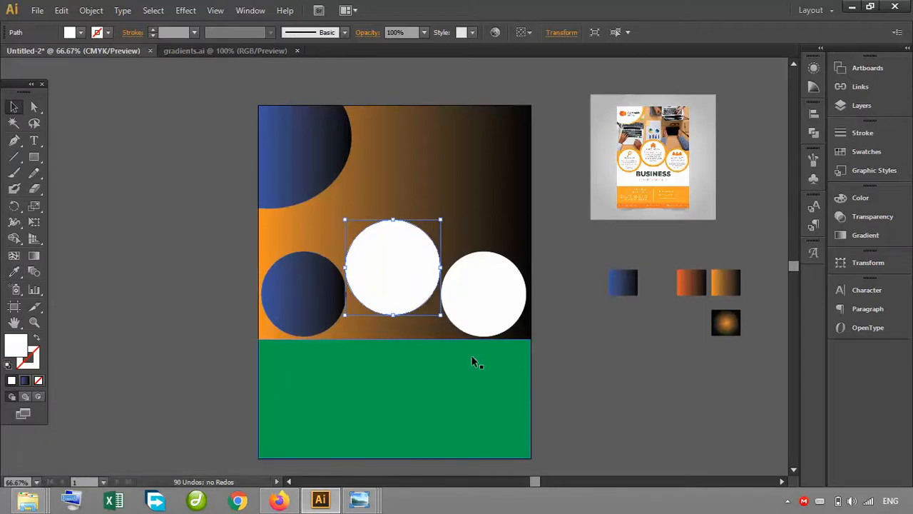
left_click(586, 369)
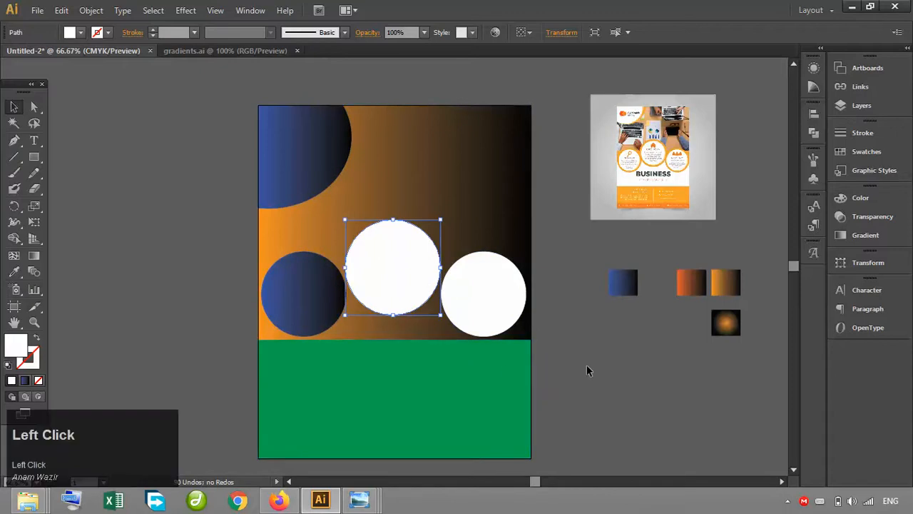
key("ctrl+equal")
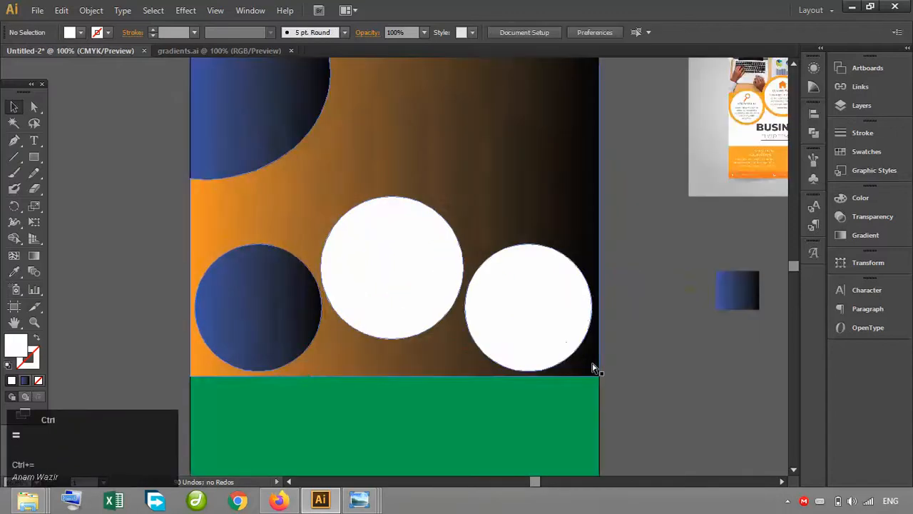
key("ctrl+equal")
key("ctrl+minus")
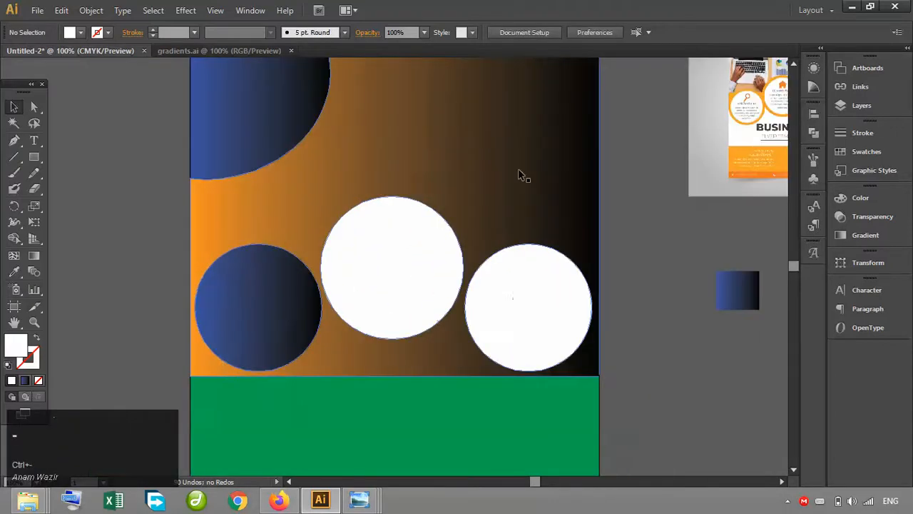
left_click(13, 322)
left_click_drag(147, 163, 107, 295)
left_click(14, 106)
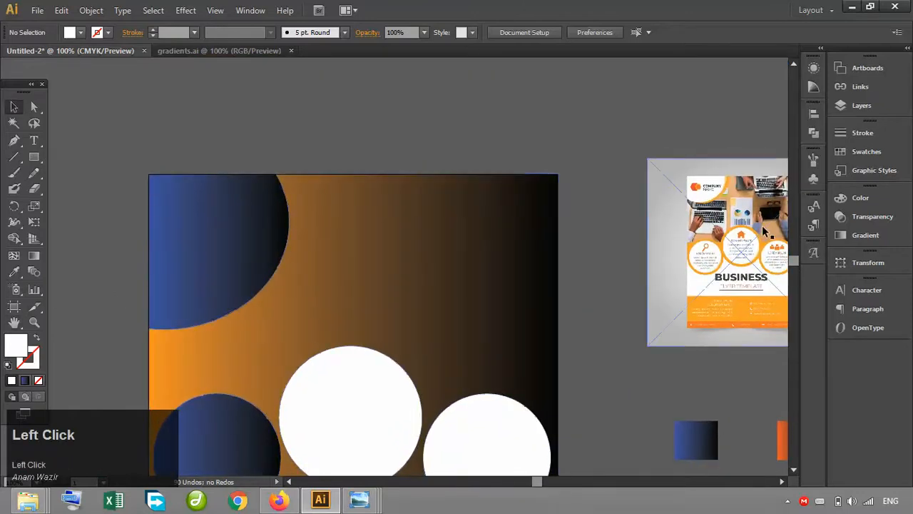
left_click_drag(764, 230, 729, 232)
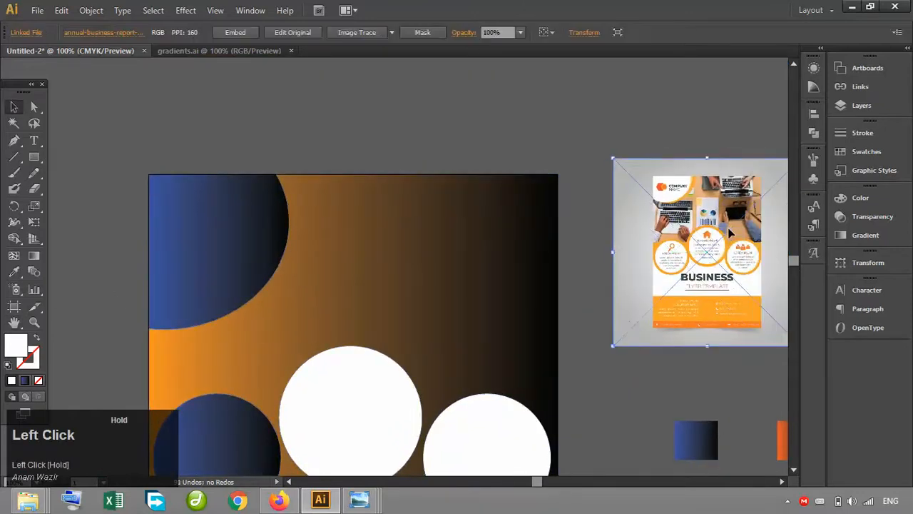
left_click(794, 470)
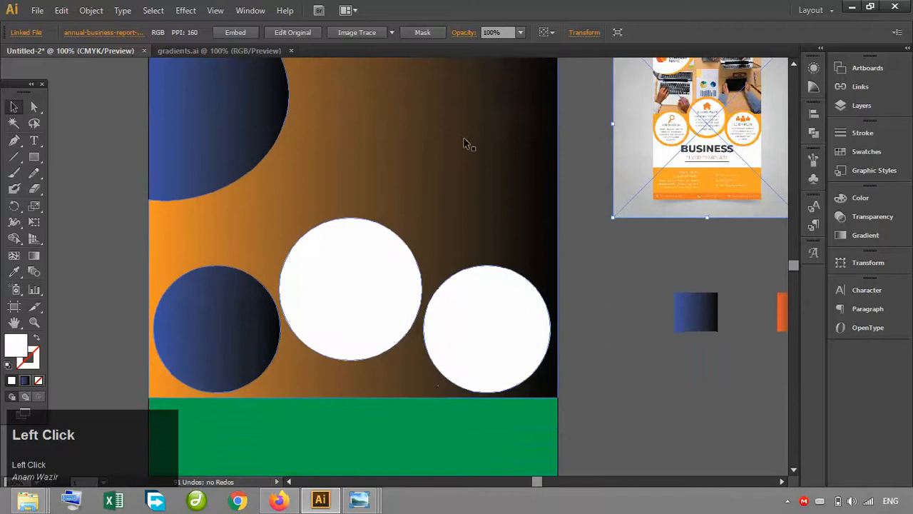
key("ctrl+minus")
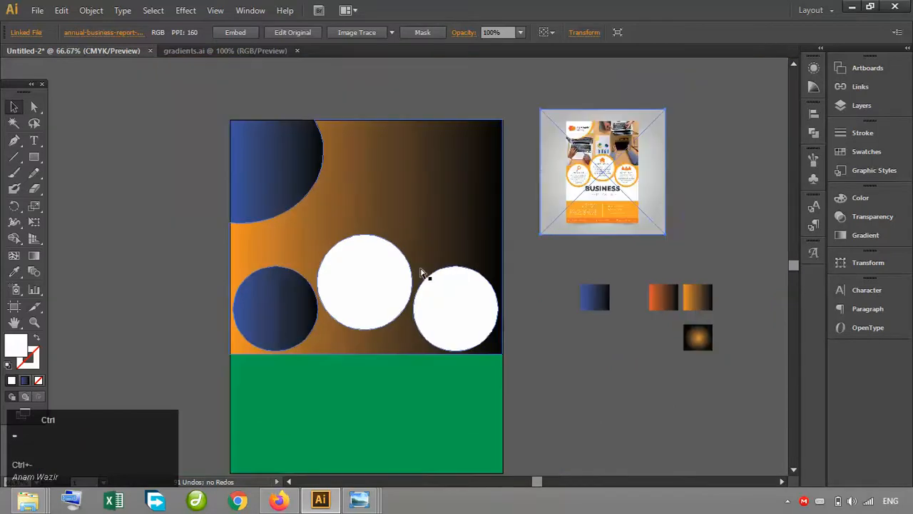
left_click(81, 79)
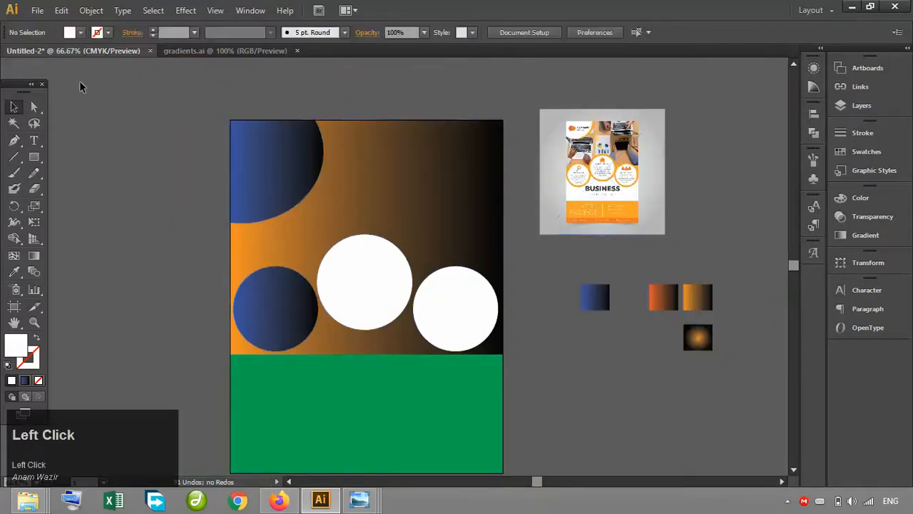
Step: Place the night photo of the twin towers from the Desktop into the flyer document as a linked image
left_click(37, 10)
left_click(278, 228)
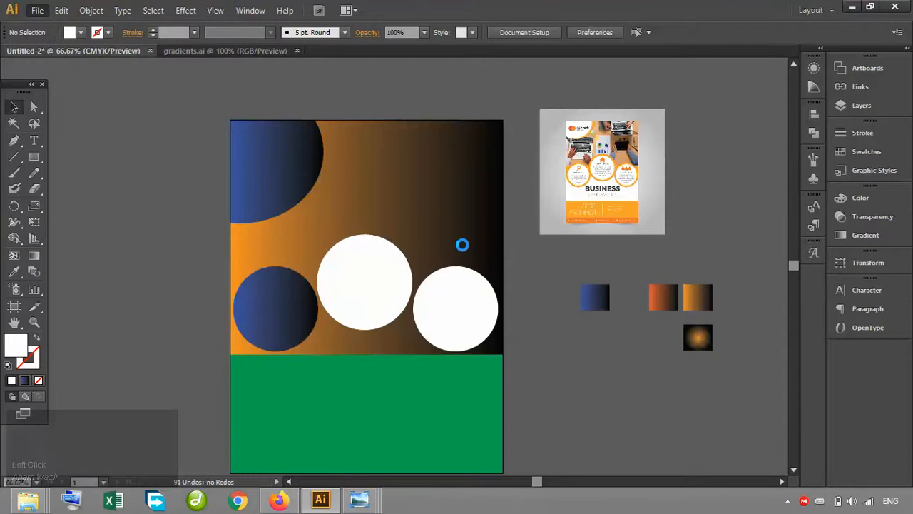
key("ctrl+shift+p")
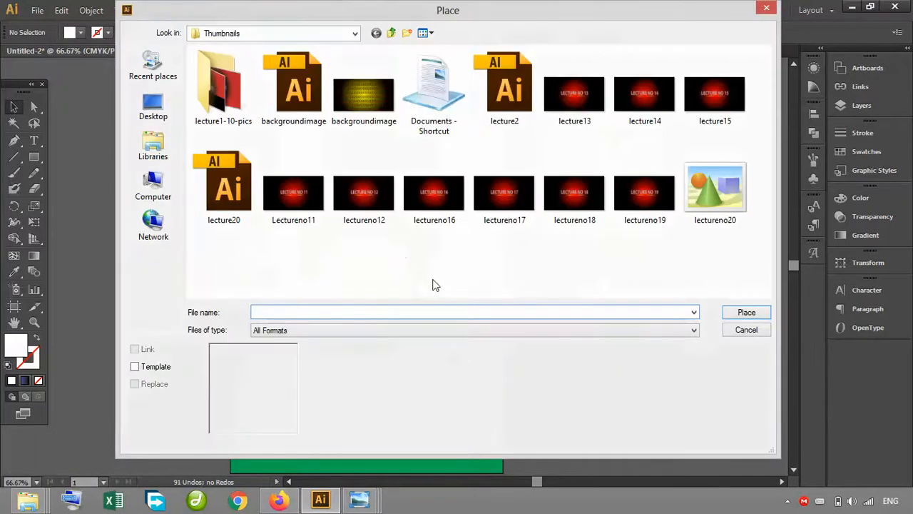
left_click(156, 104)
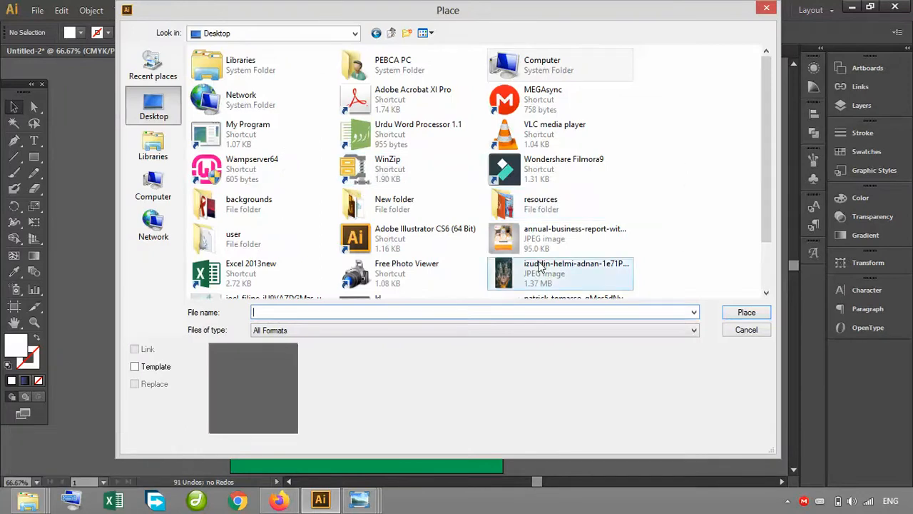
double_click(533, 274)
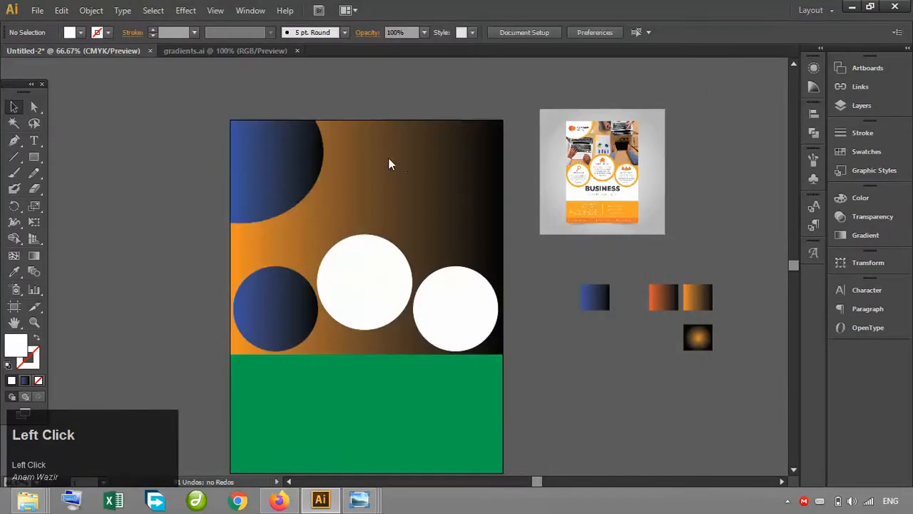
left_click(430, 195)
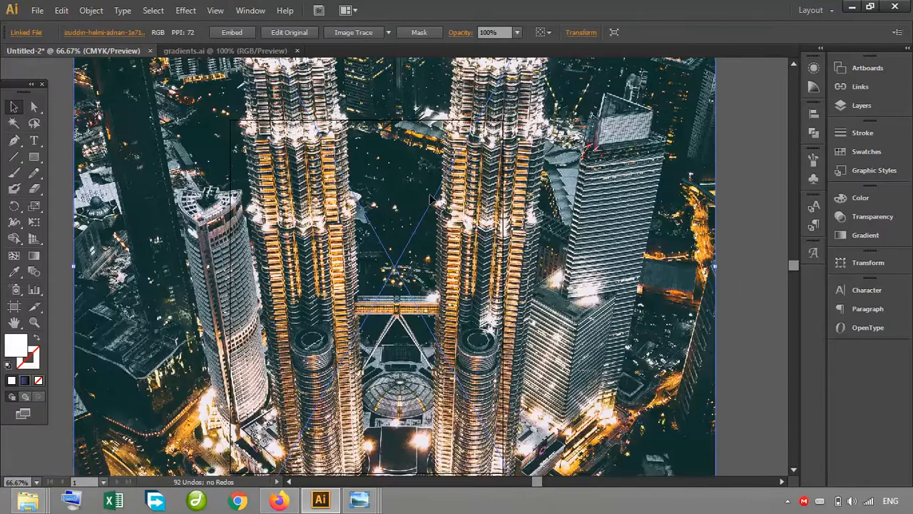
Step: Scale the placed towers photo down to the page's width and position it over the page, then deselect it
key("ctrl+minus")
key("ctrl+minus")
key("ctrl+minus")
key("ctrl+minus")
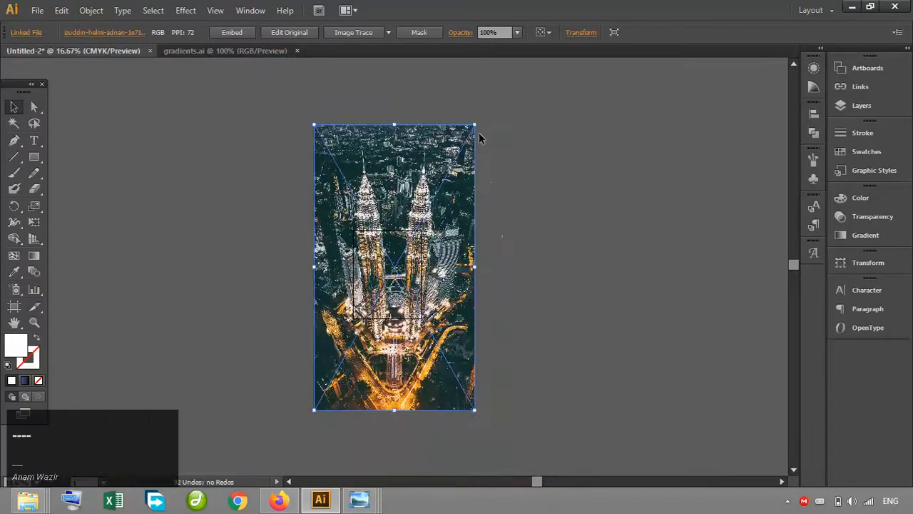
left_click(475, 125)
left_click_drag(475, 125, 383, 289)
left_click_drag(352, 346, 391, 284)
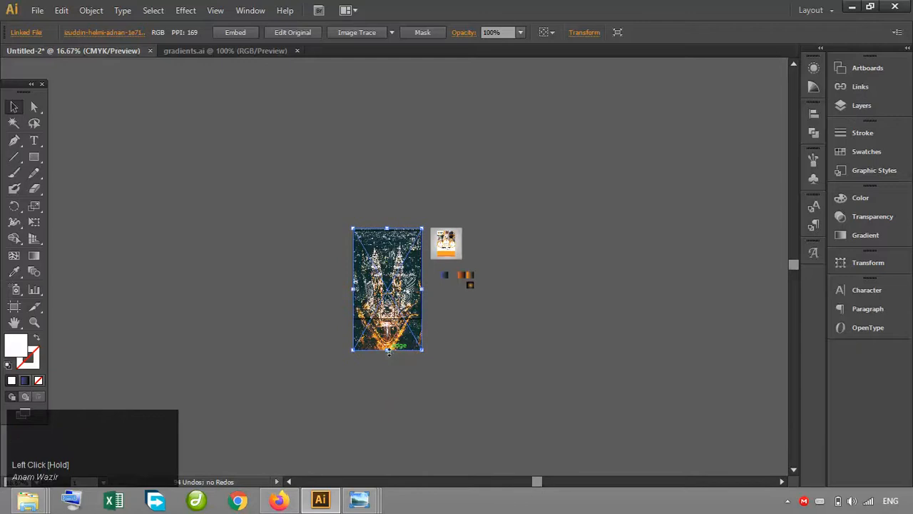
left_click_drag(415, 335, 416, 335)
key("ctrl+equal")
key("ctrl+equal")
key("ctrl+equal")
key("ctrl+equal")
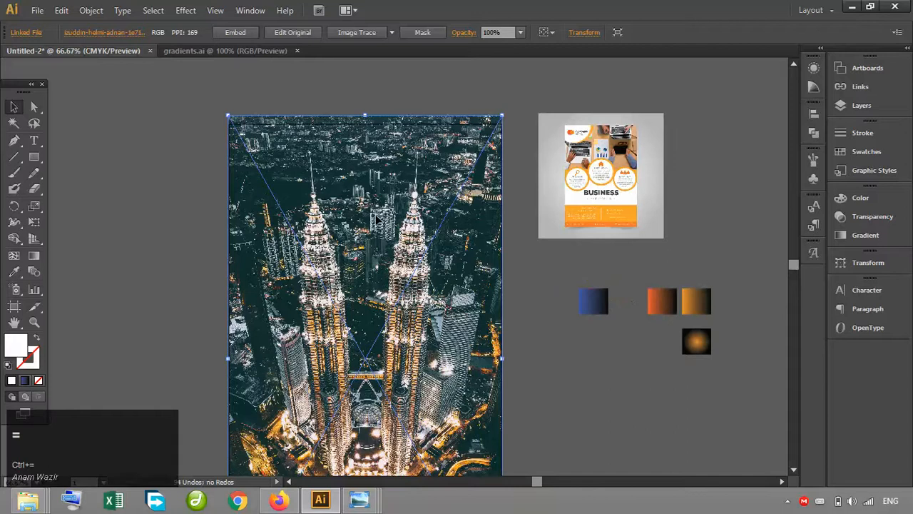
left_click(538, 273)
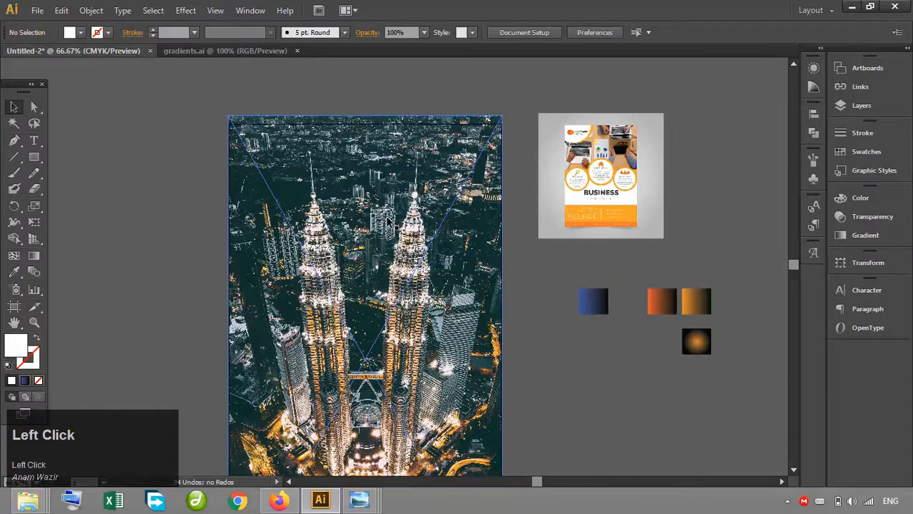
Step: Send the towers photo to the back behind the flyer shapes, then deselect it
key("ctrl+equal")
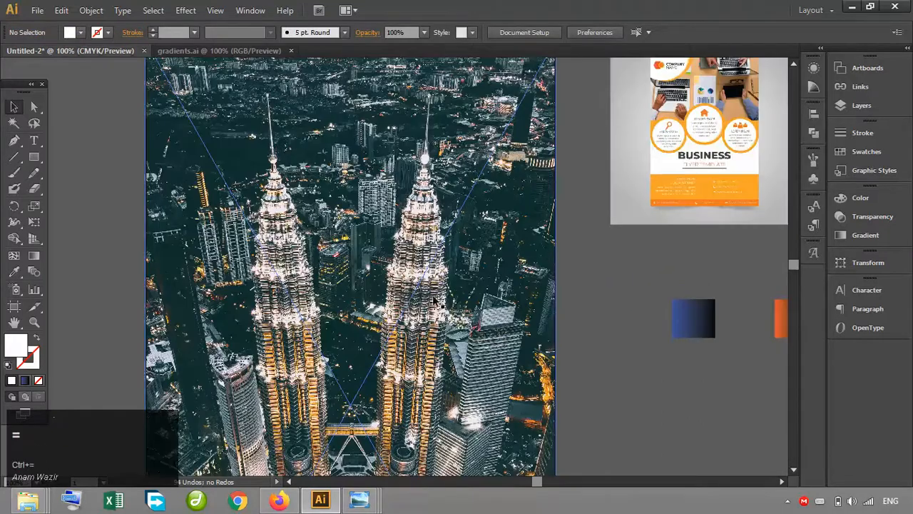
right_click(403, 227)
left_click(469, 304)
left_click(609, 347)
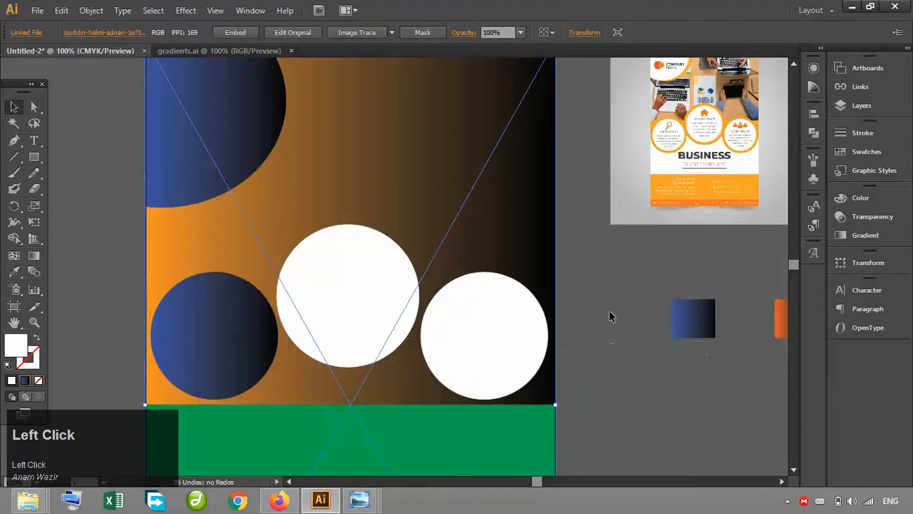
left_click(607, 271)
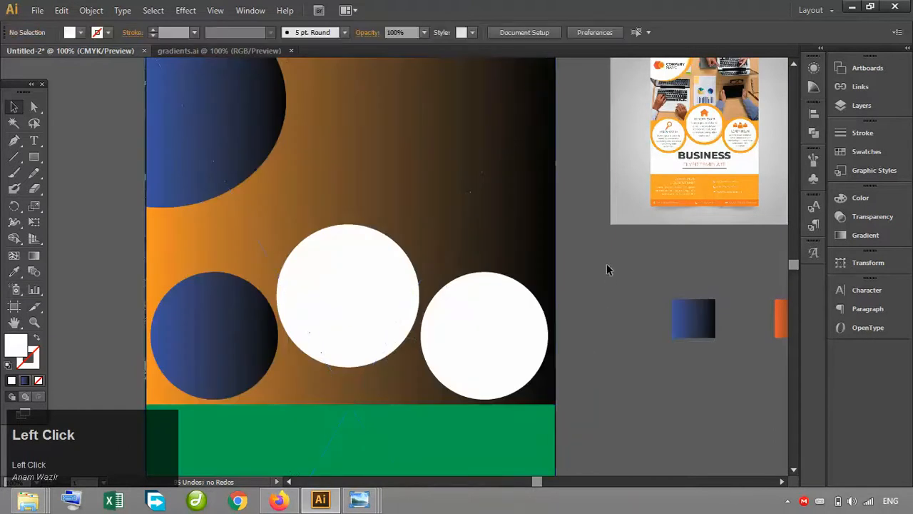
Step: Set the fill of the orange gradient background shape around the circles to None so the towers photo shows through
key("ctrl+minus")
left_click(460, 145)
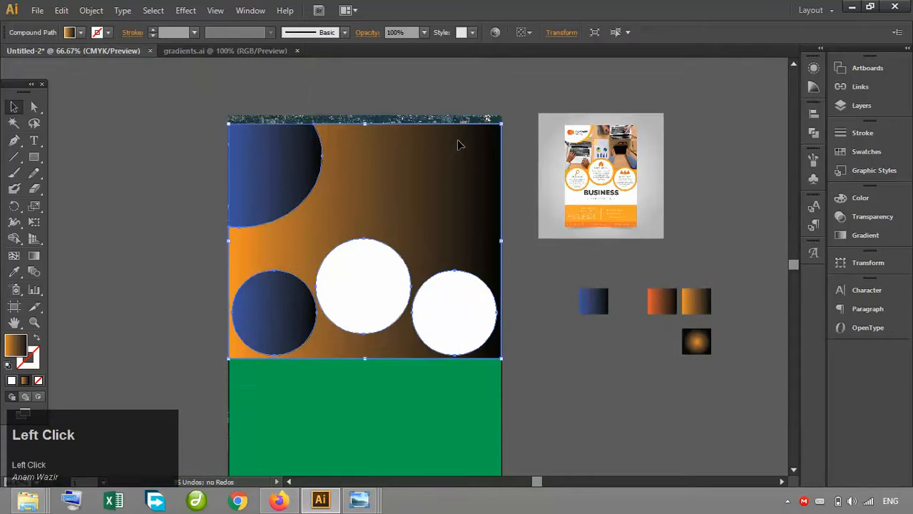
left_click(82, 33)
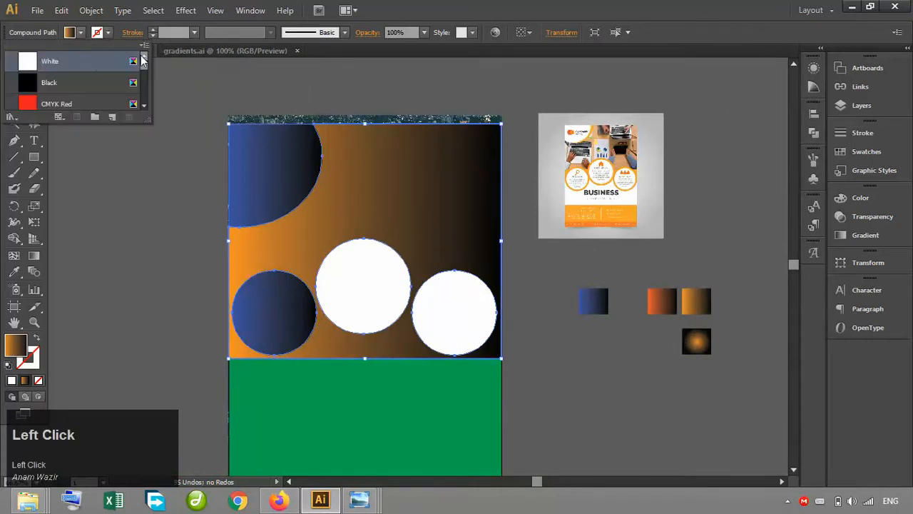
left_click(143, 57)
left_click(143, 58)
left_click(85, 66)
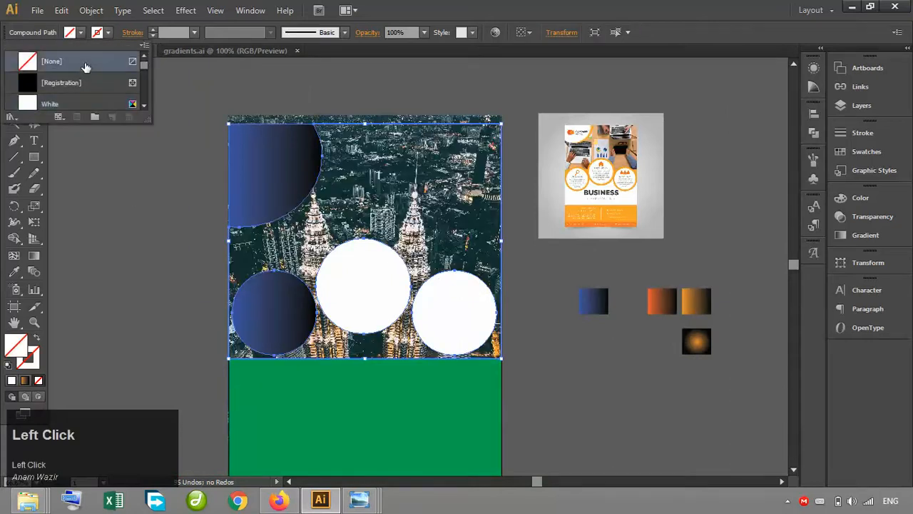
left_click(132, 192)
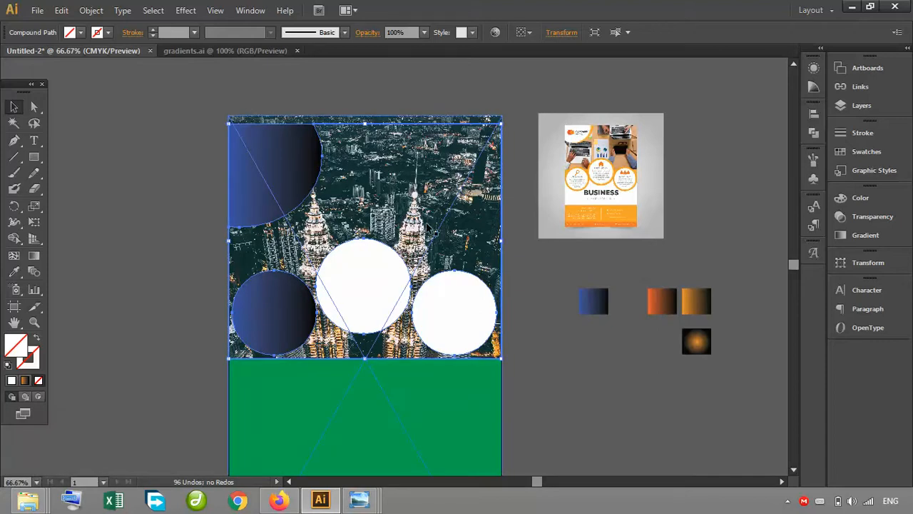
Step: Move the towers photo upward behind the flyer shapes, keeping its sides roughly aligned with the page edges
left_click(428, 227)
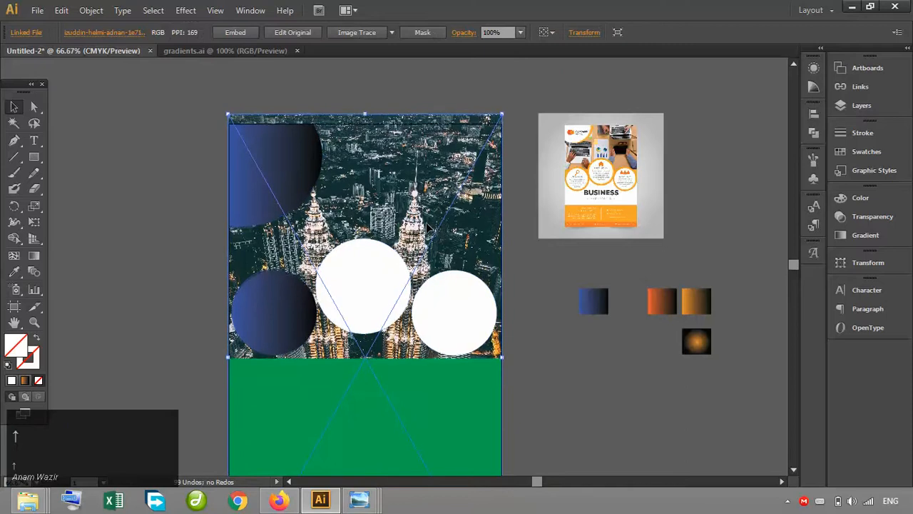
key("Up")
key("Up")
key("Up")
key("Up")
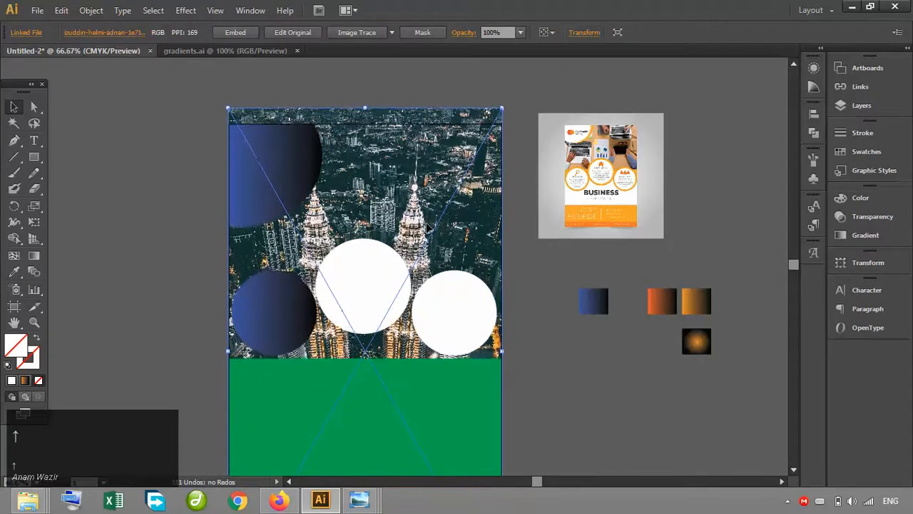
key("Up")
key("Up")
key("Up")
key("Up")
key("Up")
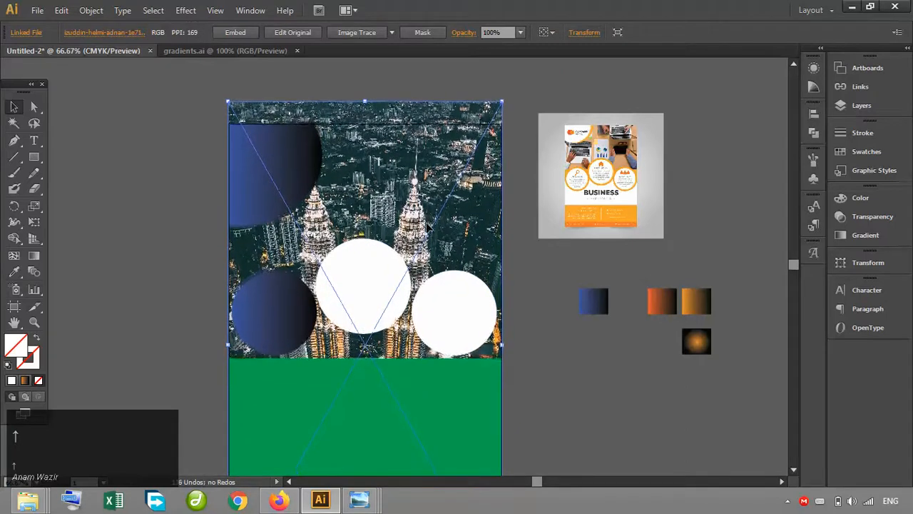
key("Up")
key("Up")
key("Up")
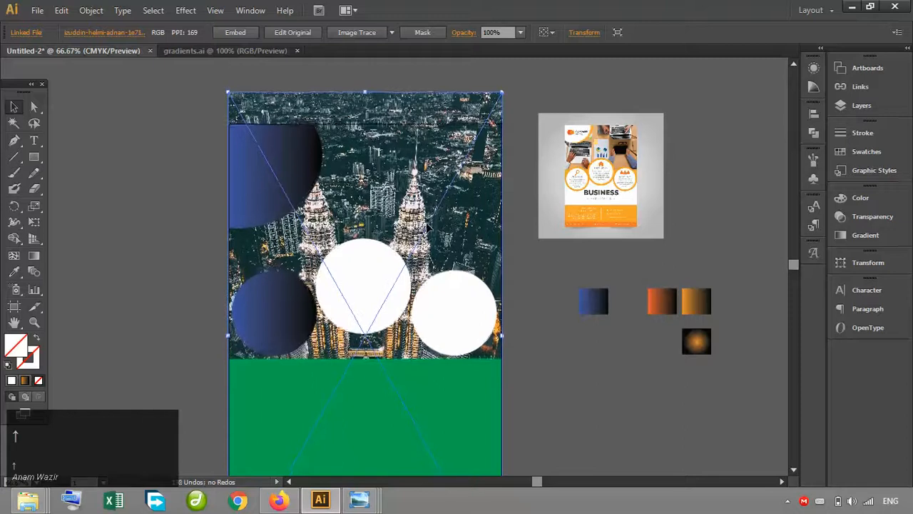
left_click_drag(488, 107, 482, 80)
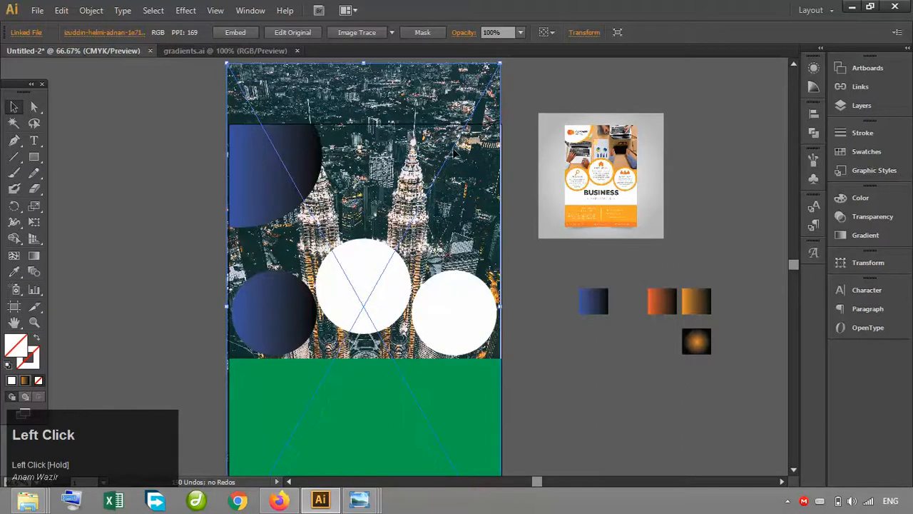
left_click_drag(441, 167, 450, 113)
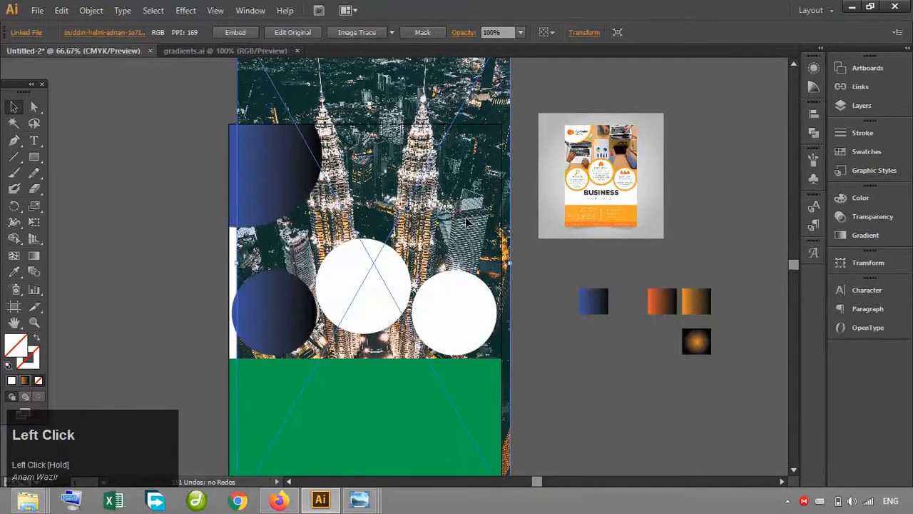
left_click_drag(465, 216, 455, 219)
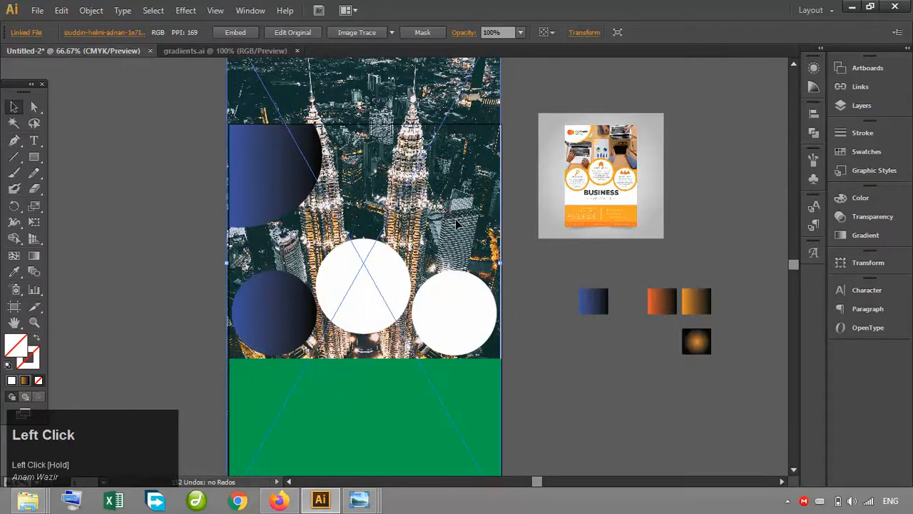
Step: Nudge the towers photo slightly right and back down so both towers sit within the unfilled area above the green band
key("Right")
key("Down")
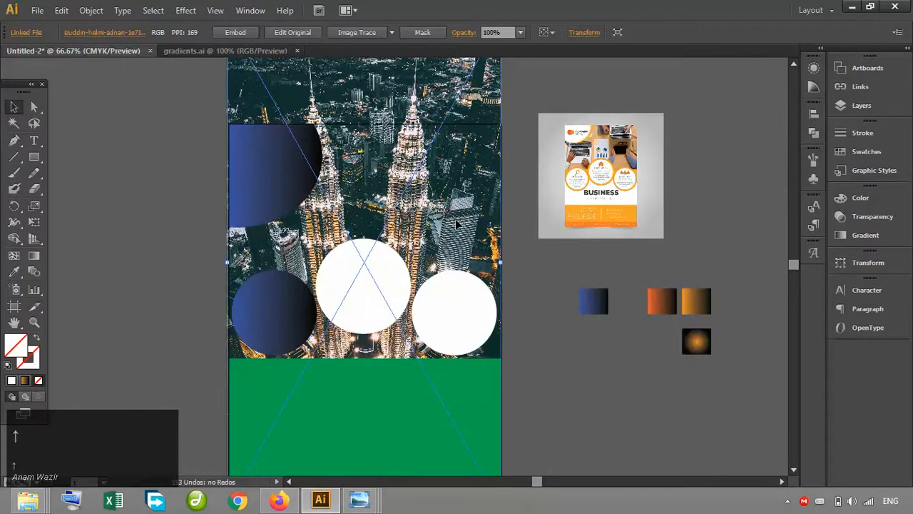
key("Down")
key("Down")
key("Down")
key("Down")
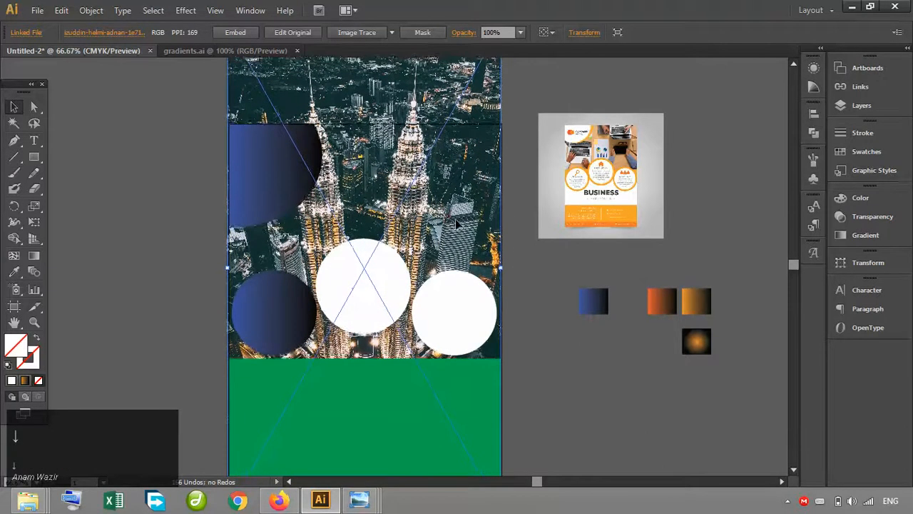
key("Down")
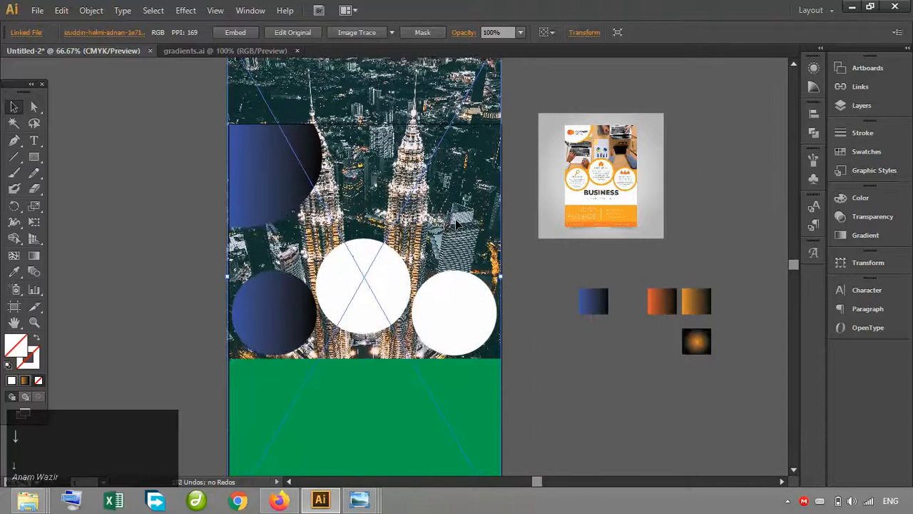
key("Down")
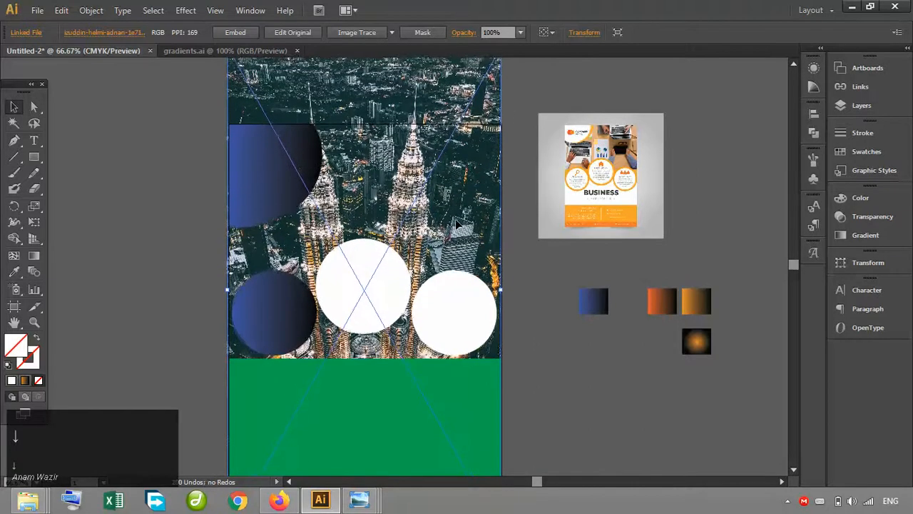
key("Down")
key("Down")
key("Down")
key("Down")
key("Down")
key("Down")
key("Down")
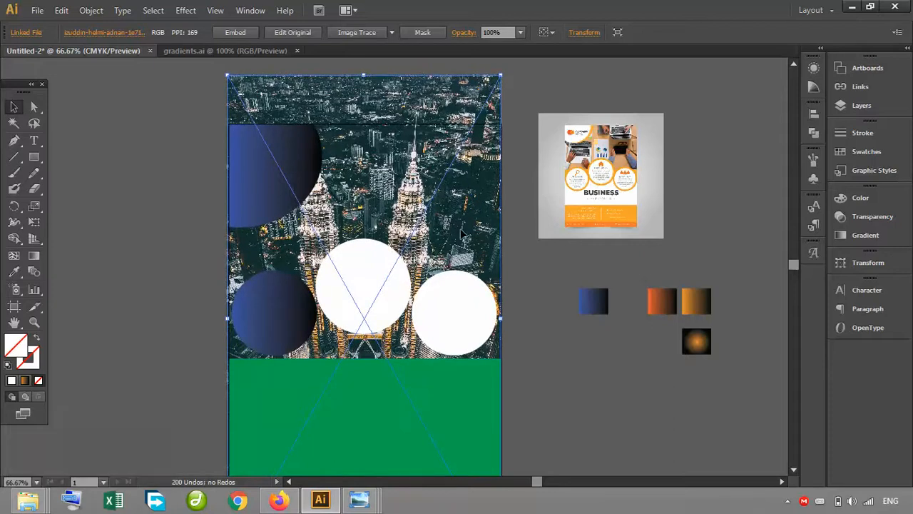
key("shift")
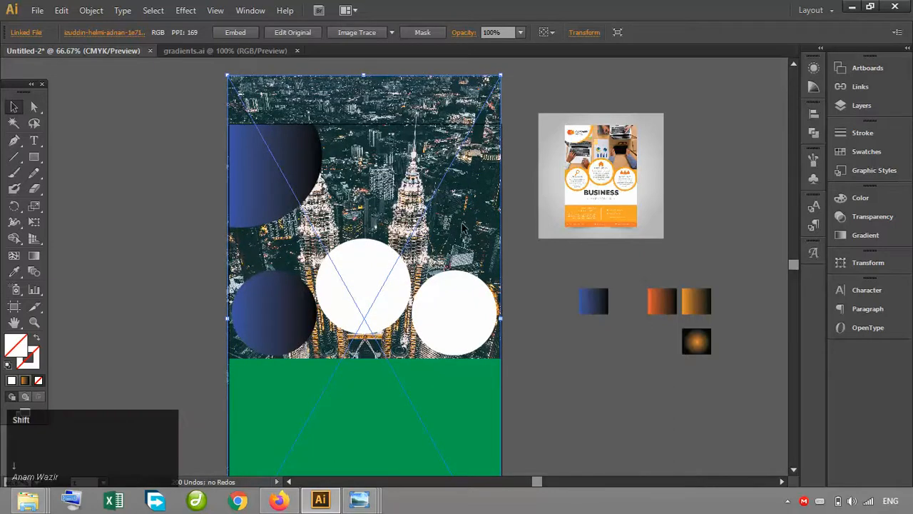
left_click(423, 130, "shift")
left_click(546, 221)
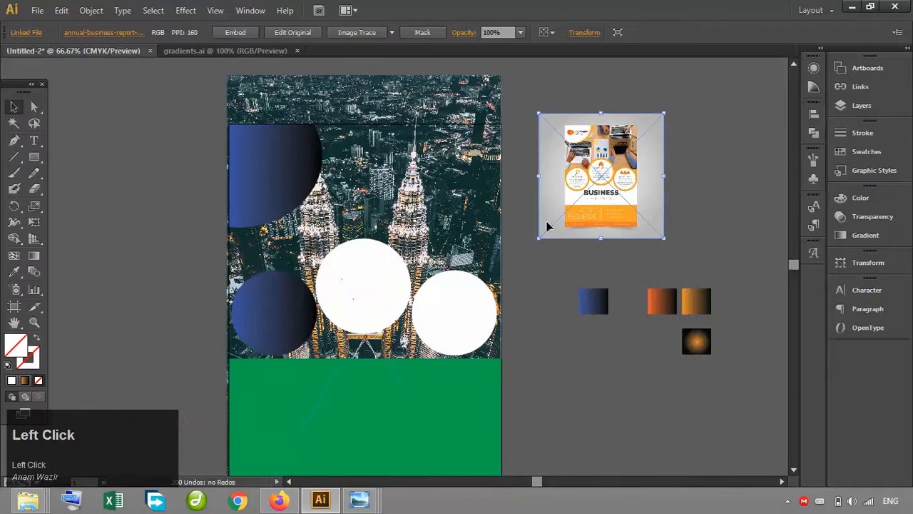
left_click(524, 206)
left_click(449, 194)
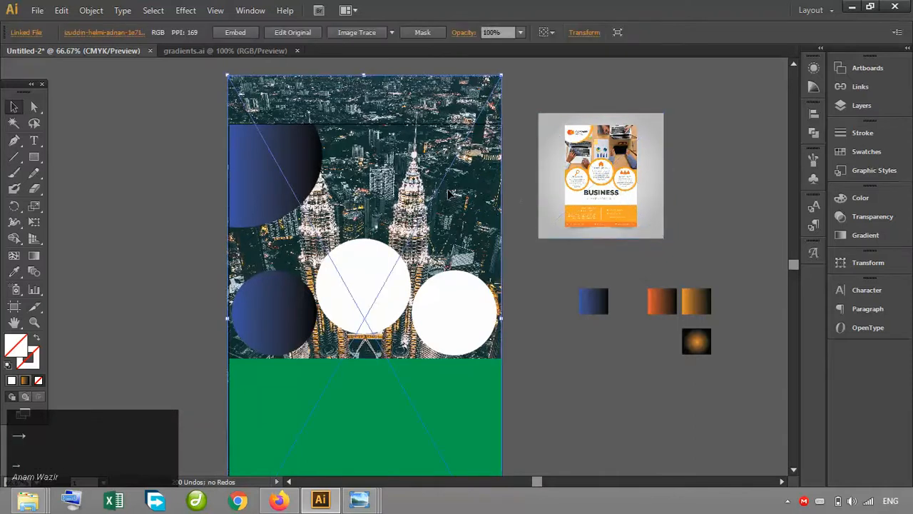
left_click(517, 262)
Step: Send the repositioned towers photo to the back of the stacking order, then deselect it
left_click(417, 186)
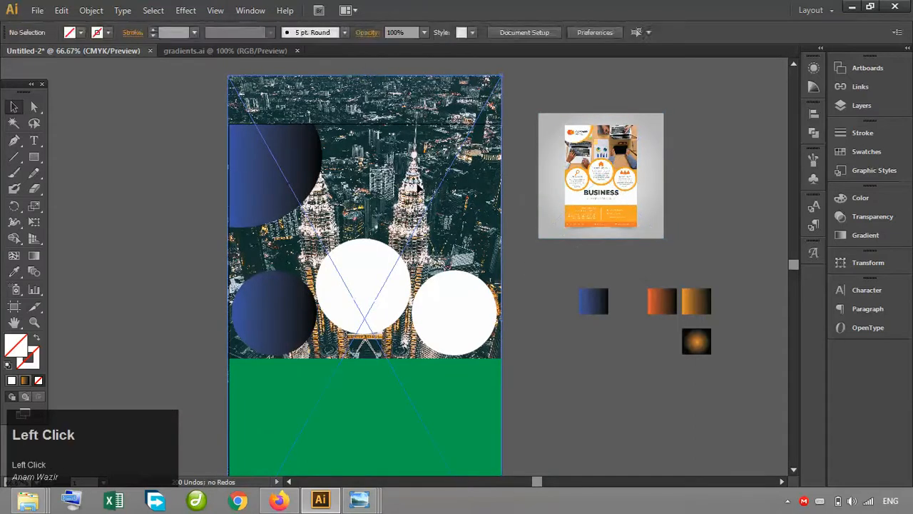
right_click(417, 186)
mouse_move(474, 264)
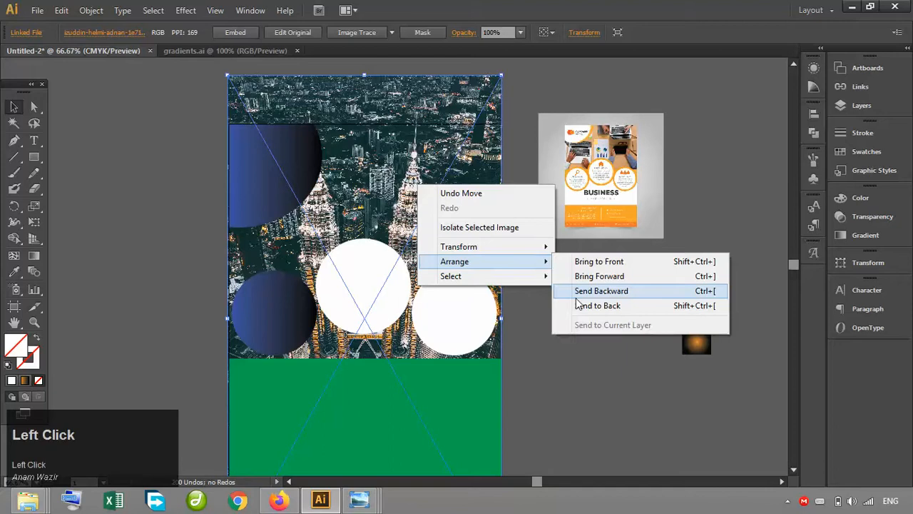
left_click(582, 305)
left_click(556, 281)
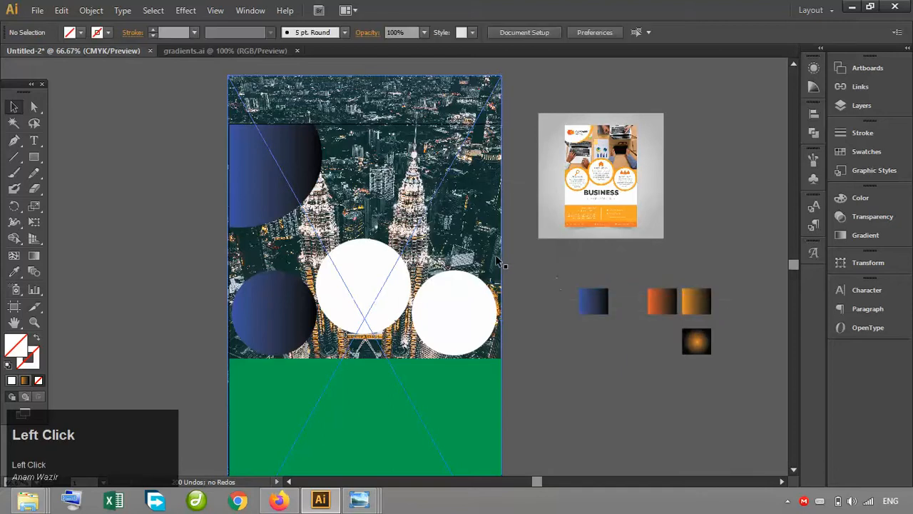
Step: Select the unfilled background shape together with the towers photo, make a clipping mask from them, and deselect the result
left_click(499, 259)
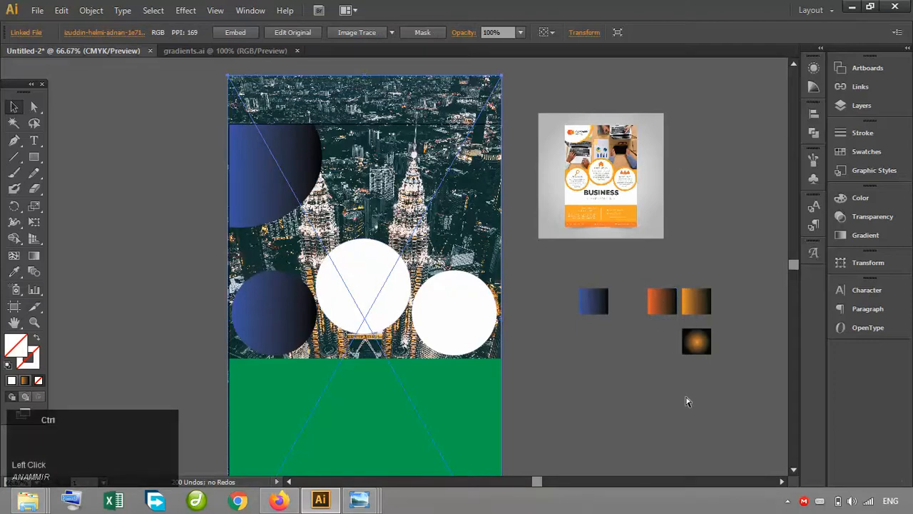
key("ctrl+minus")
left_click(440, 374)
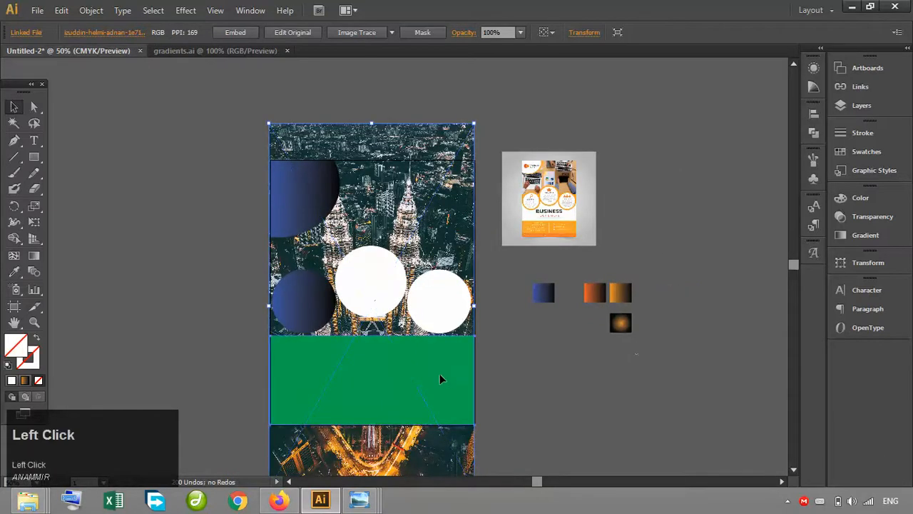
left_click(373, 330)
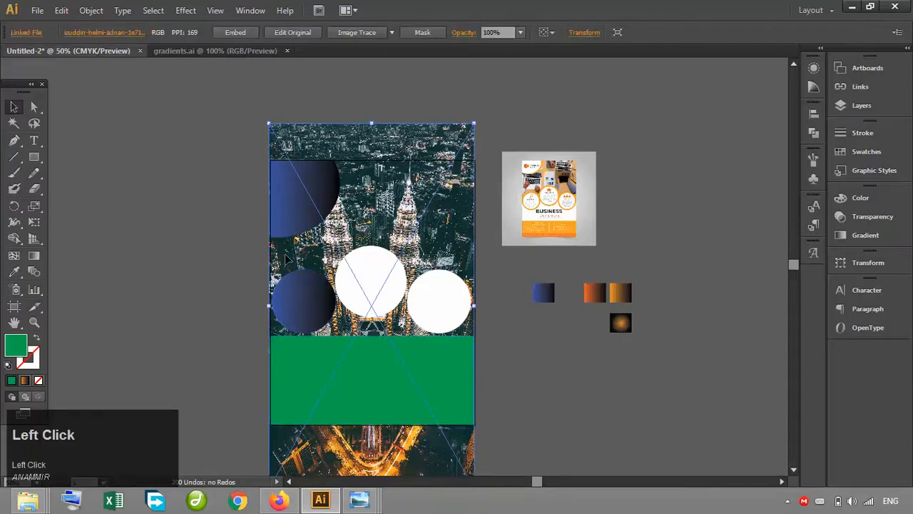
left_click(343, 222)
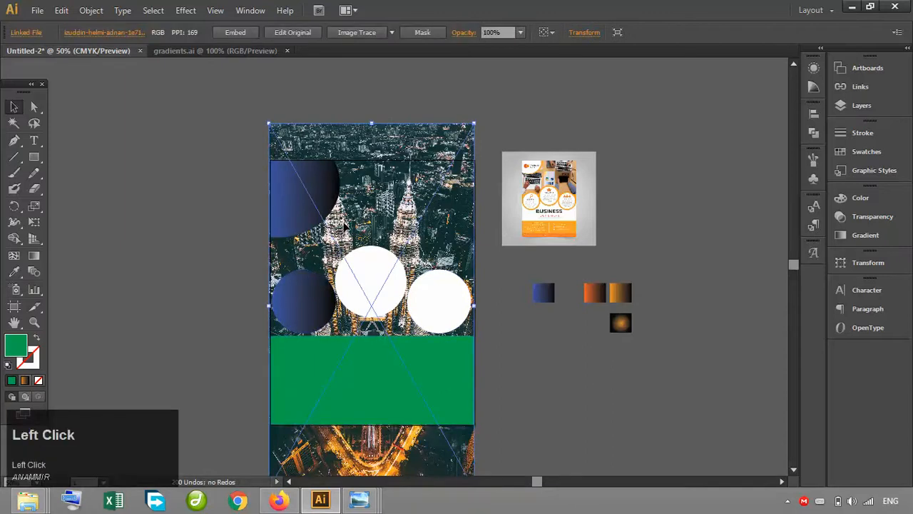
left_click(391, 163)
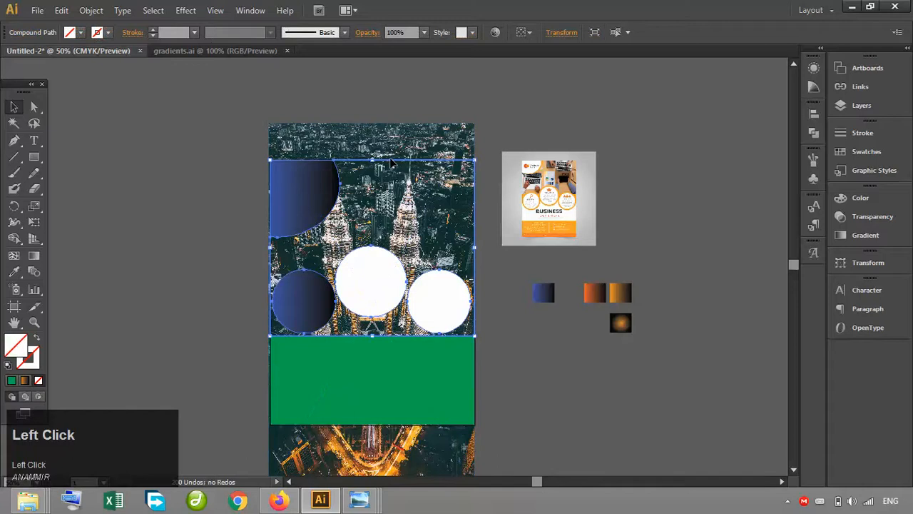
left_click(392, 124, "shift")
right_click(393, 125)
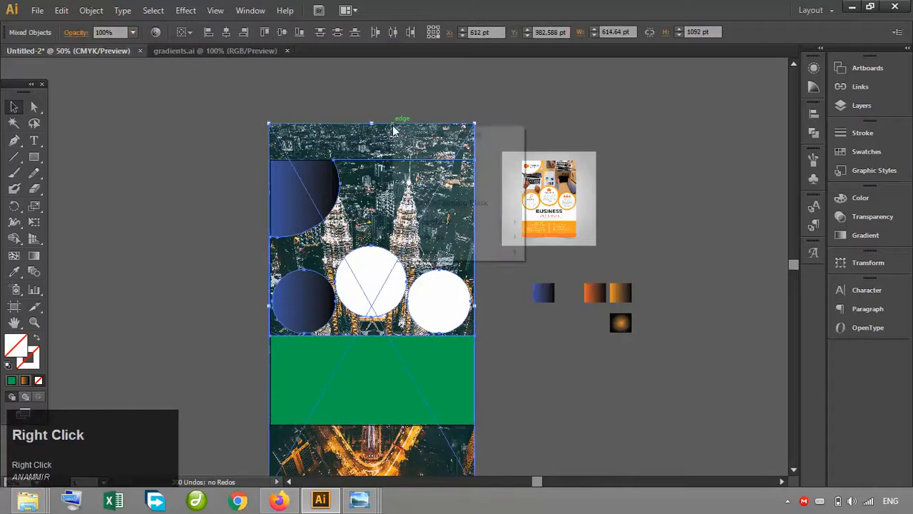
left_click(464, 203)
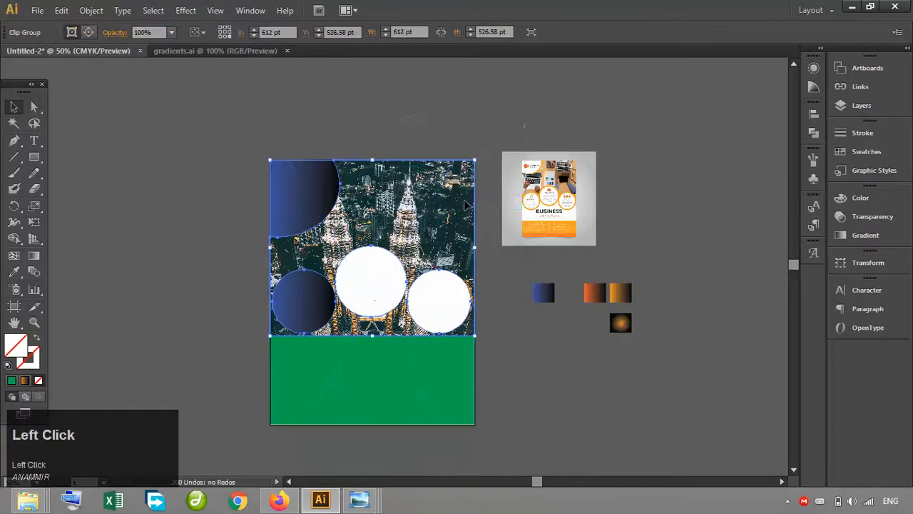
left_click(422, 141)
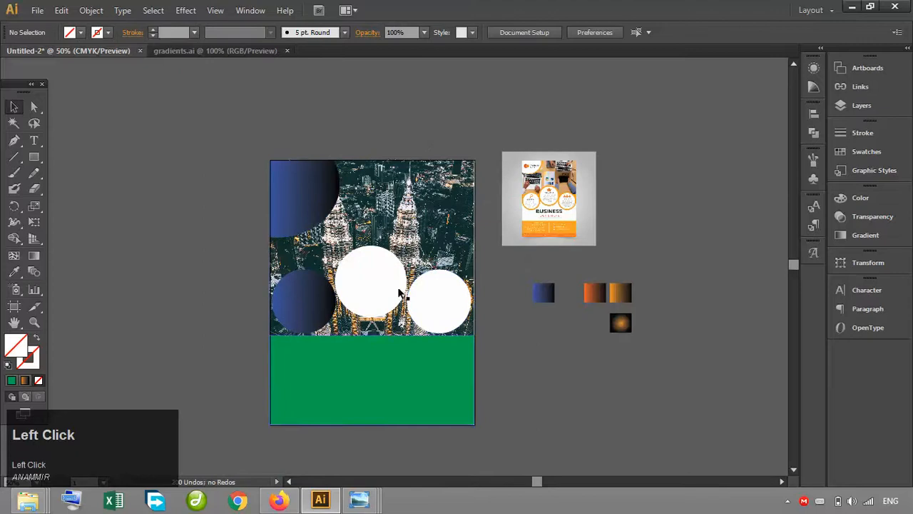
Step: Examine the clipped towers photo up close around the circles and tower tops, then return to a wider view of the flyer
key("ctrl+equal")
key("ctrl+equal")
key("ctrl+equal")
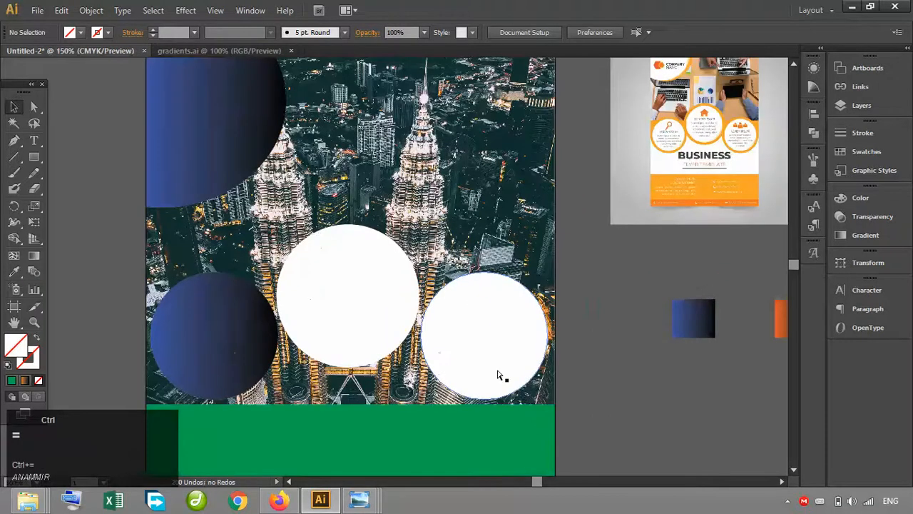
key("ctrl+equal")
key("ctrl+equal")
key("ctrl+equal")
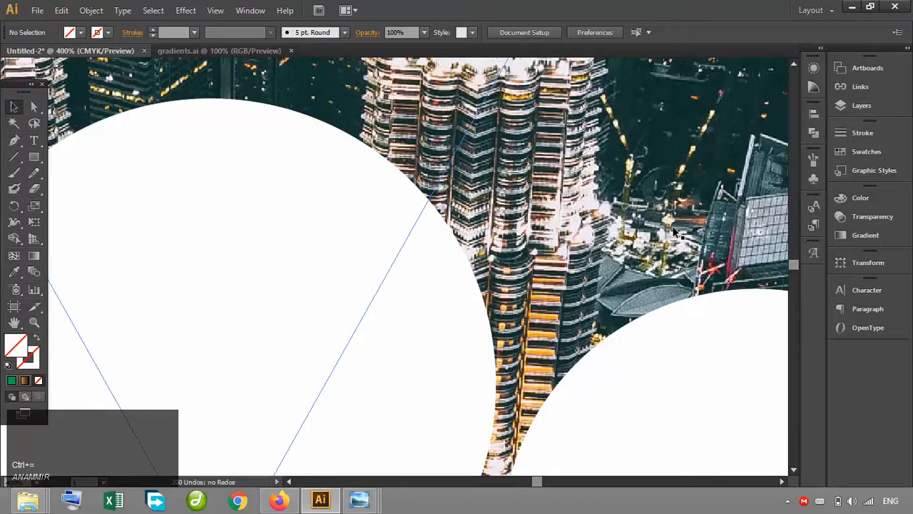
left_click(14, 322)
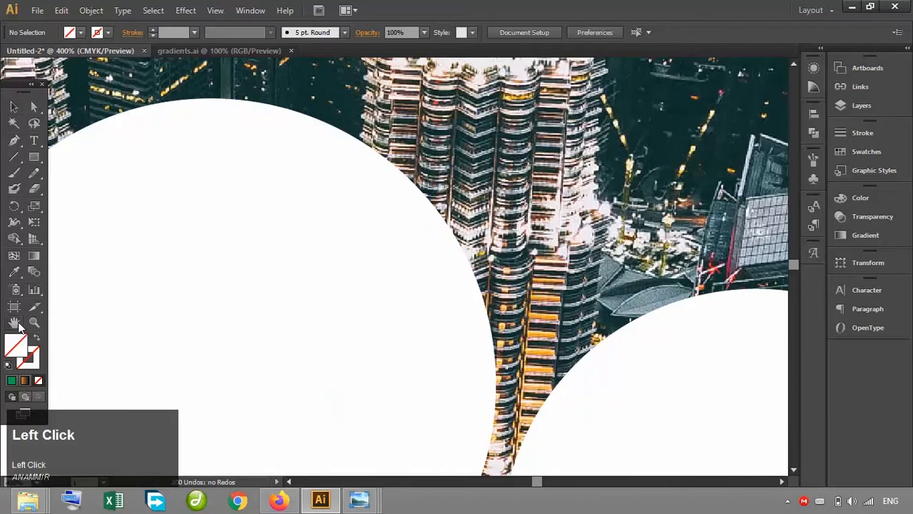
left_click_drag(415, 191, 365, 454)
mouse_move(374, 162)
left_mouse_down()
mouse_move(372, 213)
mouse_move(402, 326)
left_mouse_up()
key("ctrl+minus")
key("ctrl+minus")
key("ctrl+minus")
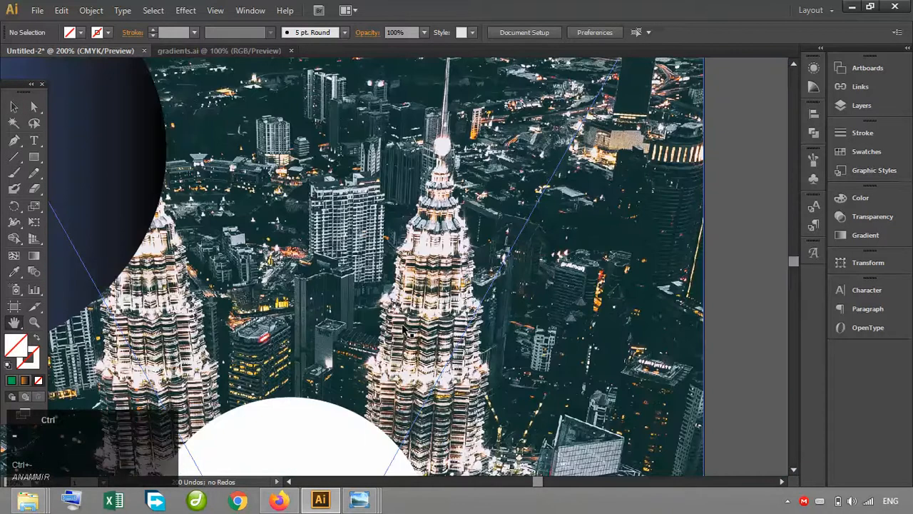
key("ctrl+minus")
key("ctrl+minus")
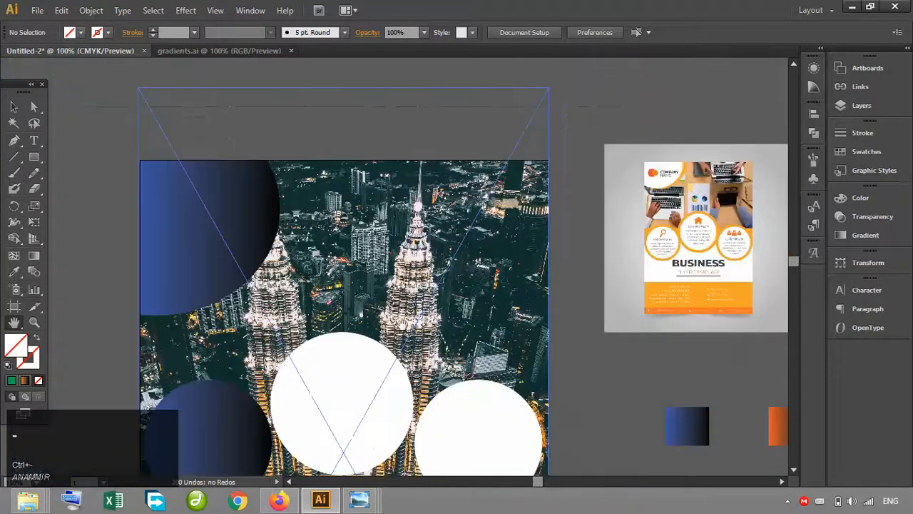
Step: Enlarge the reference flyer image beside the artboard for easier viewing, keeping its proportions, and deselect it
left_click(792, 472)
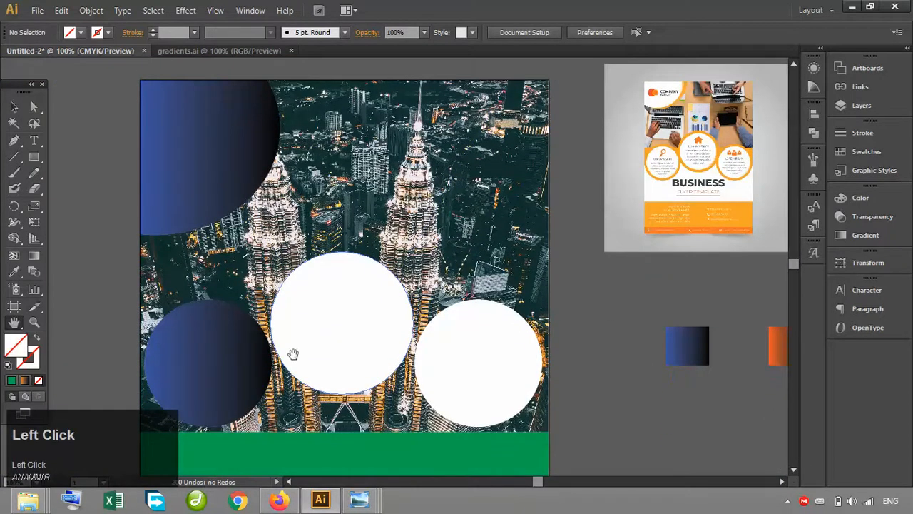
left_click(14, 106)
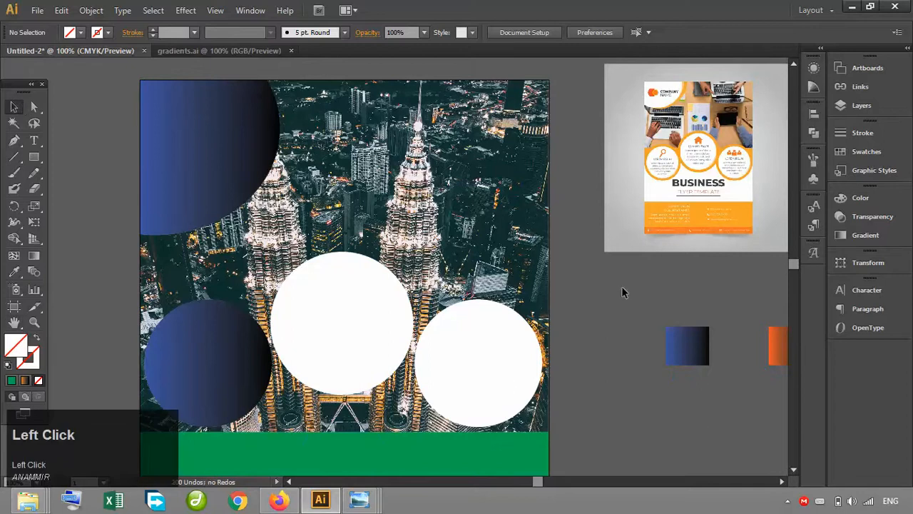
left_click(683, 184)
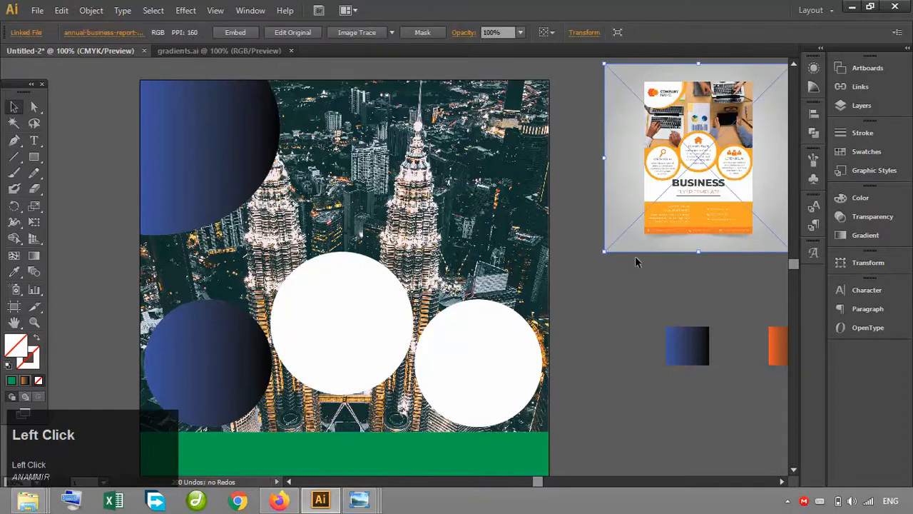
left_click_drag(604, 252, 494, 362)
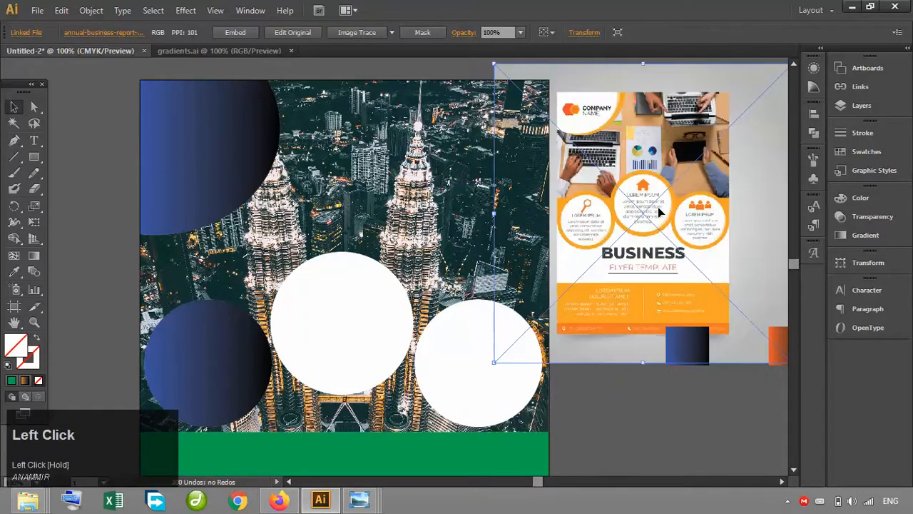
left_click(675, 396)
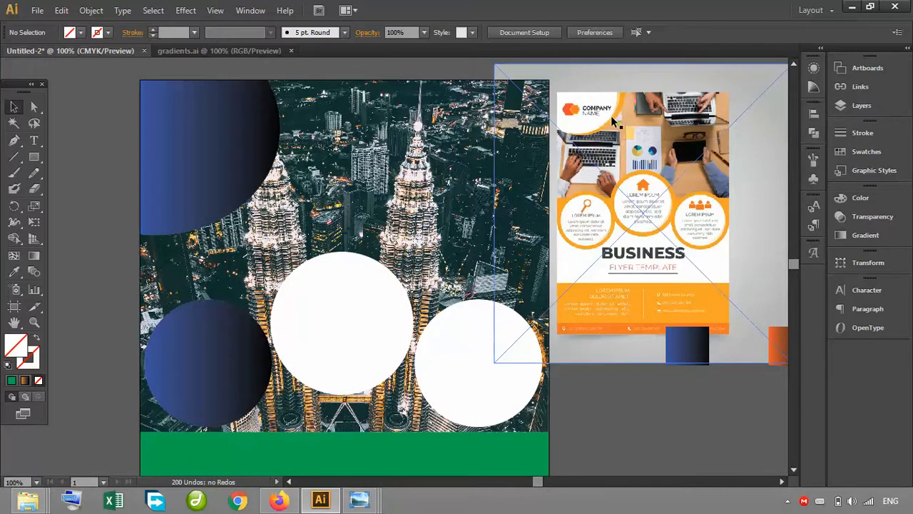
Step: Nudge the blue-black gradient shape in the flyer's upper-left corner left and up to expose a white rim along its curve
left_click(207, 127)
key("Left")
key("Left")
key("Left")
key("Left")
key("Left")
key("Left")
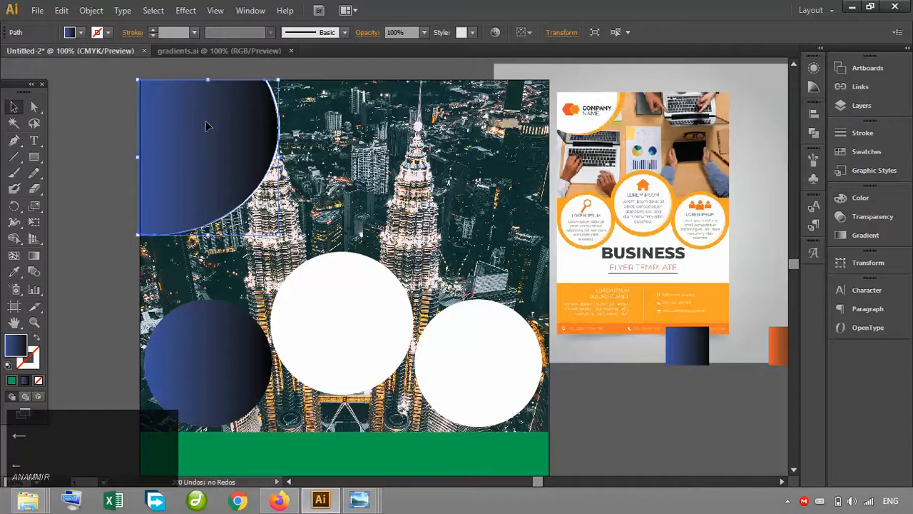
key("Up")
key("Up")
key("Up")
key("Up")
key("Left")
key("Left")
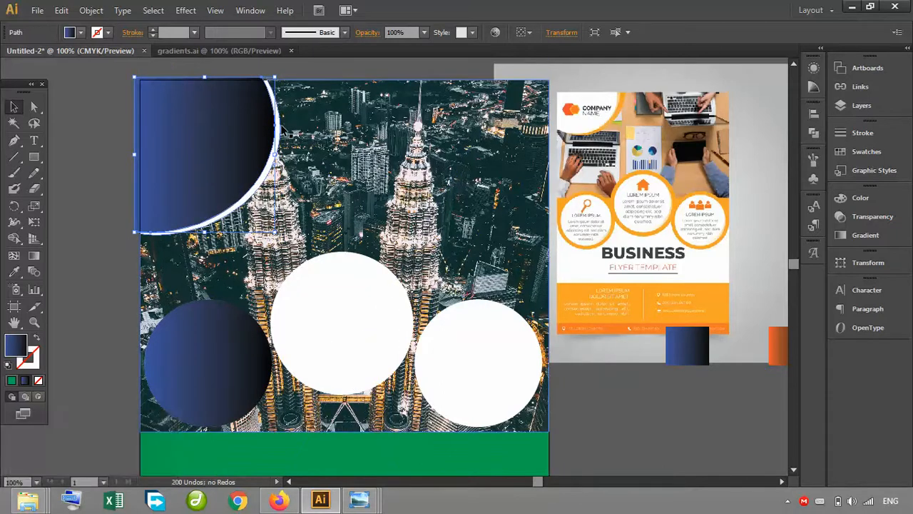
Step: Resize the corner gradient shape inward so its straight edges meet the artboard's upper-left corner, then deselect it
left_click(280, 130)
left_click(267, 75)
left_click(239, 130)
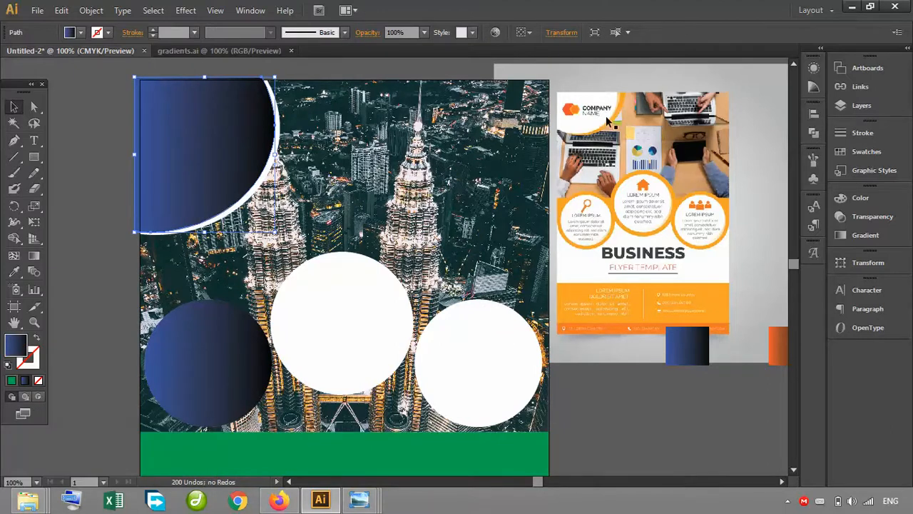
left_click_drag(134, 74, 138, 77)
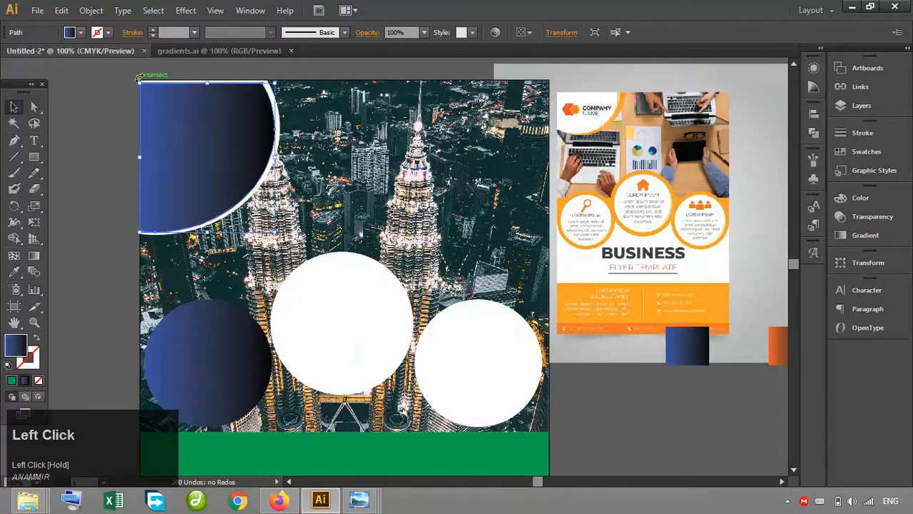
left_click(96, 74)
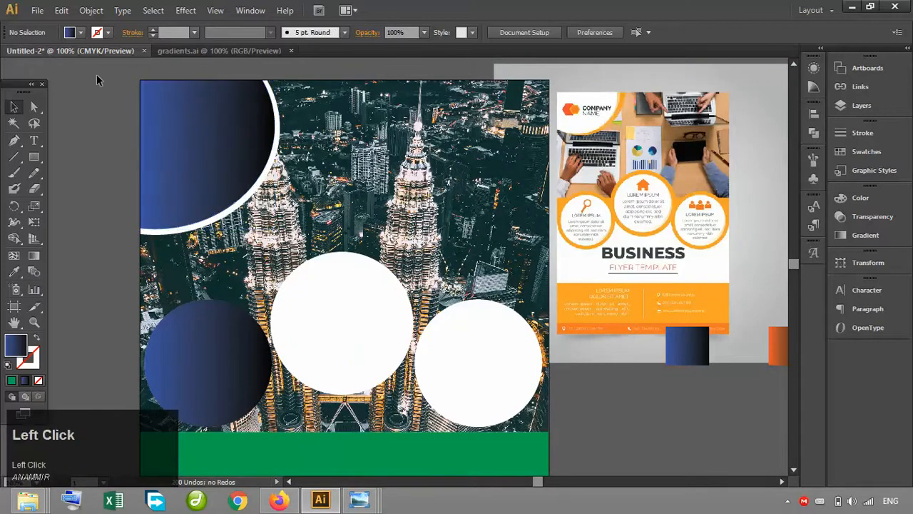
Step: Add a CMYK Yellow stop near the dark end of the corner shape's linear gradient and delete the black end stop
left_click(159, 136)
left_click(33, 256)
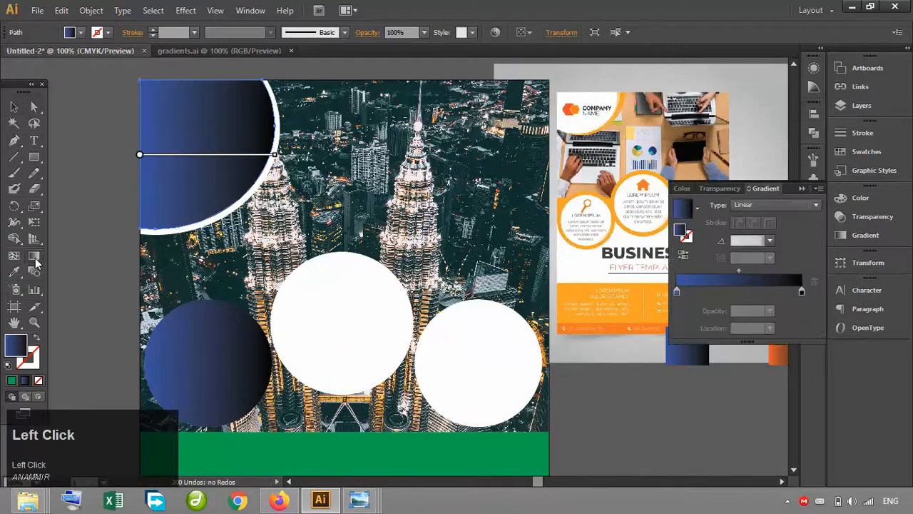
left_click(785, 292)
double_click(787, 295)
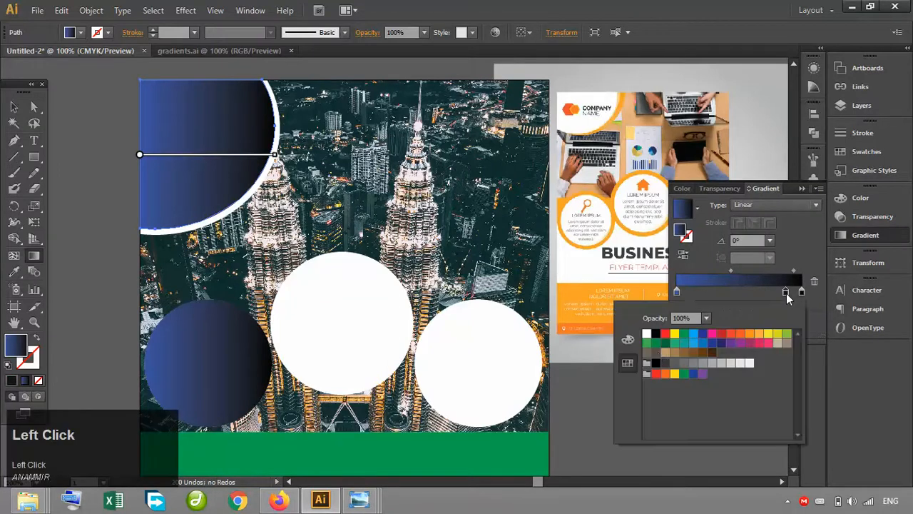
left_click(675, 335)
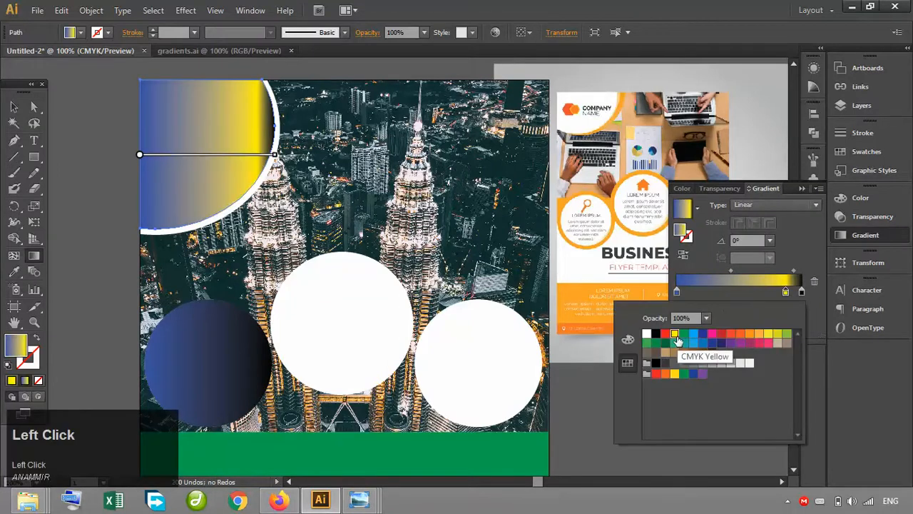
left_click(801, 292)
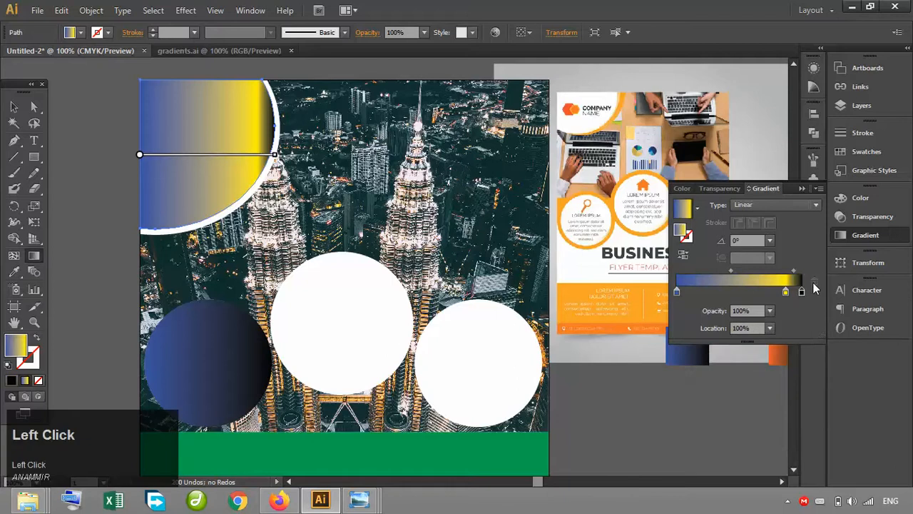
left_click(813, 284)
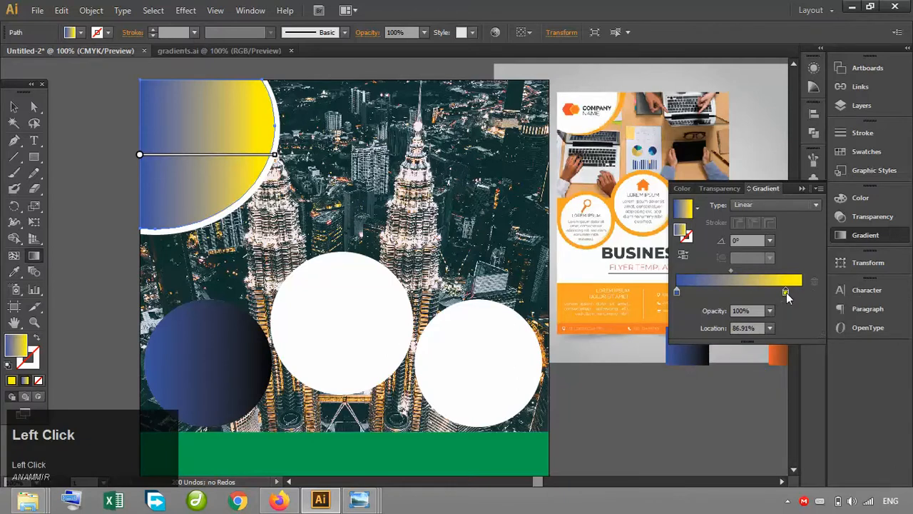
Step: Recolour the gradient's yellow stop with the light orange swatch after trying darker oranges, then deselect the corner shape
double_click(786, 293)
left_click(741, 335)
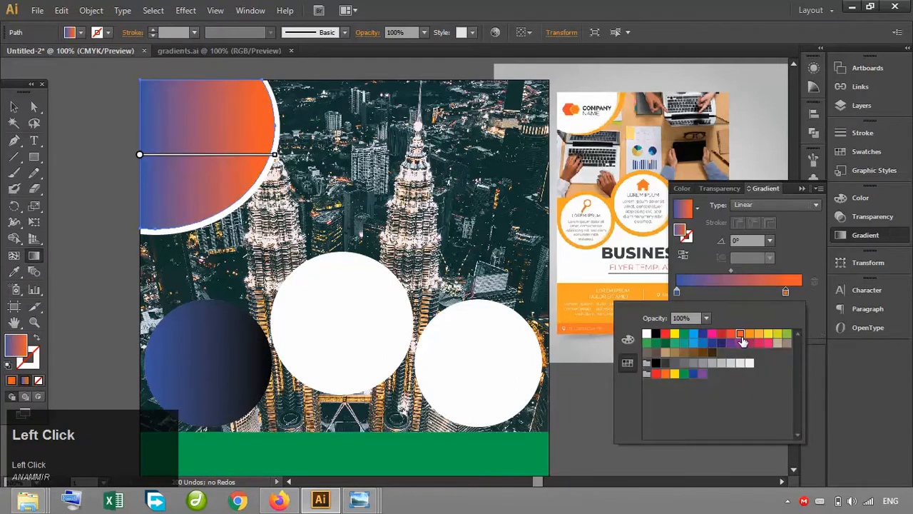
left_click(749, 340)
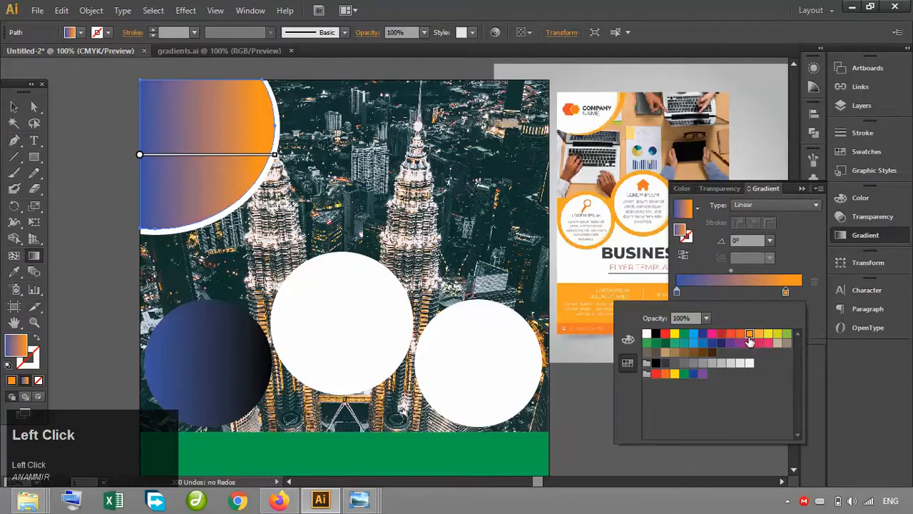
left_click(759, 335)
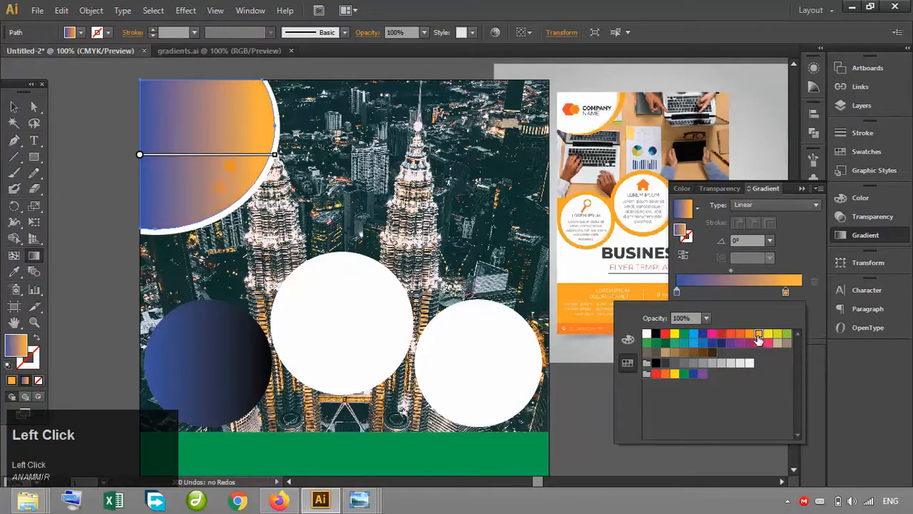
left_click(798, 191)
left_click(800, 190)
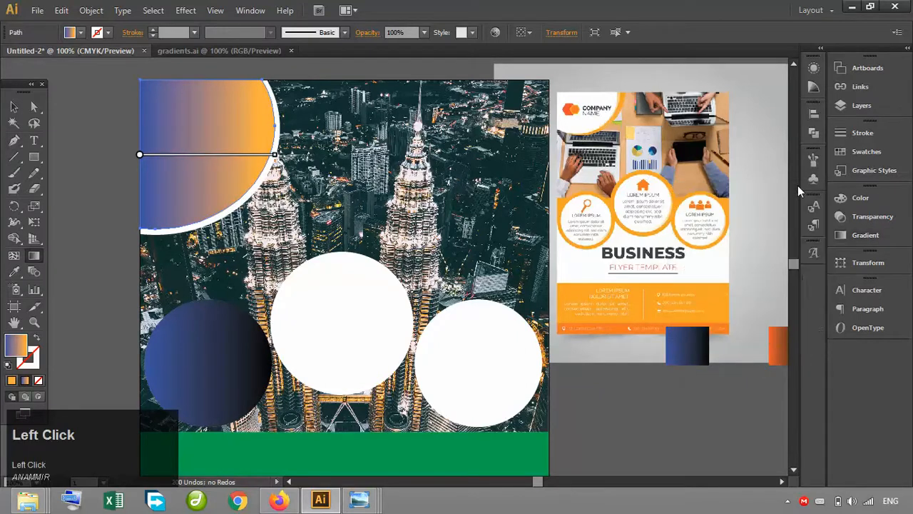
left_click(14, 108)
left_click(54, 101)
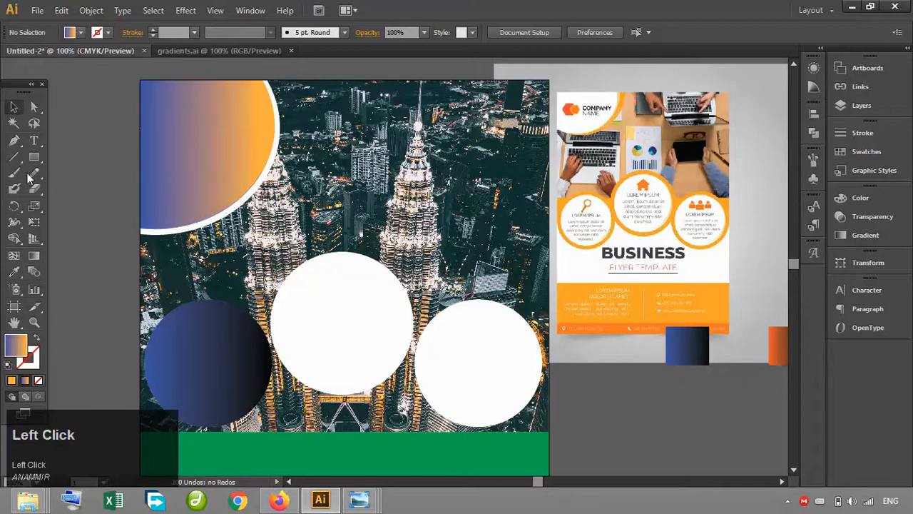
Step: Add the text "COMPANY NAME" beside the artboard and break it into two lines, with NAME indented beneath COMPANY
left_click(35, 142)
key("Caps_Lock")
left_click(84, 138)
type("COMPANY NAME")
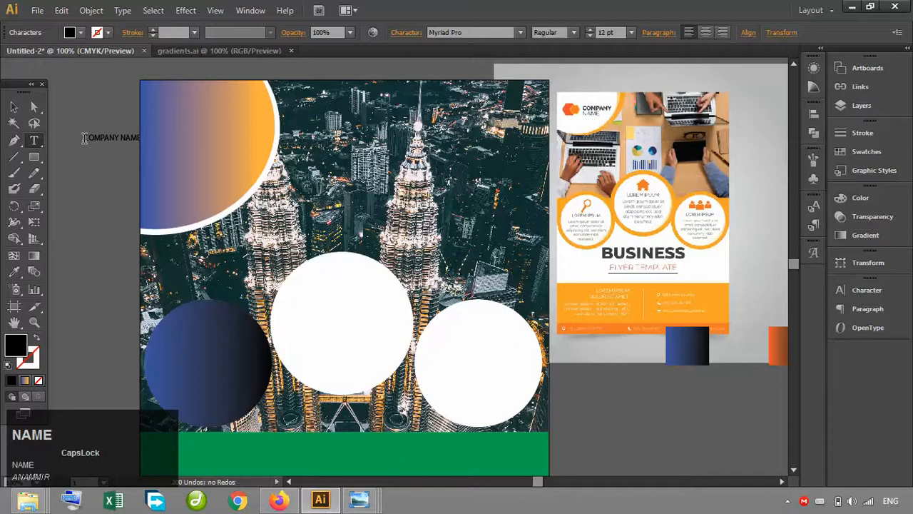
left_click(15, 108)
left_click_drag(95, 142, 91, 141)
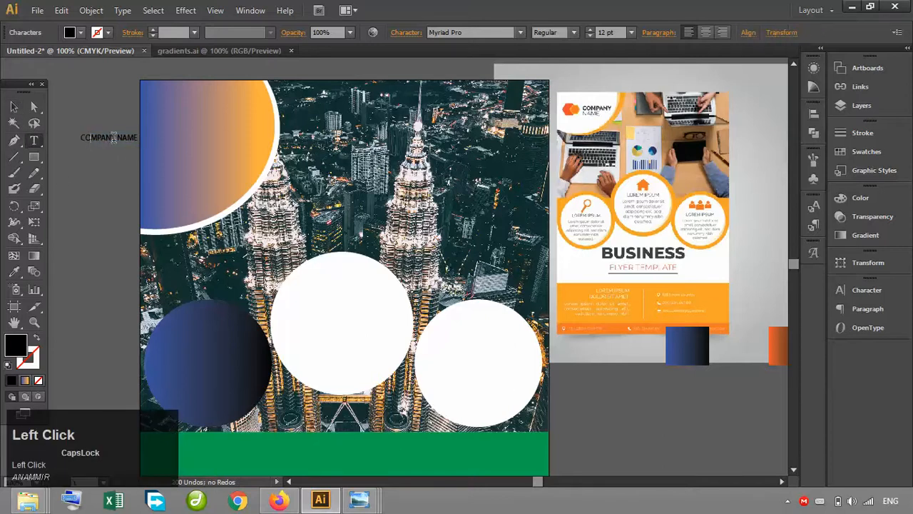
key("Return")
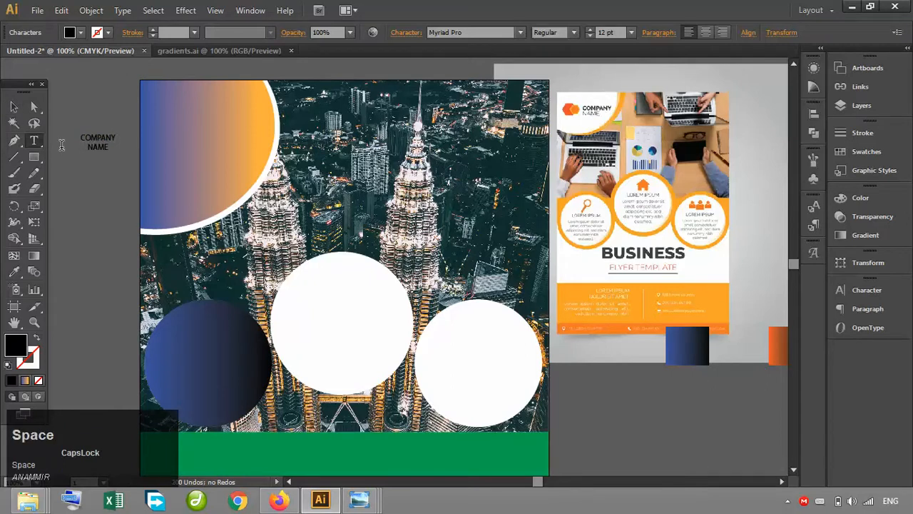
Step: Set the company name text to Bold and change its fill to White
left_click(14, 106)
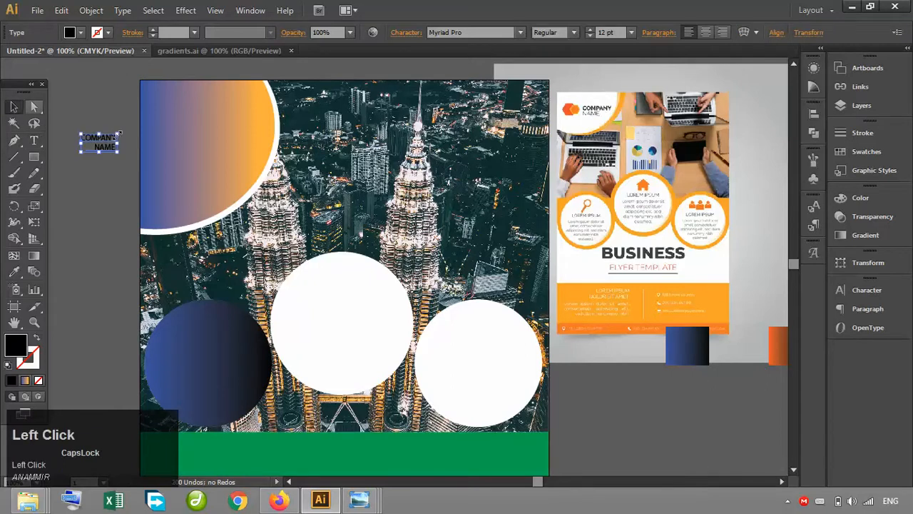
left_click(574, 33)
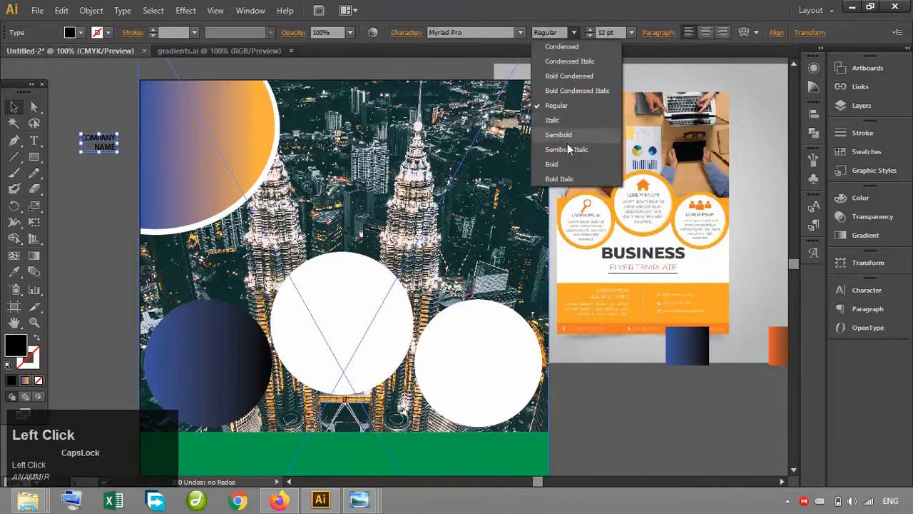
left_click(563, 164)
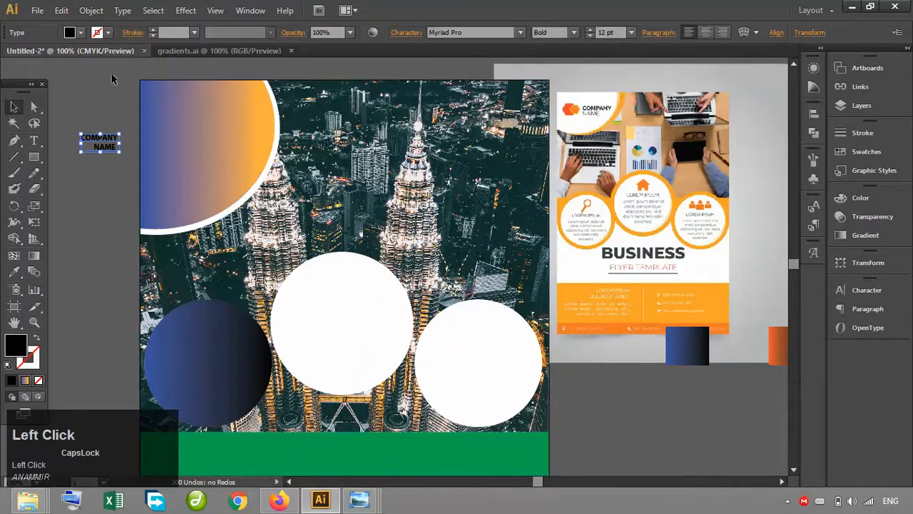
left_click(80, 33)
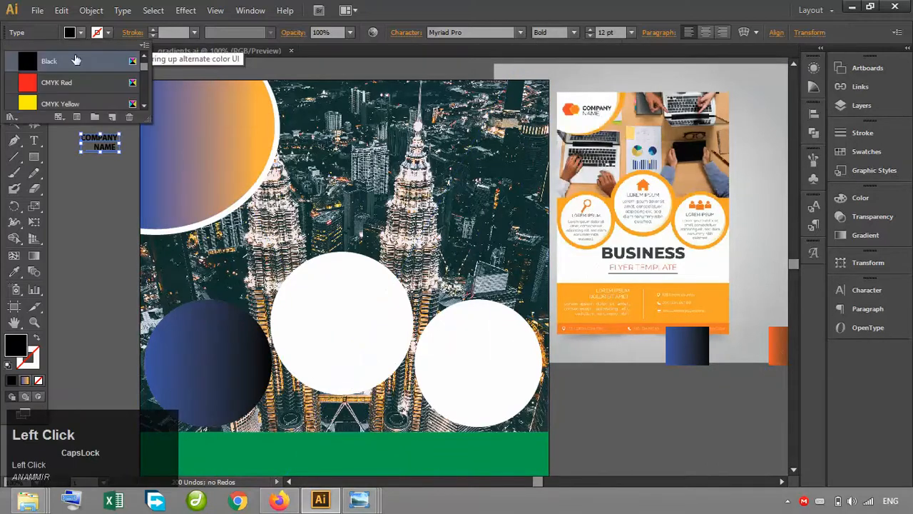
left_click(71, 103)
left_click(145, 62)
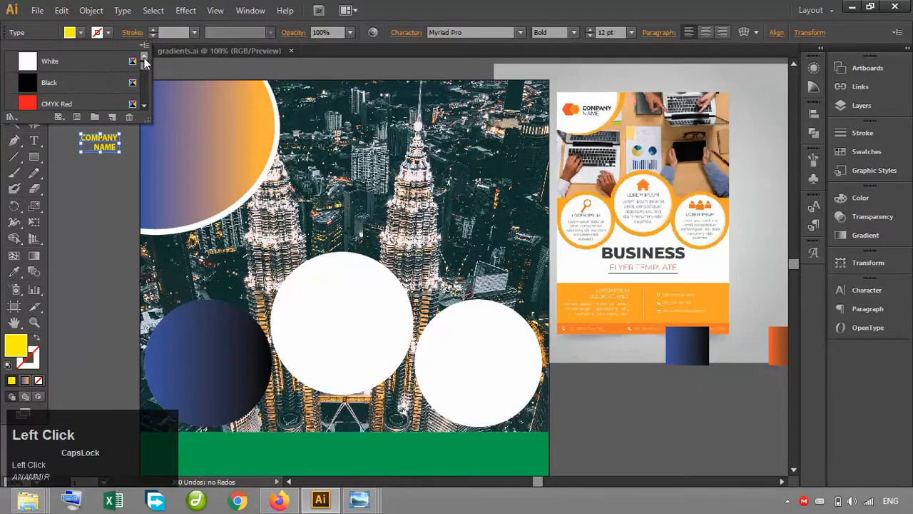
left_click(86, 64)
left_click(83, 169)
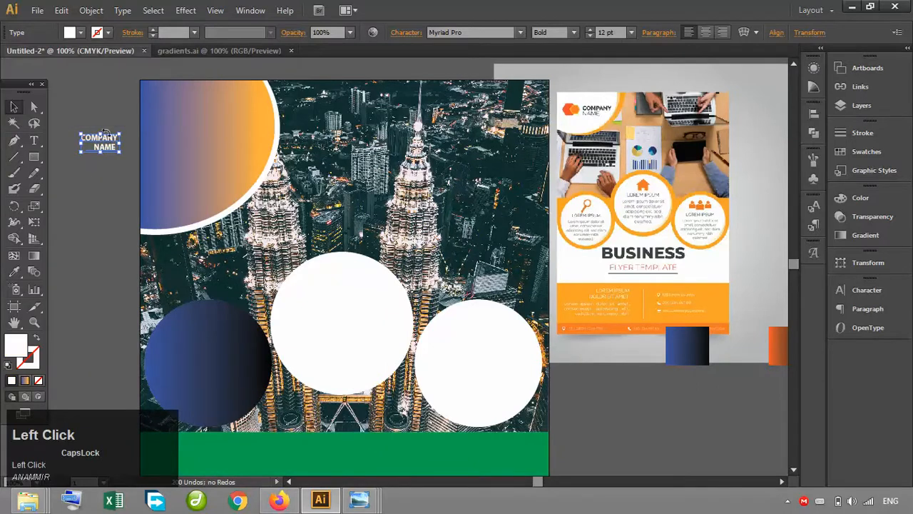
Step: Enlarge the company name text and place it over the orange part of the corner gradient shape, then deselect it
left_click_drag(122, 154, 218, 146)
left_click(108, 194)
left_click(99, 134)
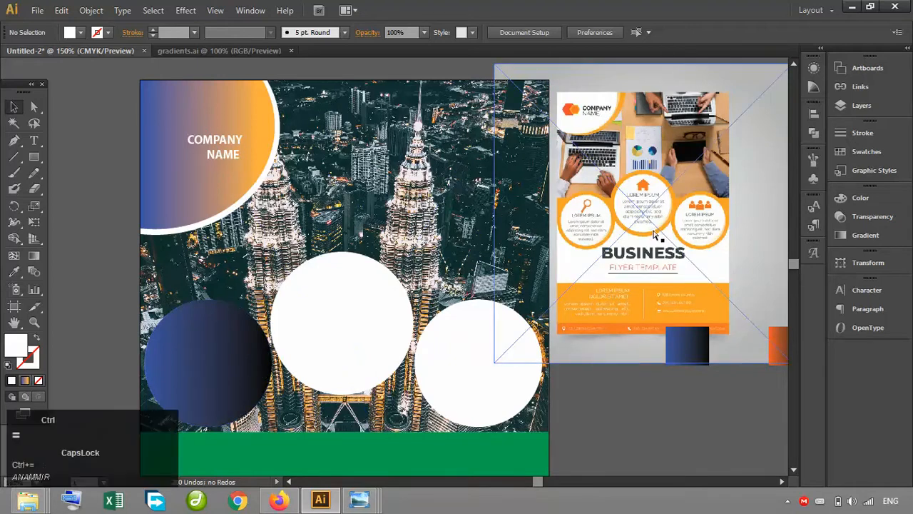
Step: Examine the reference flyer's circles, icons and text blocks up close, then return to a wider view
key("ctrl+equal")
key("ctrl+equal")
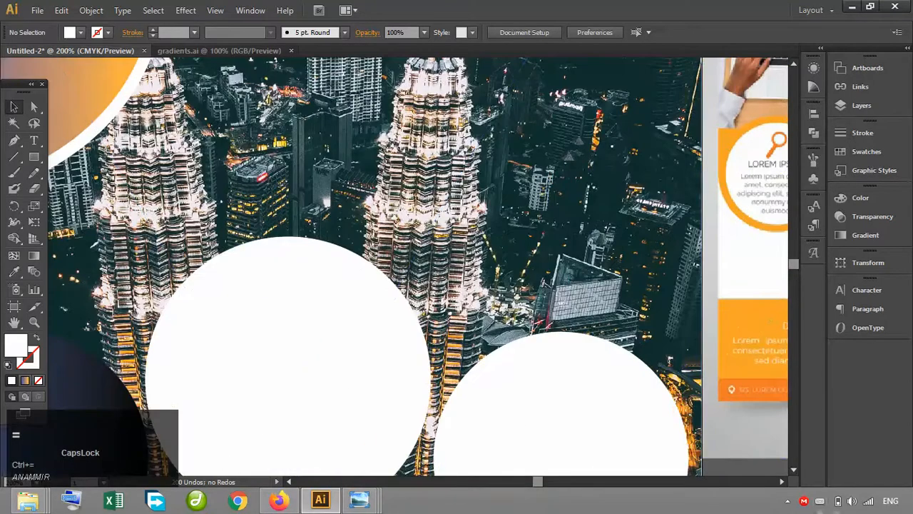
left_click(781, 482)
left_click(781, 482)
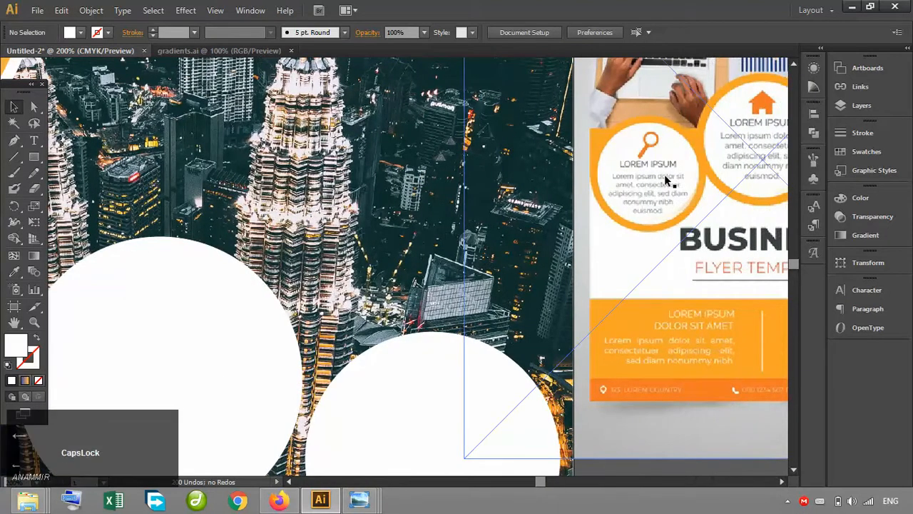
key("ctrl+minus")
key("ctrl+minus")
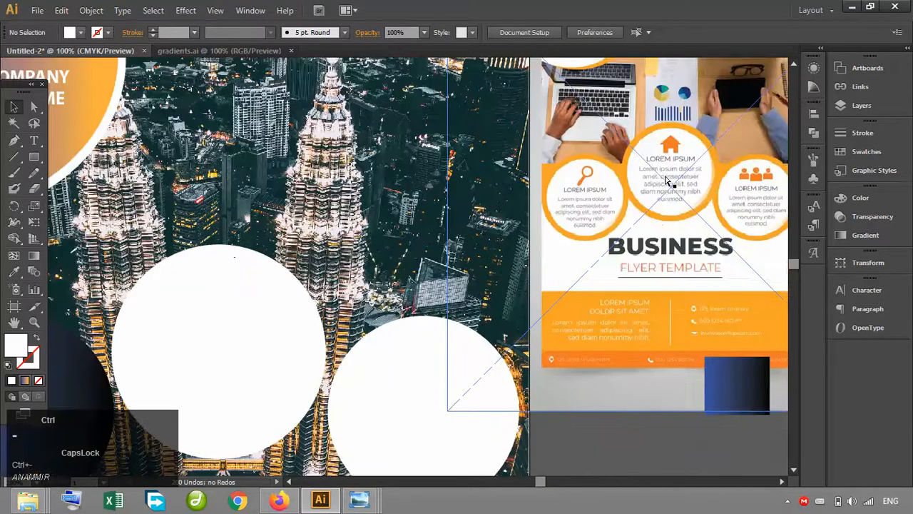
left_click(626, 387)
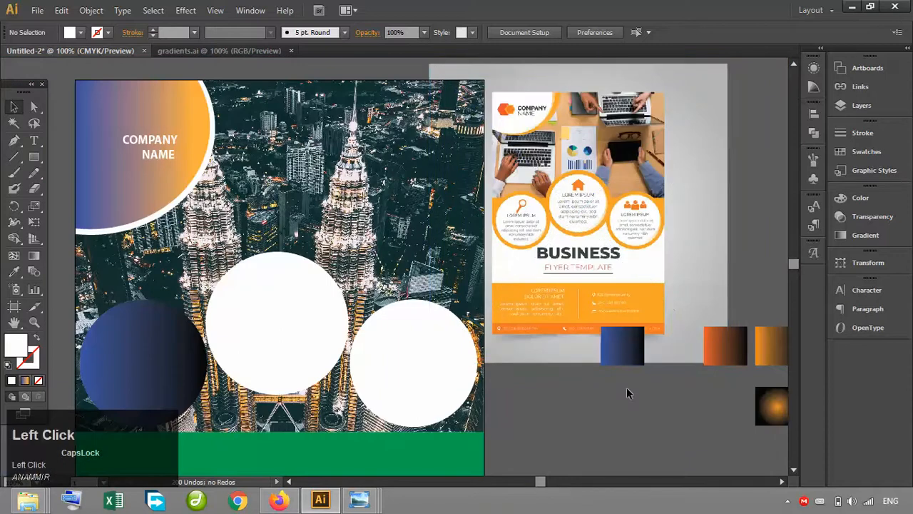
Step: Replace the left circle's blue gradient with the white fill sampled from the centre circle
left_click(288, 481)
left_click(239, 318)
left_click(14, 271)
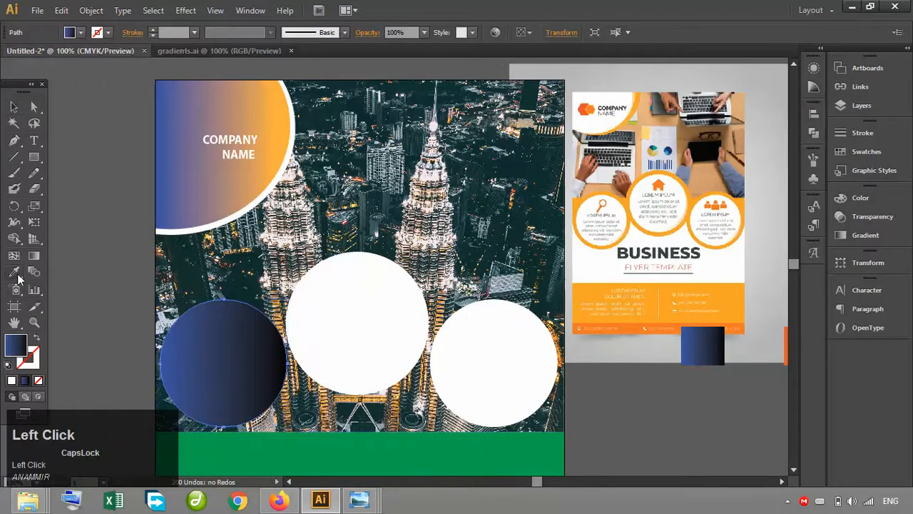
left_click(378, 330)
left_click(14, 106)
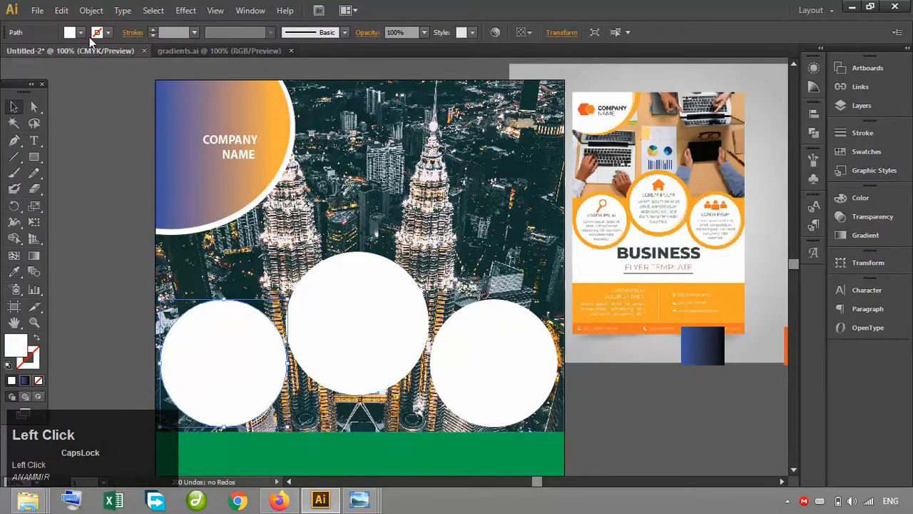
Step: Add a 6 pt stroke to the left circle
left_click(151, 30)
left_click(151, 29)
left_click(151, 29)
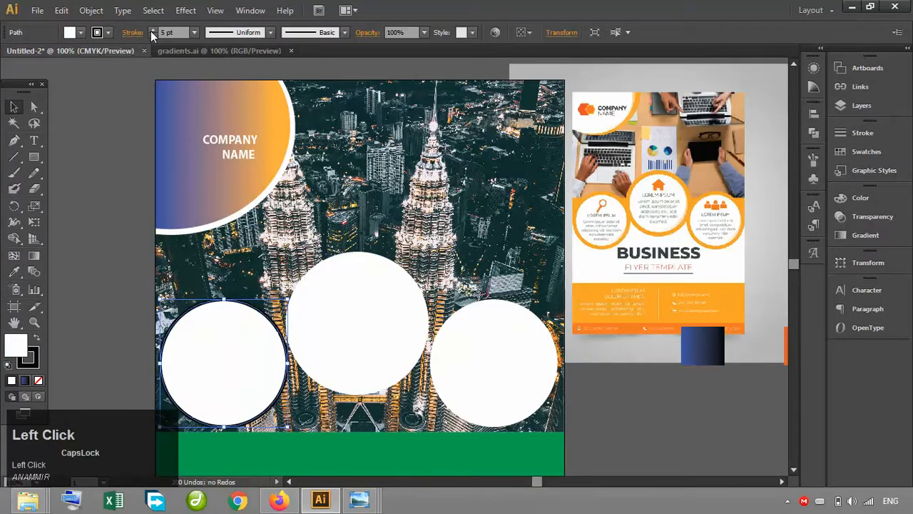
left_click(151, 30)
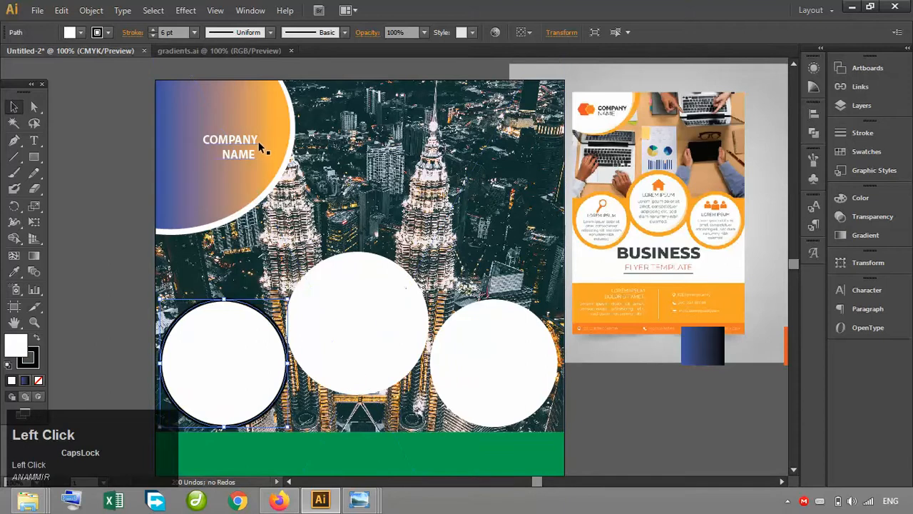
Step: Sample the reference flyer's orange footer band onto the left circle with the Eyedropper, then deselect the circle
left_click(14, 271)
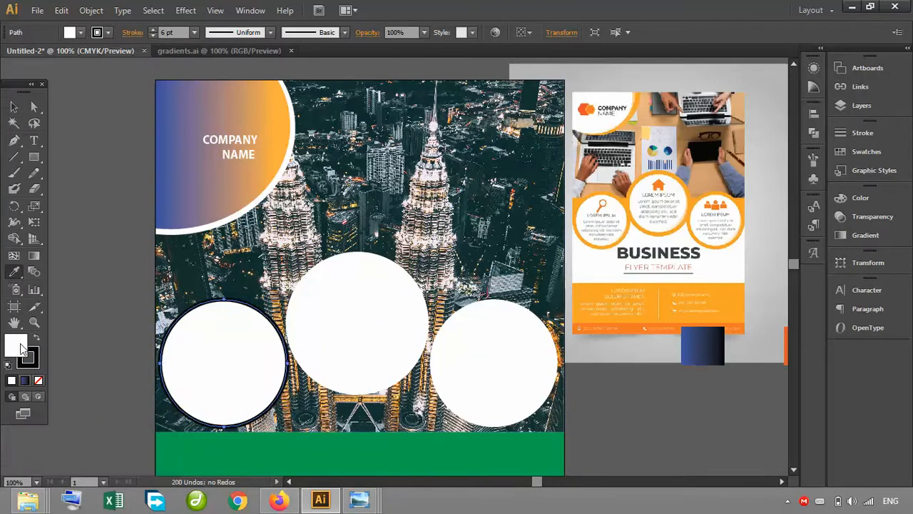
left_click(731, 308)
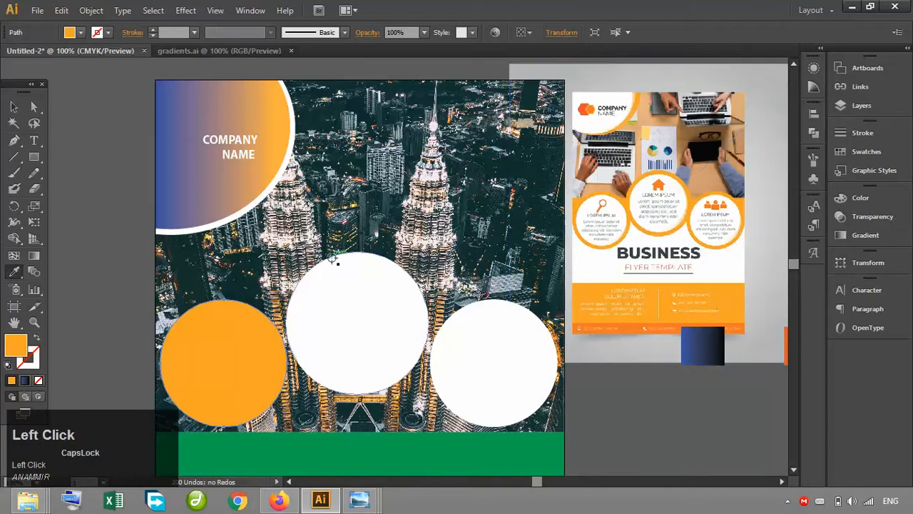
left_click(15, 109)
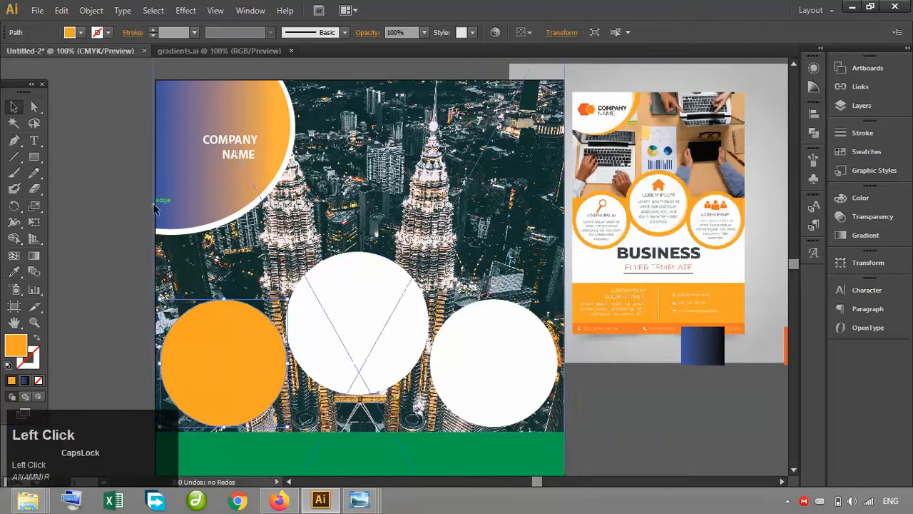
left_click(117, 202)
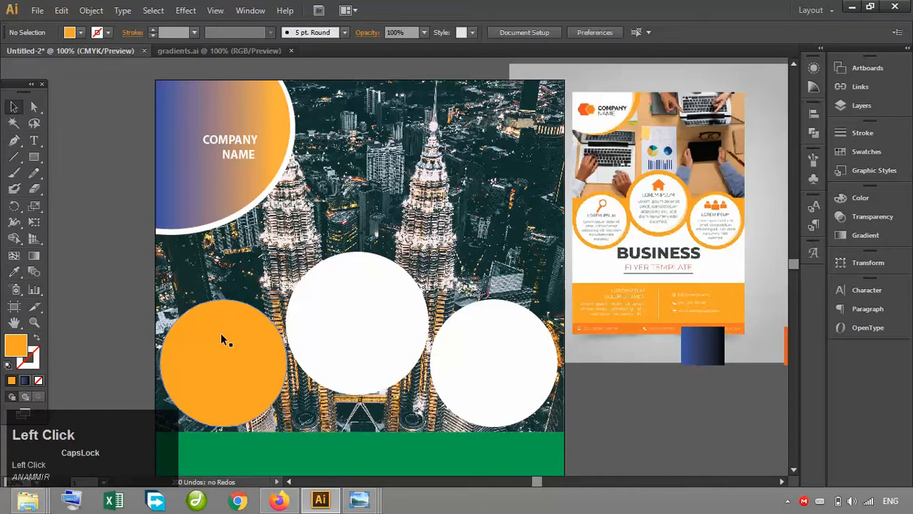
Step: Apply the orange to the left circle's stroke and set its fill to None
left_click(221, 337)
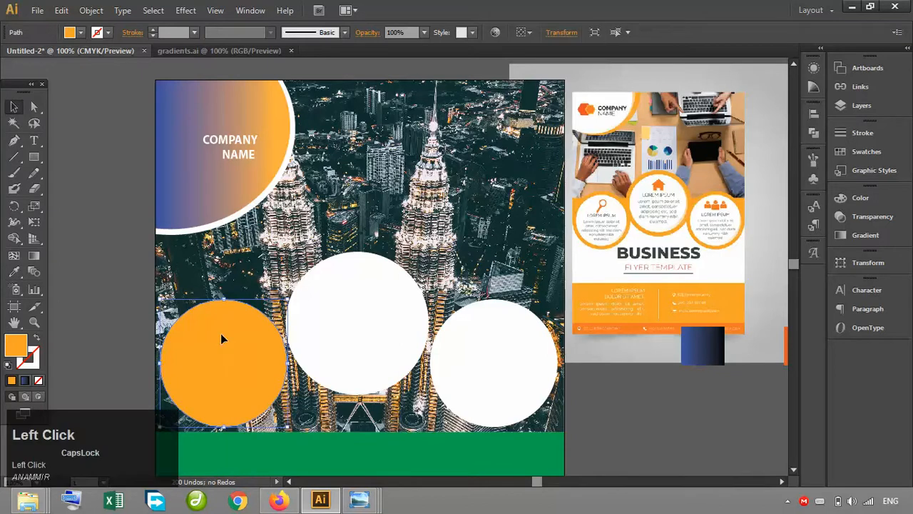
left_click(33, 357)
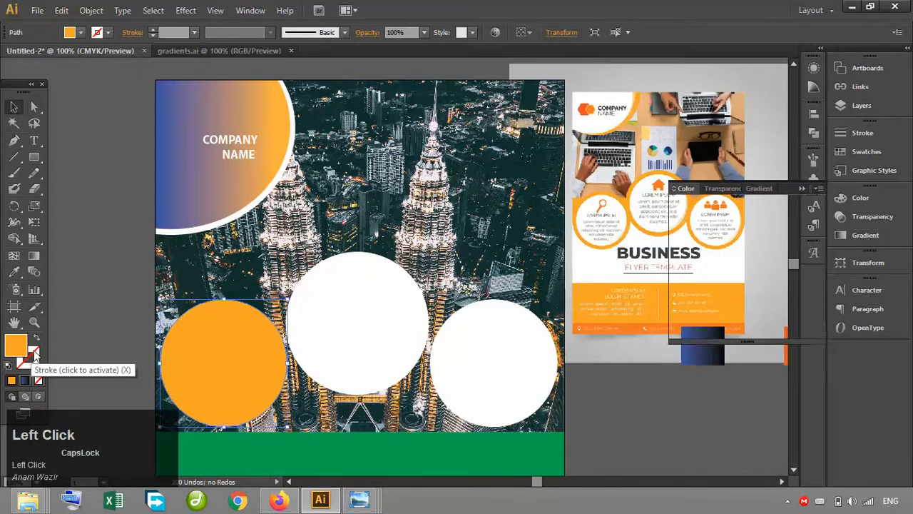
left_click(11, 381)
left_click(13, 346)
left_click(38, 381)
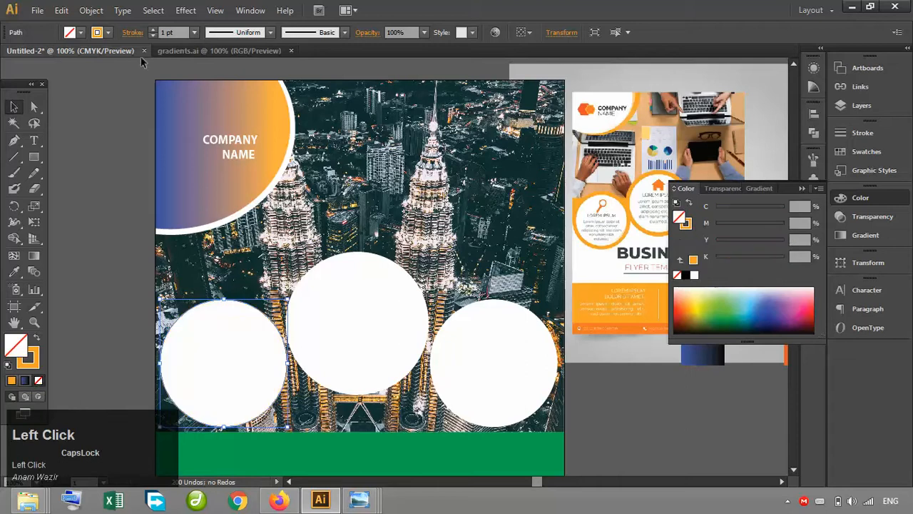
Step: Set the left circle's orange stroke weight to 10 pt and deselect it
left_click(153, 31)
left_click(153, 32)
left_click(153, 32)
left_click(152, 32)
left_click(153, 31)
left_click(153, 31)
left_click(152, 32)
left_click(153, 32)
left_click(152, 31)
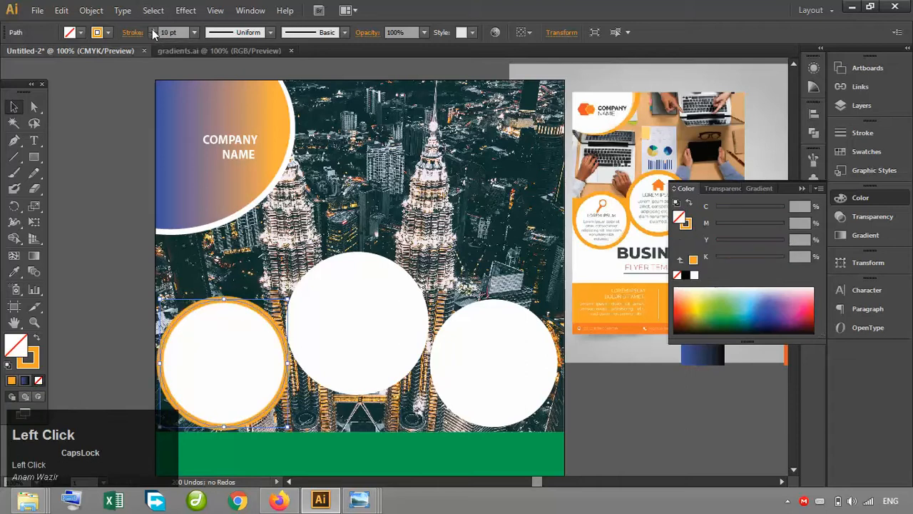
left_click(105, 197)
Step: Copy the left circle's orange 10 pt outline onto the centre and right circles with the Eyedropper, then deselect them
left_click(323, 325)
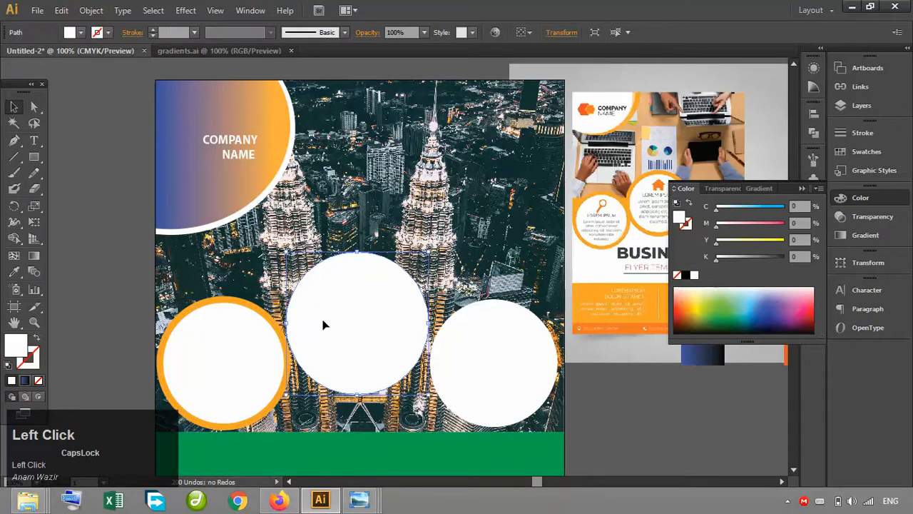
left_click(489, 340, "shift")
left_click(14, 272)
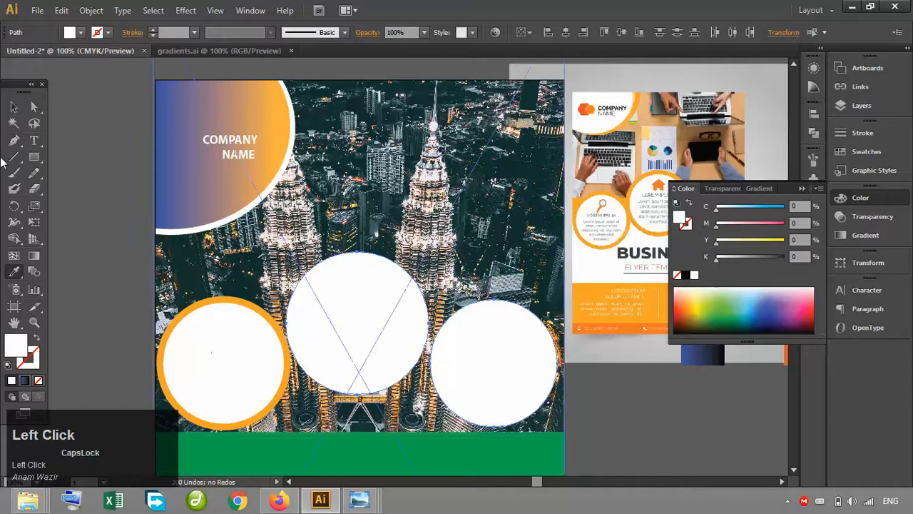
left_click(14, 106)
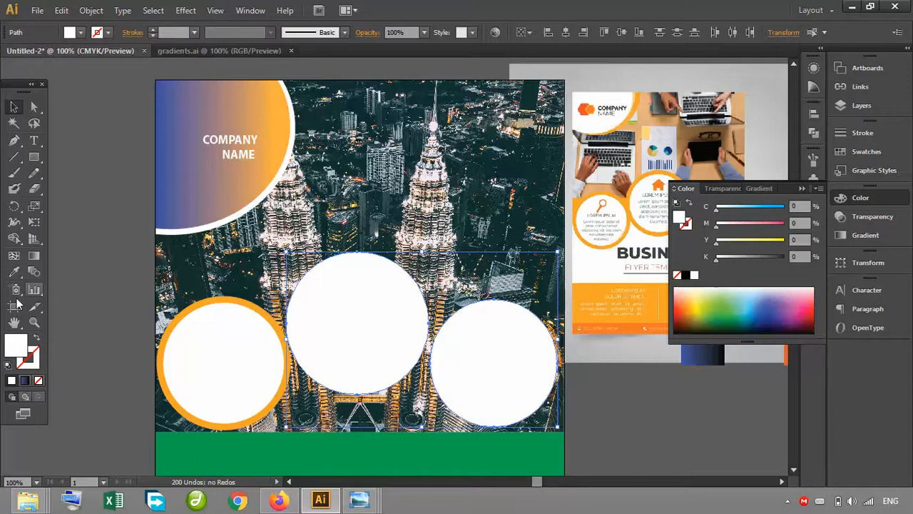
left_click(14, 271)
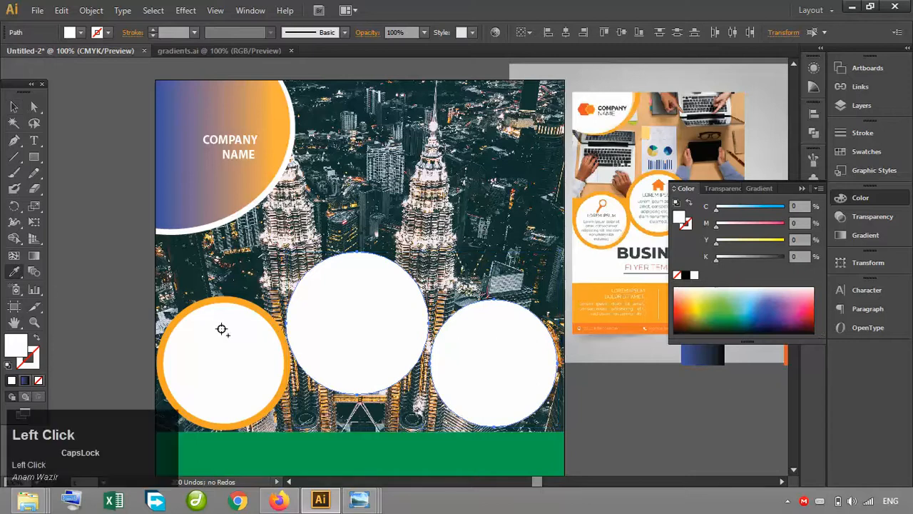
left_click(205, 303)
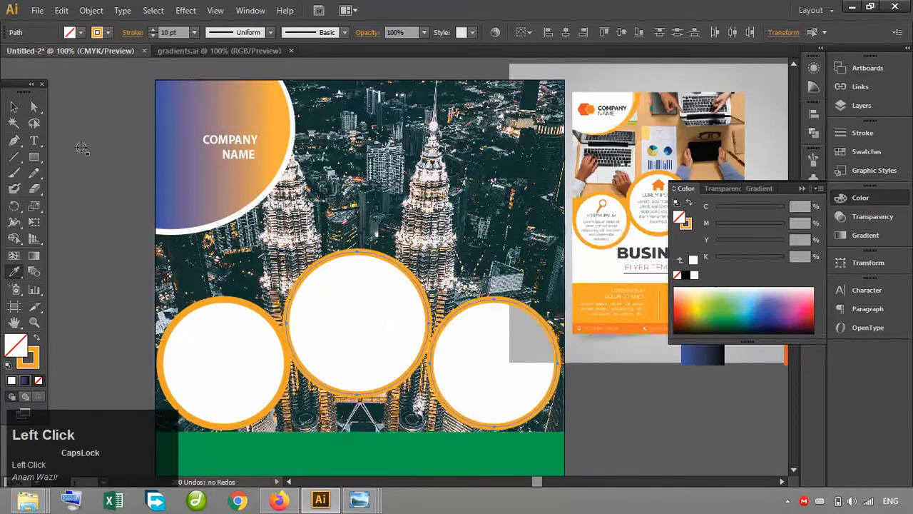
left_click(14, 106)
left_click(96, 118)
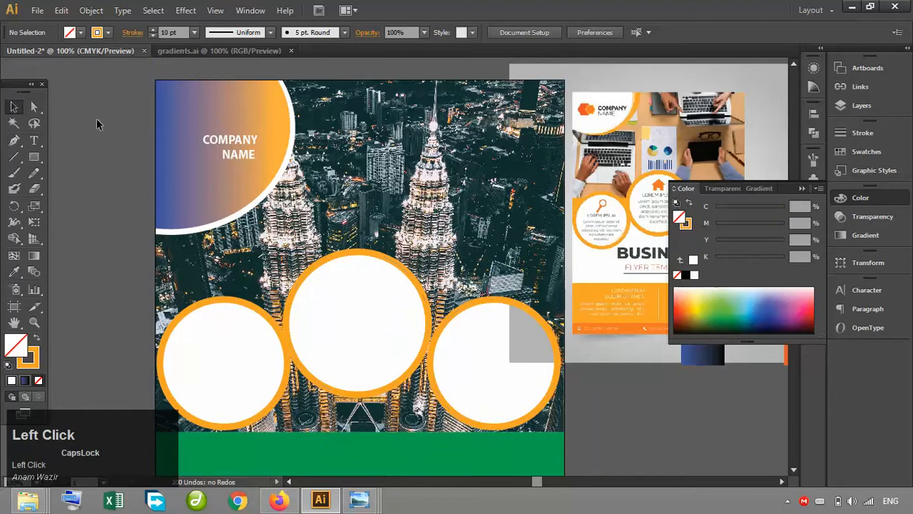
Step: Nudge the right circle's orange ring slightly to the right, away from the centre circle
left_click(537, 383)
left_click(546, 327)
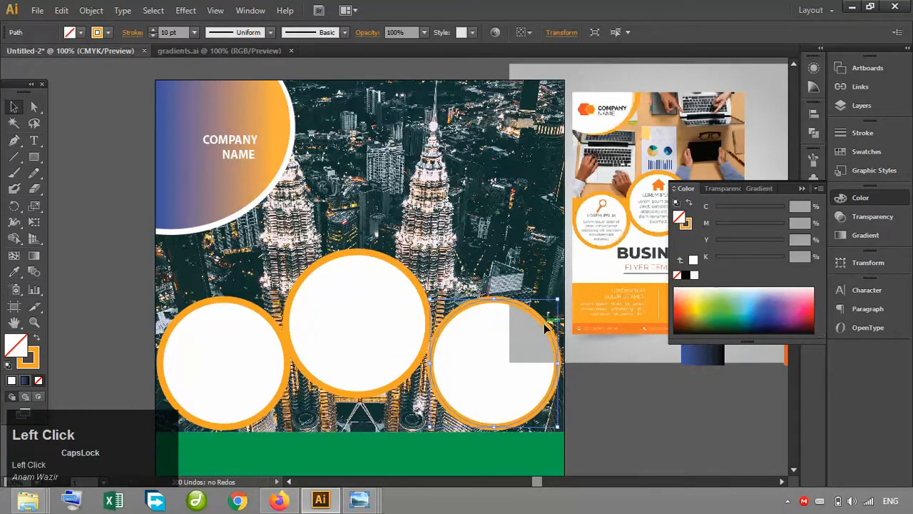
key("Right")
key("Right")
key("Right")
key("Right")
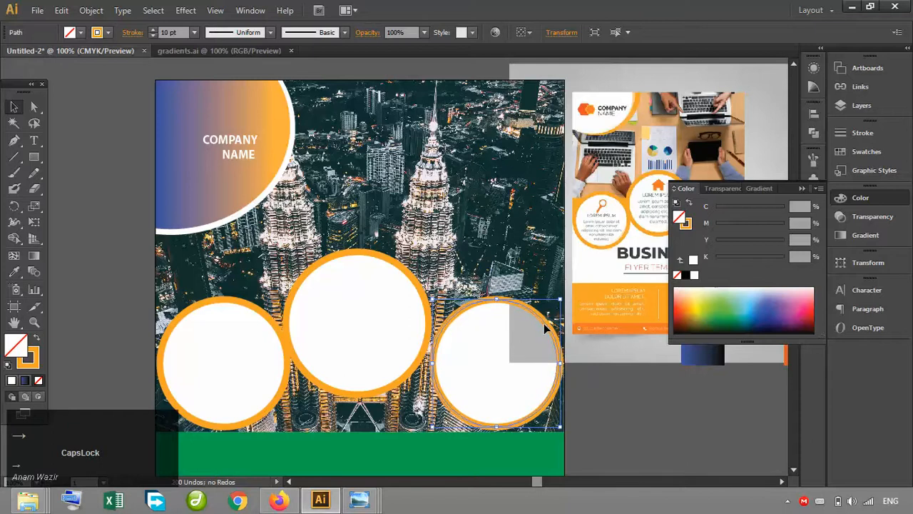
Step: Nudge the centre circle's orange ring slightly to the right, between the two side circles
left_click(368, 313)
left_click(369, 256)
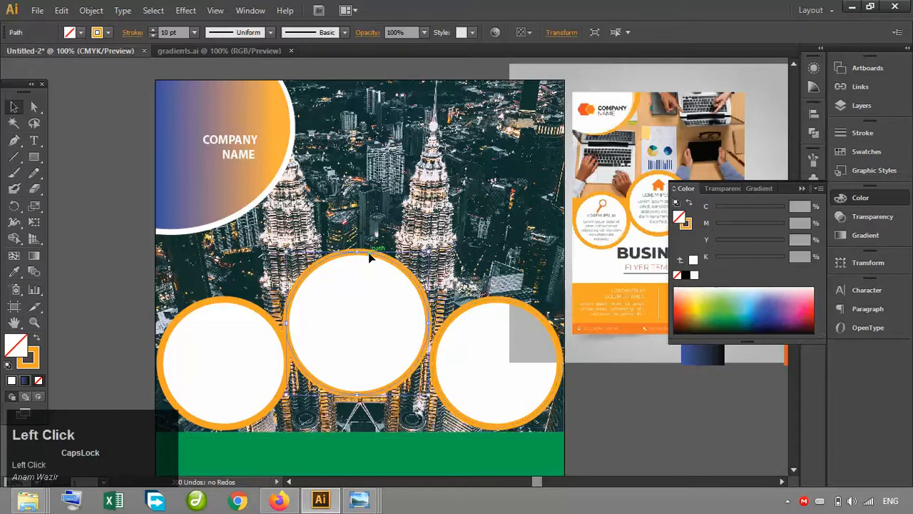
key("Right")
key("Right")
key("Right")
key("Right")
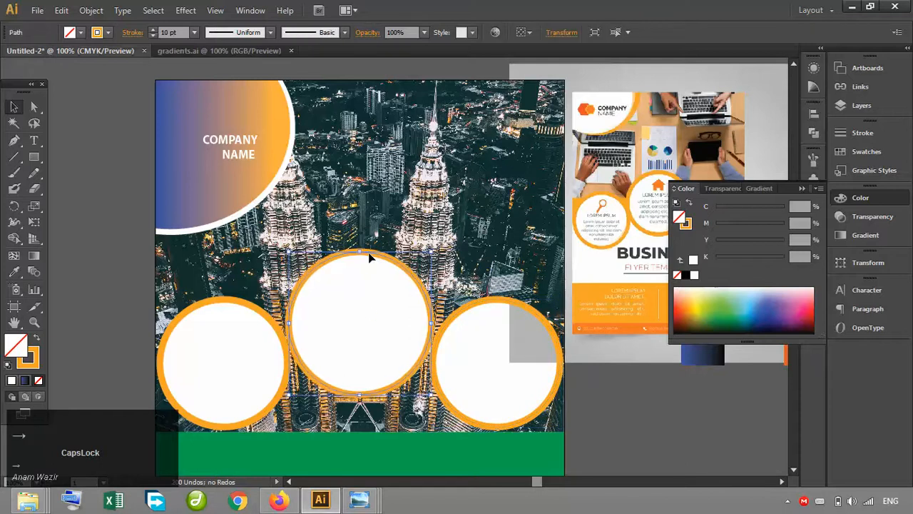
Step: Set the centre ring's stroke weight to 17 pt, deselect it and collapse the colour controls
left_click(152, 30)
left_click(151, 30)
left_click(151, 30)
left_click(151, 30)
left_click(151, 30)
left_click(152, 30)
left_click(151, 30)
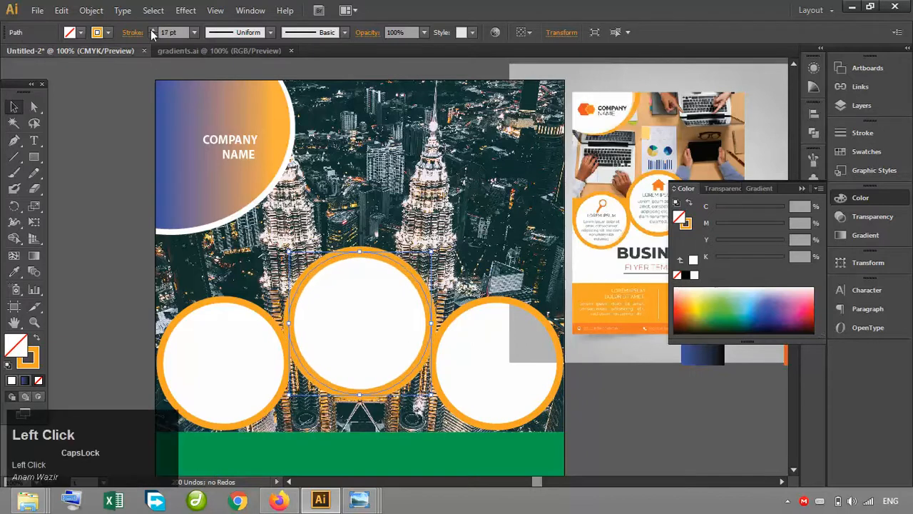
left_click(632, 444)
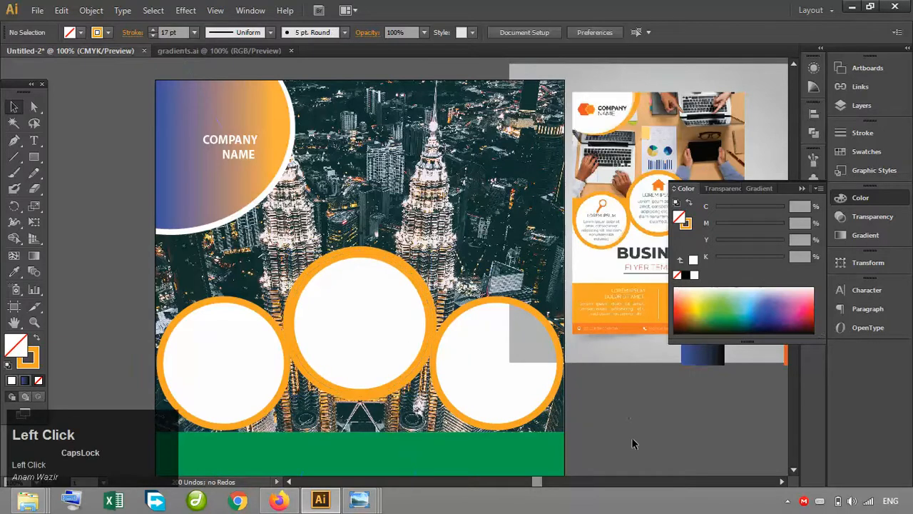
left_click(802, 189)
Step: Add the two-line text "BUSSINESS" and "FLYER TEMPLATE" on the empty canvas beside the artboard
scroll(457, 243, "down", 1)
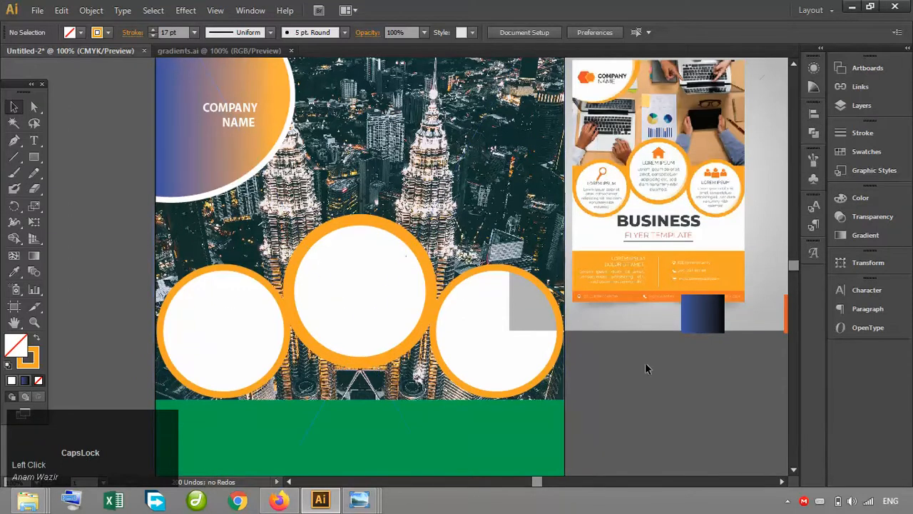
left_click(793, 470)
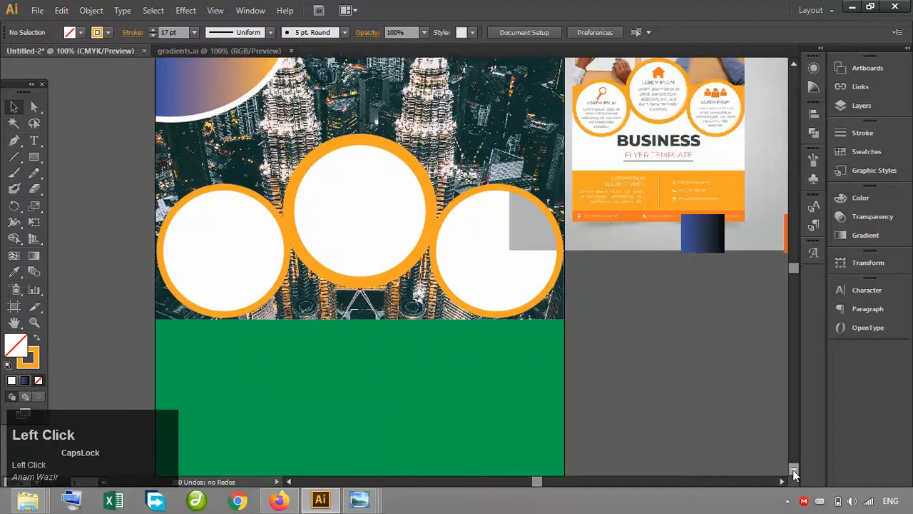
left_click(792, 469)
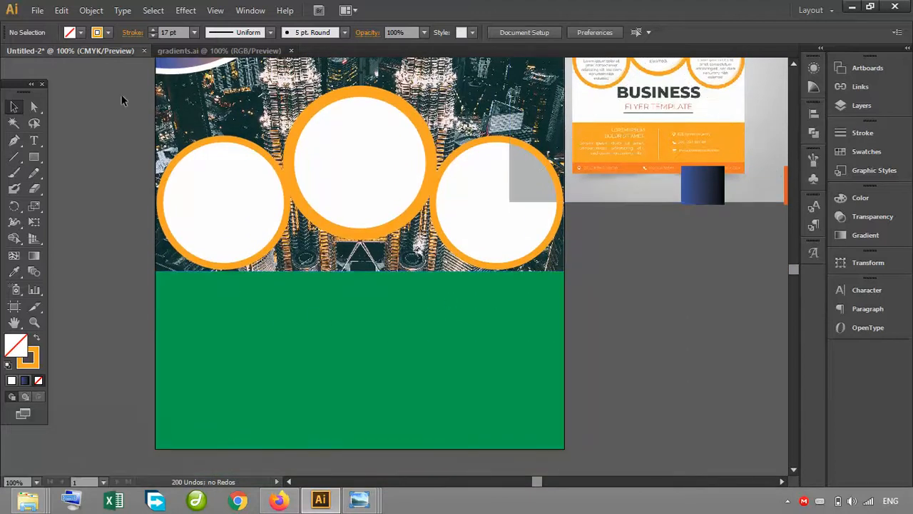
left_click(35, 141)
left_click(91, 232)
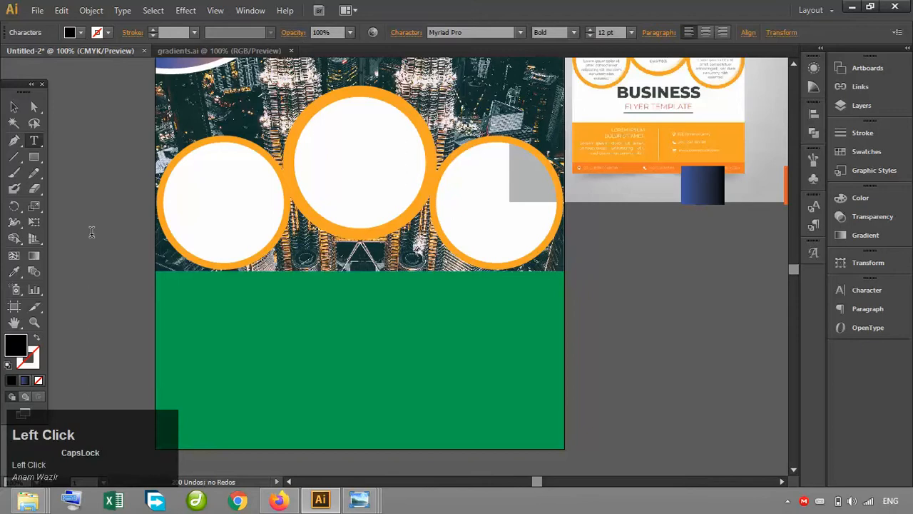
type("BUS")
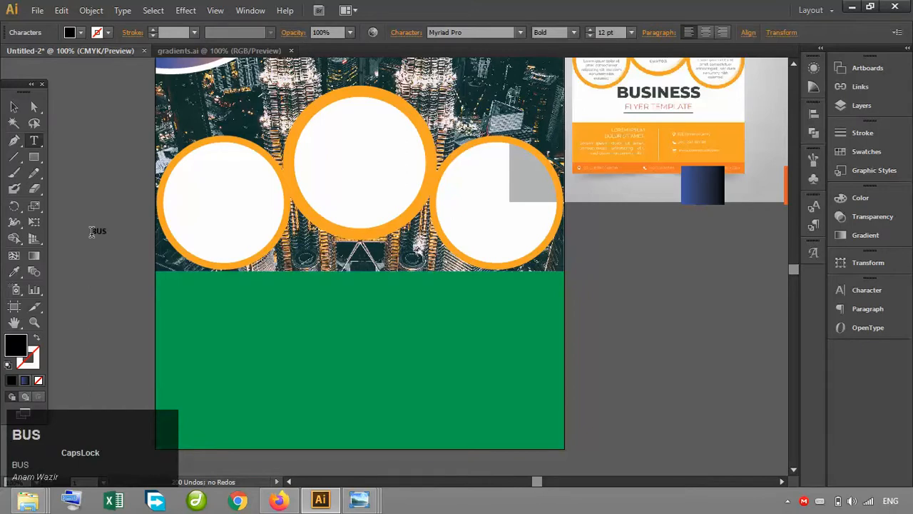
type("SINESS")
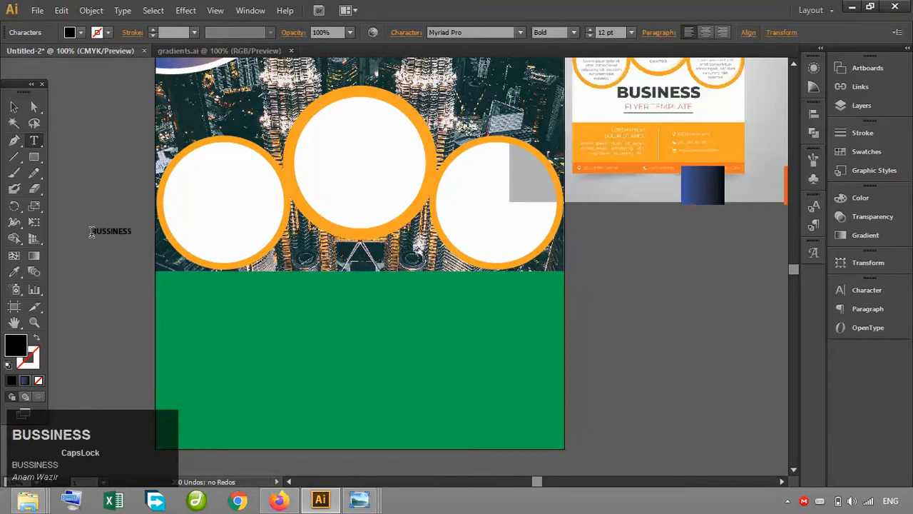
key("Return")
type("FL")
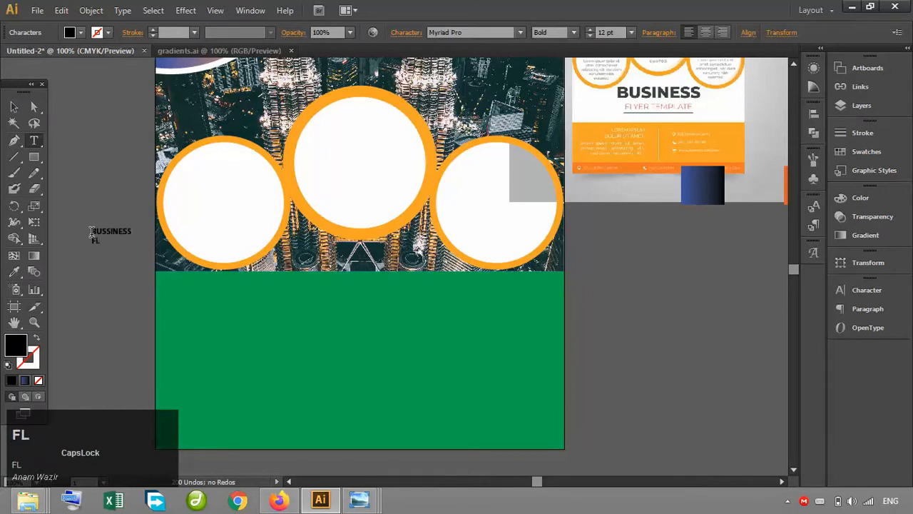
type("YER TEMPLATE")
left_click(14, 106)
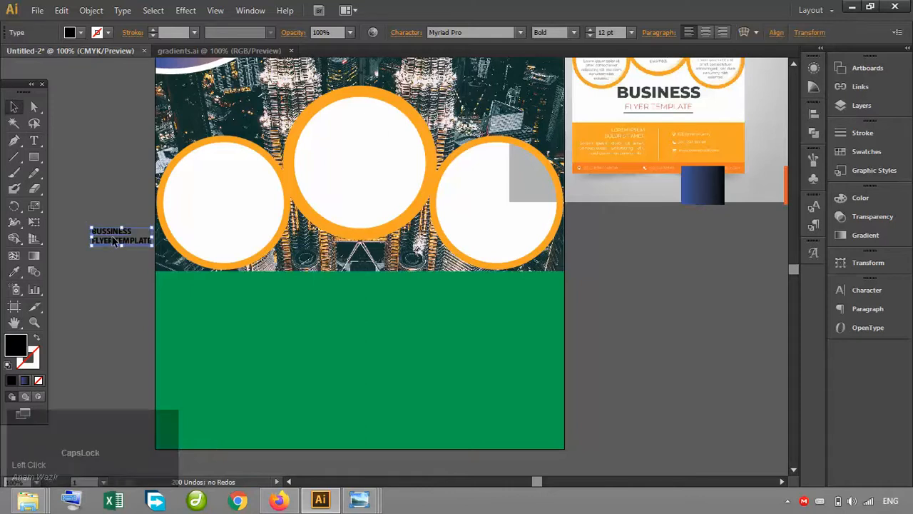
Step: Indent the BUSSINESS line with spaces so it sits centred above FLYER TEMPLATE
left_click(112, 240)
double_click(92, 234)
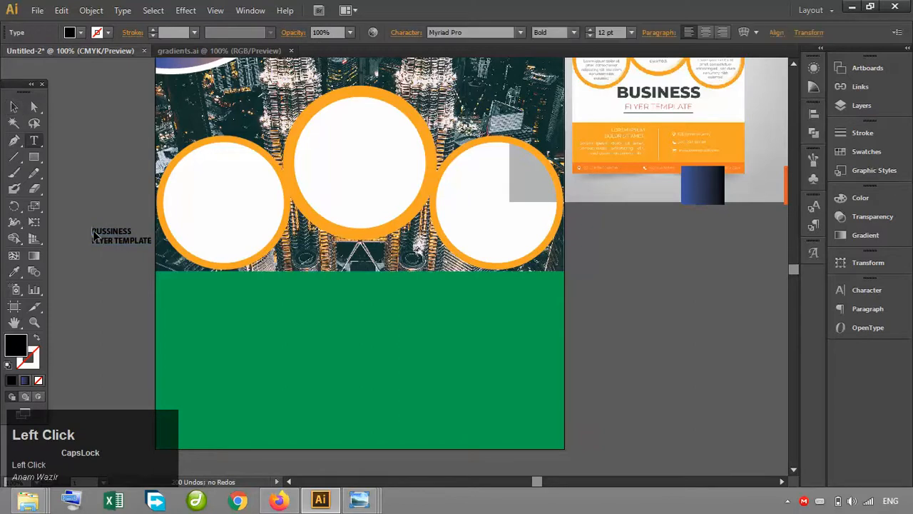
double_click(101, 232)
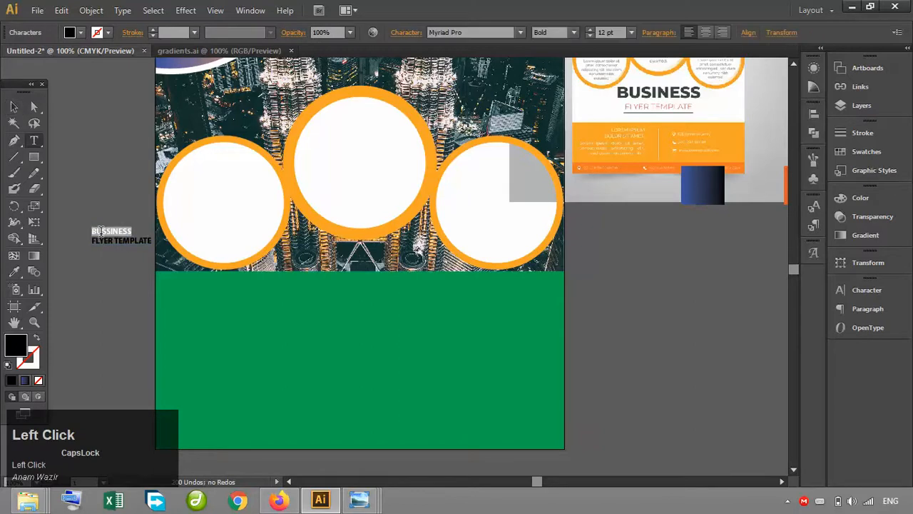
key("Left")
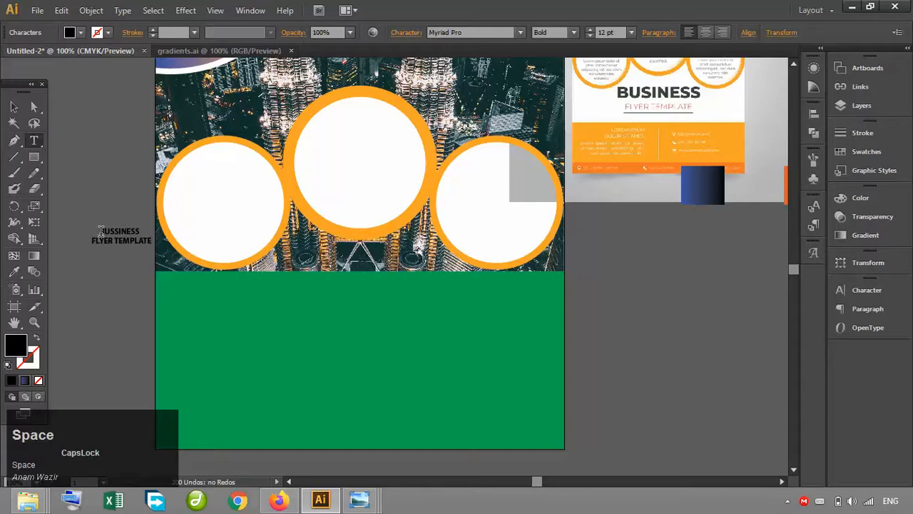
Step: Enlarge the BUSSINESS FLYER TEMPLATE text to about 20.4 pt and fill it with white
left_click(14, 106)
left_click_drag(152, 242, 194, 258)
left_click(81, 33)
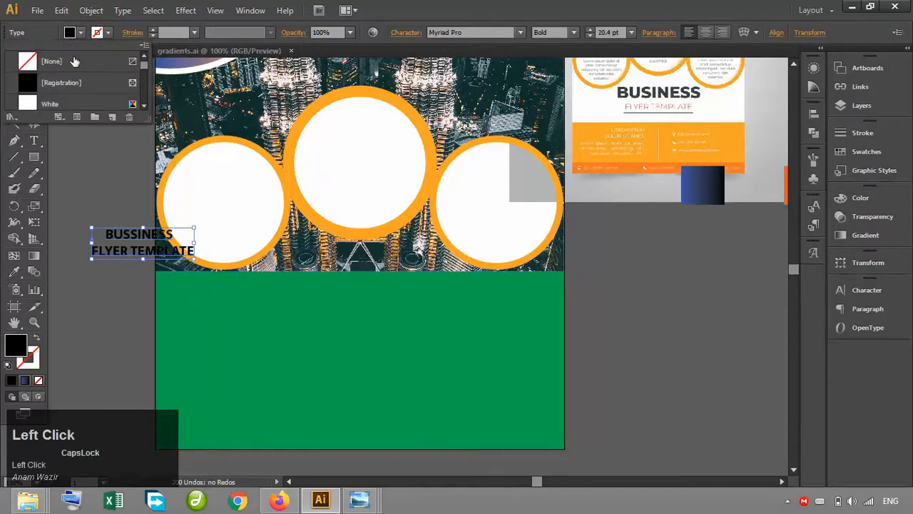
left_click(60, 105)
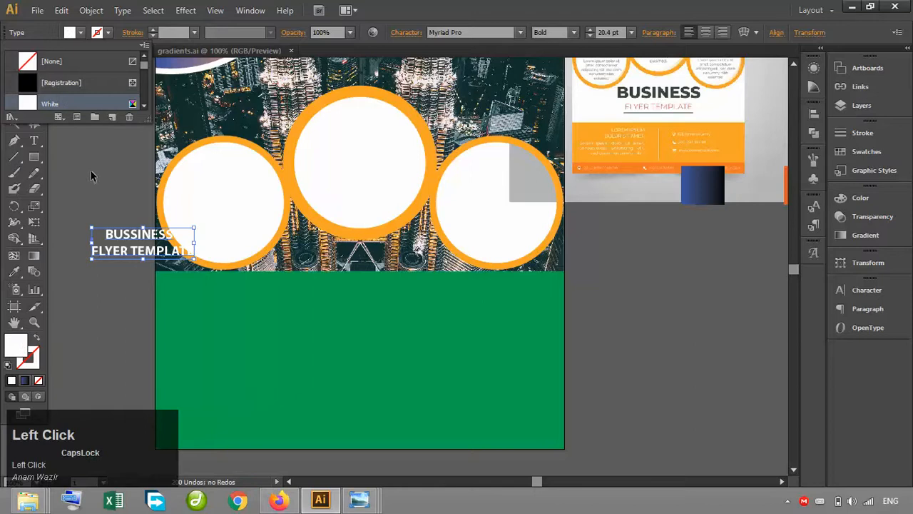
left_click(103, 186)
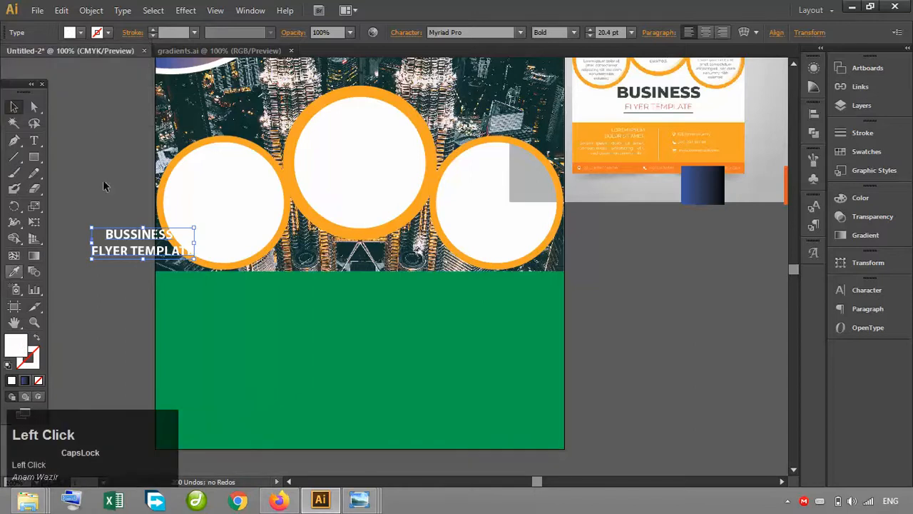
Step: Recolour the title text with the orange sampled from the reference flyer and place it centred near the green panel's upper edge
left_click(15, 272)
left_click(663, 150)
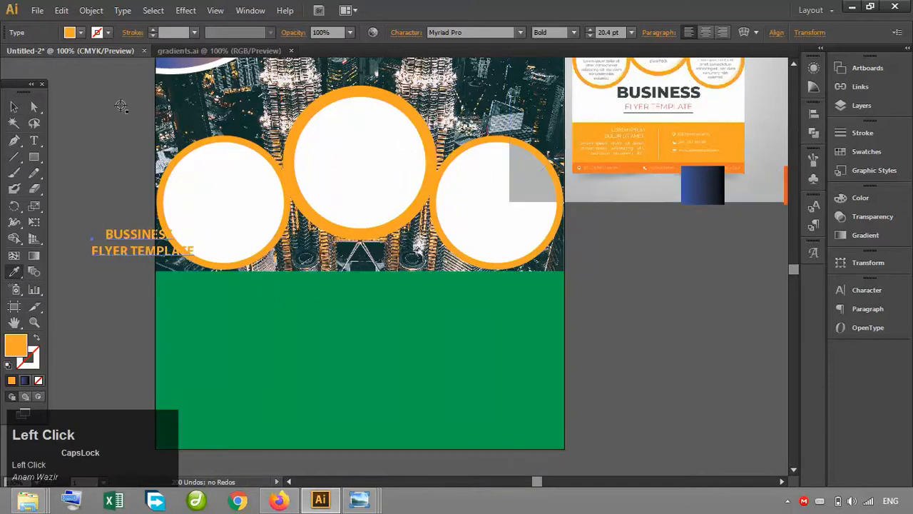
left_click(14, 106)
left_click(143, 246)
left_click_drag(141, 249, 359, 298)
left_click(638, 336)
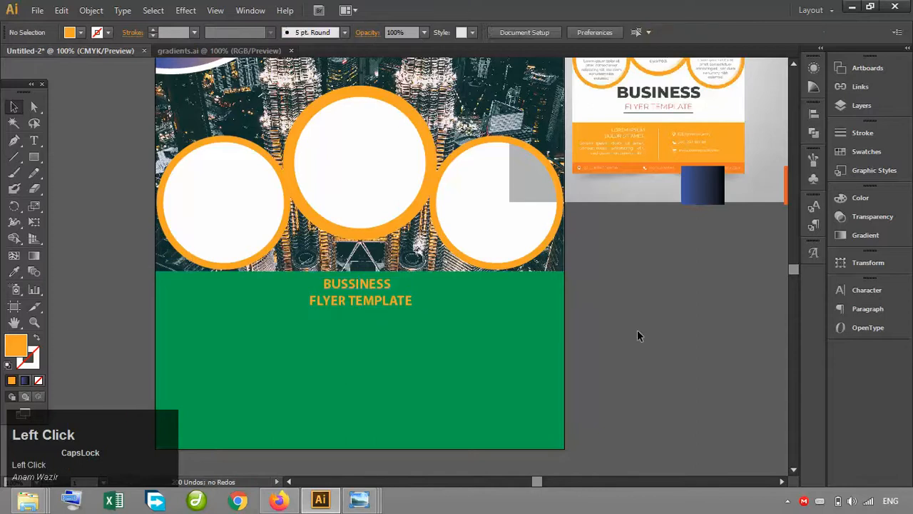
Step: Fill the green panel with the orange sampled from the reference flyer and select the title text on it
left_click(502, 327)
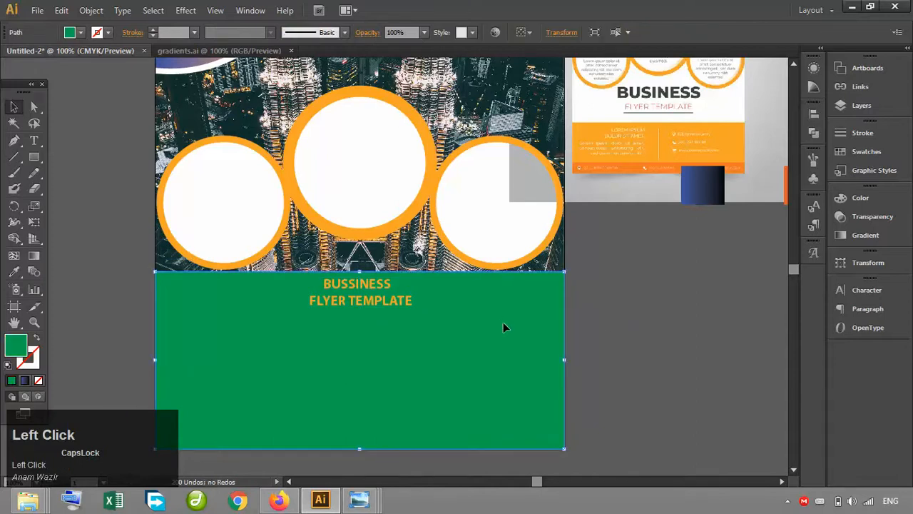
left_click(15, 273)
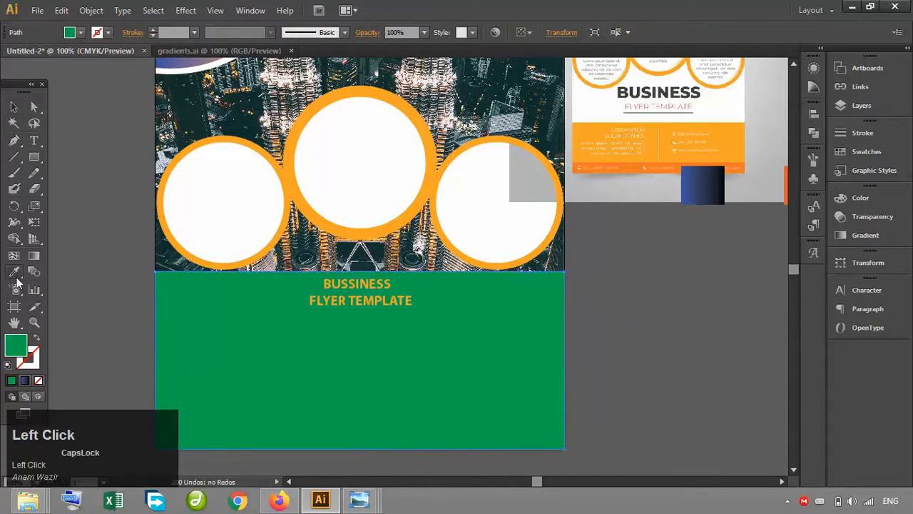
left_click(662, 158)
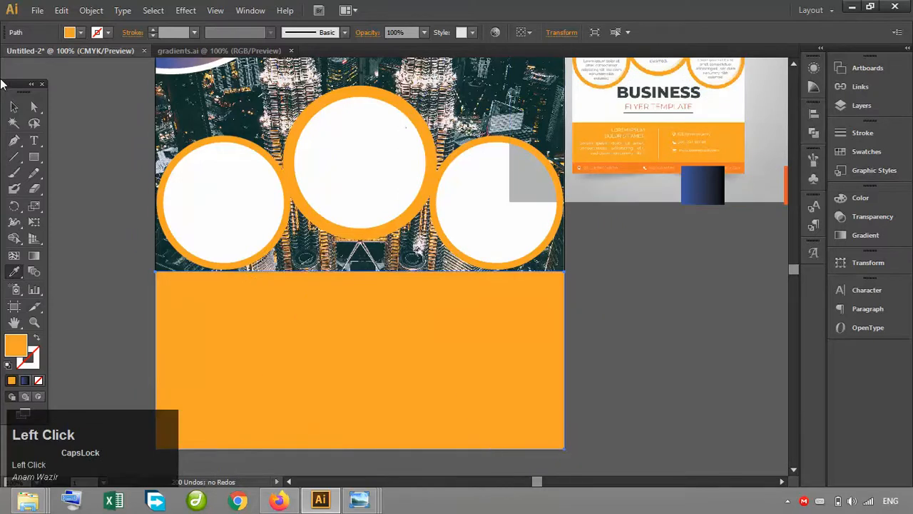
left_click(13, 106)
left_click(358, 299)
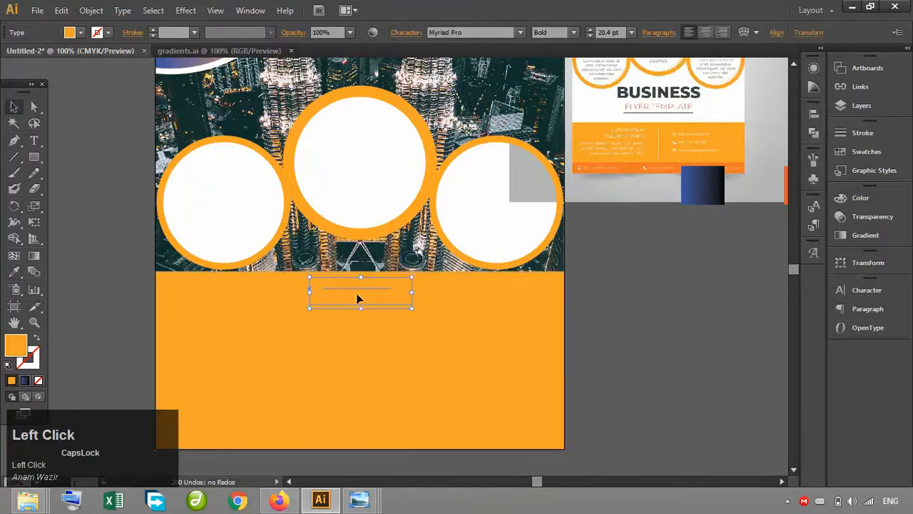
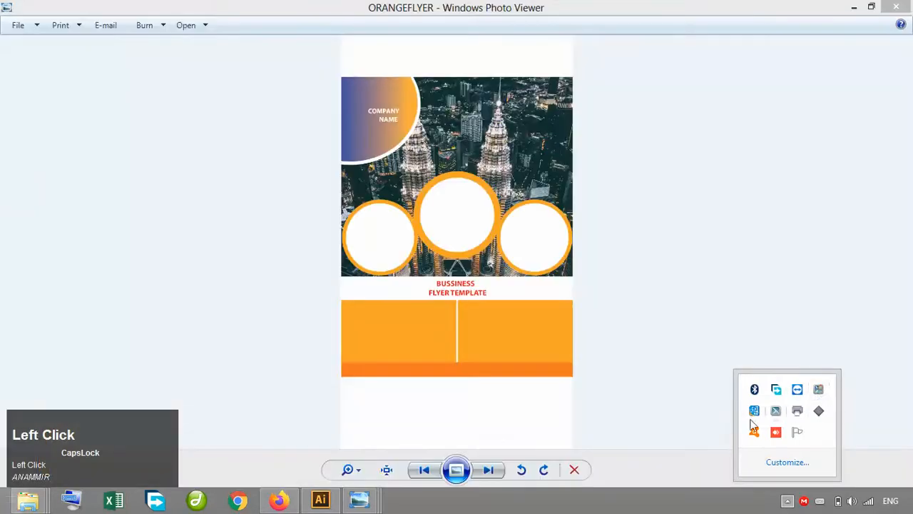
Step: Examine the exported ORANGEFLYER image up close, from the company name and circles down to the title and orange bands
left_click(658, 308)
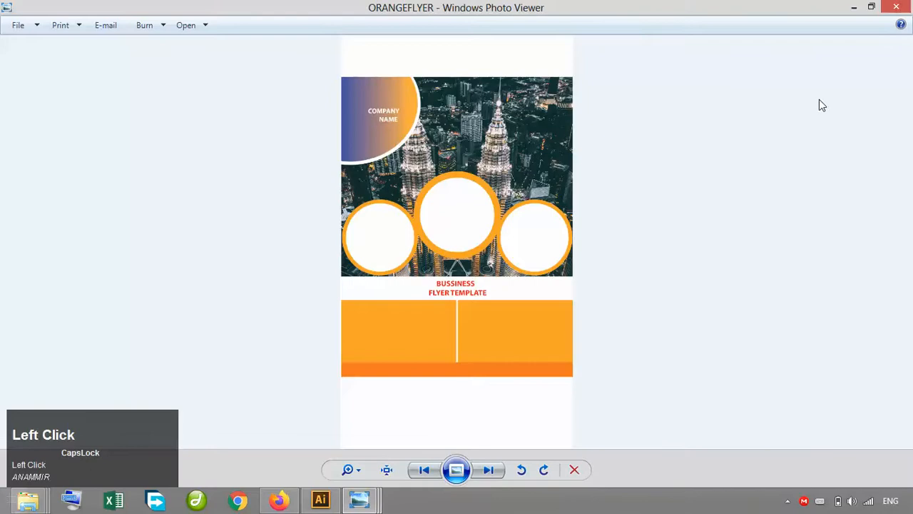
key("ctrl+equal")
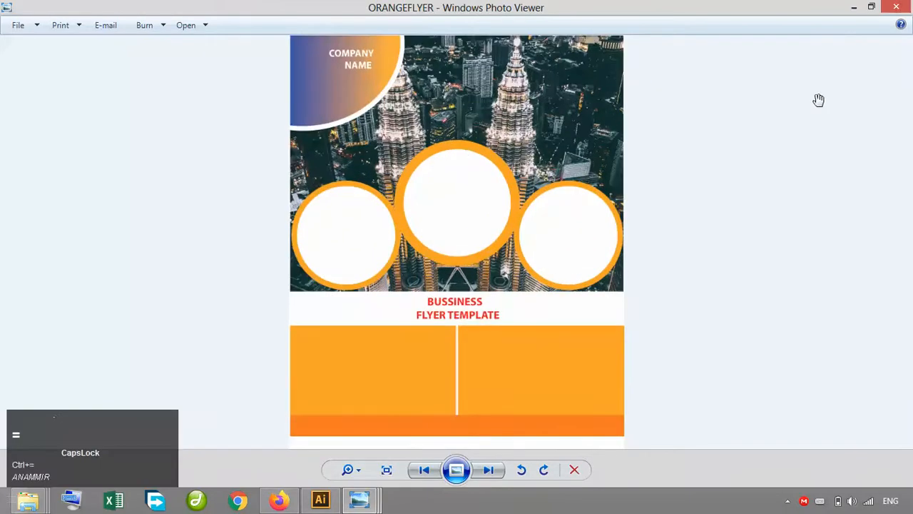
left_click_drag(473, 207, 454, 57)
left_click_drag(451, 255, 467, 367)
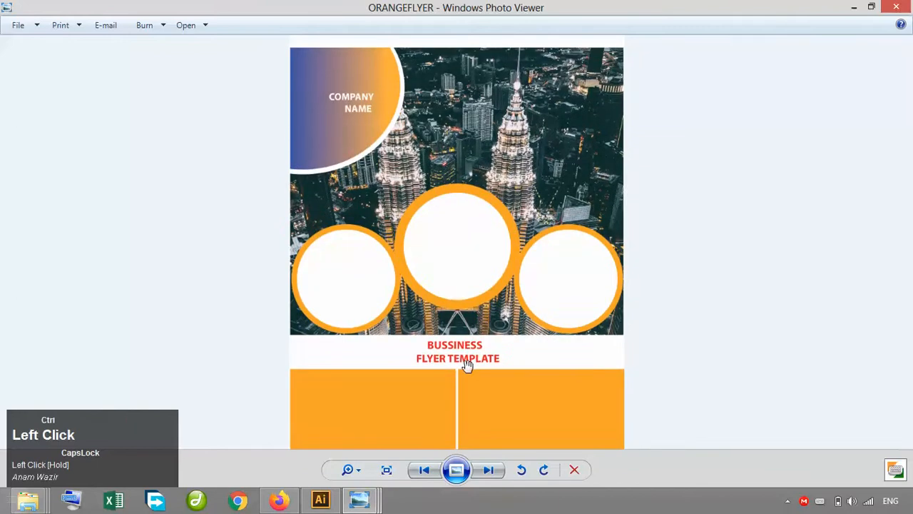
key("ctrl+equal")
key("ctrl+equal")
key("ctrl+equal")
key("ctrl+equal")
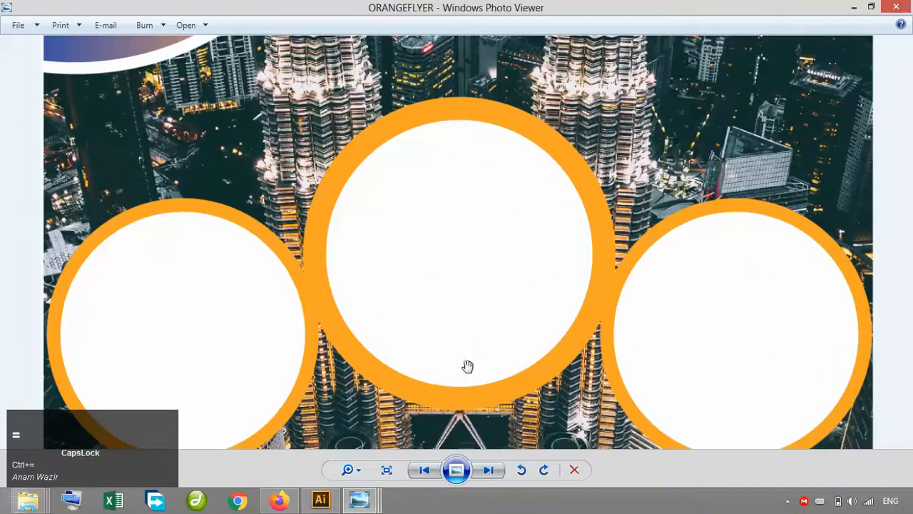
left_click_drag(463, 158, 468, 371)
left_click_drag(501, 200, 435, 33)
left_click_drag(435, 226, 414, 84)
left_click_drag(416, 276, 418, 97)
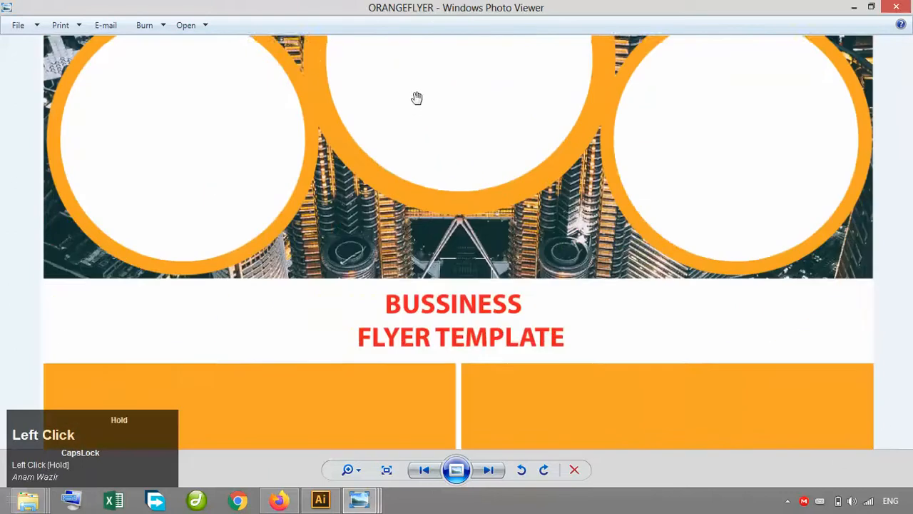
left_click_drag(461, 321, 456, 149)
left_click_drag(441, 278, 441, 239)
left_click_drag(442, 327, 442, 236)
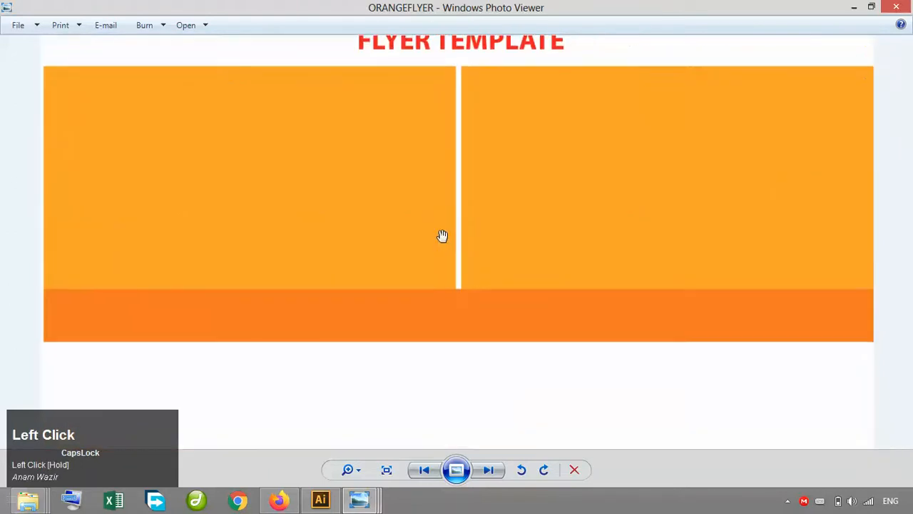
key("ctrl+minus")
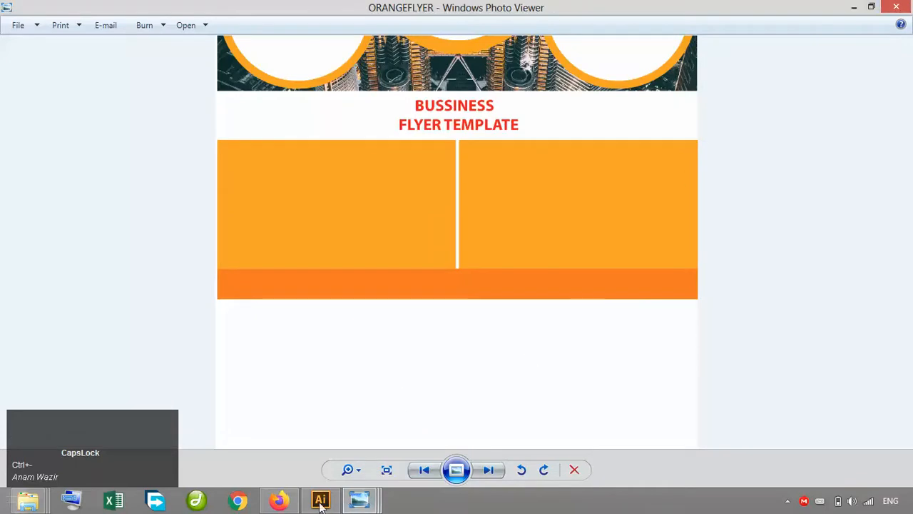
Step: Close all open Windows Photo Viewer windows and copy the teal flyer JPEG image from the desktop
mouse_move(361, 503)
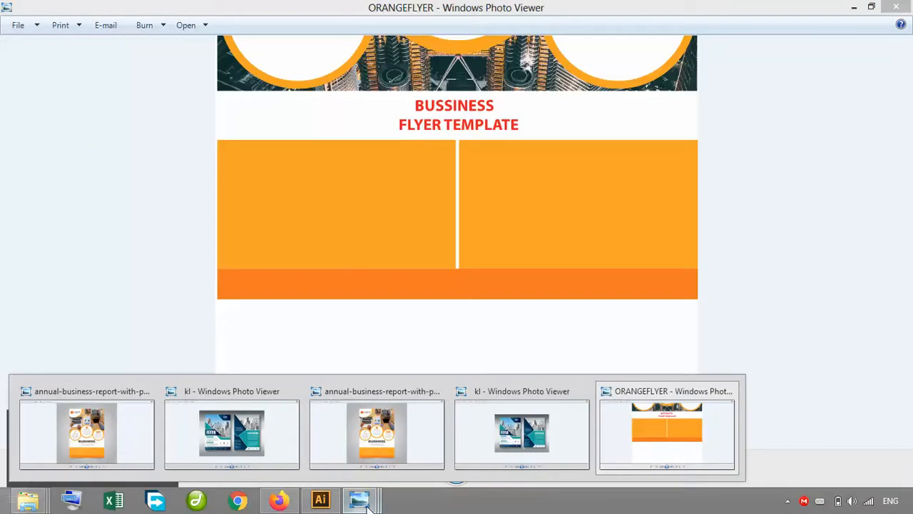
right_click(360, 501)
left_click(359, 469)
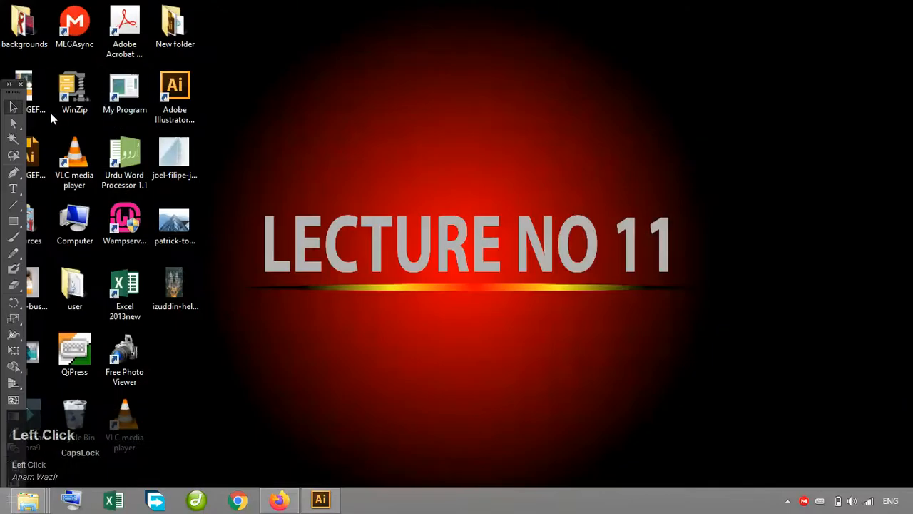
left_click(38, 357)
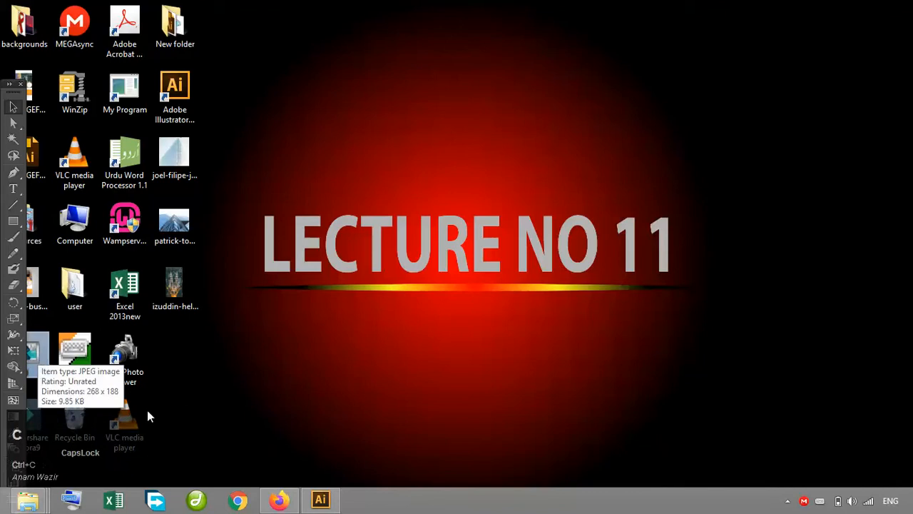
Step: Switch to Illustrator and begin setting up a new Print document, increasing its number of artboards
left_click(321, 499)
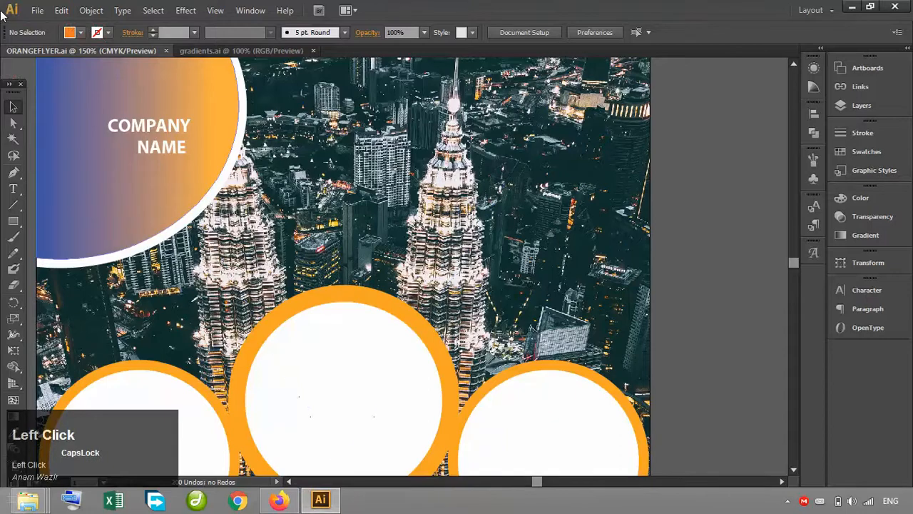
left_click(37, 10)
left_click(34, 24)
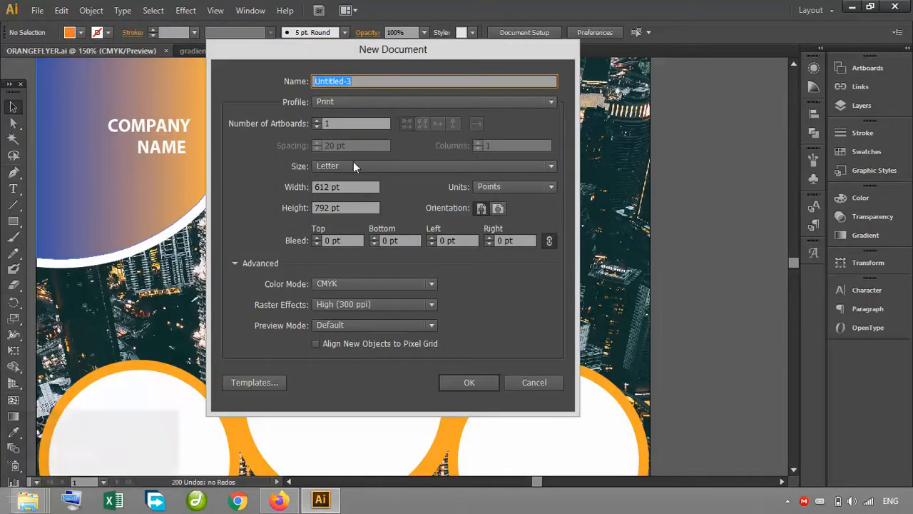
left_click(317, 120)
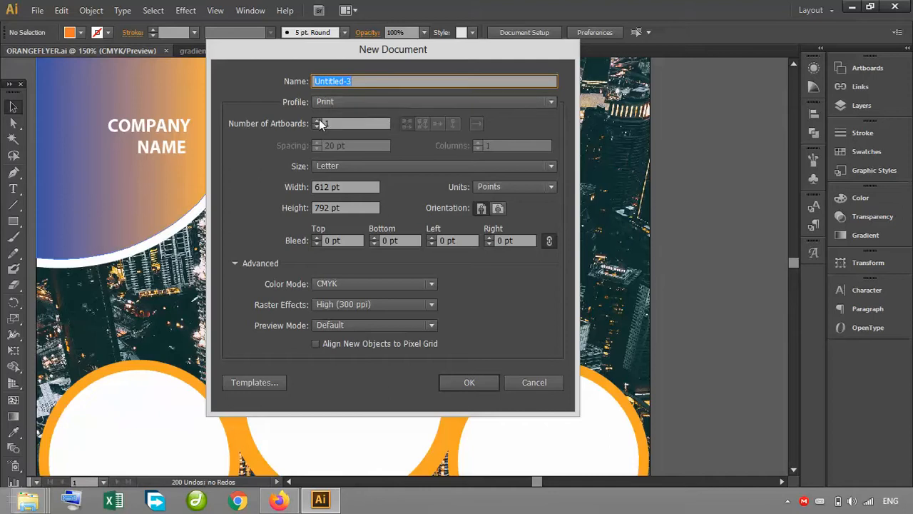
Step: Create the CMYK Letter-size print document with two artboards and paste the copied flyer reference image into it
left_click(463, 386)
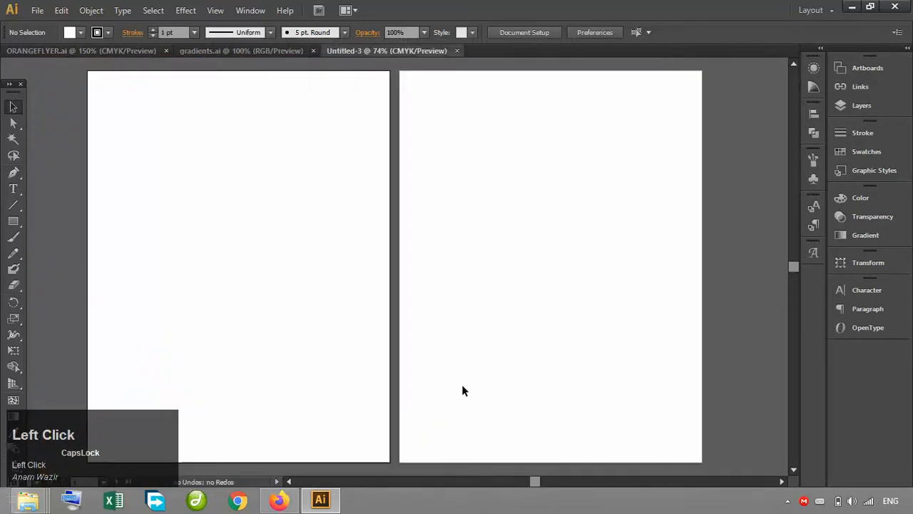
left_click(761, 310)
key("ctrl+v")
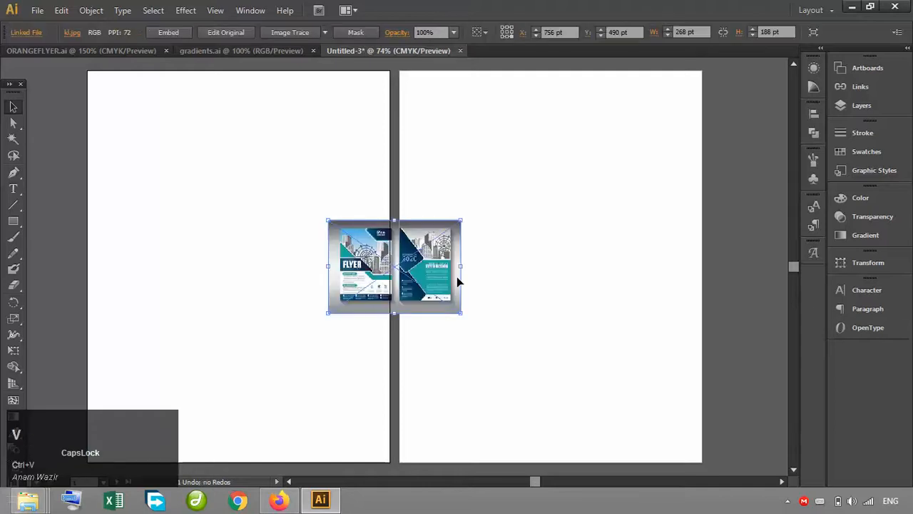
Step: Move the flyer reference image beside the second artboard and enlarge it to about 806 by 952 pt
left_click_drag(434, 278, 761, 155)
key("ctrl+minus")
key("ctrl+minus")
left_click_drag(637, 172, 695, 142)
left_click_drag(717, 181, 786, 437)
left_click_drag(666, 250, 628, 242)
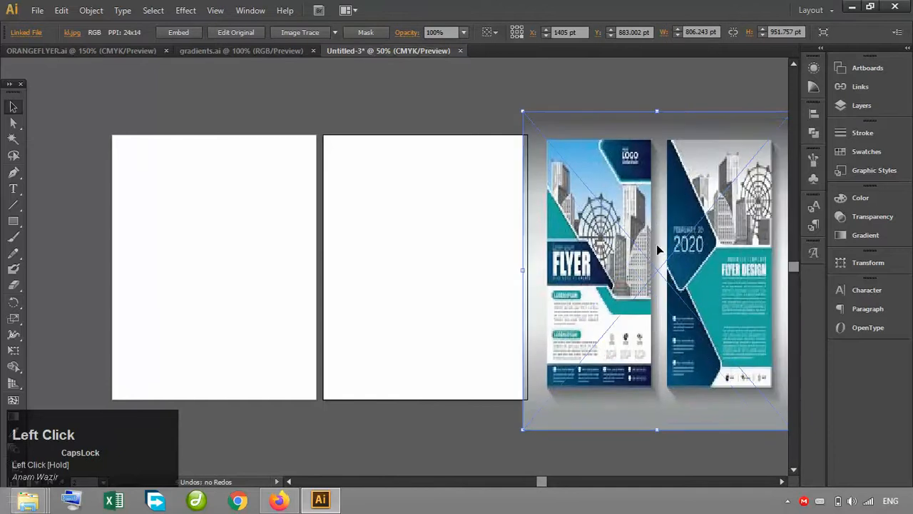
left_click(412, 429)
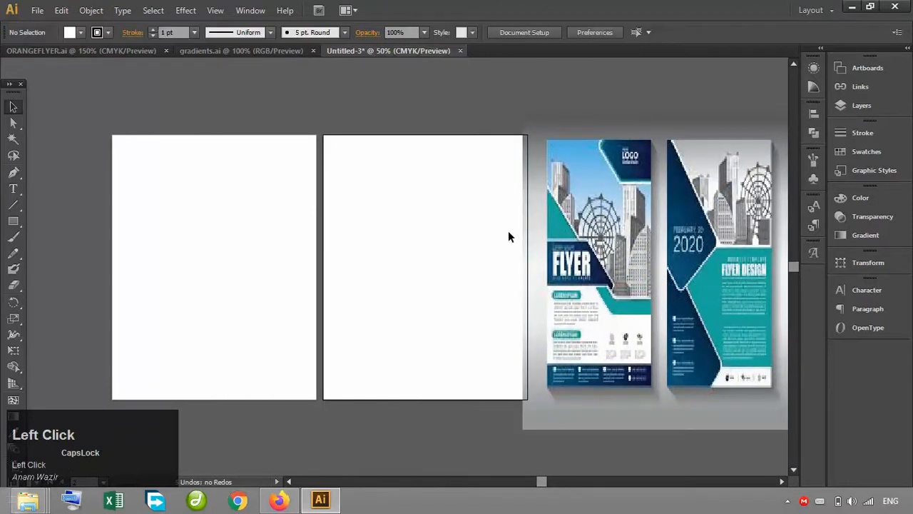
Step: Nudge the flyer reference image right to about X 1424 pt so it sits just clear of the second artboard
left_click(622, 205)
key("Right")
key("Right")
key("Right")
key("Right")
key("Right")
key("Right")
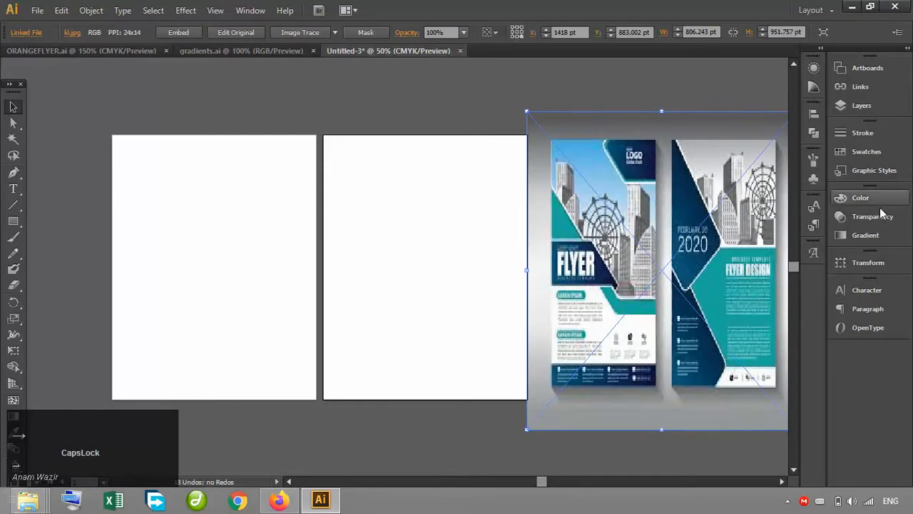
left_click(782, 482)
left_click(782, 482)
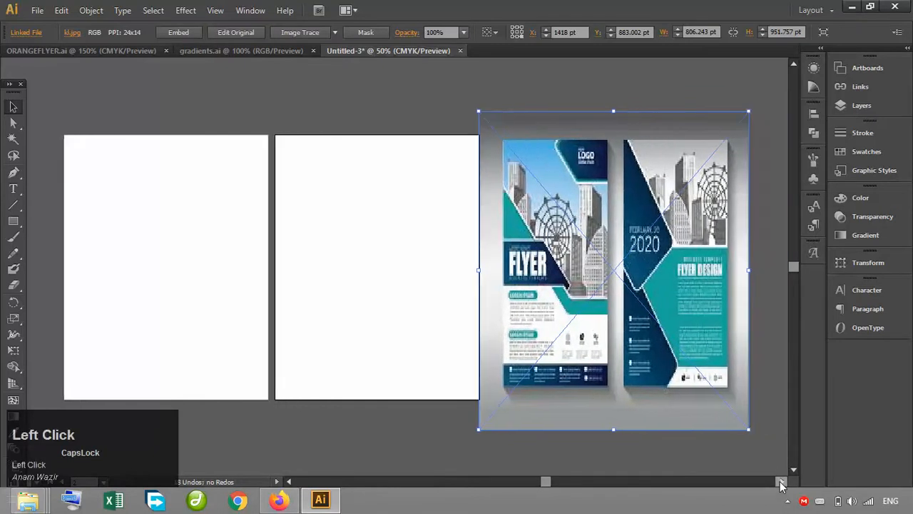
key("Right")
key("Right")
key("Right")
key("Right")
key("Right")
key("Right")
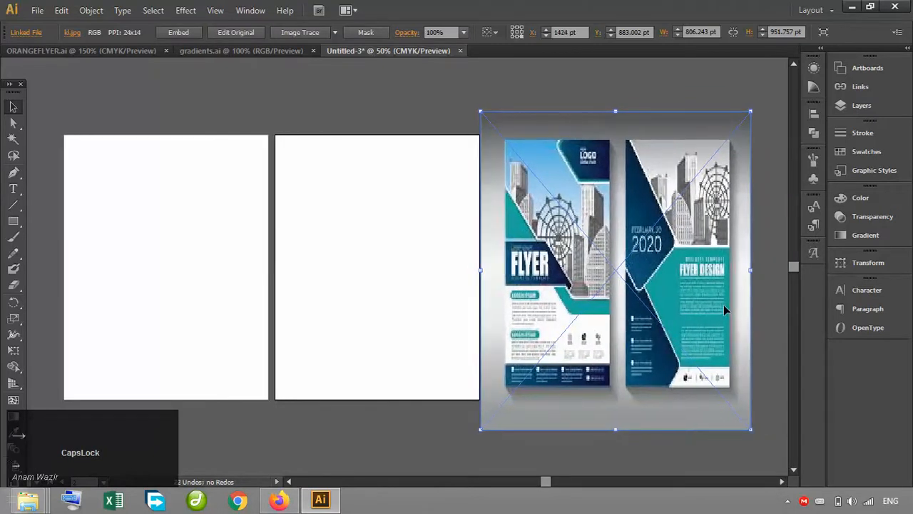
left_click(382, 106)
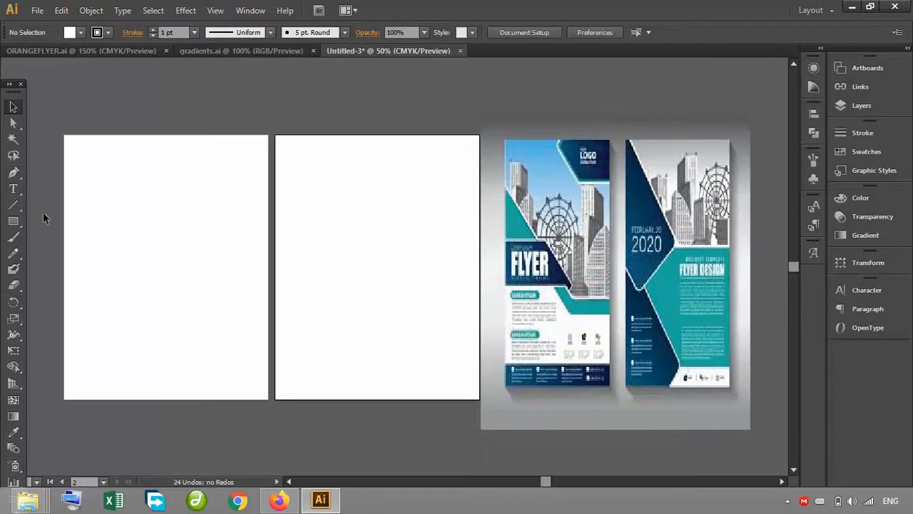
Step: Draw a rectangle covering the whole first artboard and fill it with the [Registration] black swatch
left_click(10, 84)
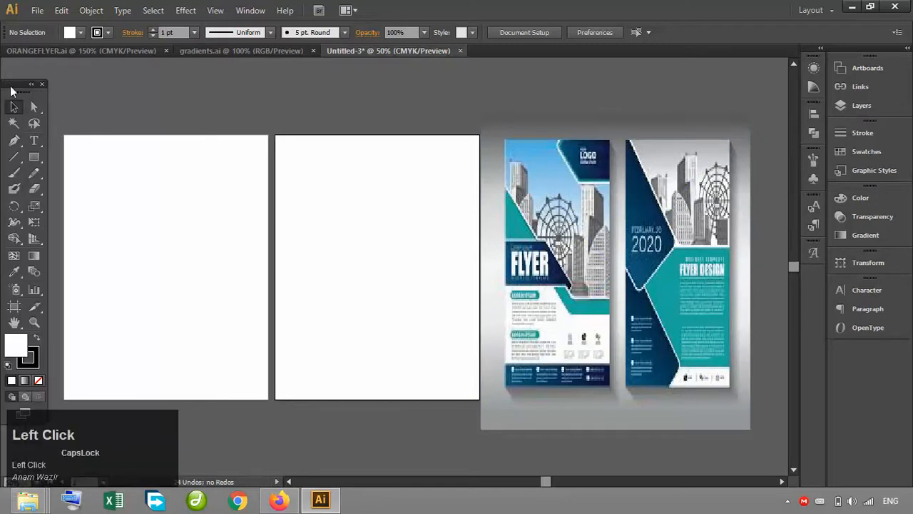
left_click(34, 157)
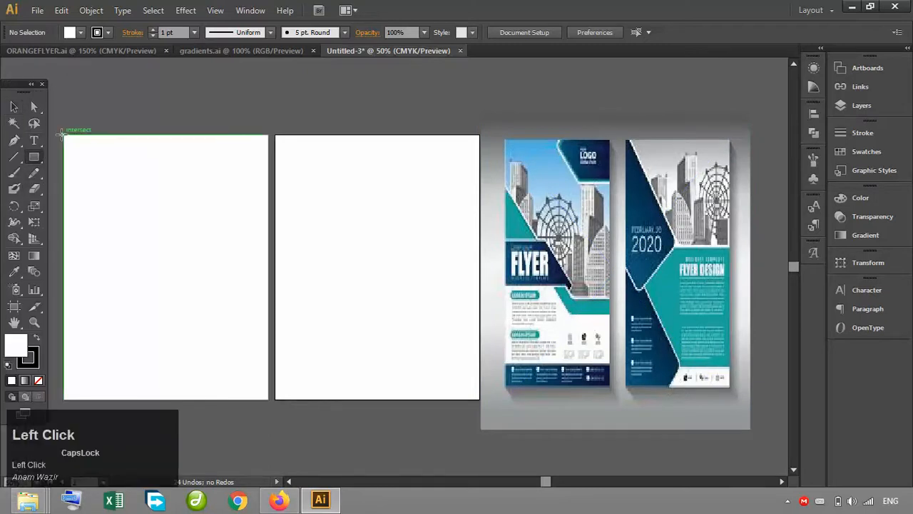
left_click_drag(64, 135, 269, 400)
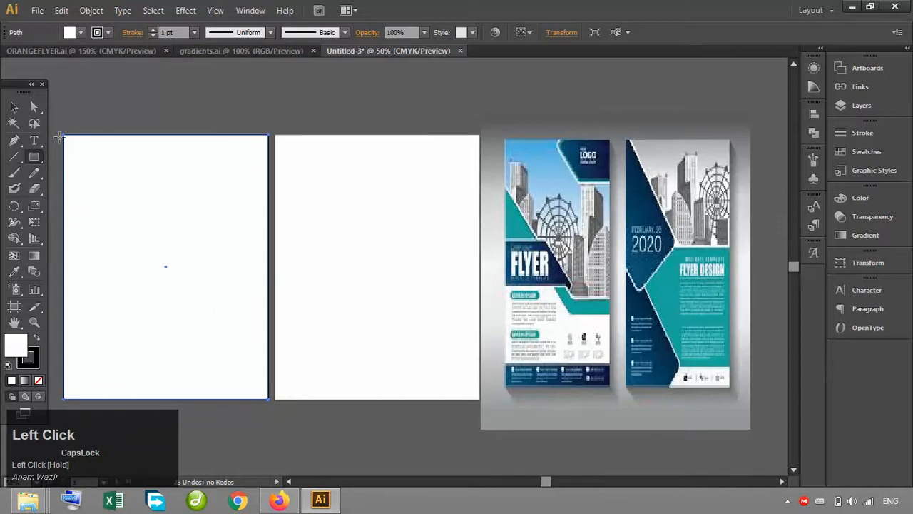
left_click(13, 107)
left_click(82, 33)
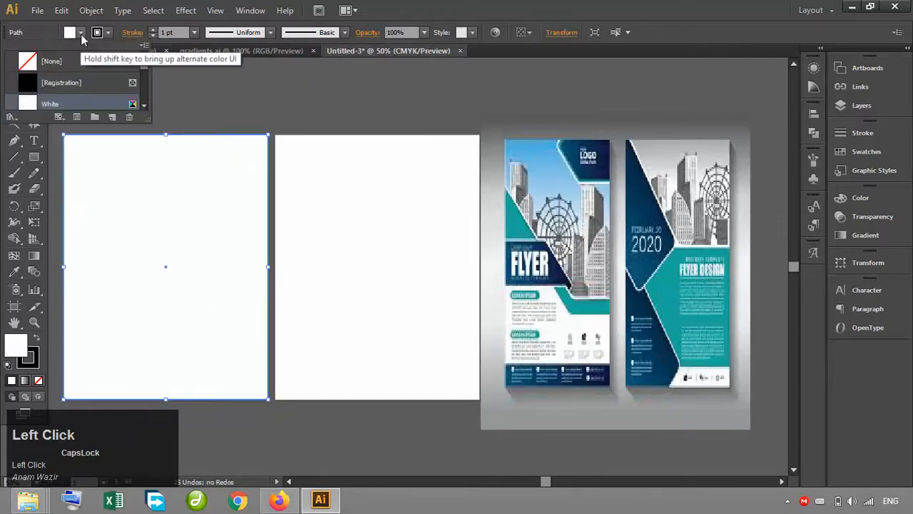
left_click(62, 81)
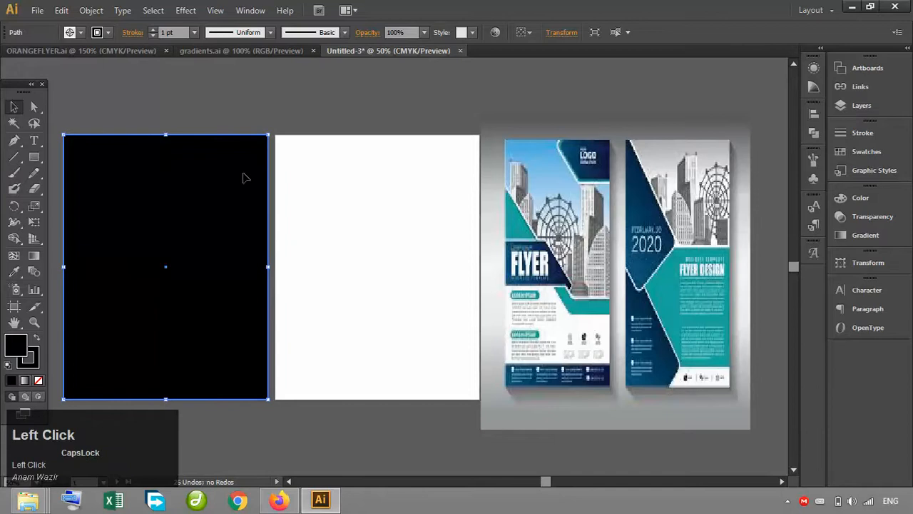
Step: Duplicate the black rectangle onto the second artboard and nudge both rectangles to line up with their artboards
left_click_drag(242, 177, 457, 174)
left_click(424, 115)
left_click(392, 196)
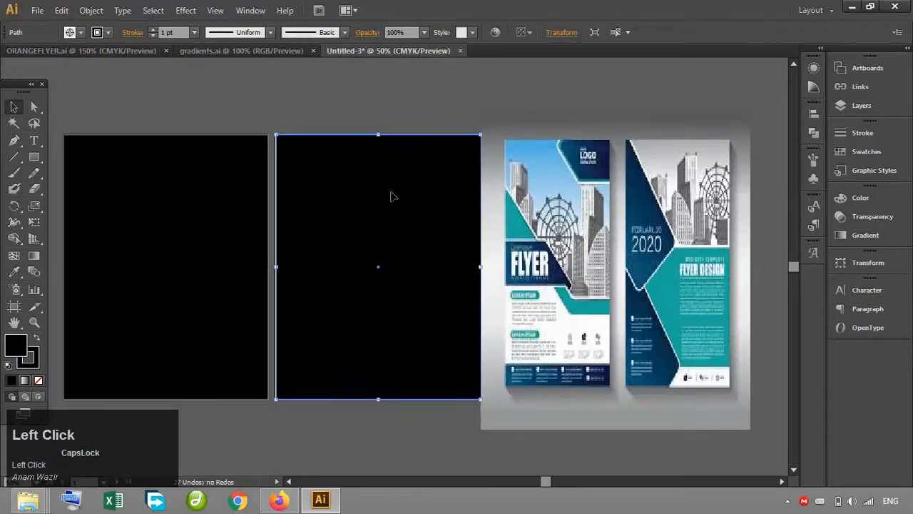
key("Left")
left_click(327, 116)
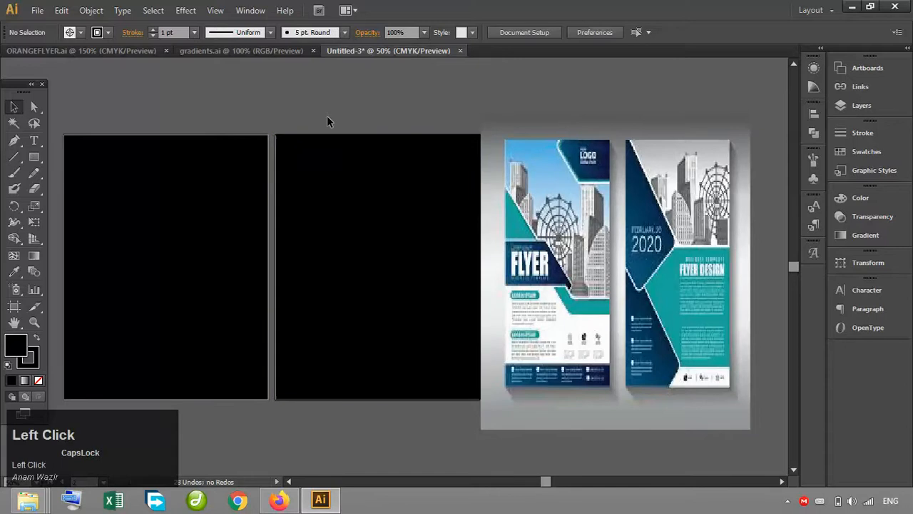
left_click(350, 208)
key("Left")
left_click(230, 202)
key("Right")
left_click(272, 93)
left_click(339, 183)
key("Left")
left_click(305, 88)
Step: Remove the outline of the black rectangles by setting the stroke weight to 0 pt
left_click(333, 205)
left_click(174, 92)
left_click(209, 218)
left_click(152, 35)
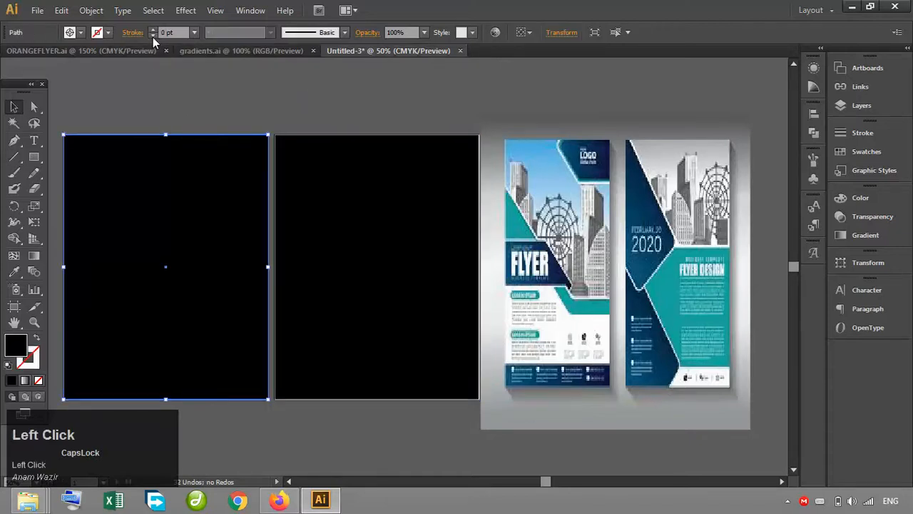
left_click(188, 105)
Step: Examine how the edges of both black rectangles line up with the artboards
key("ctrl+equal")
key("ctrl+equal")
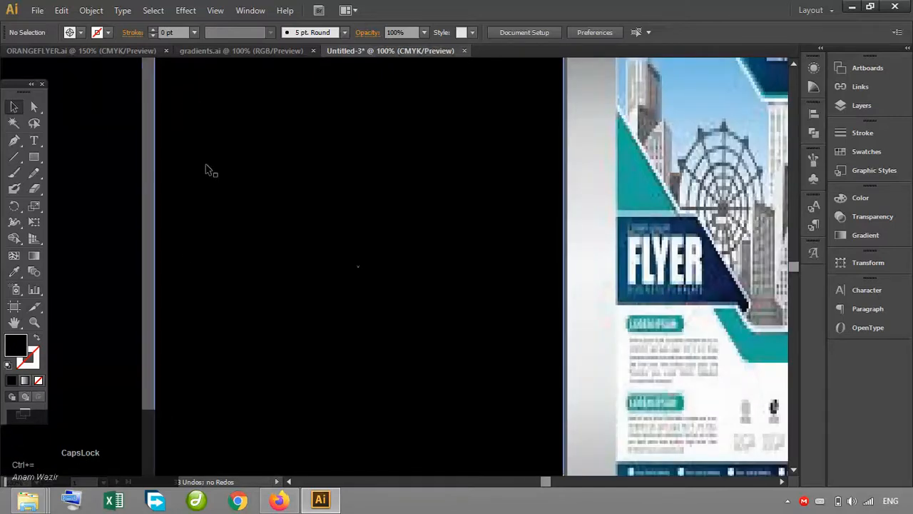
key("Left")
key("ctrl+minus")
key("ctrl+minus")
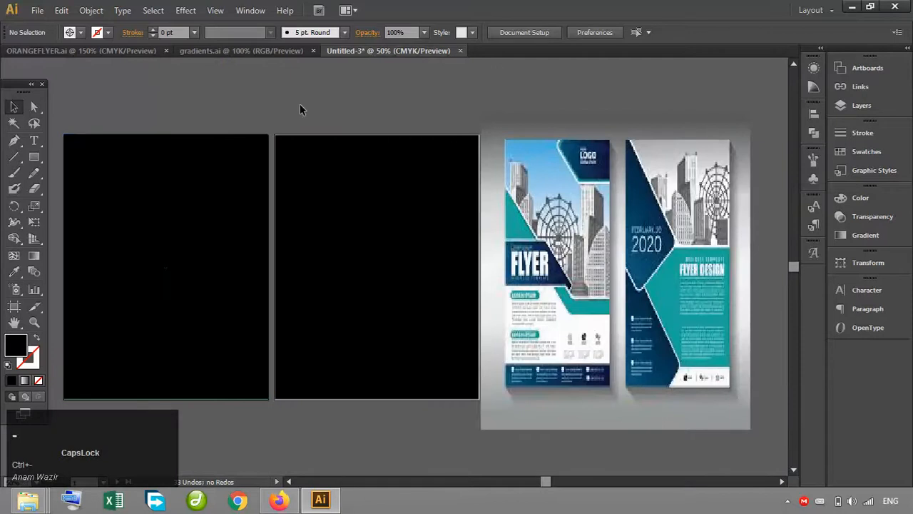
left_click(299, 109)
left_click(422, 222)
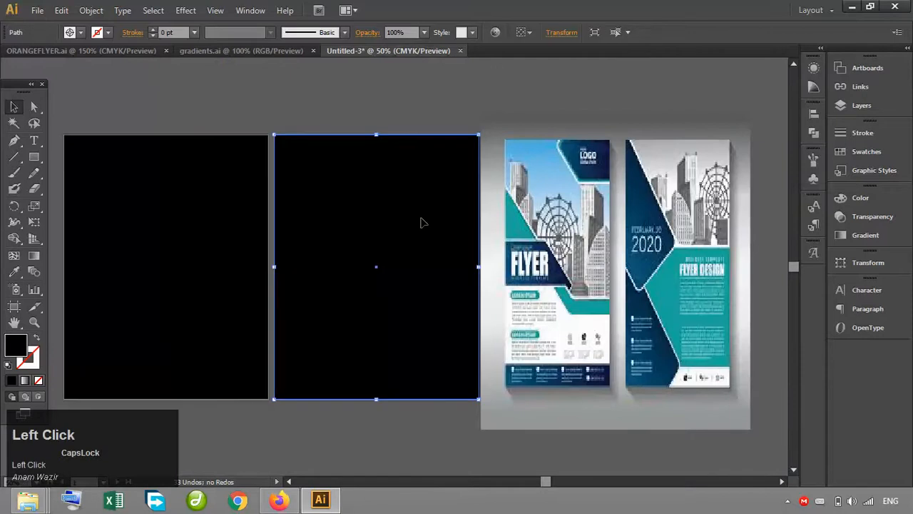
left_click(259, 235)
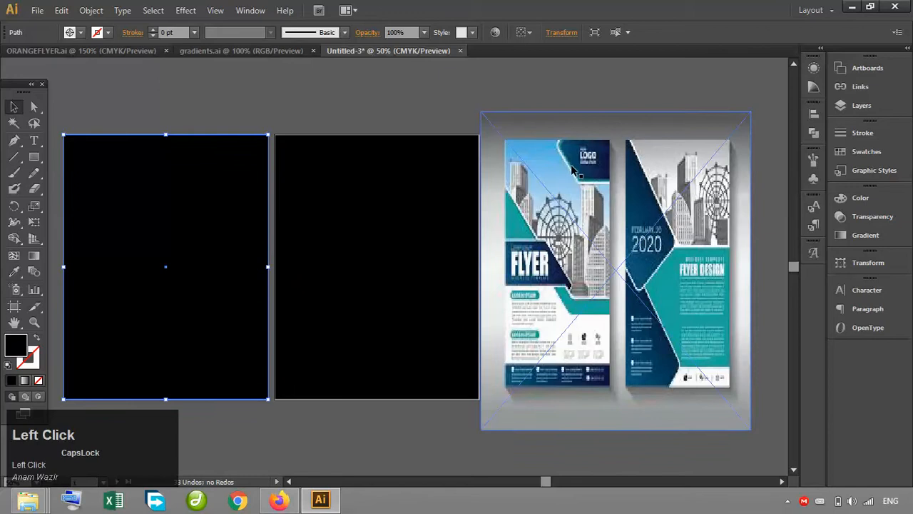
Step: Move the flyer reference image over the second artboard and bring it in front of the black rectangle
left_click_drag(573, 169, 390, 170)
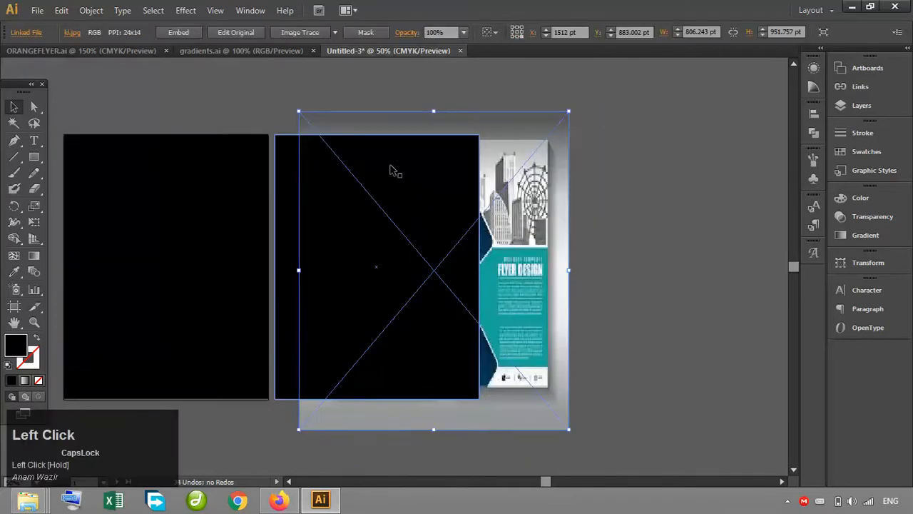
right_click(530, 193)
mouse_move(584, 271)
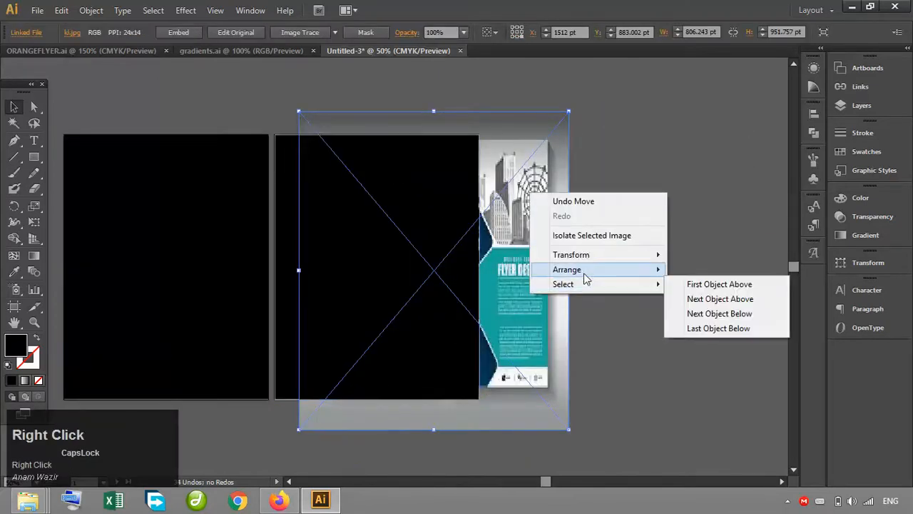
left_click(710, 270)
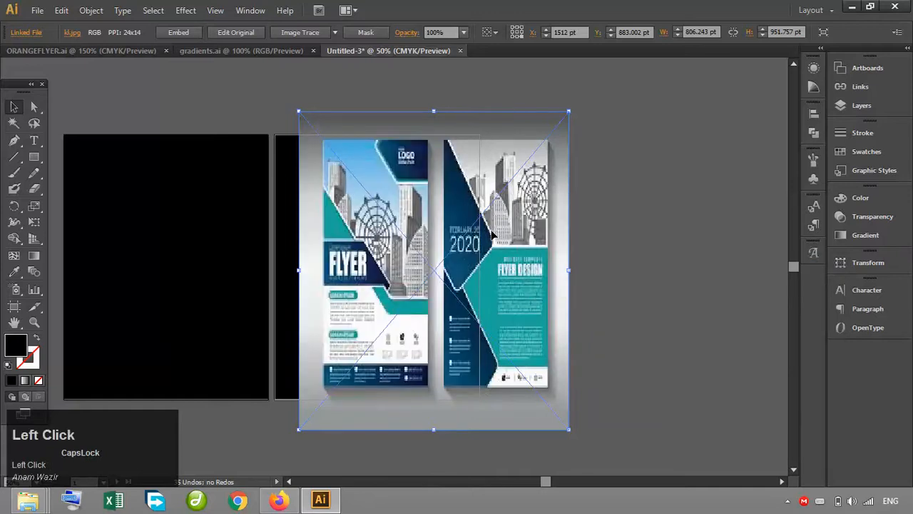
left_click_drag(479, 231, 472, 232)
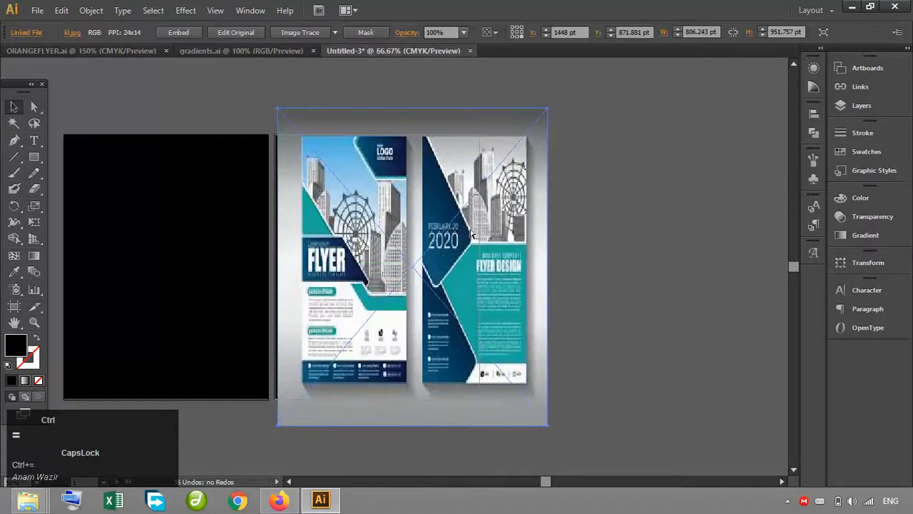
Step: Set the fill of the rectangle on the first artboard to [None]
key("ctrl+equal")
left_click(288, 483)
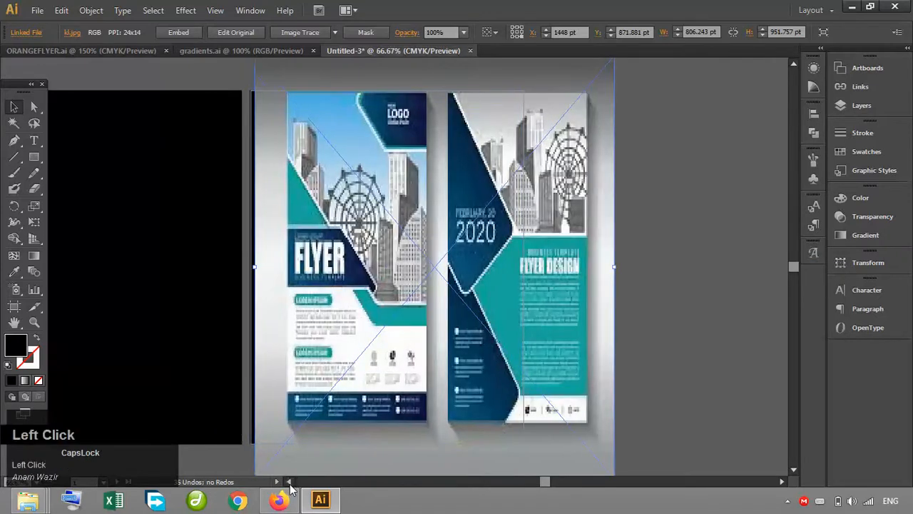
left_click(288, 483)
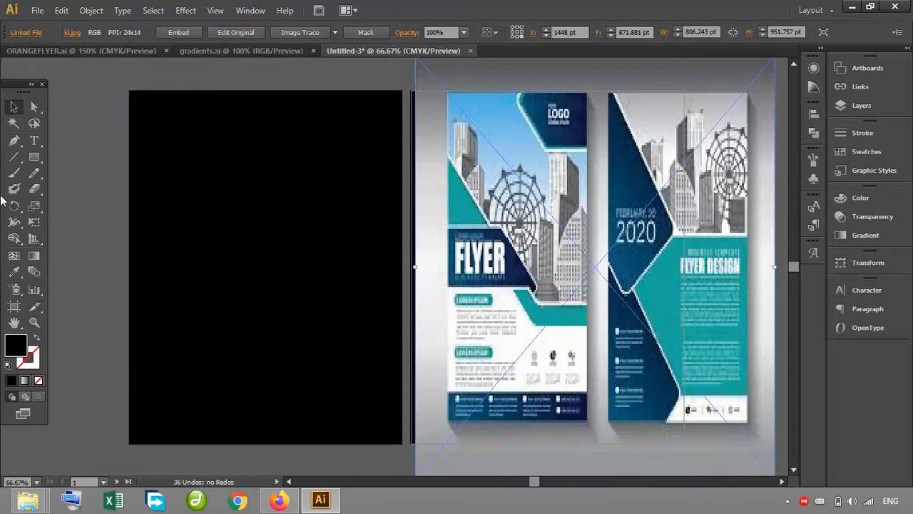
left_click(15, 144)
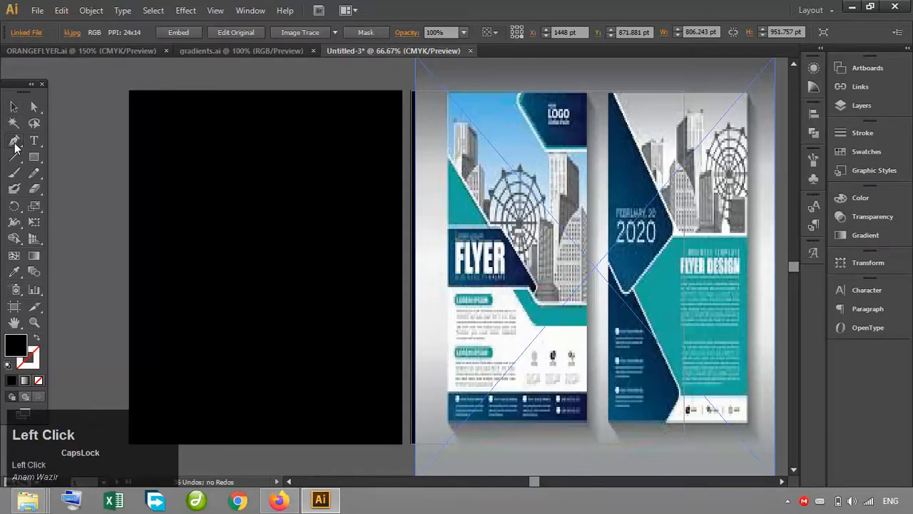
left_click(18, 145)
left_click(13, 106)
left_click(172, 161)
left_click(15, 141)
left_click(80, 32)
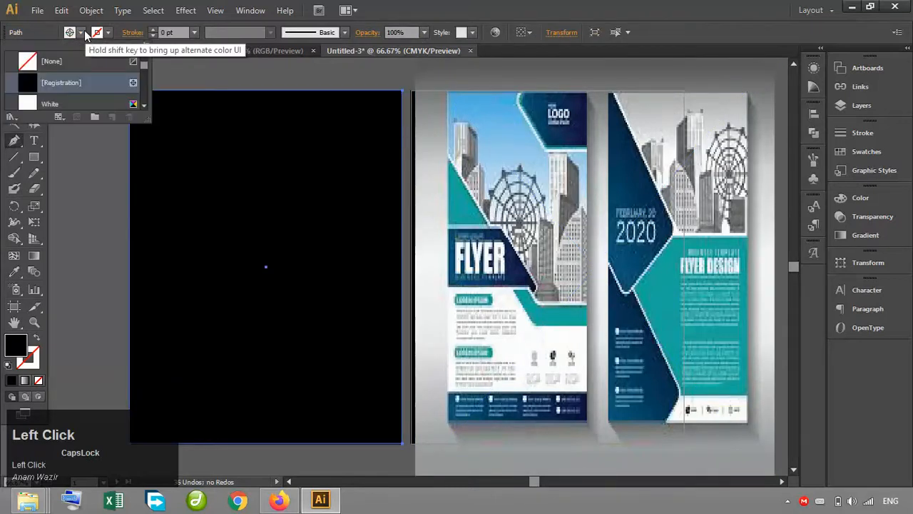
left_click(92, 67)
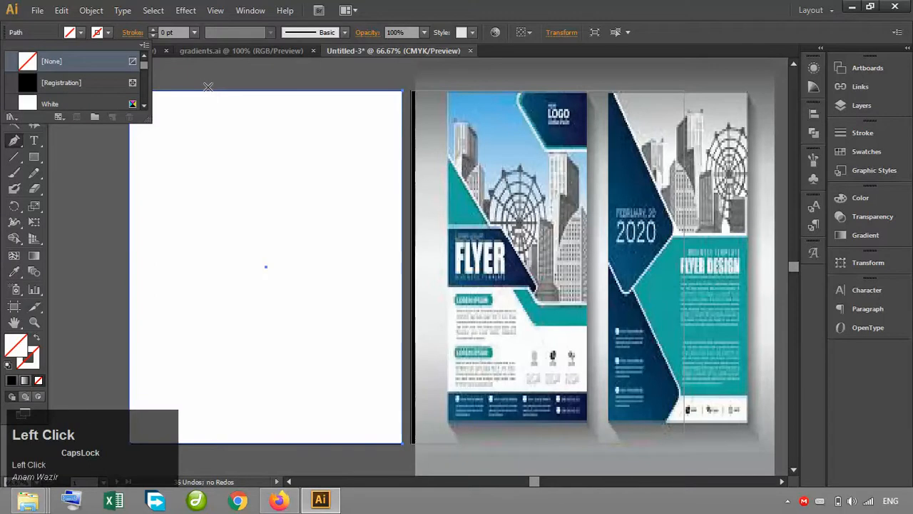
key("Caps_Lock")
left_click(384, 6)
left_click(17, 107)
left_click(63, 99)
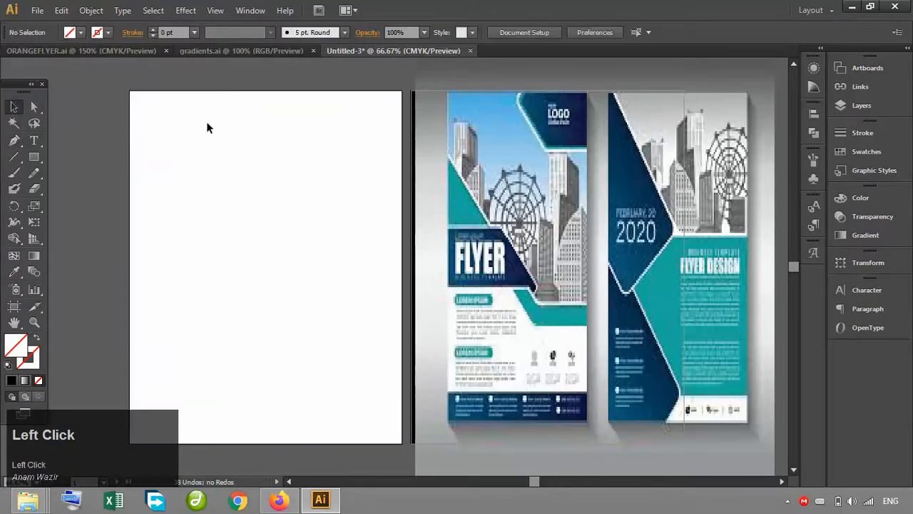
Step: Fill the rectangle on the first artboard with the [Registration] black swatch again
left_click(80, 33)
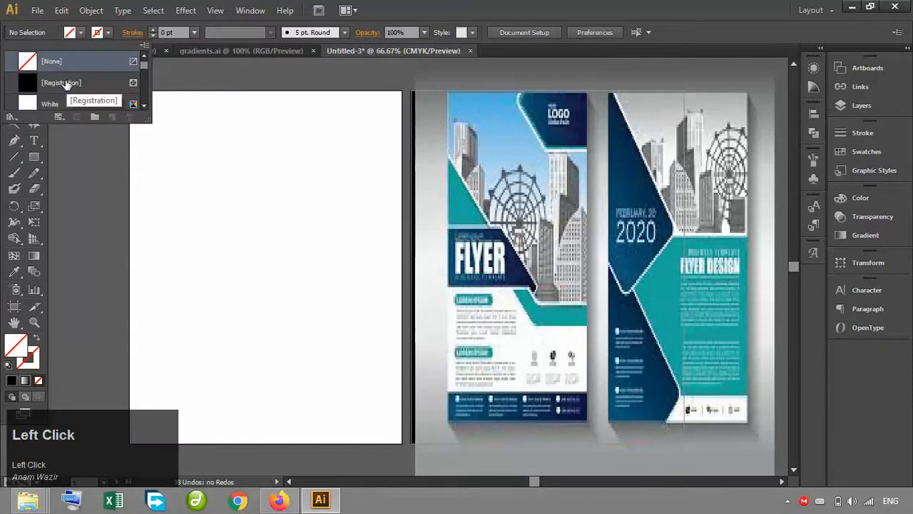
left_click(59, 88)
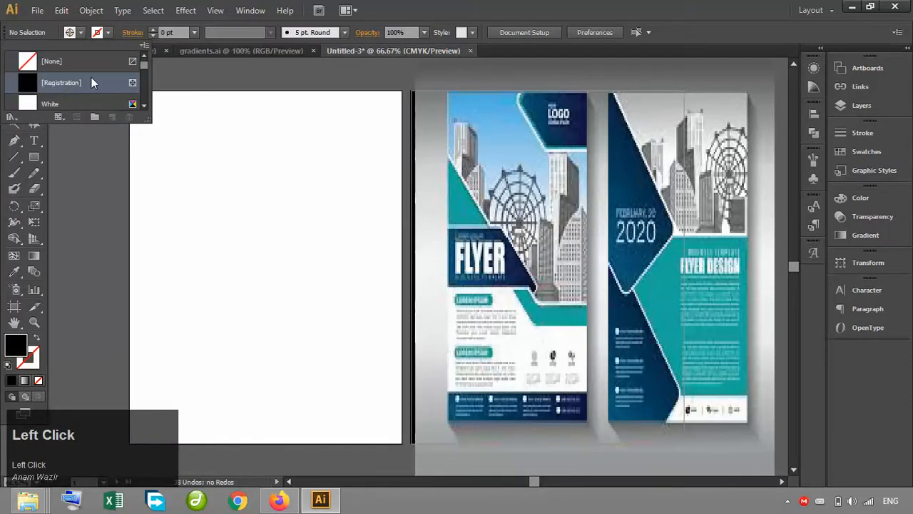
left_click(202, 114)
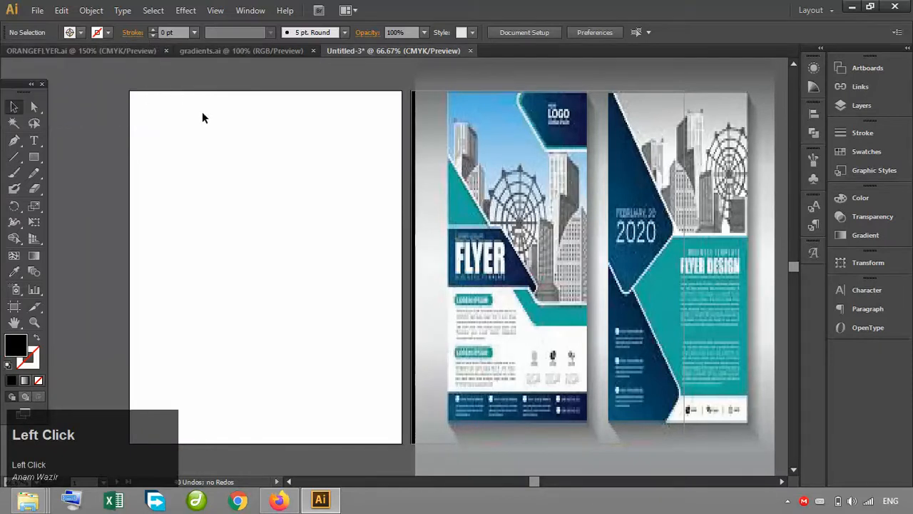
left_click(153, 92)
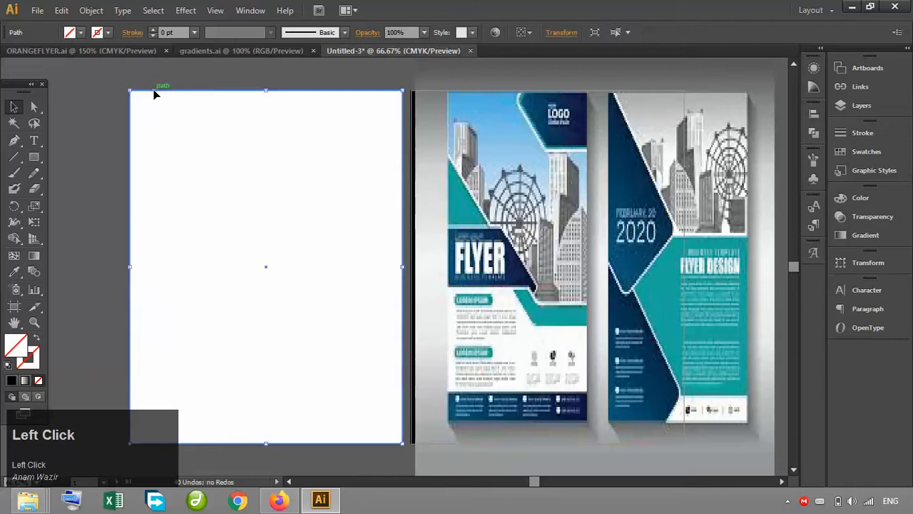
left_click(79, 33)
left_click(72, 83)
left_click(186, 69)
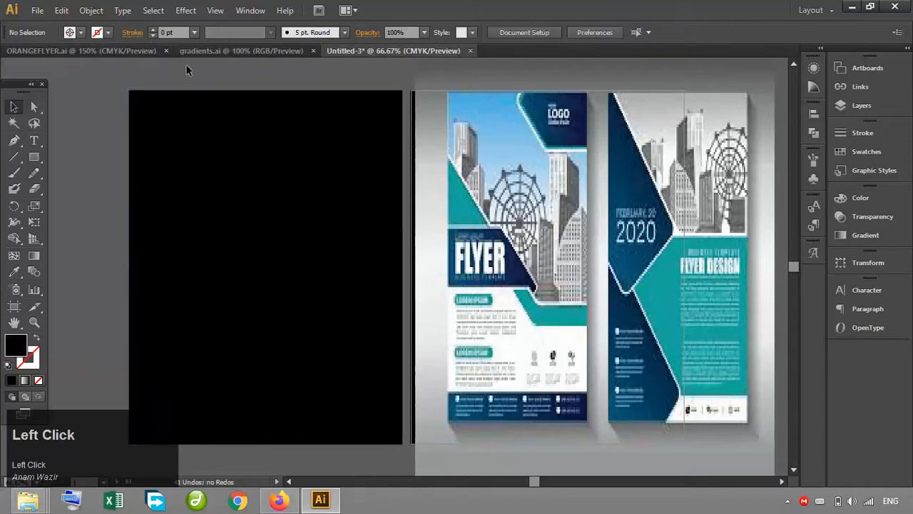
Step: Set up the Pen tool with a [None] fill and a 1 pt stroke
left_click(13, 141)
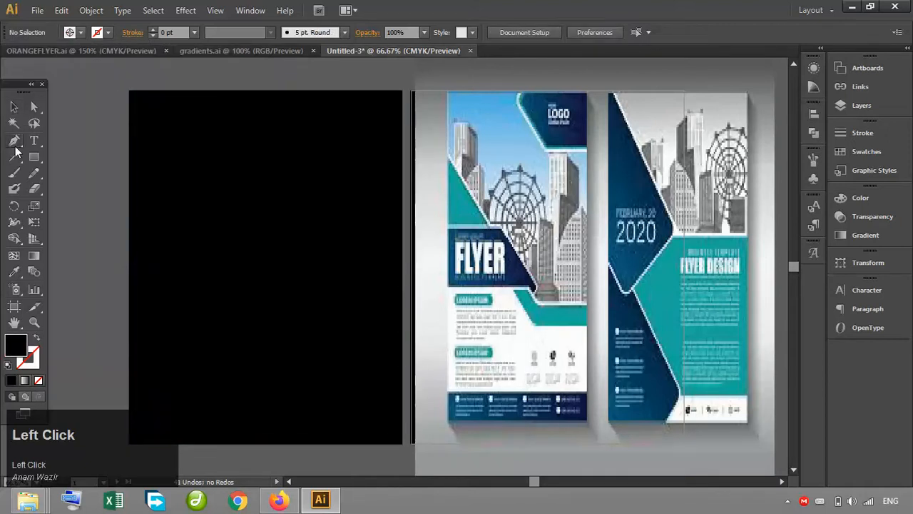
left_click(78, 33)
left_click(80, 63)
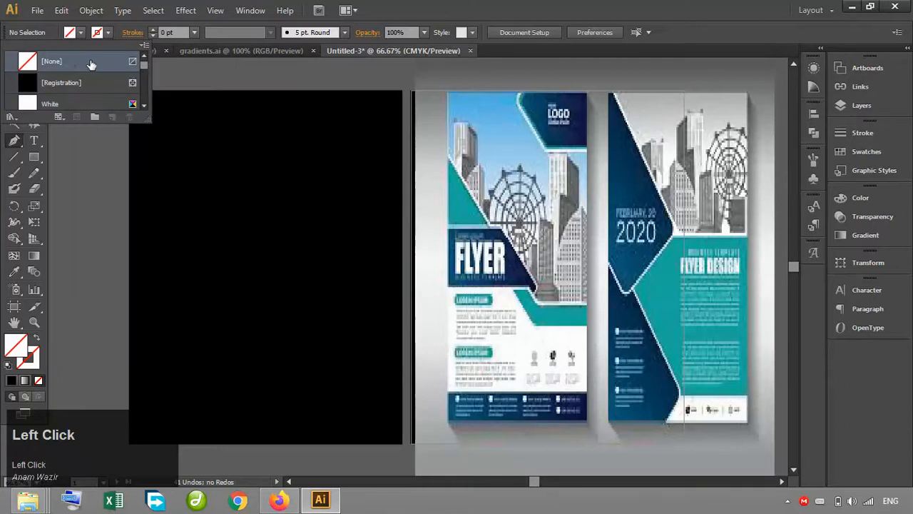
left_click(153, 29)
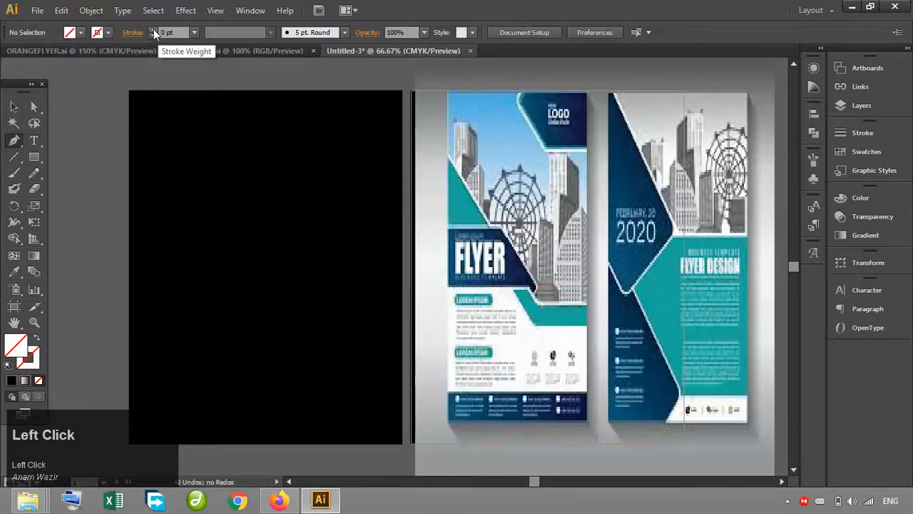
left_click(154, 29)
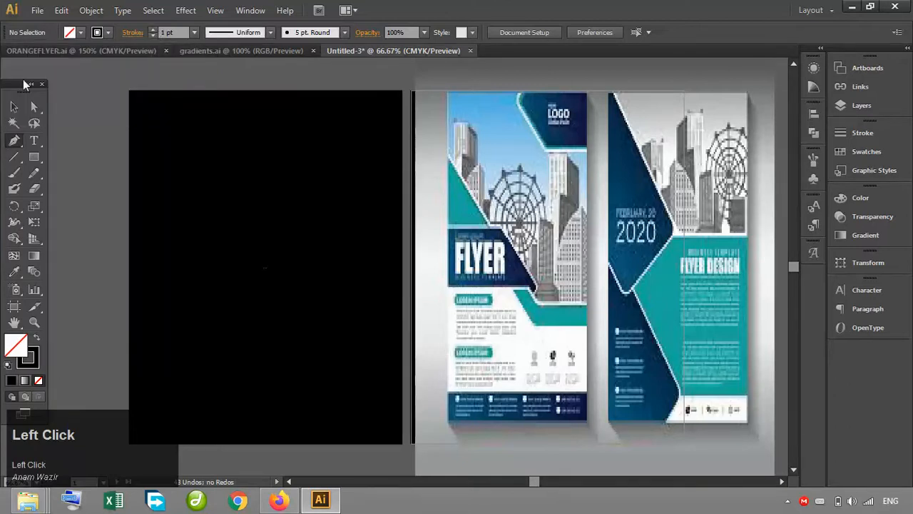
Step: Fill the rectangle on the first artboard with the CMYK Red swatch and deselect it
left_click(9, 110)
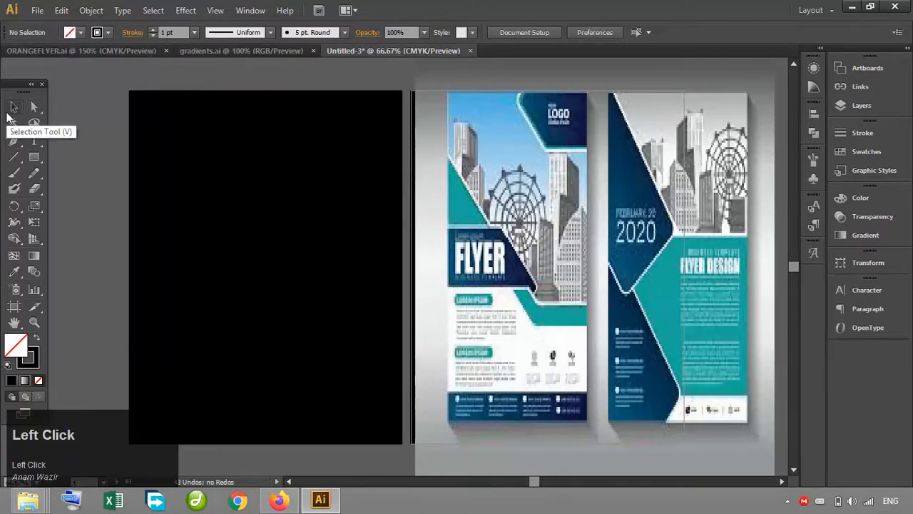
left_click(194, 147)
left_click(81, 33)
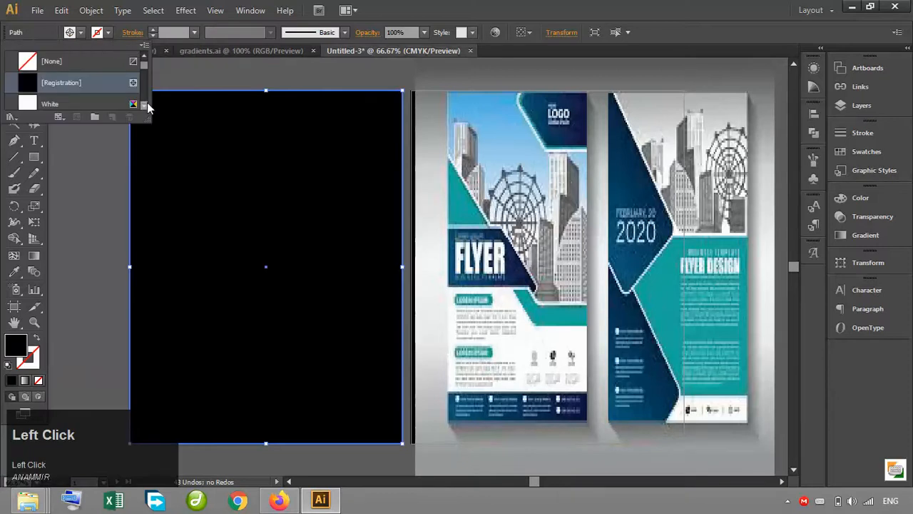
scroll(84, 87, "down", 2)
left_click(84, 104)
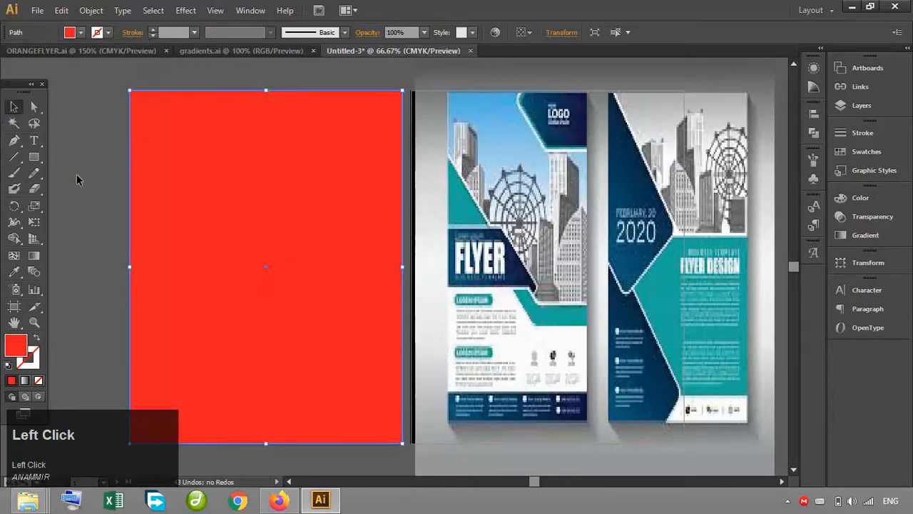
left_click(76, 173)
Step: Draw a closed five-sided path about 336 by 284 pt in the first artboard's upper-right corner, with no fill and a 1 pt stroke
left_click(13, 141)
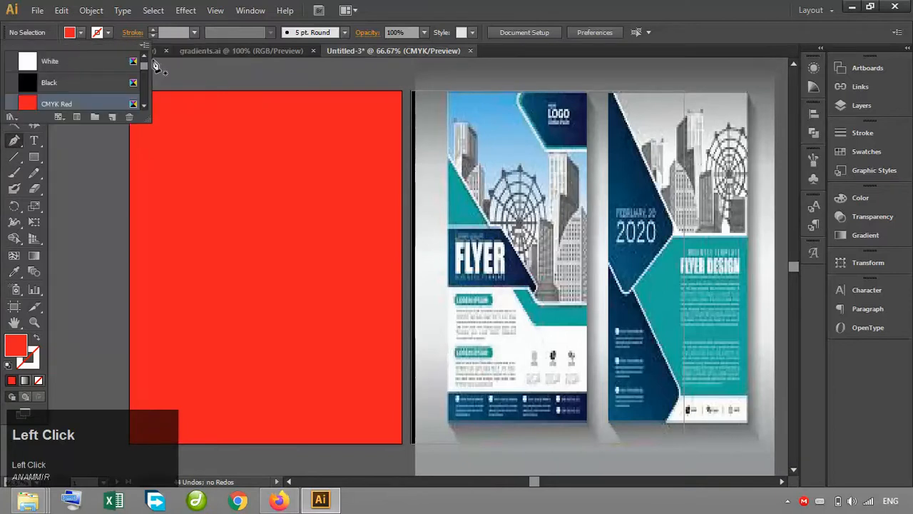
scroll(145, 62, "up", 1)
left_click(107, 62)
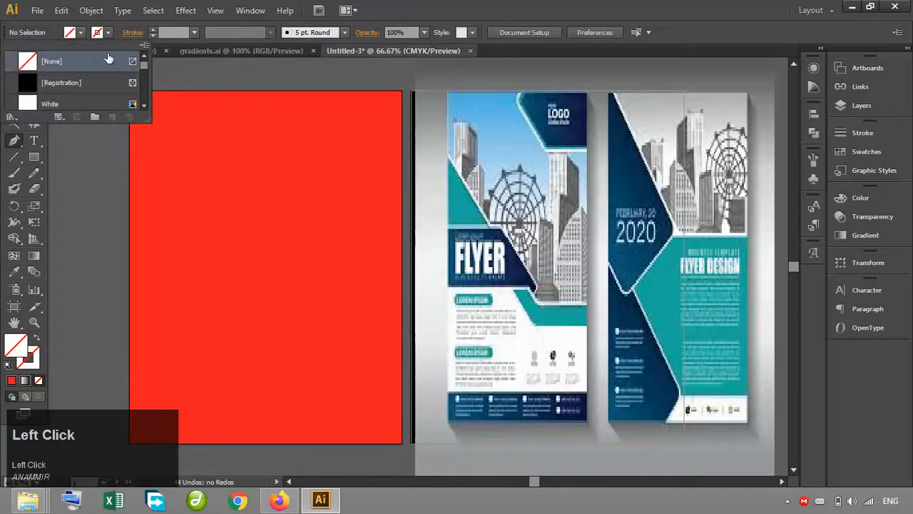
left_click(150, 30)
left_click(150, 29)
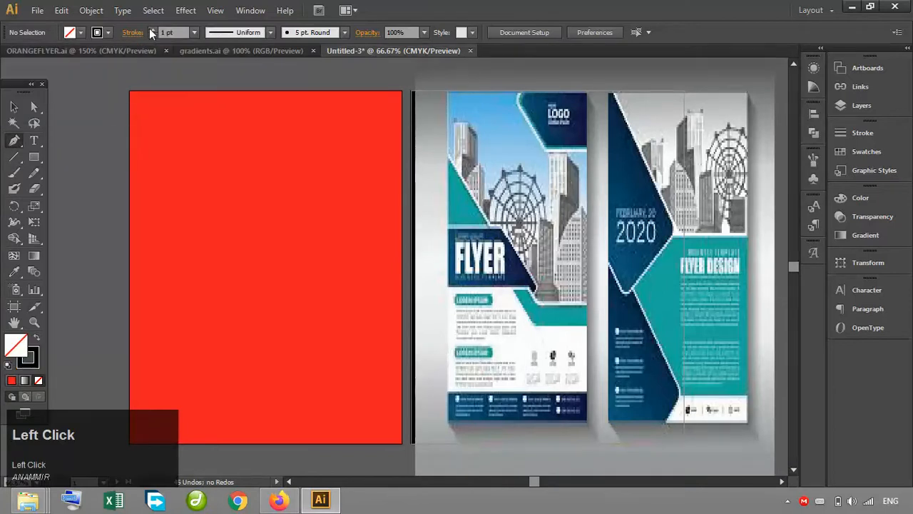
left_click(262, 92)
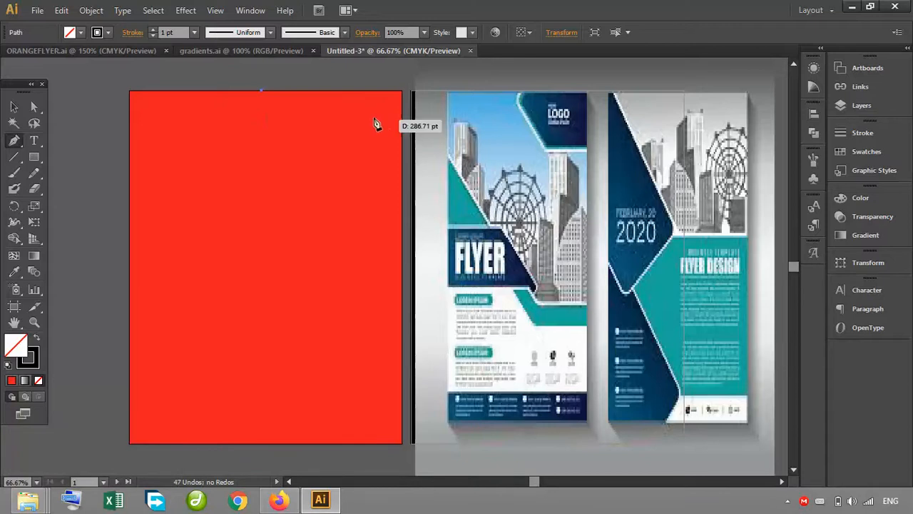
left_click(252, 116)
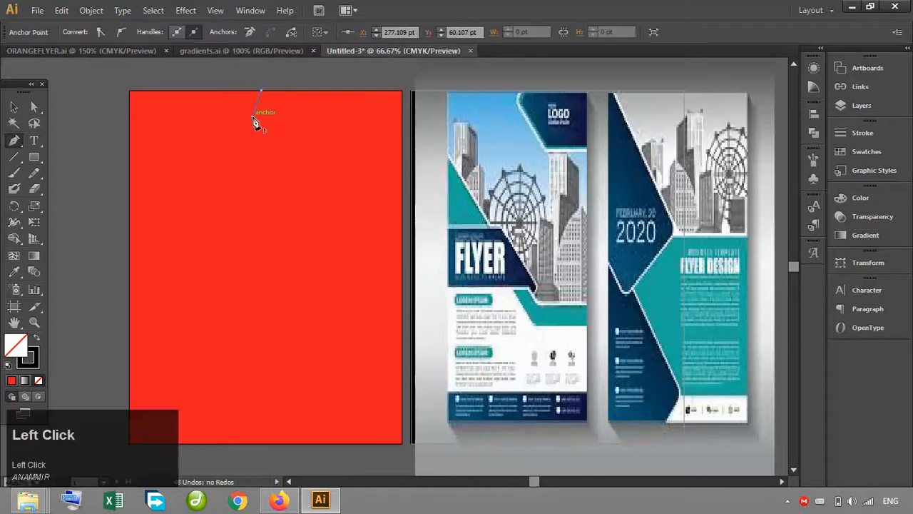
left_click(323, 216)
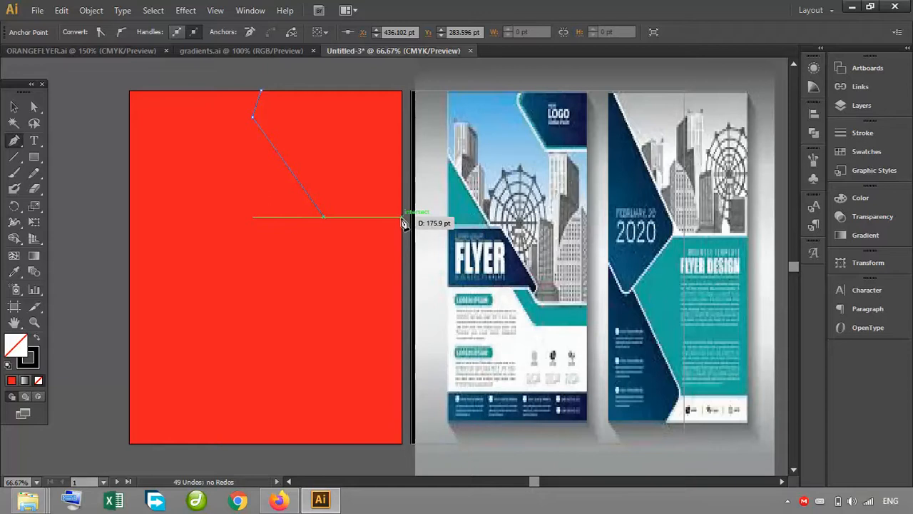
left_click(401, 217)
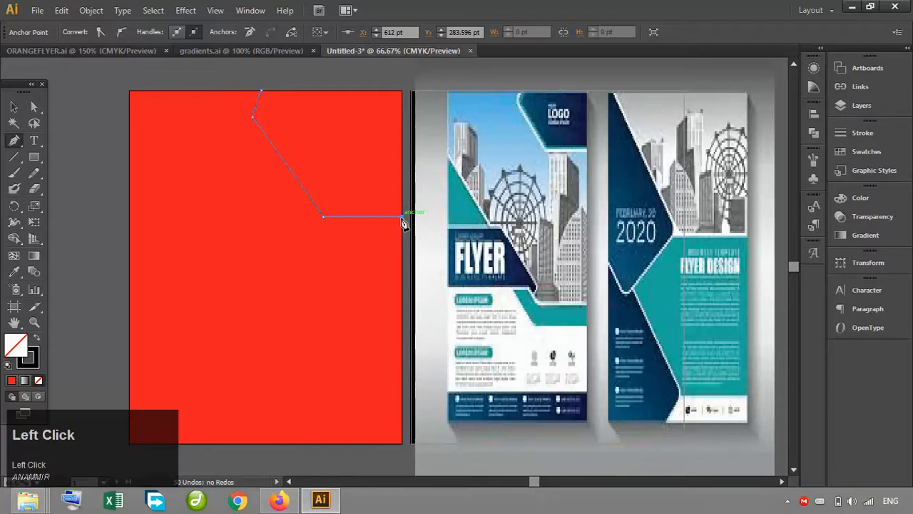
left_click(402, 92)
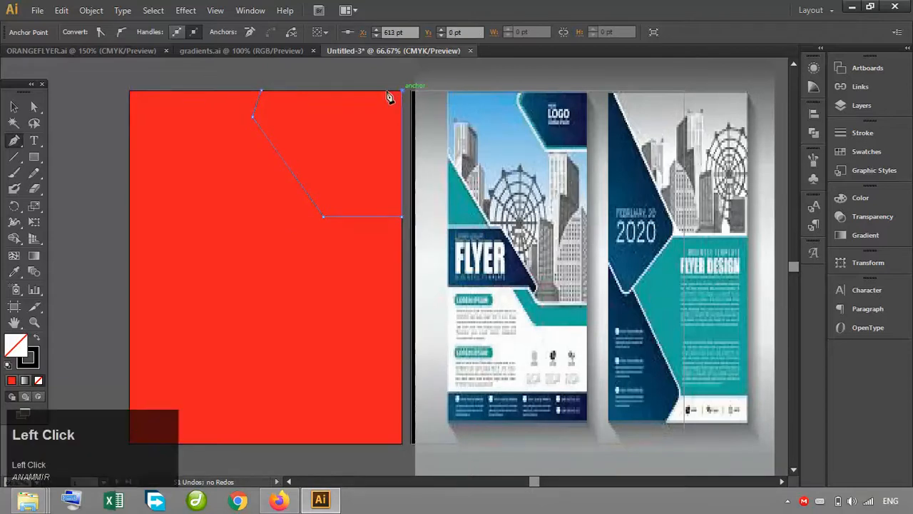
left_click(261, 93)
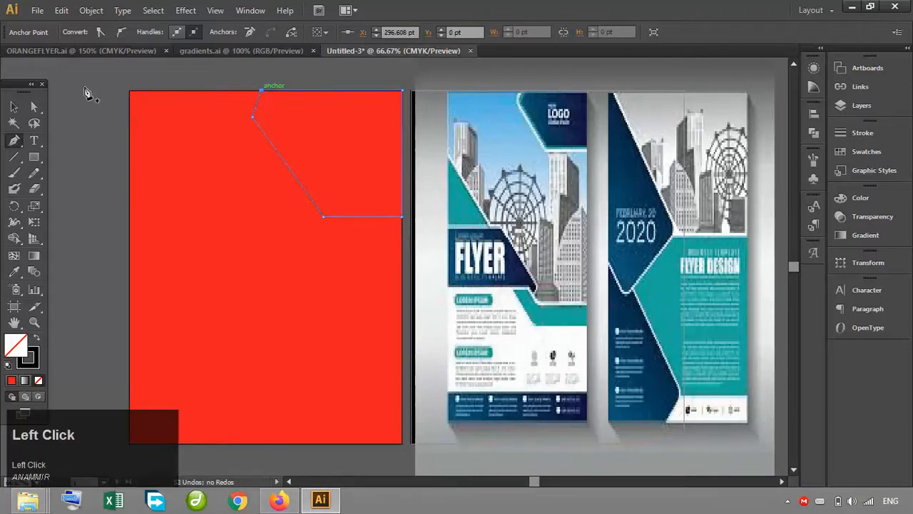
Step: Fill the five-sided corner shape with the [Registration] black swatch and deselect it
left_click(19, 107)
left_click(98, 89)
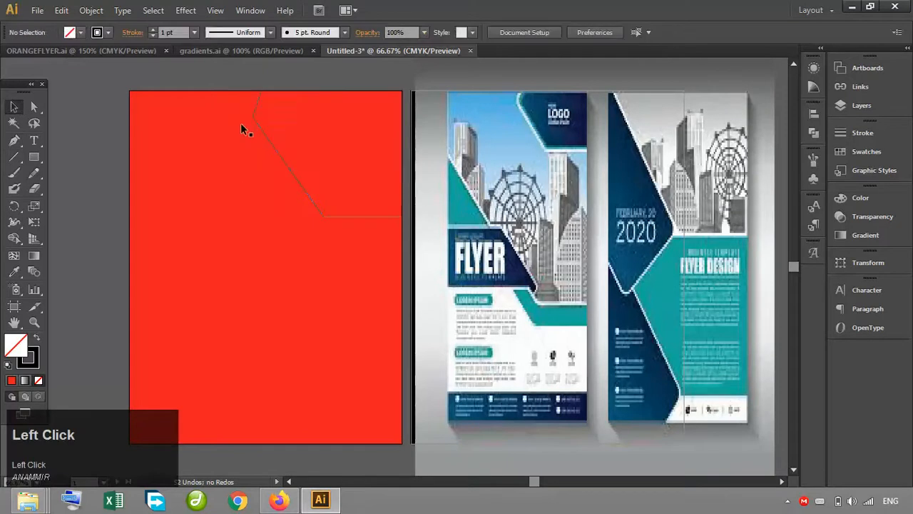
left_click(263, 131)
left_click(82, 34)
left_click(76, 84)
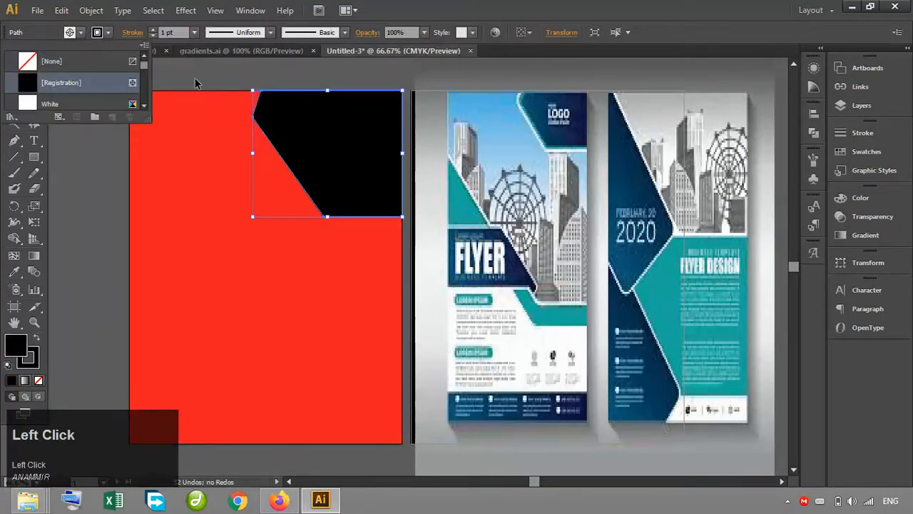
left_click(201, 82)
left_click(201, 81)
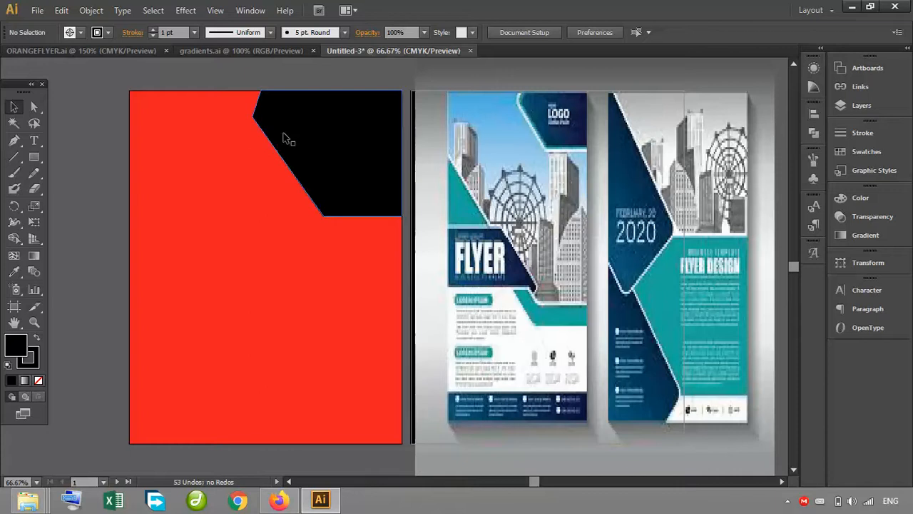
Step: Try to round the black corner shape's corners with the Round Corners effect
left_click(284, 138)
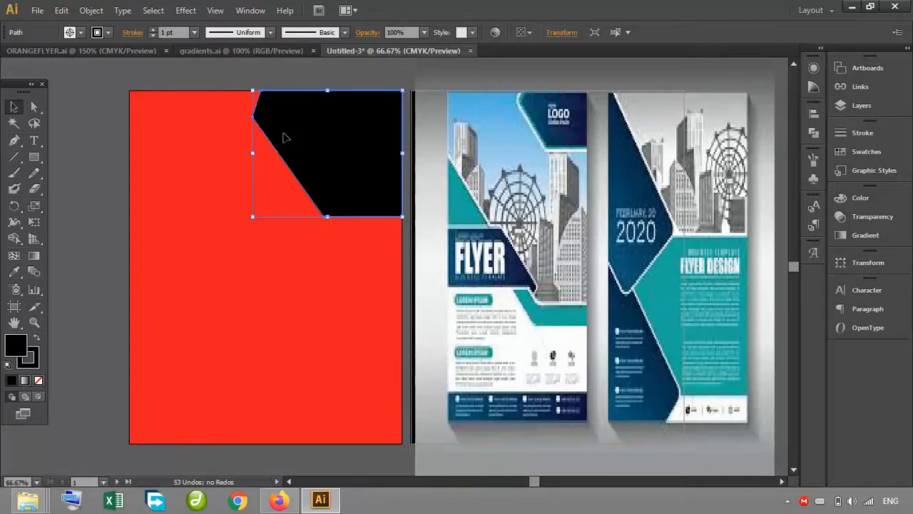
right_click(284, 138)
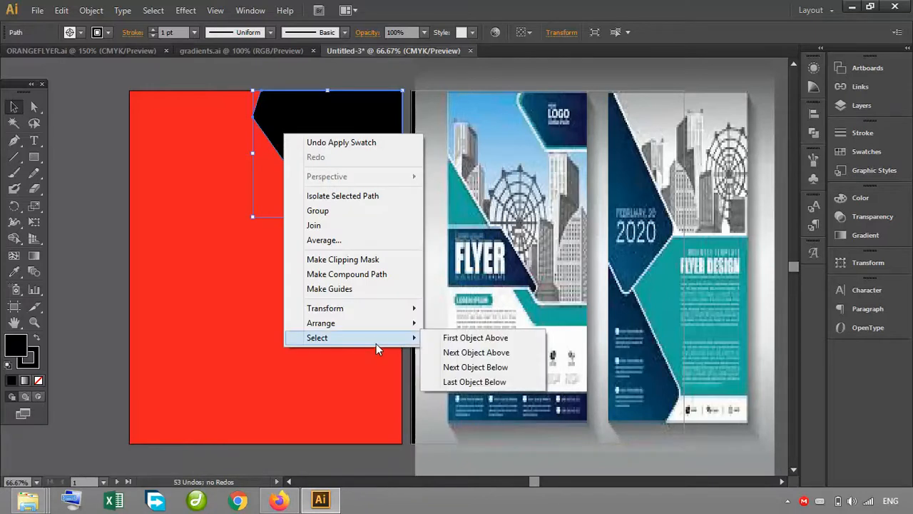
left_click(187, 10)
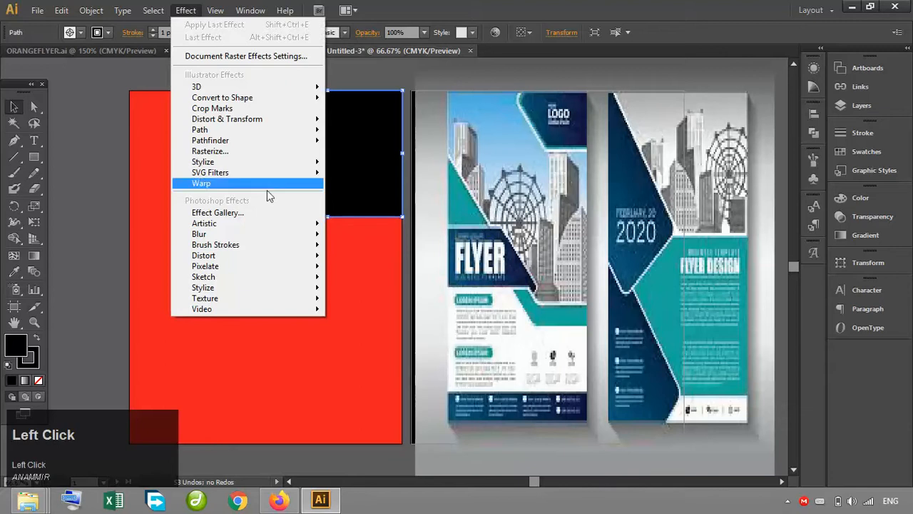
mouse_move(266, 282)
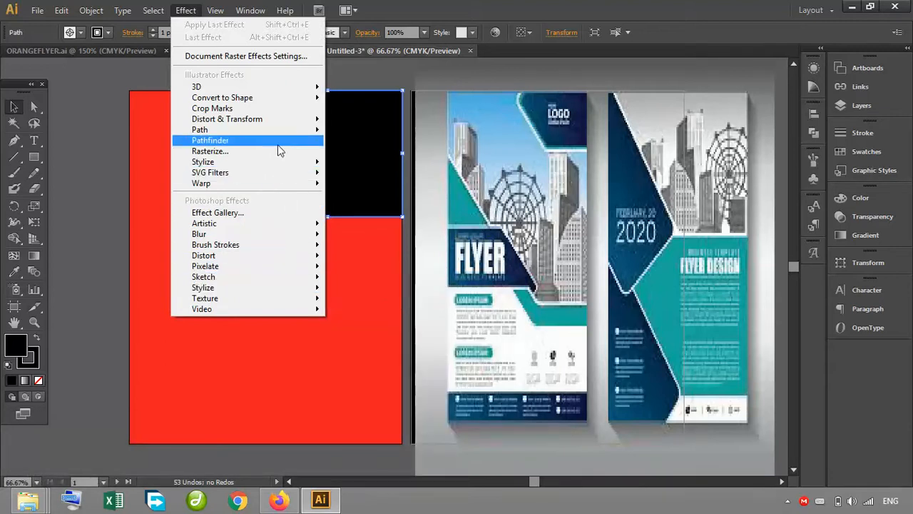
mouse_move(279, 160)
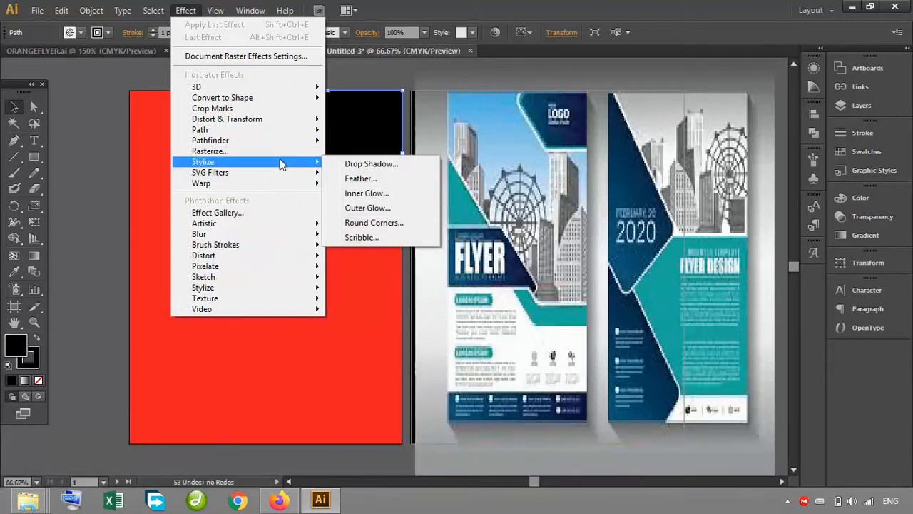
left_click(376, 220)
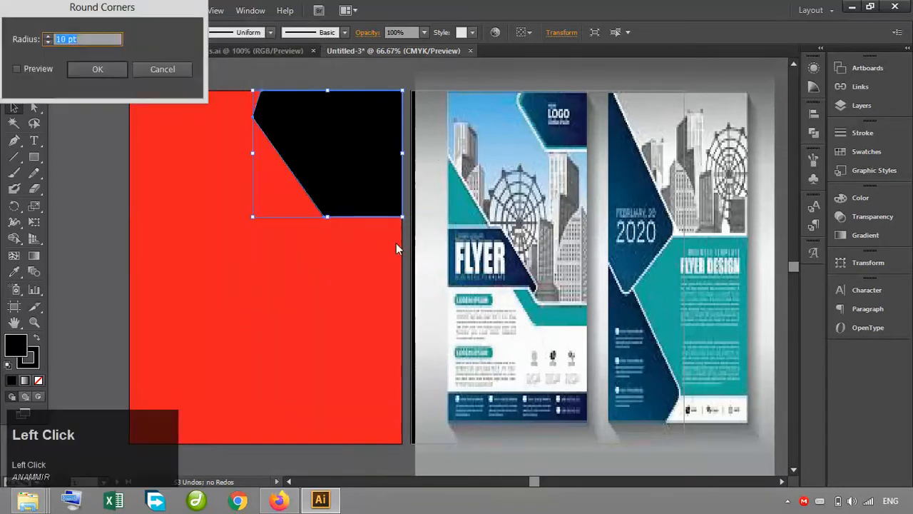
left_click(48, 43)
left_click(787, 500)
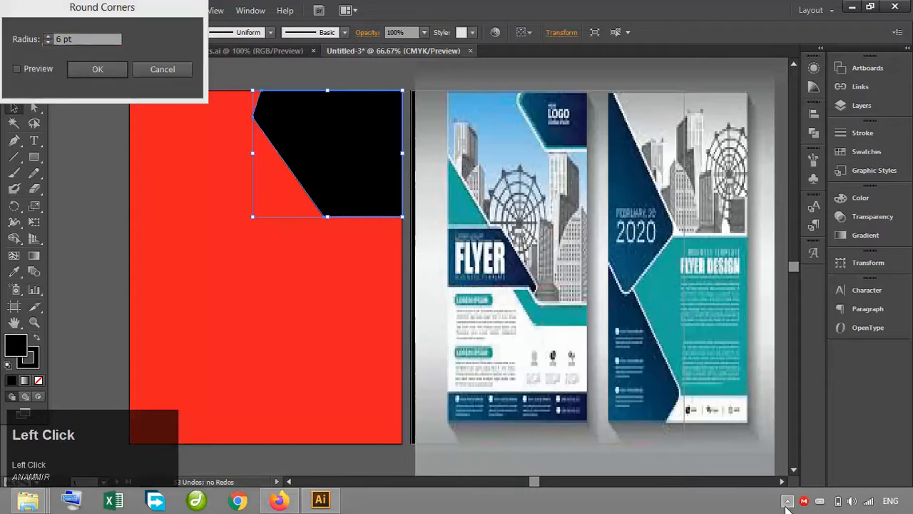
left_click(819, 390)
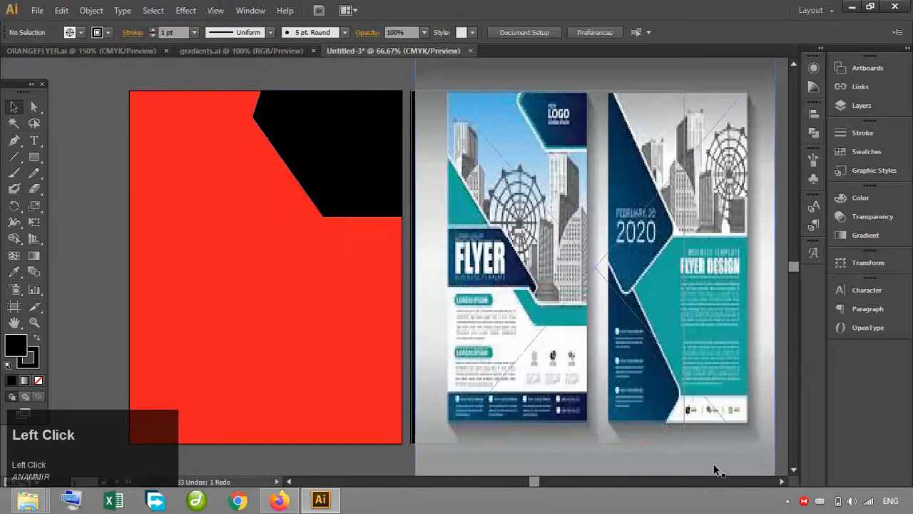
Step: Apply the Round Corners effect with a 14 pt radius to the black corner shape
left_click(319, 140)
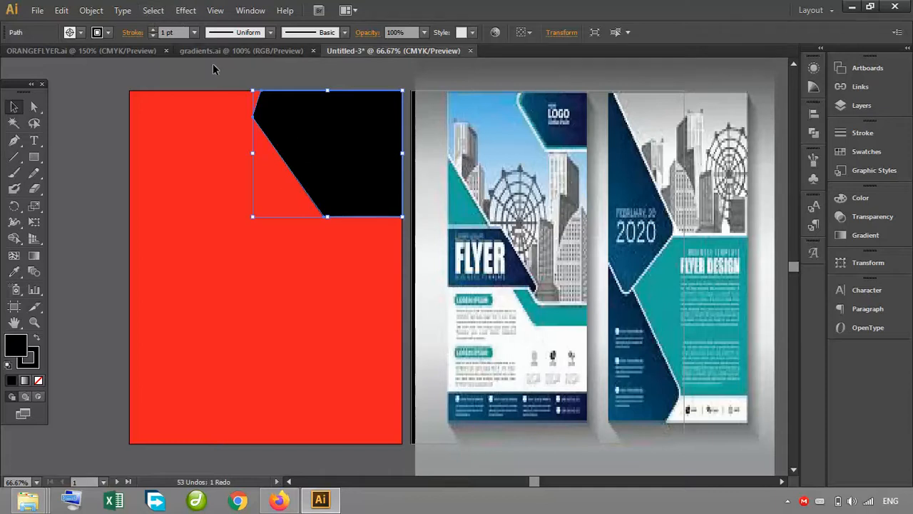
left_click(185, 11)
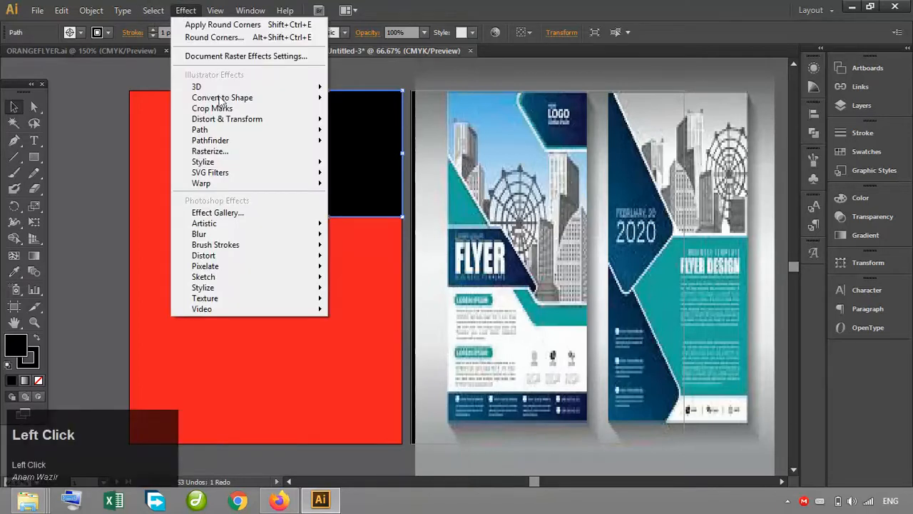
mouse_move(278, 163)
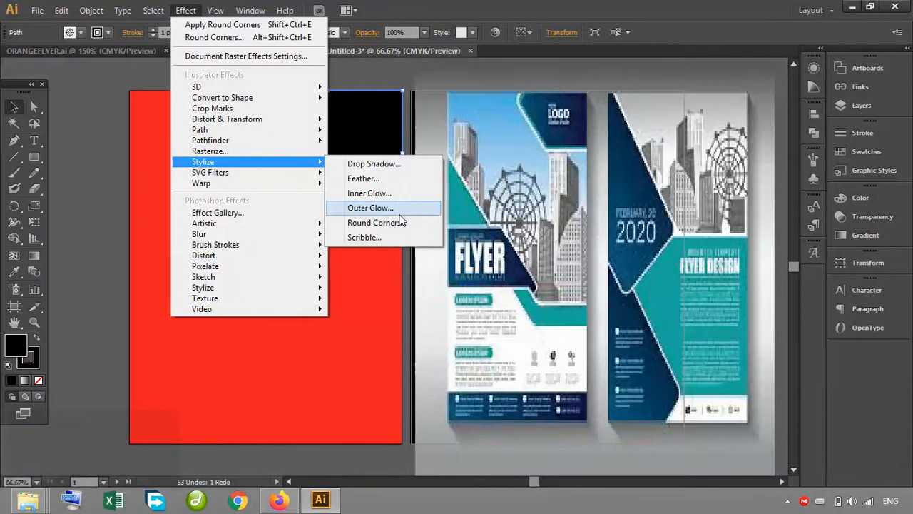
left_click(396, 222)
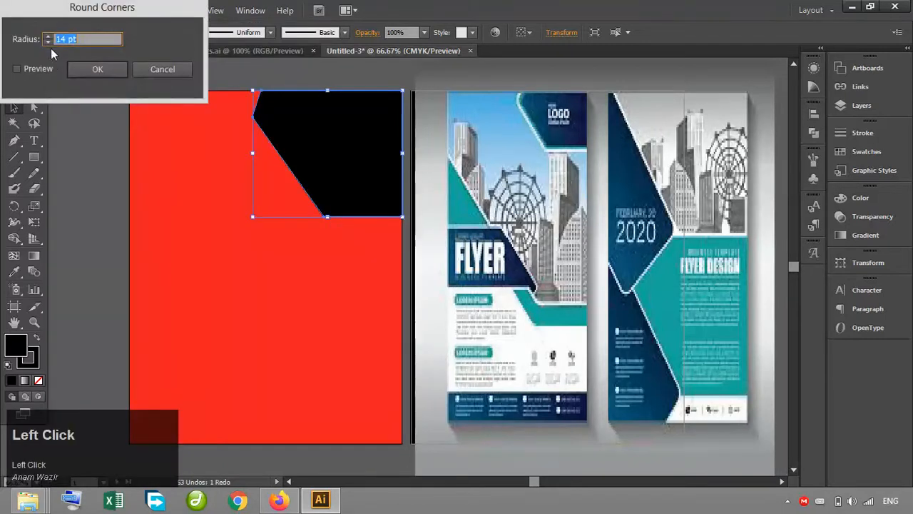
left_click(94, 69)
left_click(76, 103)
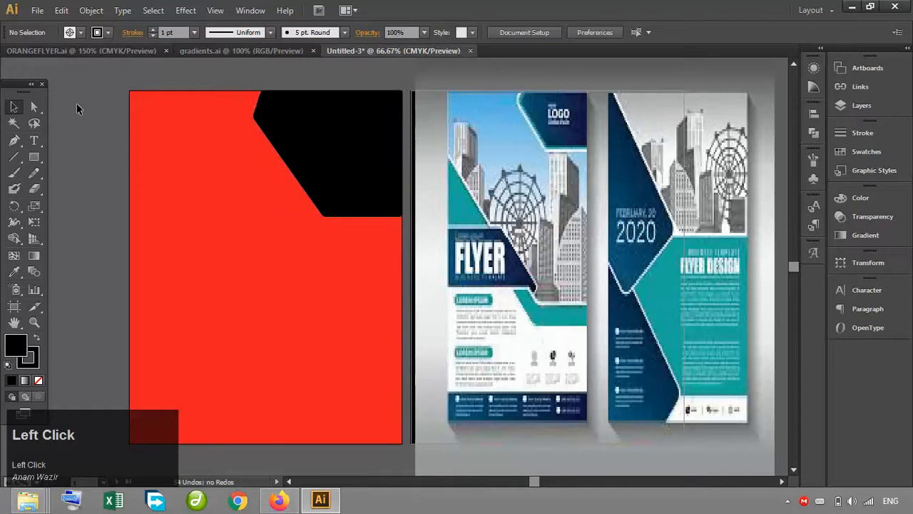
Step: Give the black corner shape a white stroke with a weight of 7 pt
left_click(307, 169)
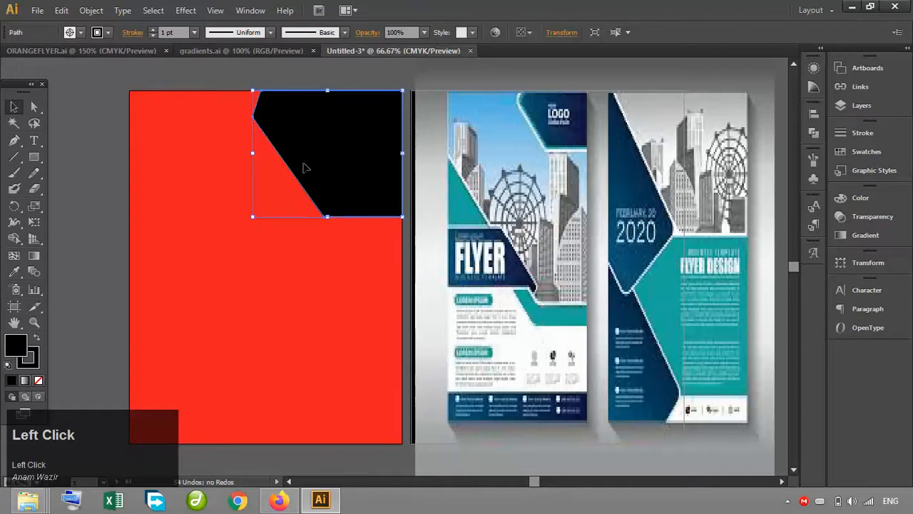
left_click(152, 29)
left_click(153, 29)
left_click(153, 29)
left_click(153, 29)
left_click(153, 29)
left_click(152, 29)
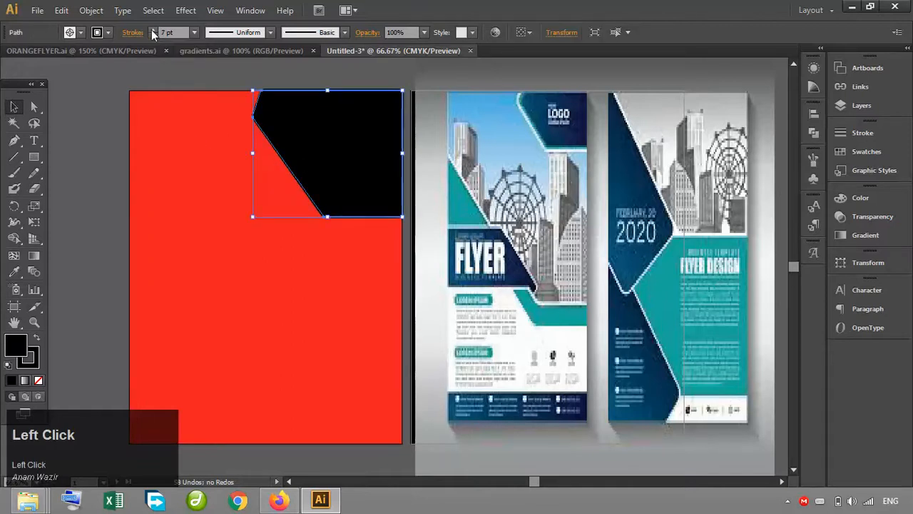
left_click(108, 32)
left_click(93, 82)
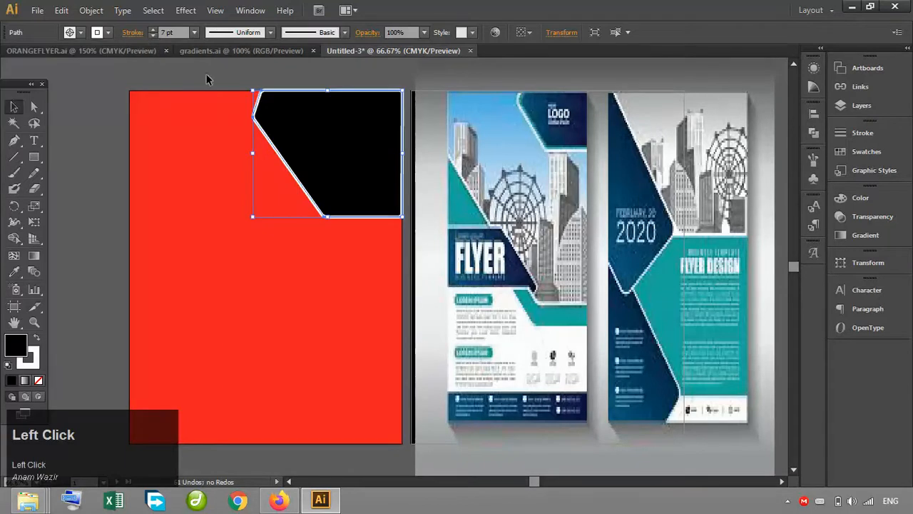
Step: Try the single-bulge and double-bulge variable width profiles on the corner shape's white stroke
left_click(206, 78)
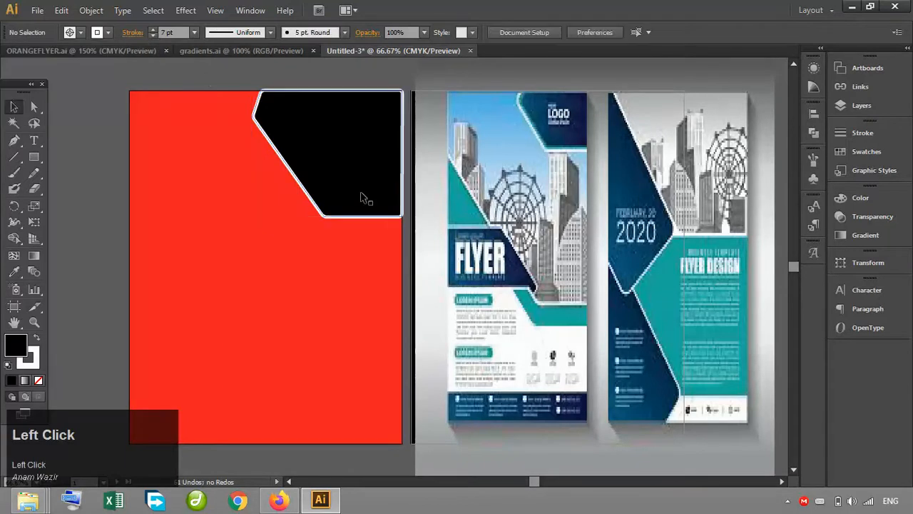
left_click(364, 198)
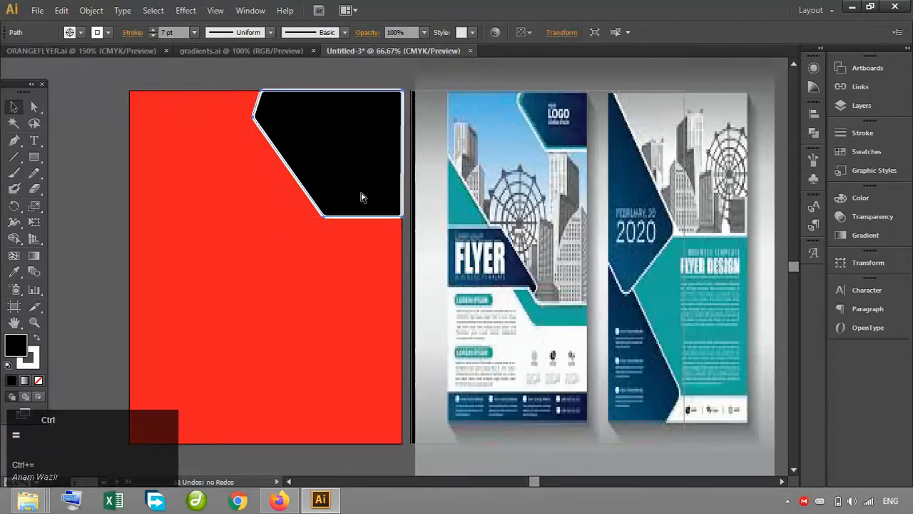
key("ctrl+equal")
key("ctrl+equal")
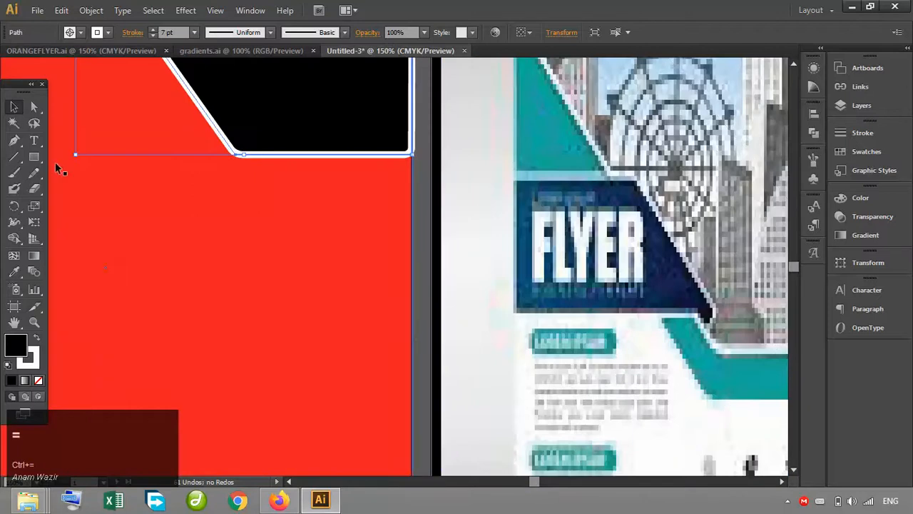
left_click(287, 483)
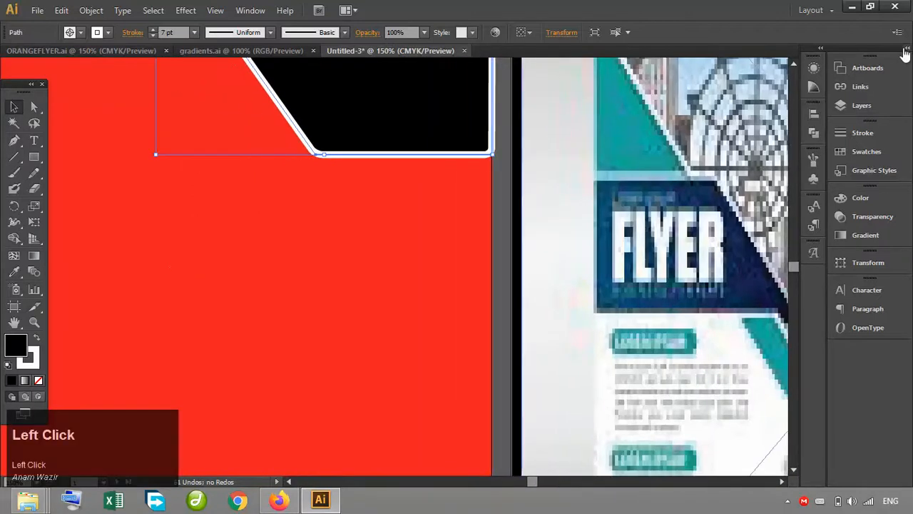
left_click(797, 65)
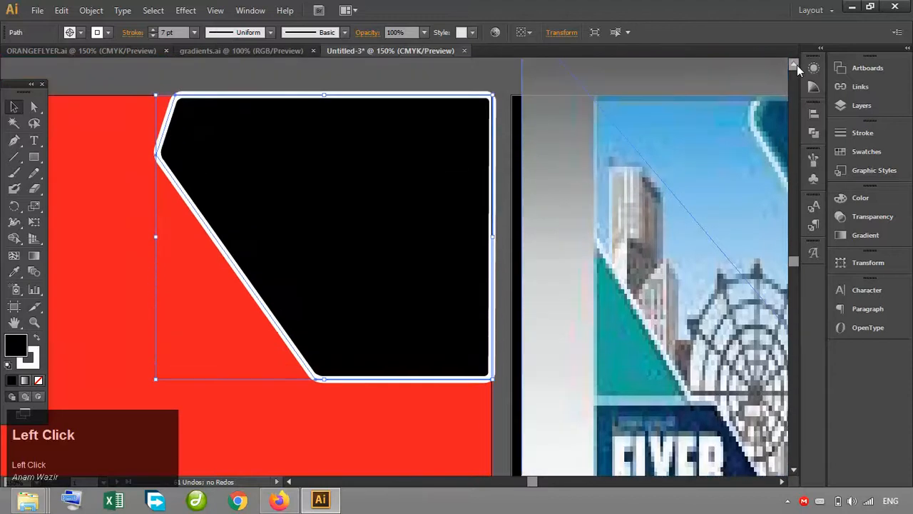
left_click(299, 89)
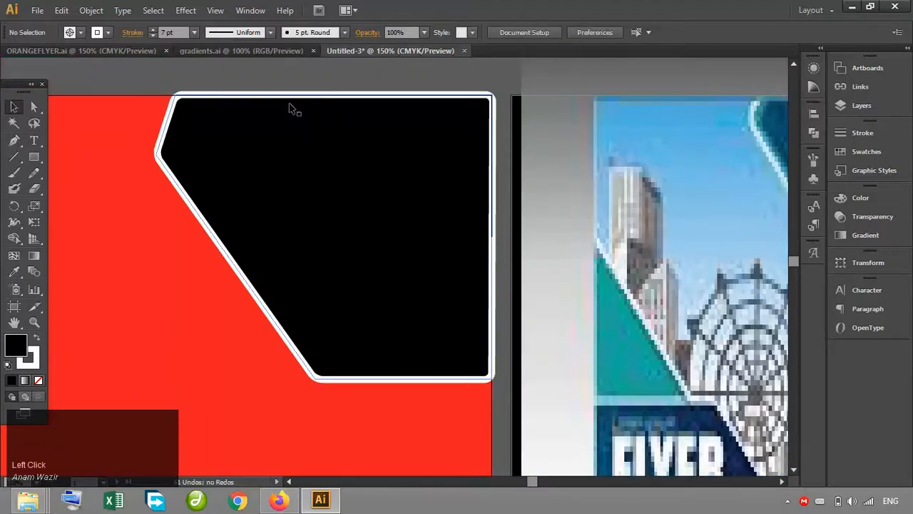
left_click(290, 101)
left_click(270, 33)
left_click(244, 71)
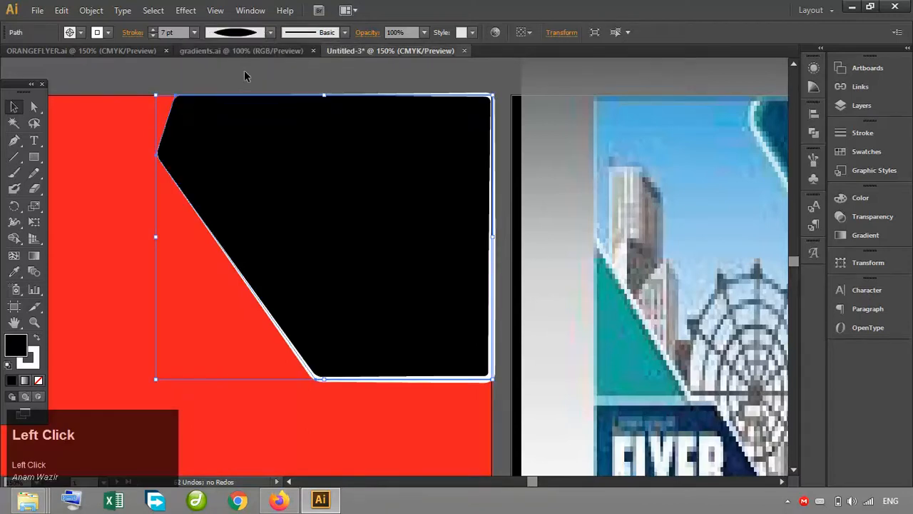
left_click(271, 32)
left_click(250, 97)
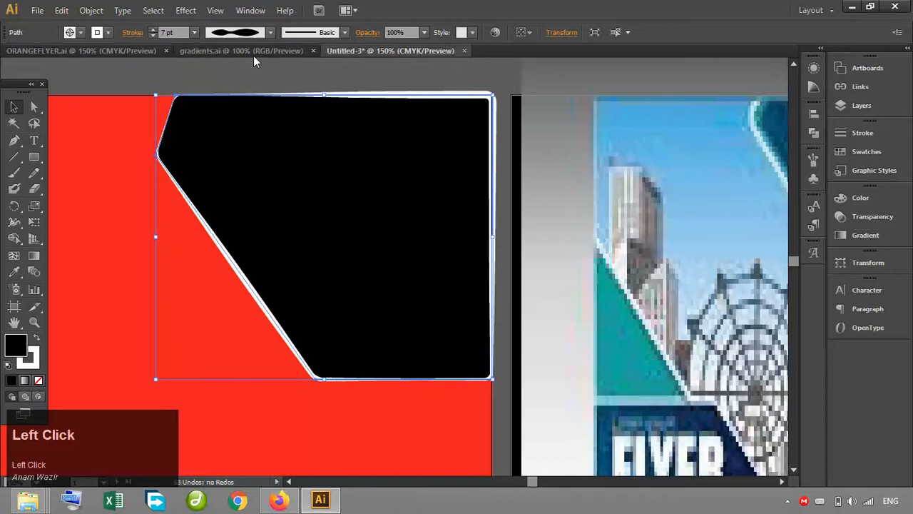
Step: Try the one-sided arched and single-bulge width profiles on the corner shape's stroke, and restore the Uniform profile
left_click(255, 35)
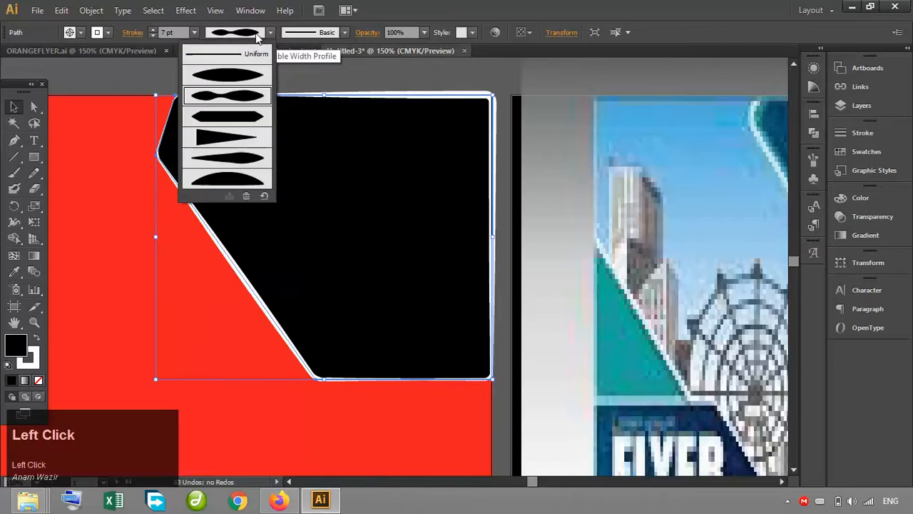
left_click(238, 184)
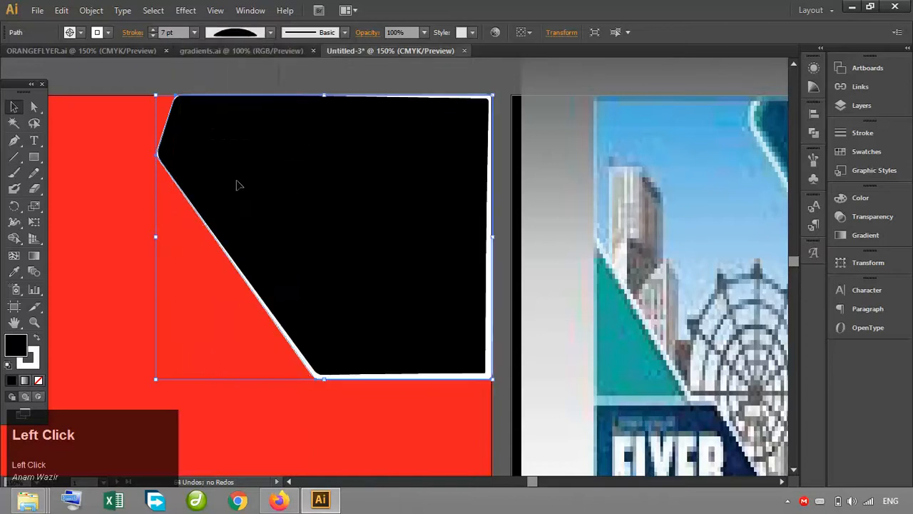
left_click(268, 33)
left_click(231, 74)
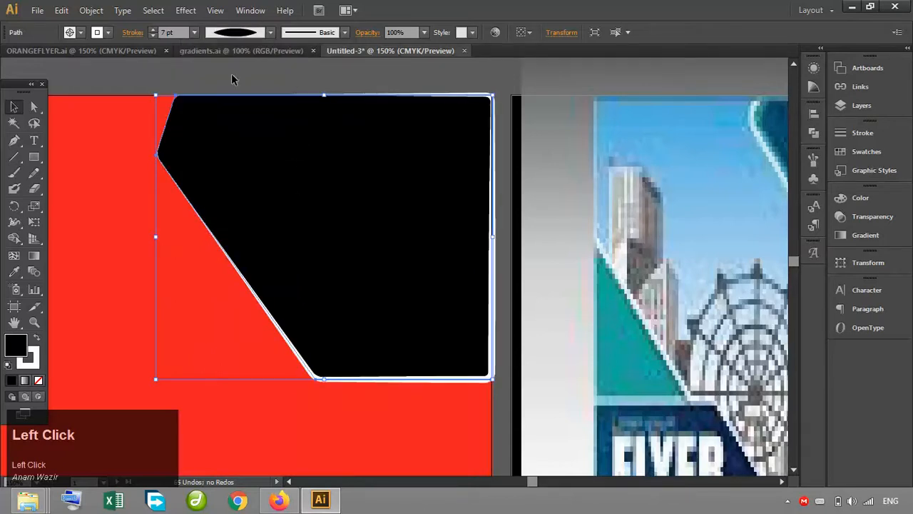
left_click(241, 35)
left_click(235, 58)
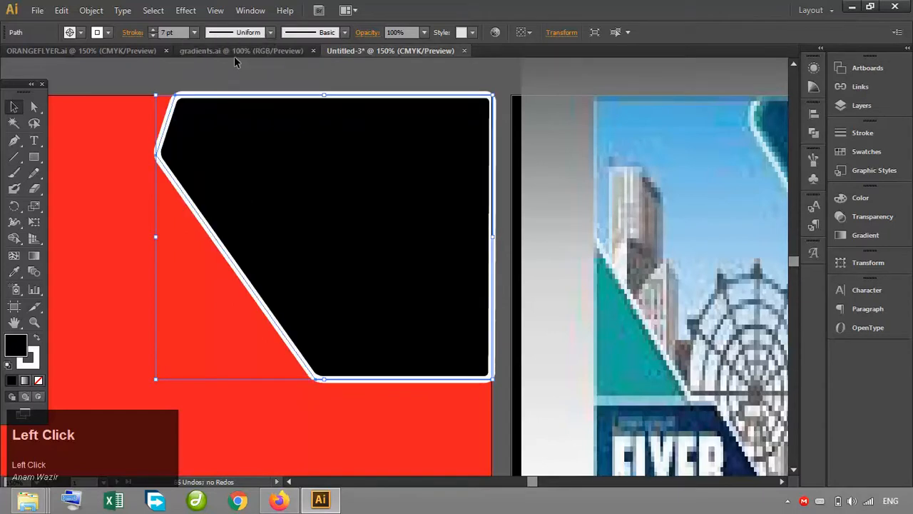
Step: Reduce the corner shape's white stroke weight to 4 pt
left_click(152, 36)
left_click(153, 35)
left_click(152, 36)
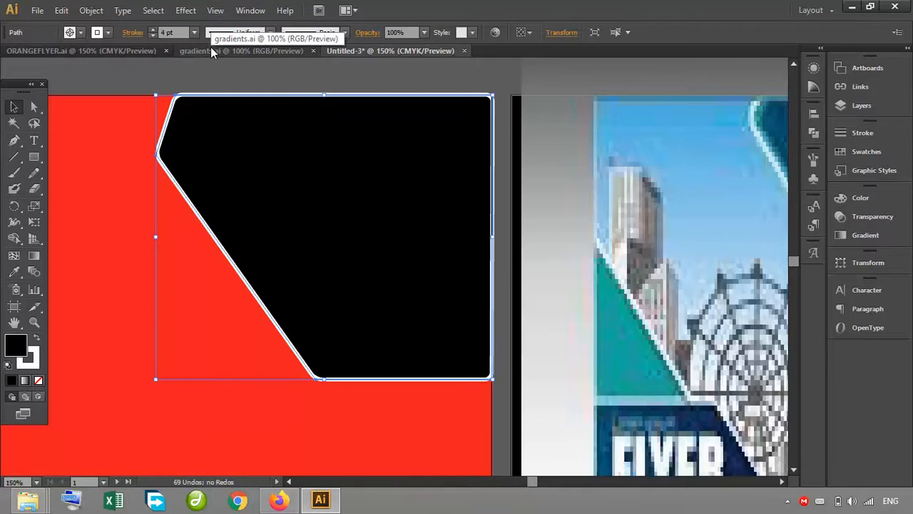
Step: Nudge the corner shape down and slightly left so its white outline sits inside the artboard edges
key("Down")
key("Left")
key("Left")
key("Left")
key("Down")
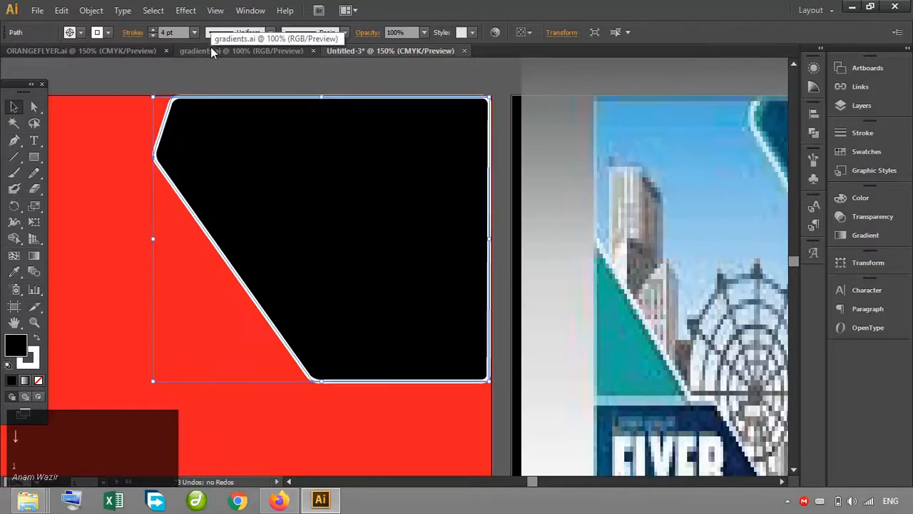
key("Right")
key("Down")
key("Right")
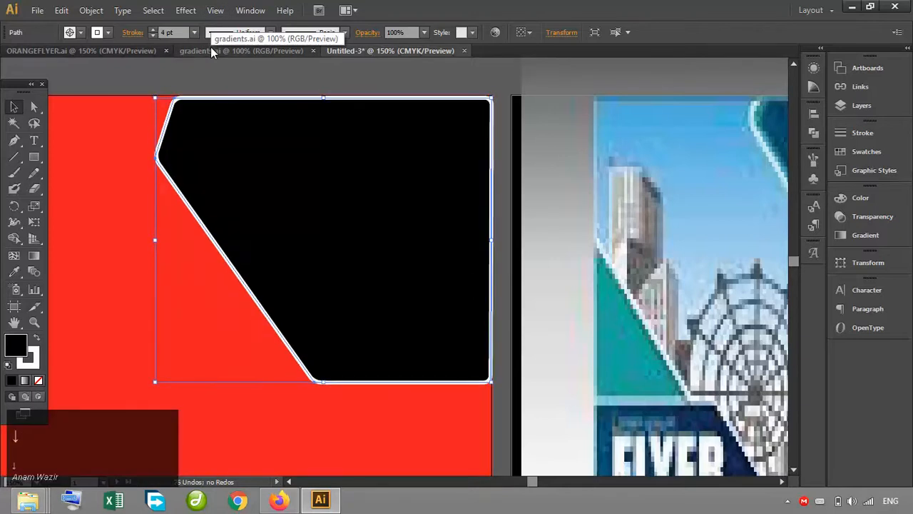
left_click(243, 71)
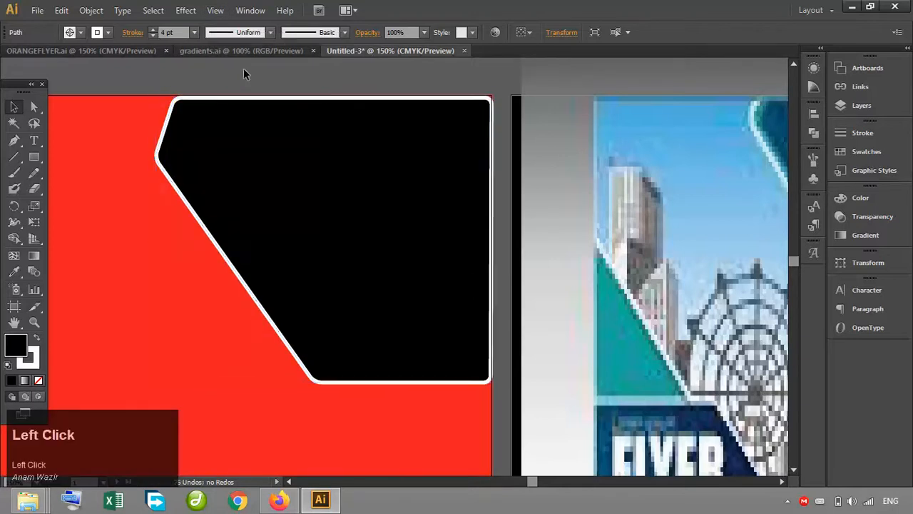
Step: Nudge the corner shape up to the artboard's top edge and set its stroke weight to 3 pt
left_click(441, 130)
key("Up")
key("Up")
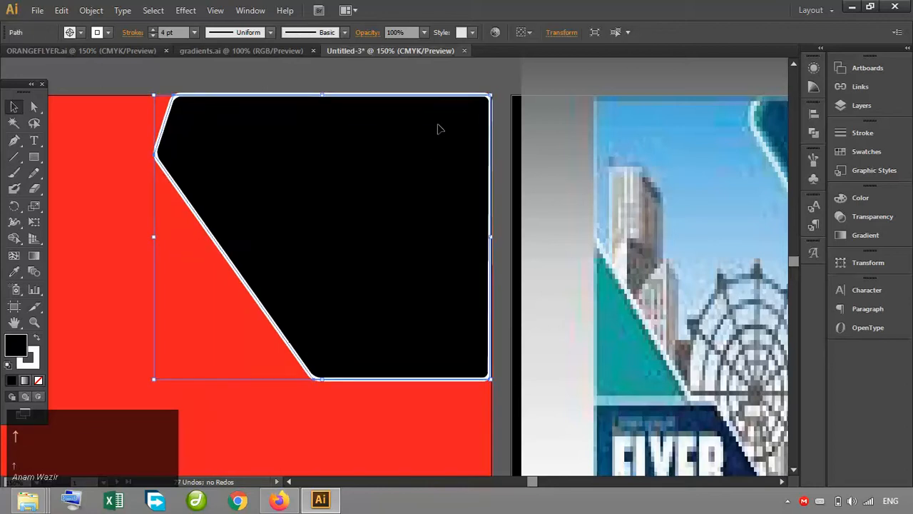
left_click(151, 35)
left_click(233, 83)
Step: Nudge the corner shape right until it meets the artboard's right edge
left_click(356, 216)
key("Right")
key("Right")
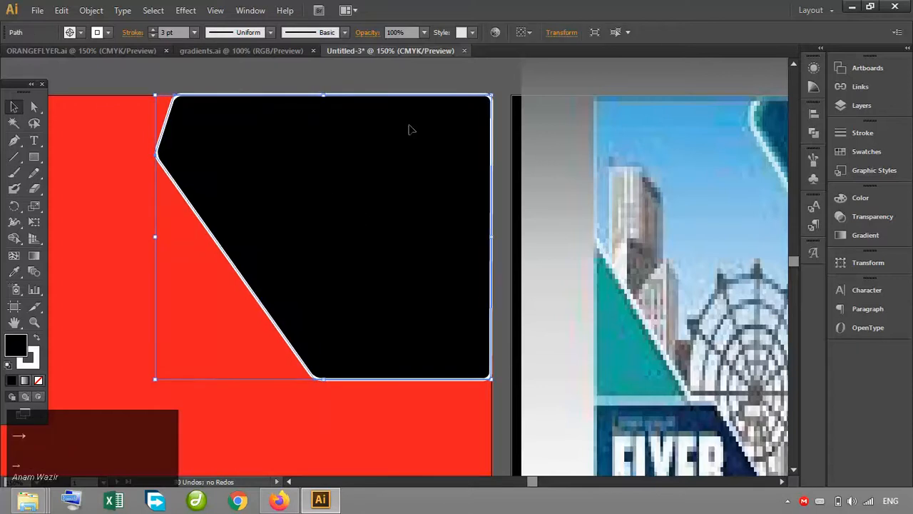
left_click(397, 84)
left_click(449, 155)
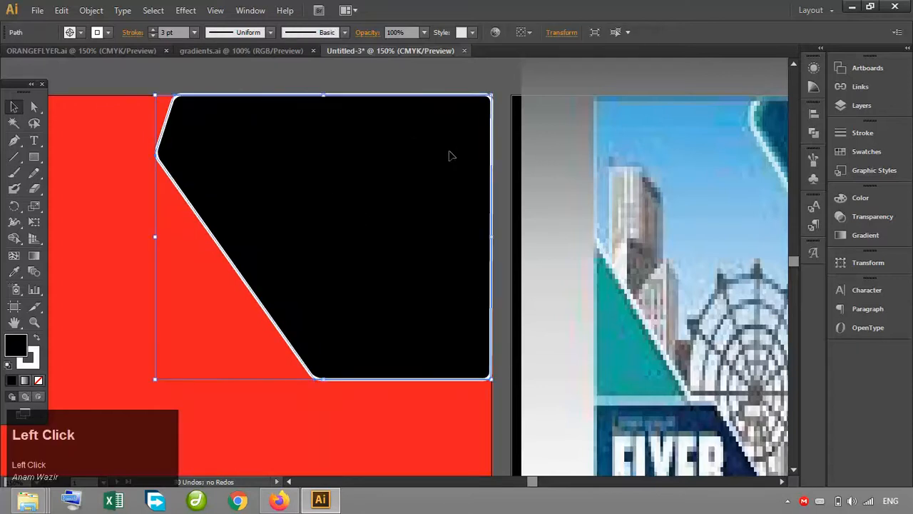
key("Right")
left_click(467, 78)
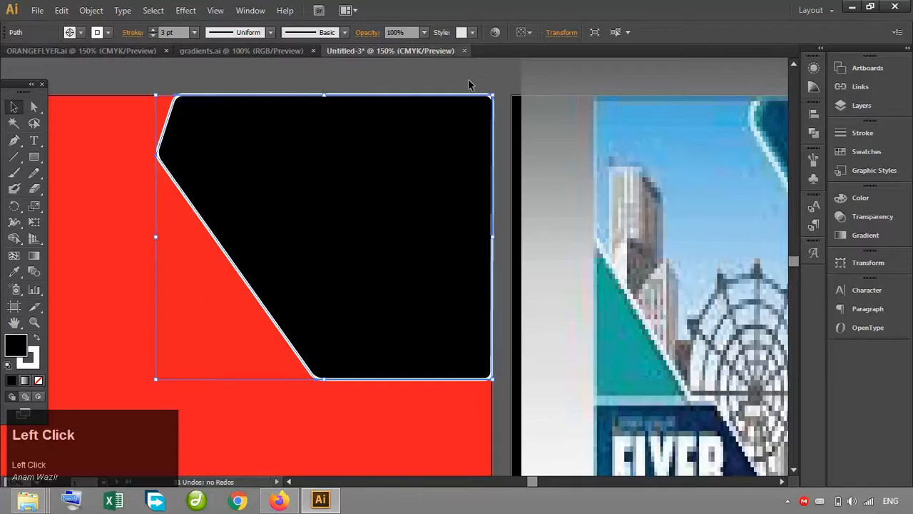
key("ctrl+minus")
key("ctrl+minus")
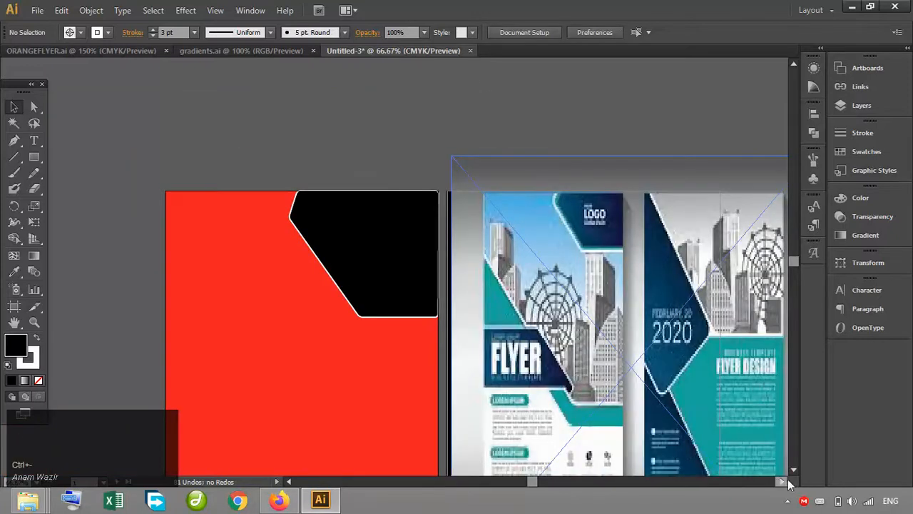
left_click(793, 471)
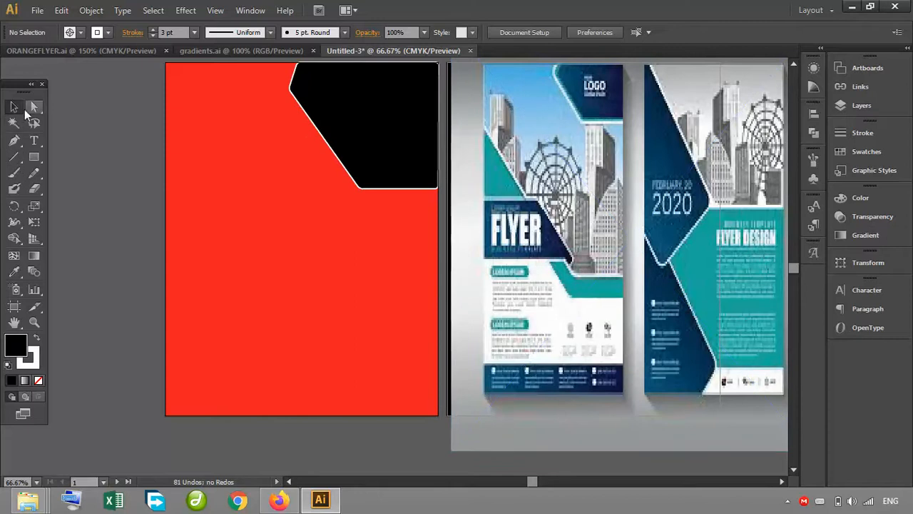
left_click(15, 141)
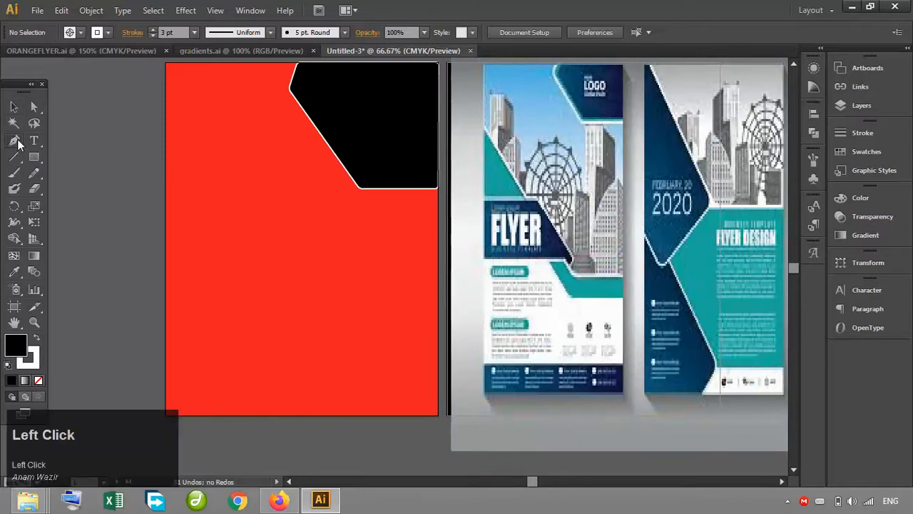
left_click(79, 33)
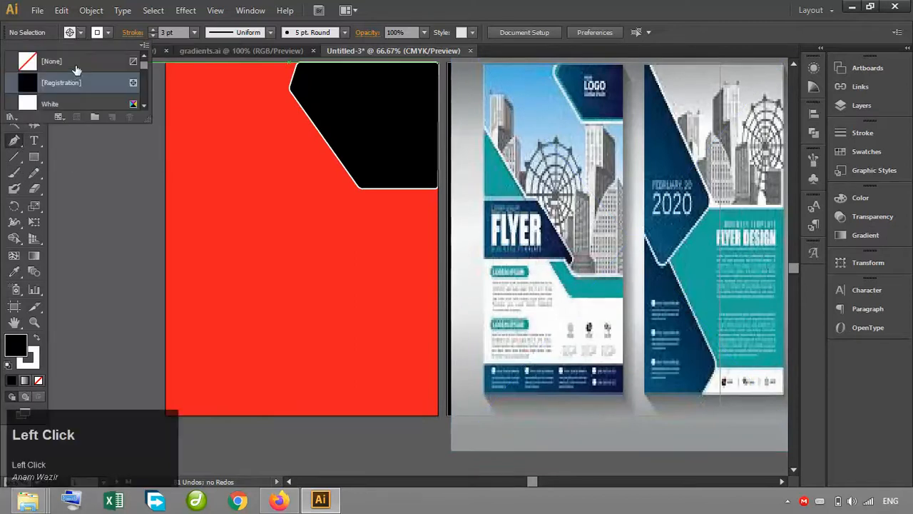
left_click(75, 64)
left_click(107, 165)
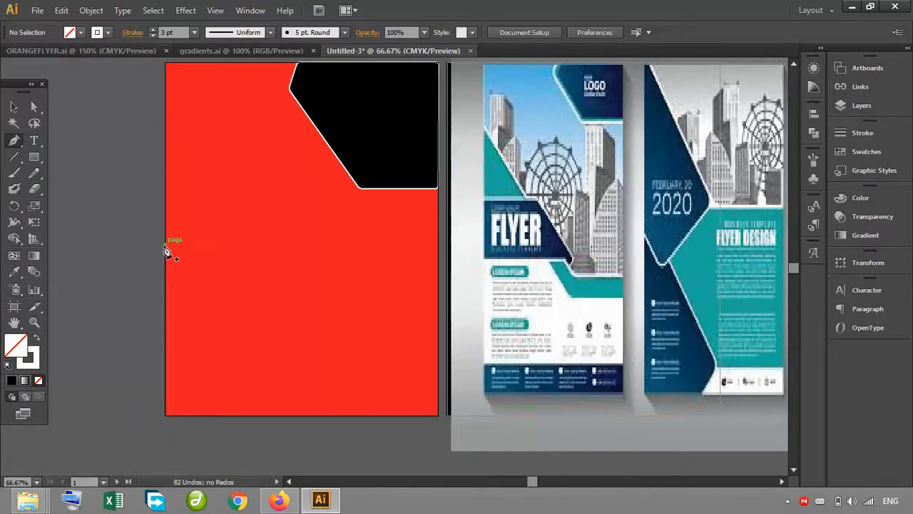
Step: Scale the black corner shape down proportionally to about three quarters of its size, keeping it in the artboard's upper-right corner
left_click(15, 107)
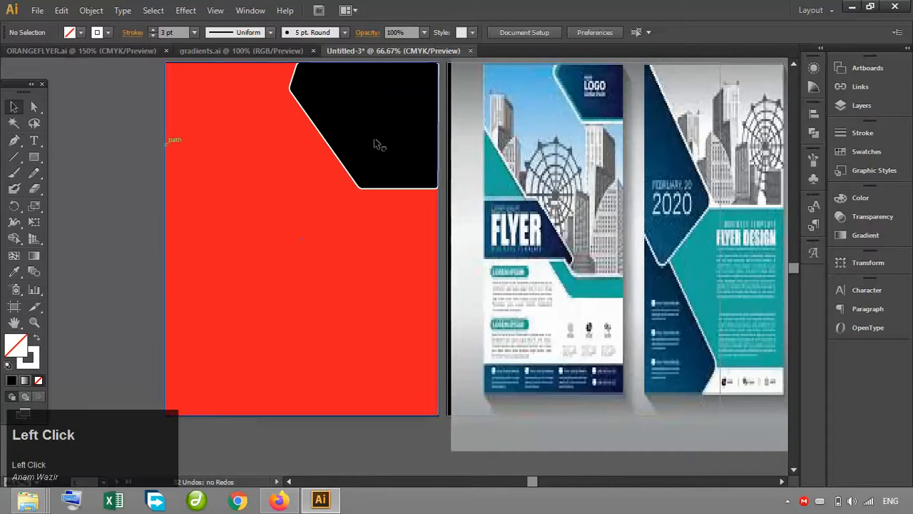
left_click(377, 144)
left_click_drag(287, 189, 315, 154)
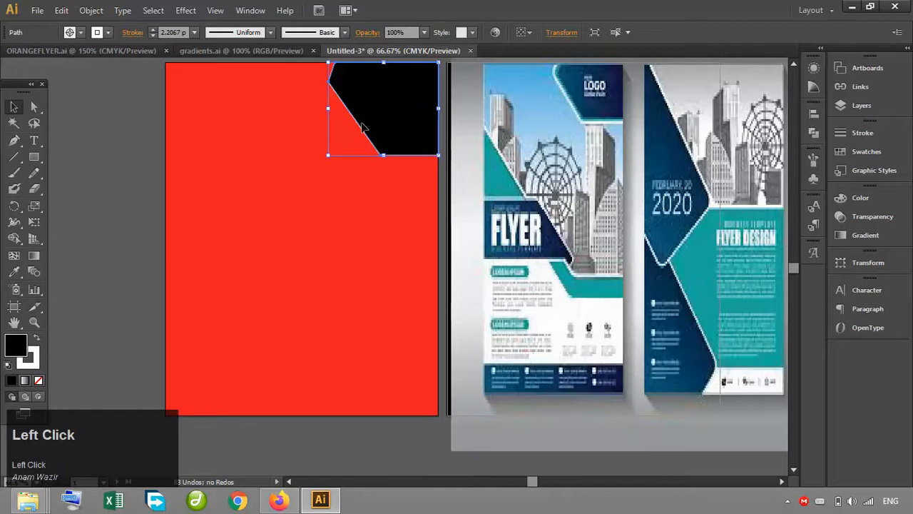
left_click(397, 174)
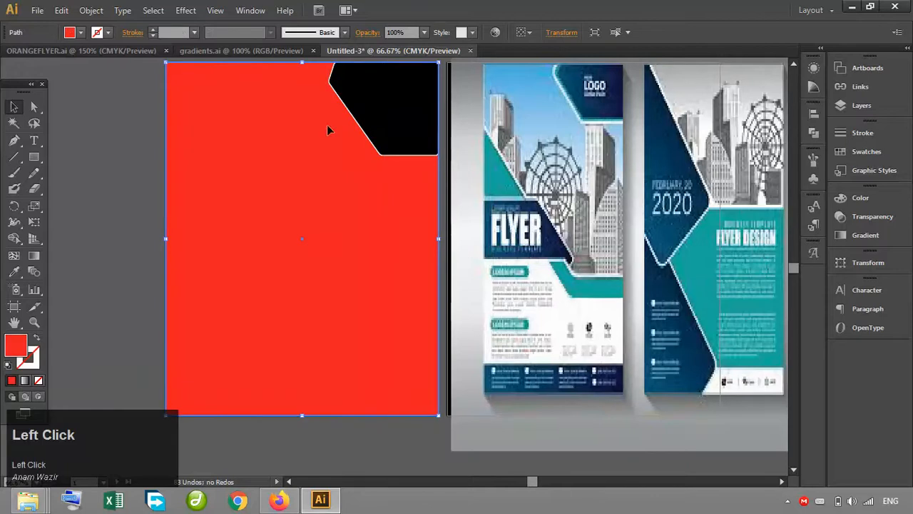
left_click(123, 179)
Step: Set the Pen tool up with no fill and a 1 pt white stroke
left_click(17, 140)
left_click(69, 32)
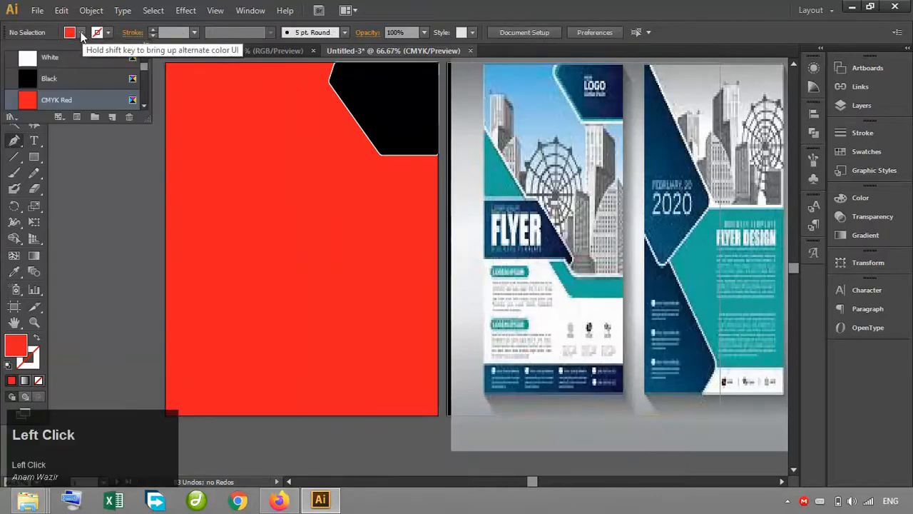
left_click(144, 54)
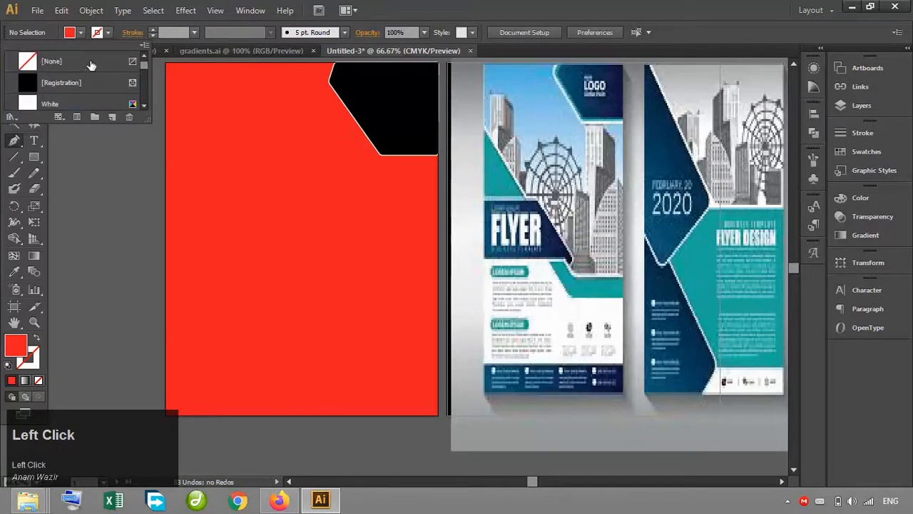
left_click(89, 61)
left_click(149, 25)
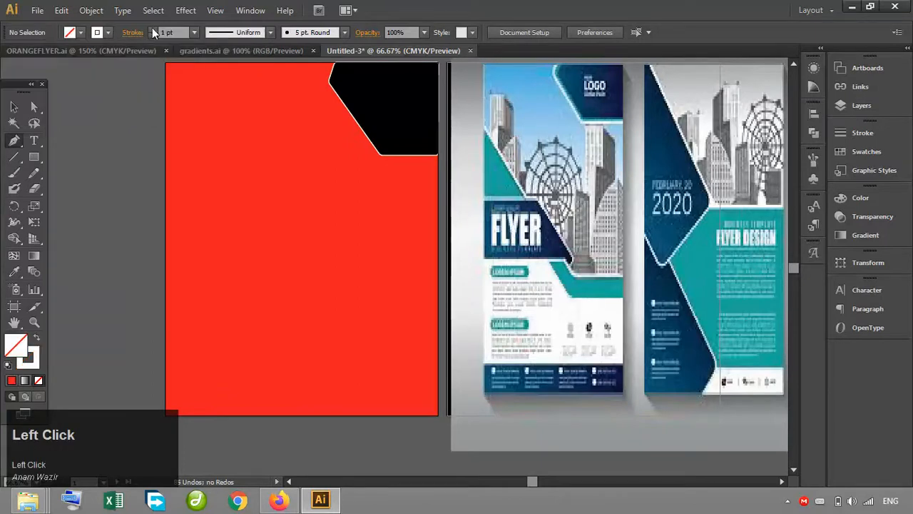
Step: Draw the banner's top edge from the artboard's left edge at about Y 332 pt, its slanted right side, and a rounded lower-right corner
left_click(165, 211)
left_click(257, 214)
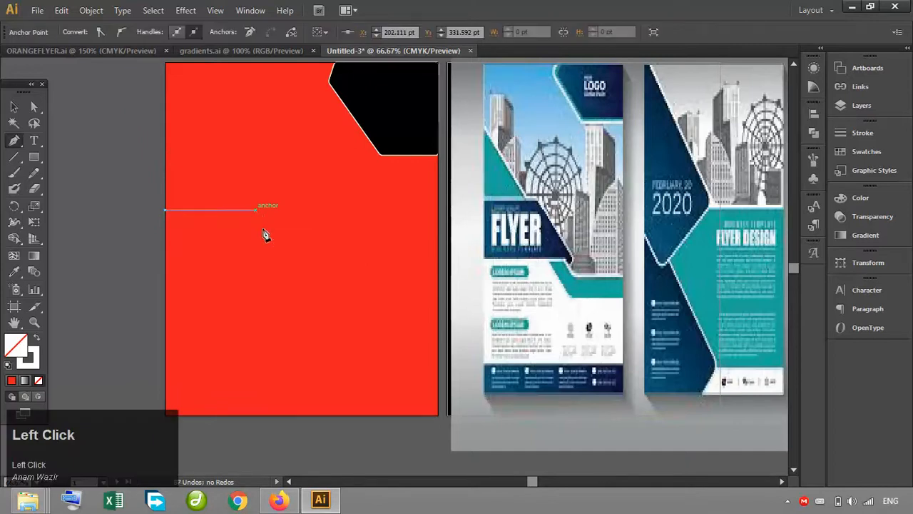
left_click(288, 283)
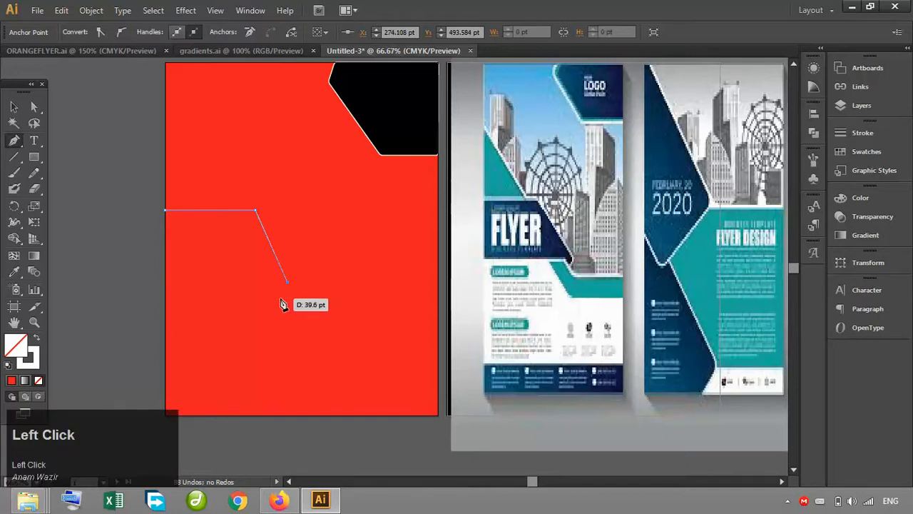
left_click_drag(283, 303, 265, 300)
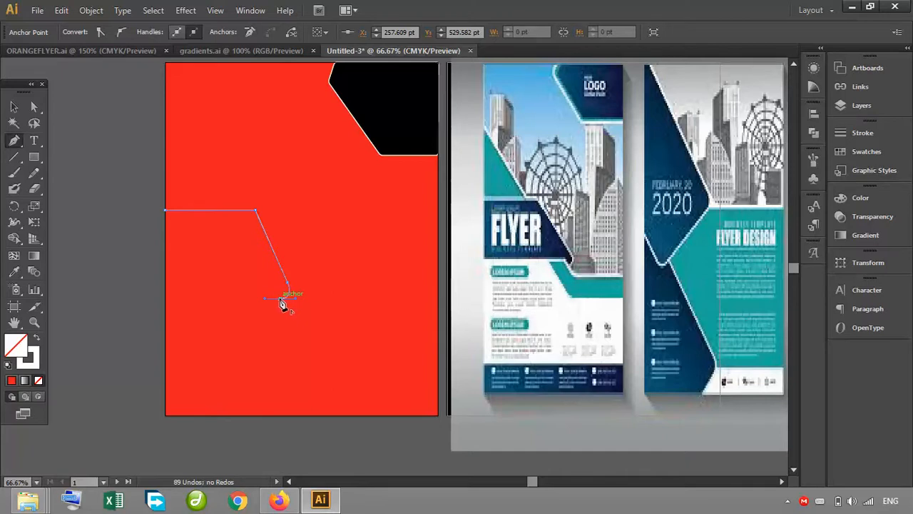
left_click(282, 298)
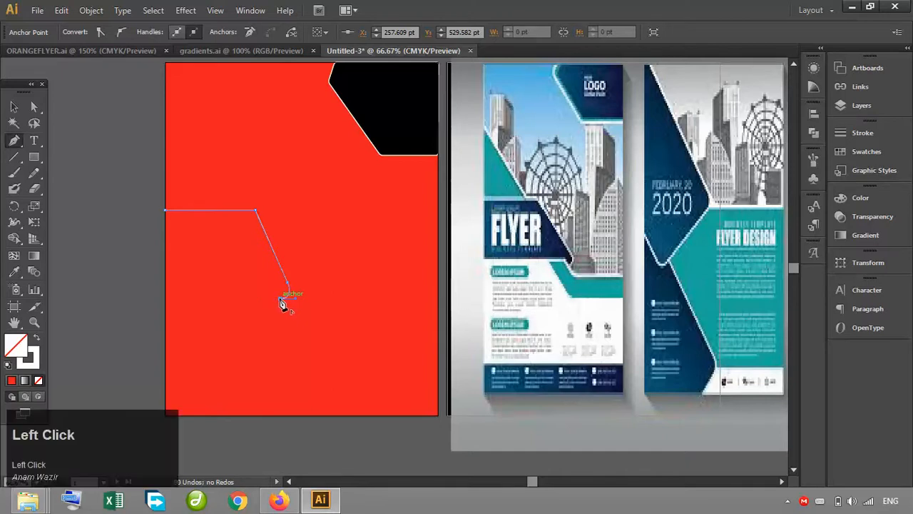
left_click_drag(281, 300, 285, 299)
left_click(14, 106)
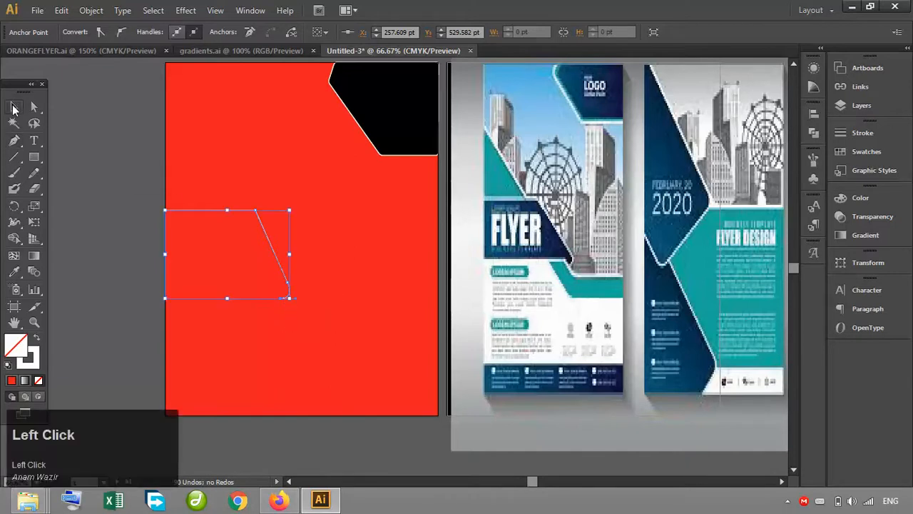
left_click(59, 116)
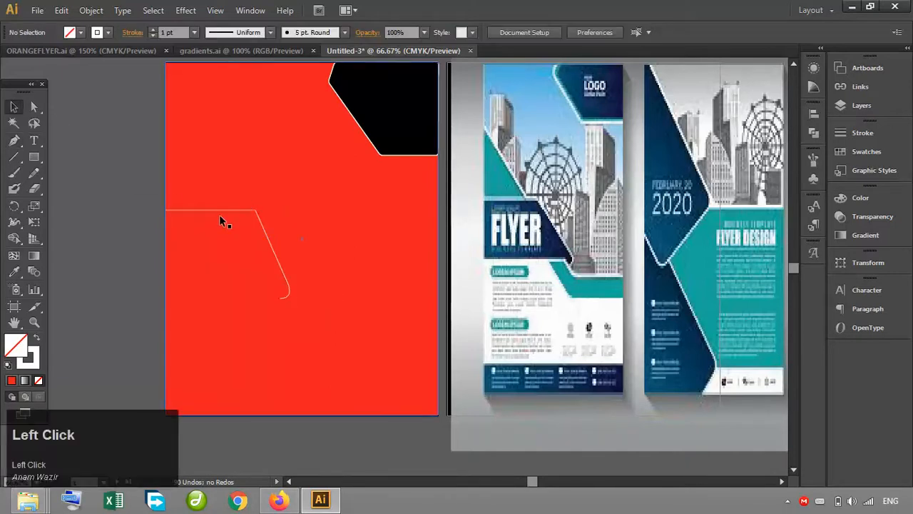
Step: Draw the banner's straight bottom edge between the rounded corner and the artboard's left edge at about Y 530 pt
left_click(14, 140)
left_click(282, 299)
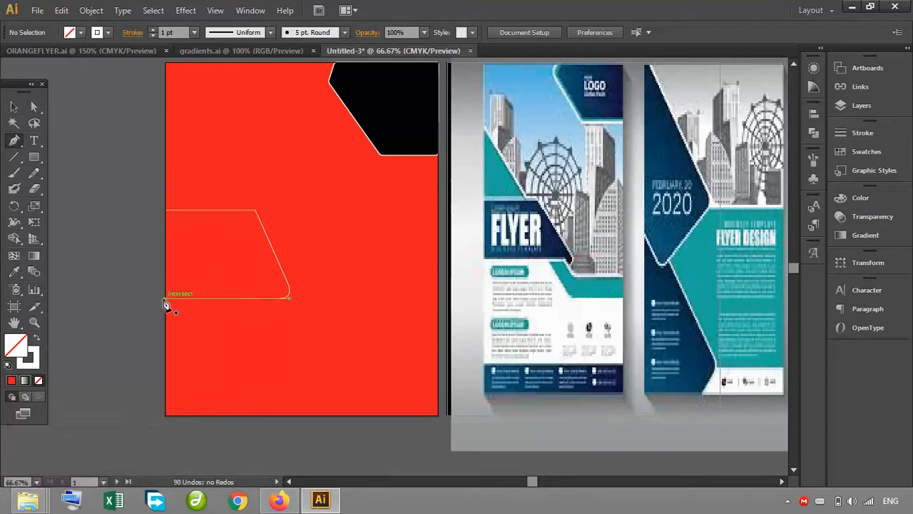
left_click(165, 299)
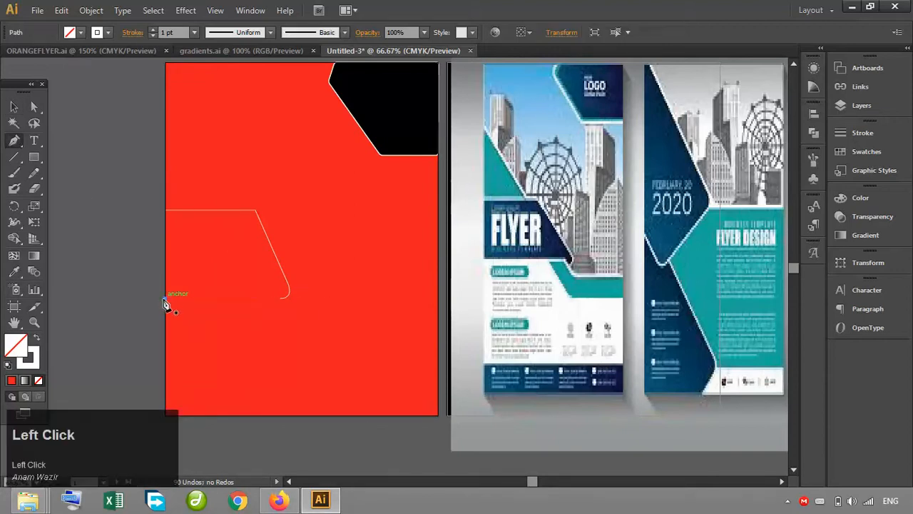
left_click(281, 300)
Step: Draw a separate line from the banner's lower-right corner diagonally down to about X 306, Y 564 pt, continuing horizontally to the artboard's right edge
left_click_drag(283, 303, 302, 323)
left_click(301, 318)
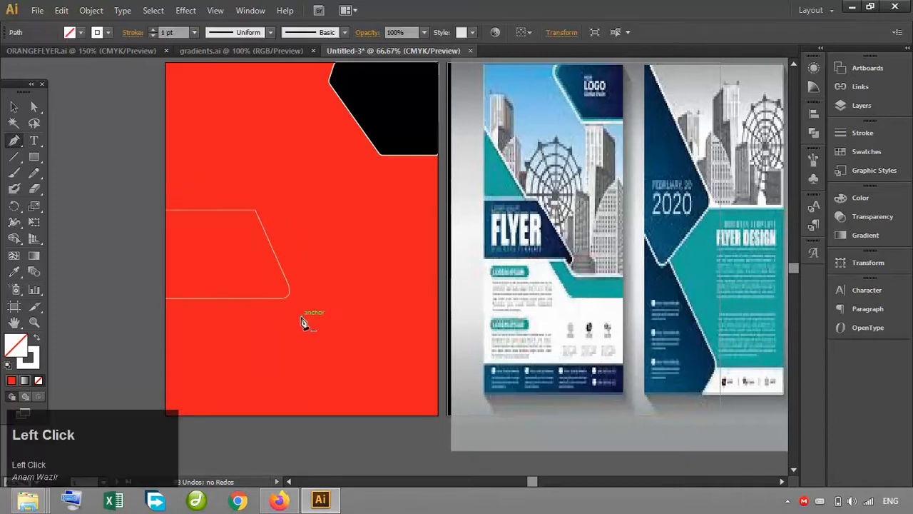
left_click(285, 300)
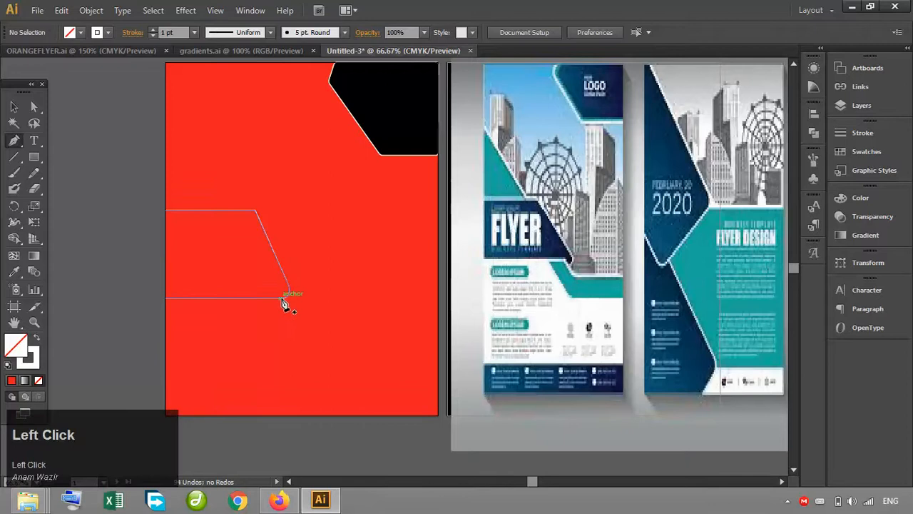
left_click_drag(296, 314, 301, 318)
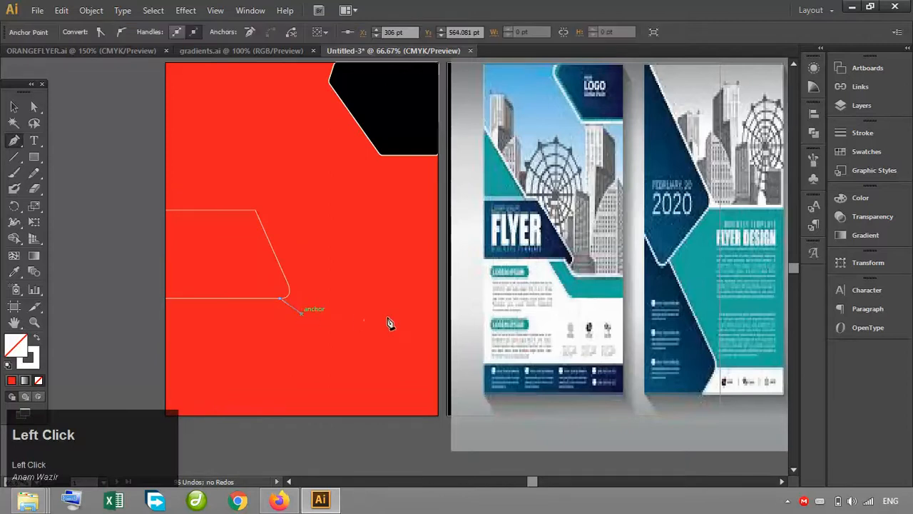
left_click(437, 314)
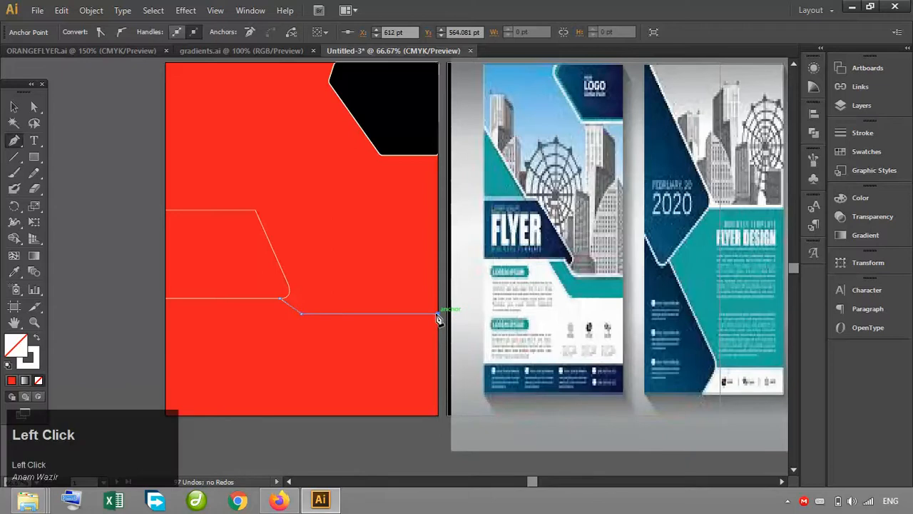
left_click(13, 106)
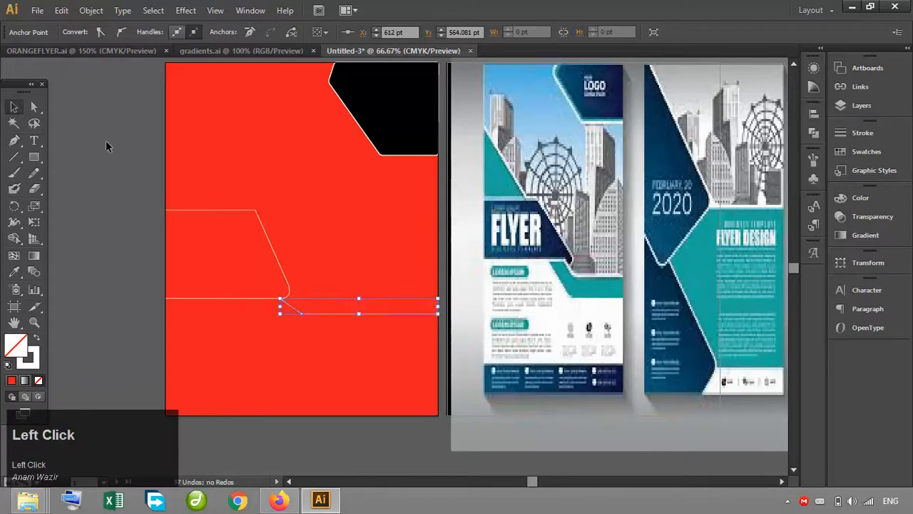
left_click(301, 265)
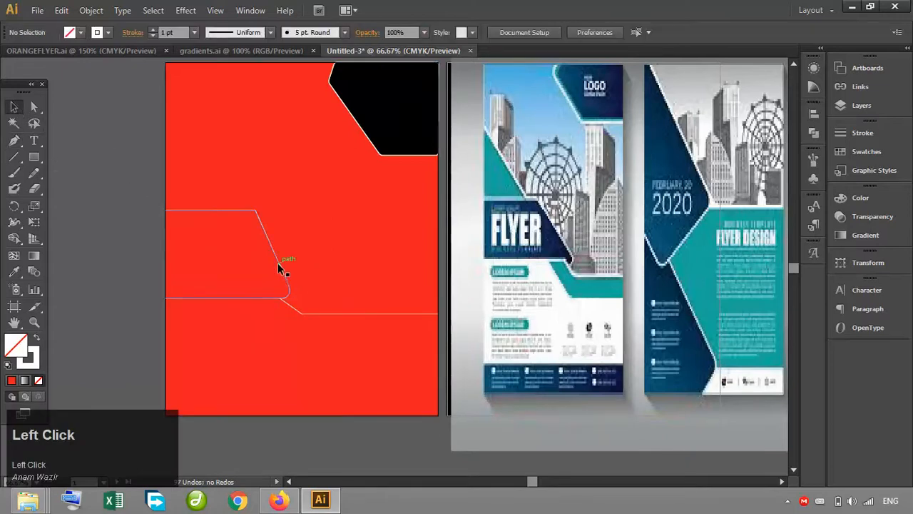
Step: Set the stroke weight of both the banner outline and the lower line to 3 pt
left_click(278, 262)
key("ctrl+equal")
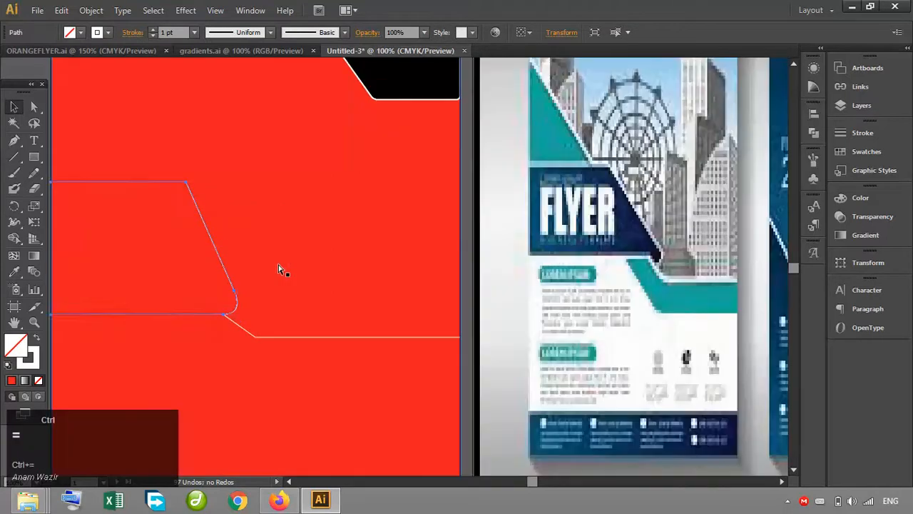
left_click(152, 29)
left_click(152, 29)
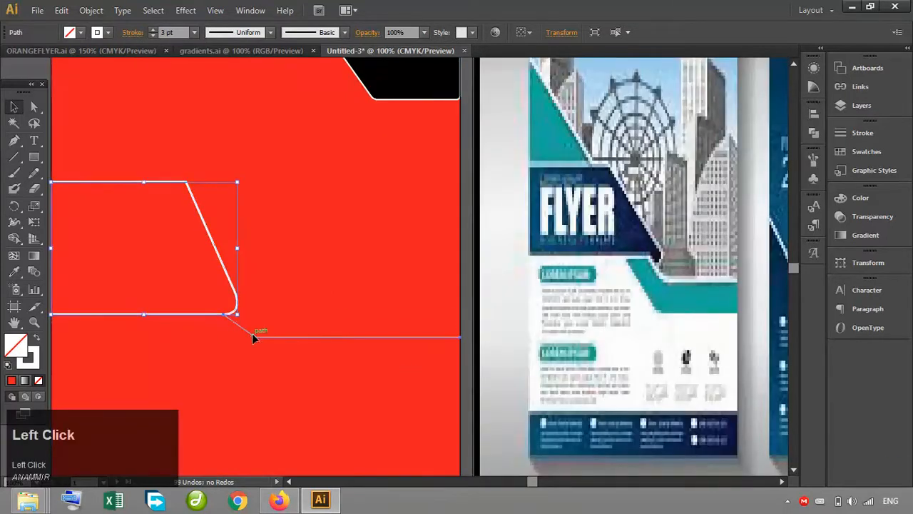
left_click(252, 333)
left_click(151, 30)
left_click(152, 29)
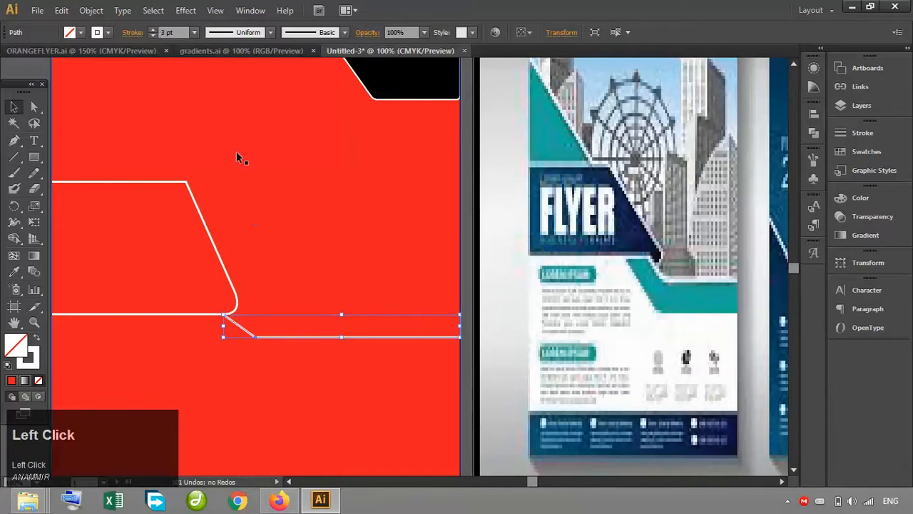
left_click(58, 75)
key("ctrl+minus")
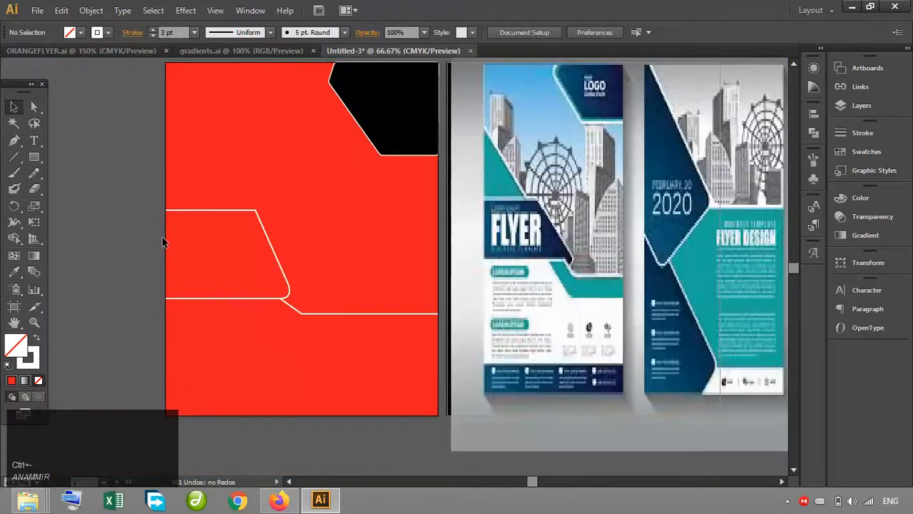
Step: Try nudging the lower line up, left and back down to join it under the banner's rounded corner
left_click(289, 298)
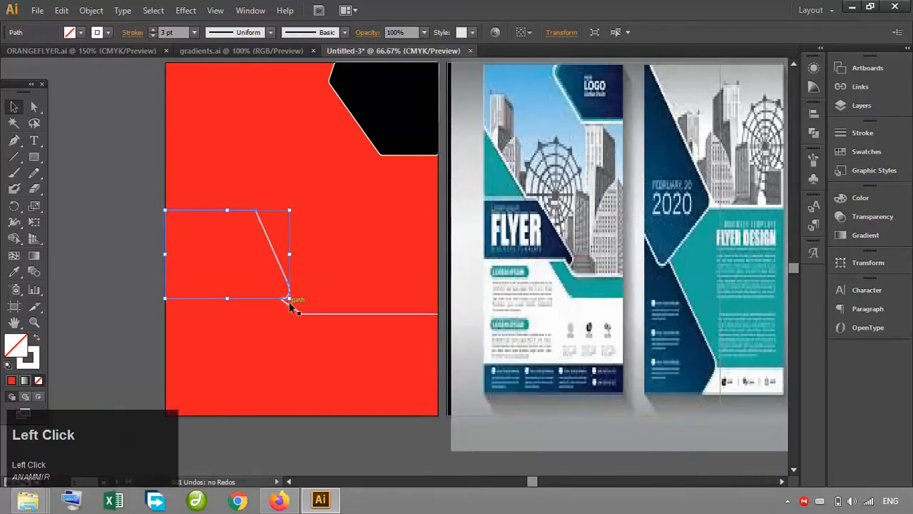
left_click(293, 305)
key("Up")
key("Up")
key("Up")
key("Up")
key("Up")
key("Up")
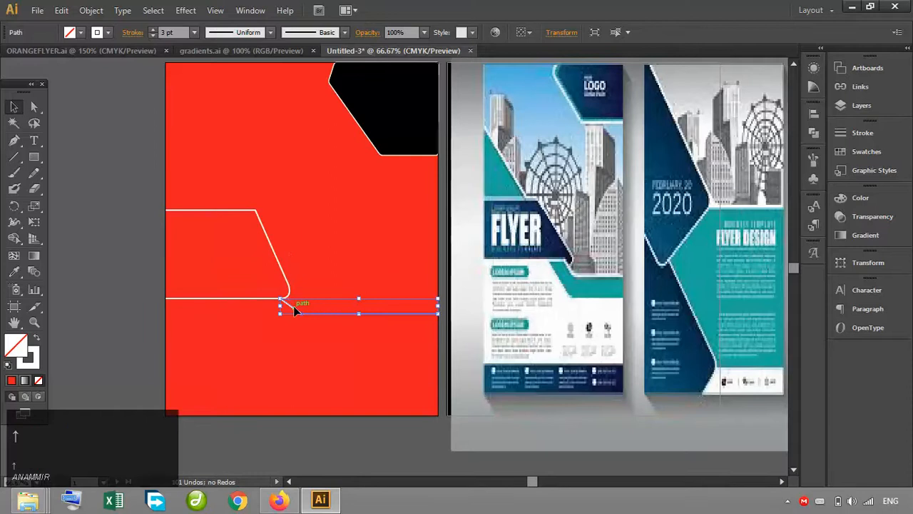
key("Left")
key("Left")
key("Left")
key("Left")
key("Left")
key("Left")
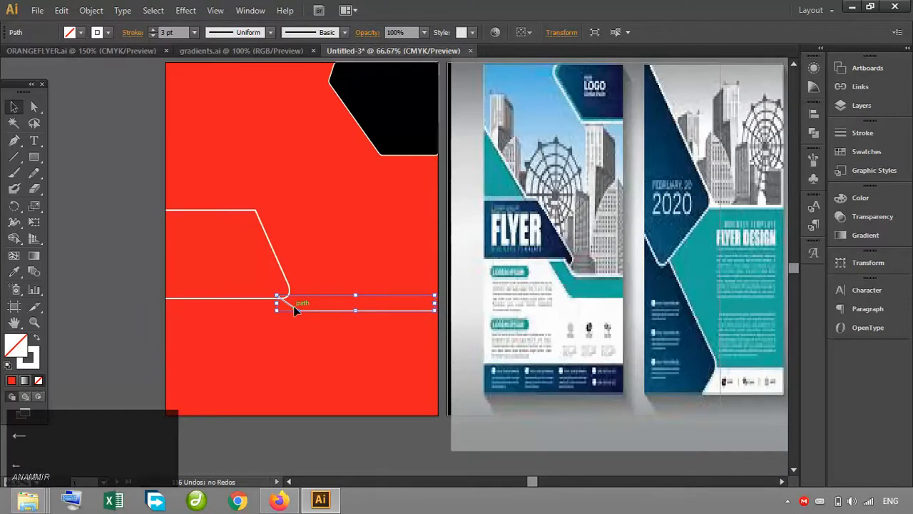
key("Left")
key("Left")
key("Left")
key("Left")
key("Down")
key("Down")
key("Down")
key("Down")
key("Down")
key("Down")
key("Down")
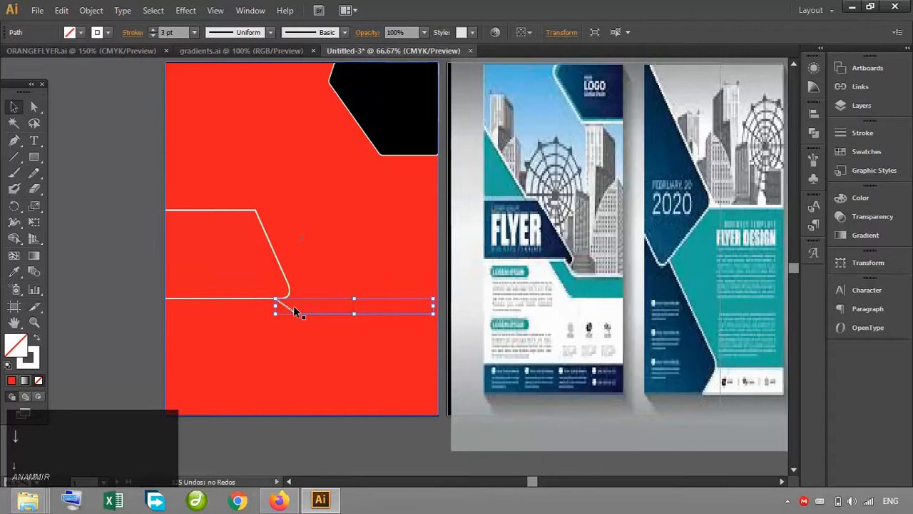
left_click(127, 207)
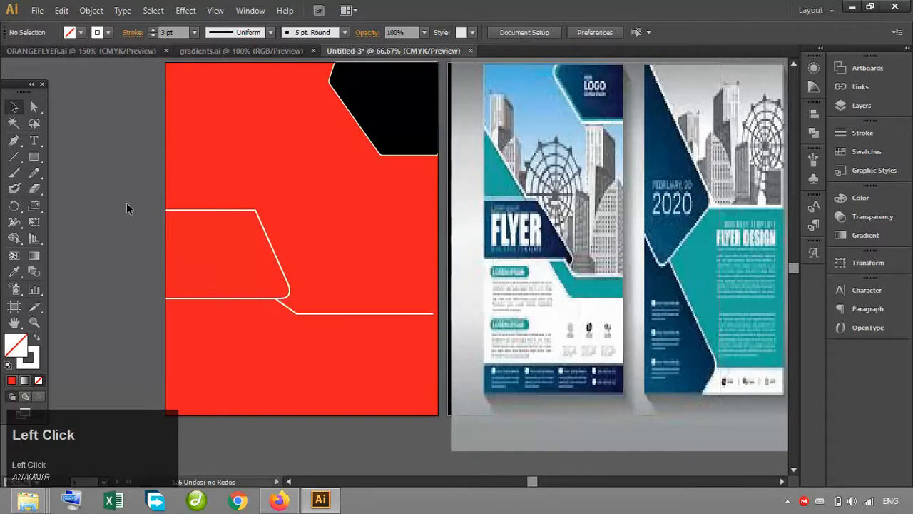
Step: Undo the nudges of the lower line until it meets the artboard's right edge again, and deselect it
key("ctrl+z")
key("ctrl+z")
key("ctrl+z")
key("ctrl+z")
key("ctrl+z")
key("ctrl+z")
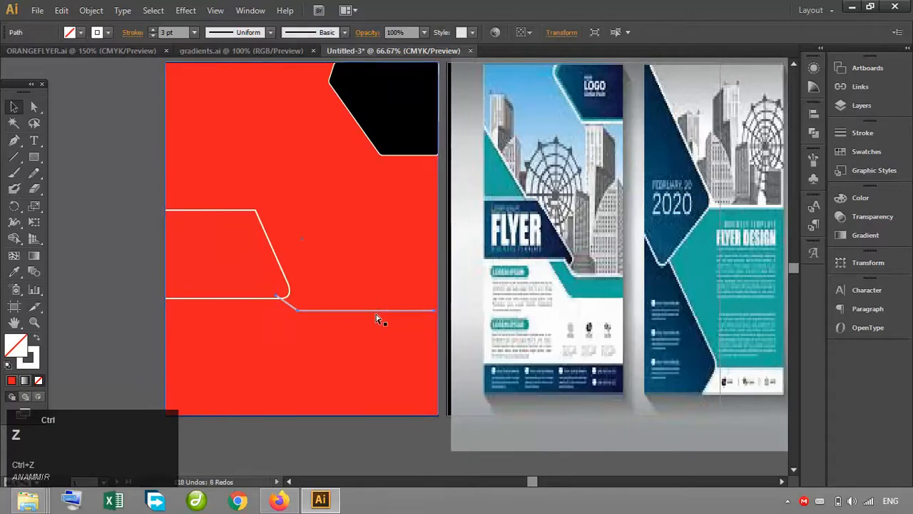
key("ctrl+z")
key("ctrl+z")
key("ctrl+z")
key("ctrl+z")
key("ctrl+z")
key("ctrl+z")
key("ctrl+z")
key("ctrl+z")
key("ctrl+z")
key("ctrl+z")
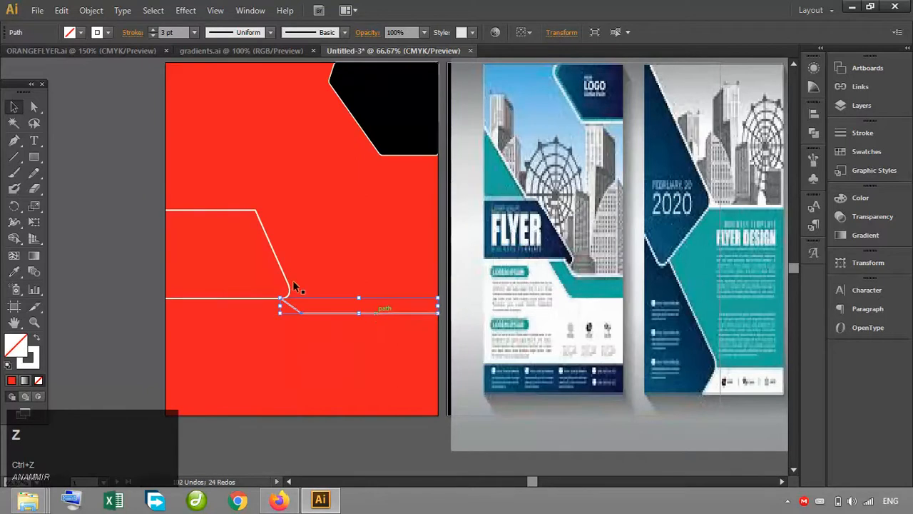
left_click(116, 152)
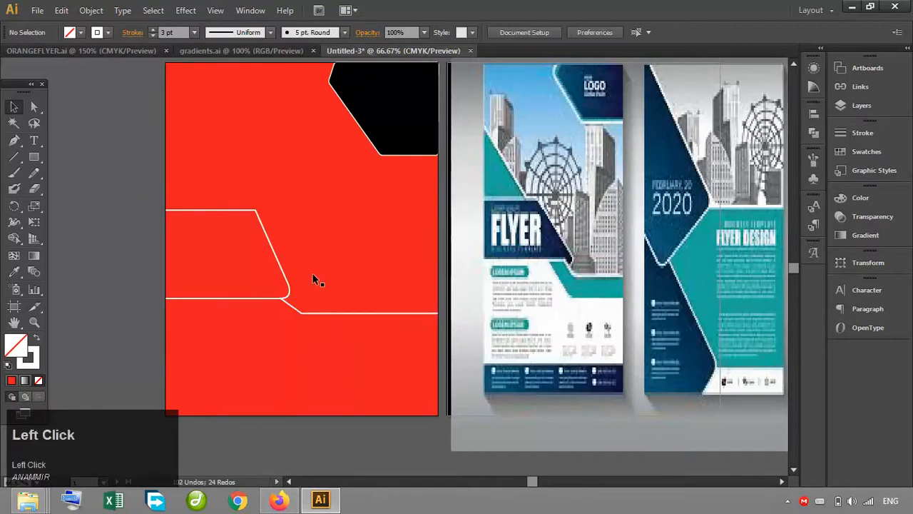
Step: Set the stroke weight of both the banner outline and the lower line to 6 pt
left_click(276, 255)
left_click(152, 30)
left_click(153, 29)
left_click(153, 30)
left_click(324, 313)
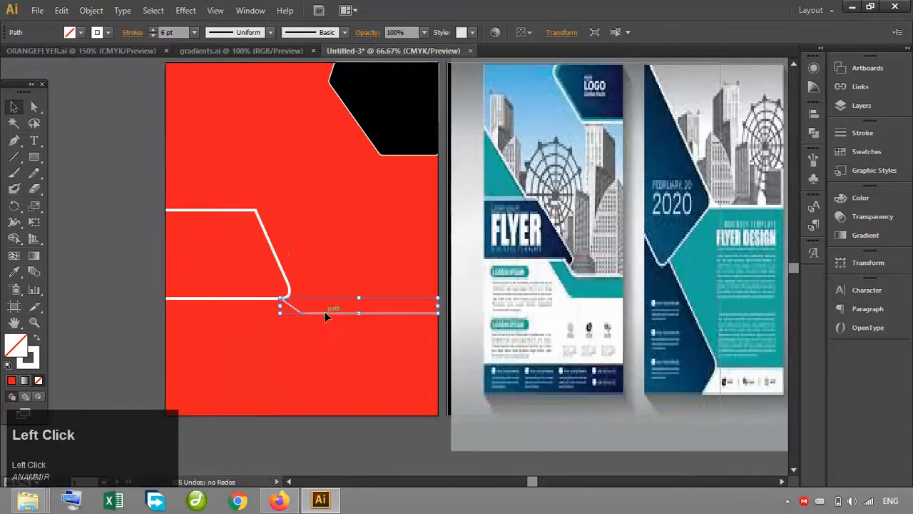
left_click(152, 29)
left_click(152, 29)
left_click(152, 30)
left_click(135, 148)
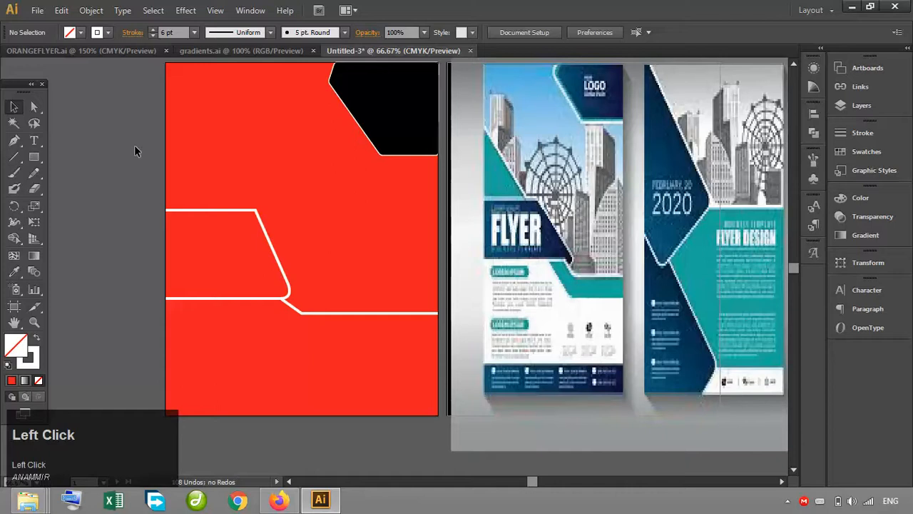
Step: Close the banner outline with a vertical Pen segment along the artboard's left edge, joining its top and bottom ends
left_click(282, 267)
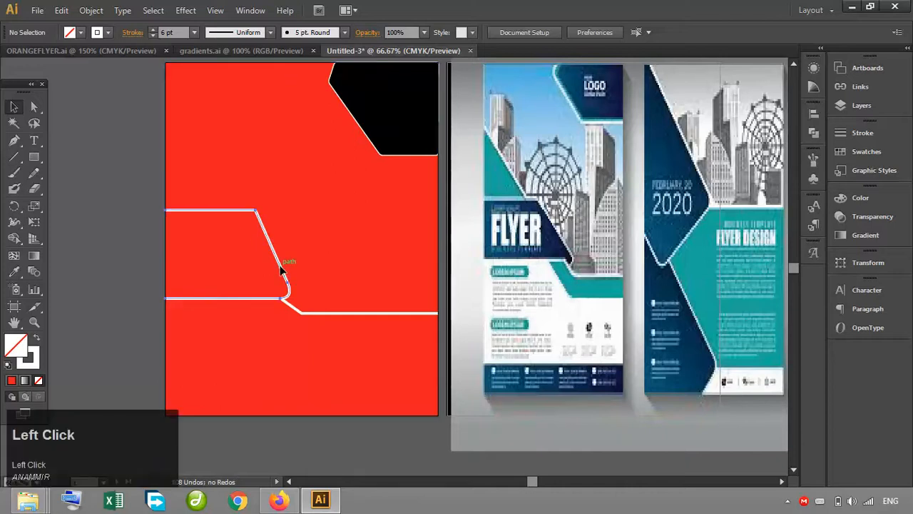
left_click(15, 142)
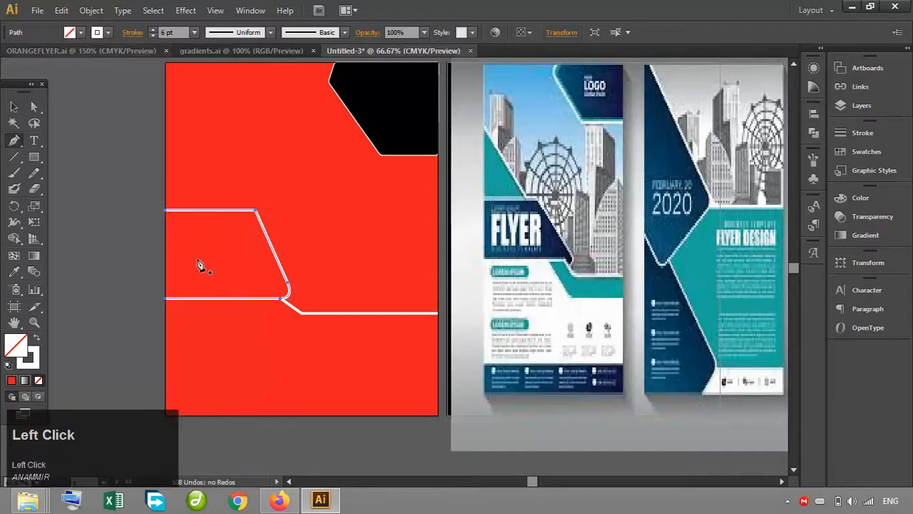
left_click(167, 215)
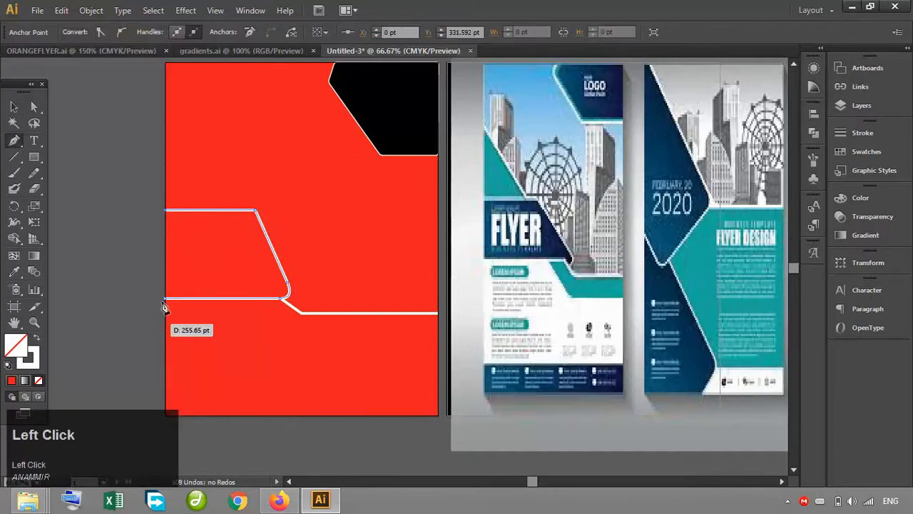
left_click(166, 301)
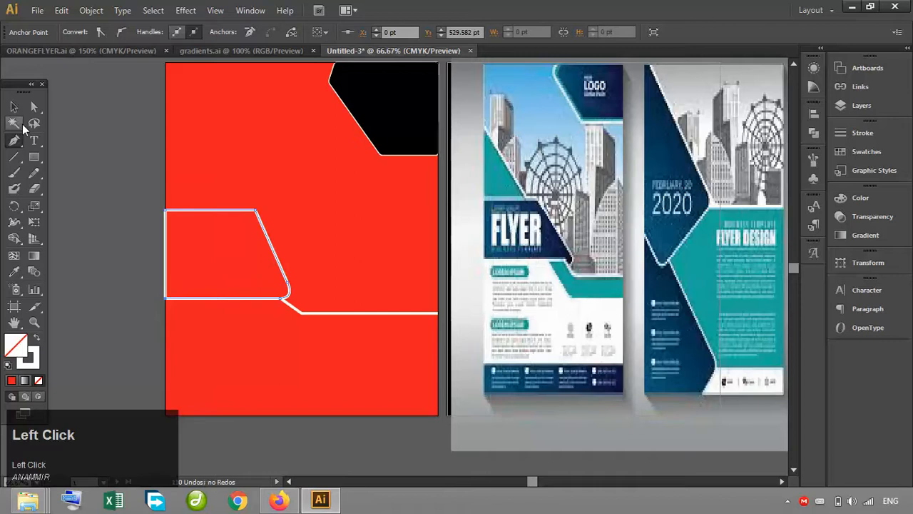
Step: Nudge the closed banner outline slightly to the right so its vertical side sits inside the artboard's left edge, and deselect it
left_click(14, 107)
left_click(87, 112)
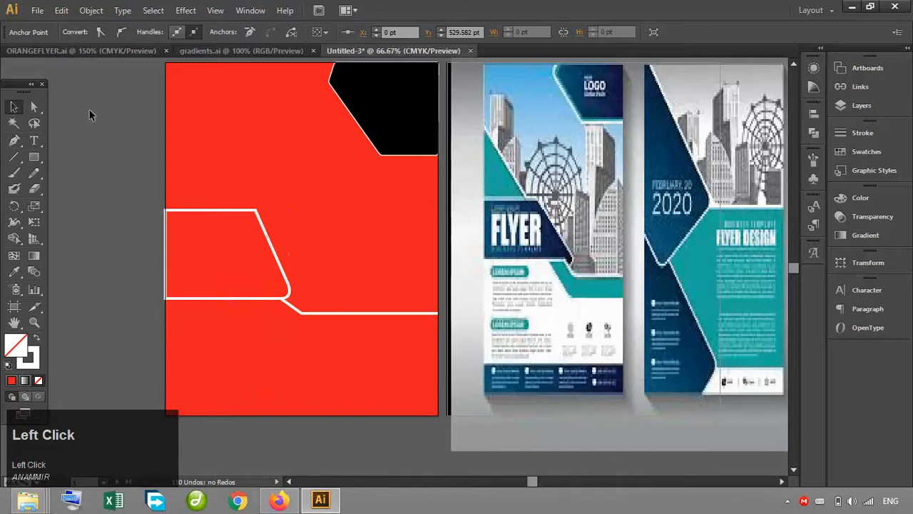
left_click(208, 211)
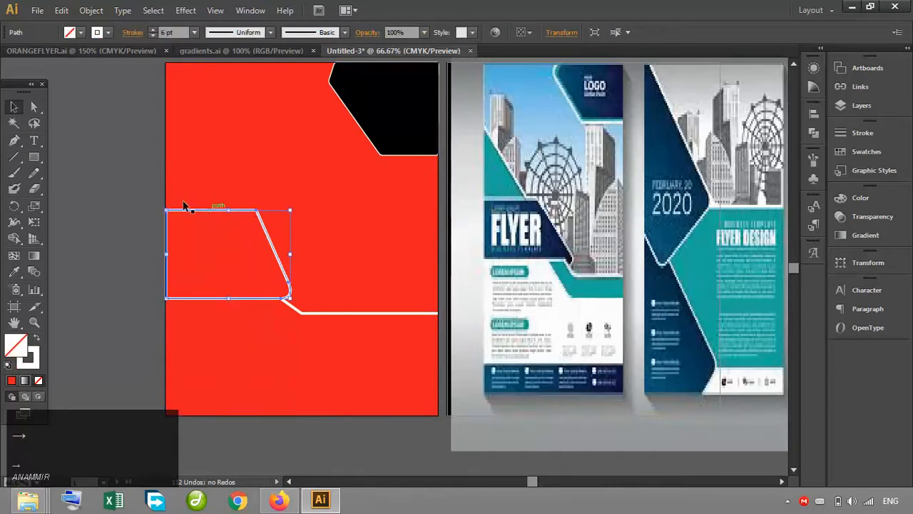
left_click(154, 197)
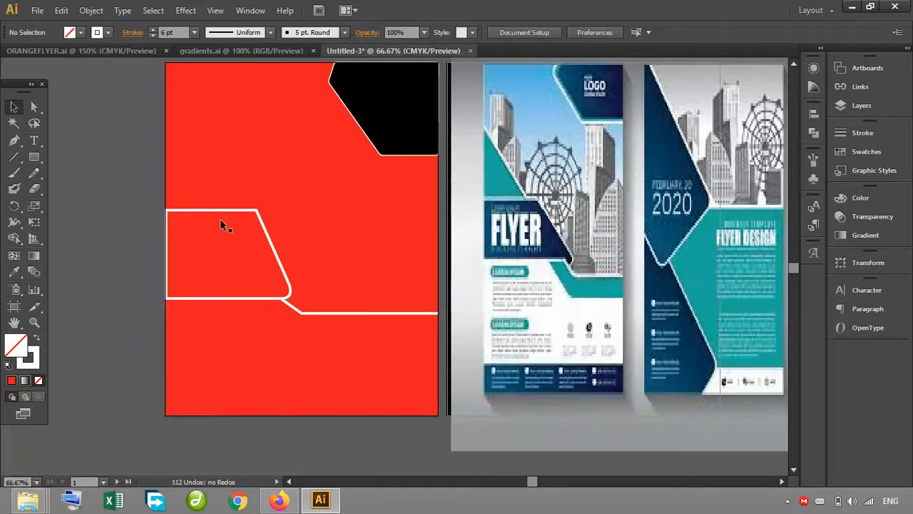
Step: Move the banner outline and the lower line up together in small nudges to match the reference flyer, and deselect them
key("ctrl+minus")
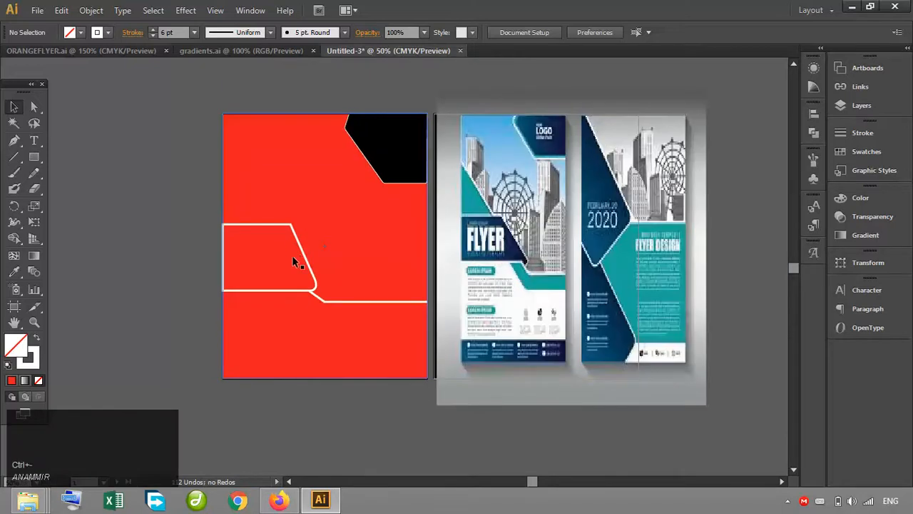
left_click(304, 252)
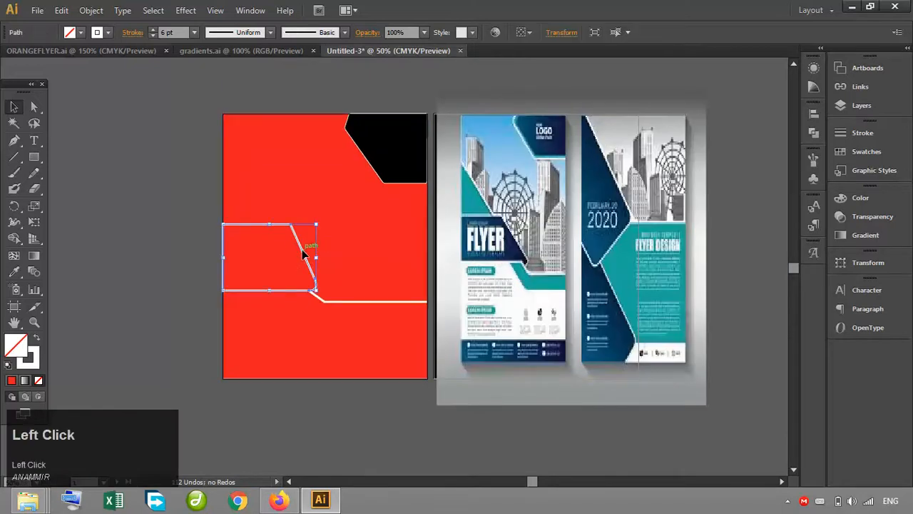
left_click(363, 302, "shift")
key("Up")
key("Up")
key("Up")
key("Up")
key("Up")
key("Up")
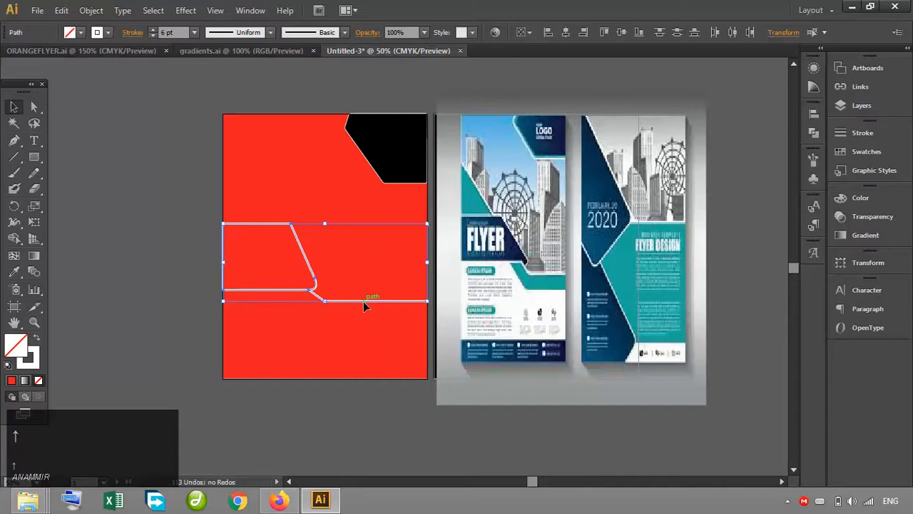
key("Up")
key("Up")
key("Up")
key("Up")
key("Up")
key("Up")
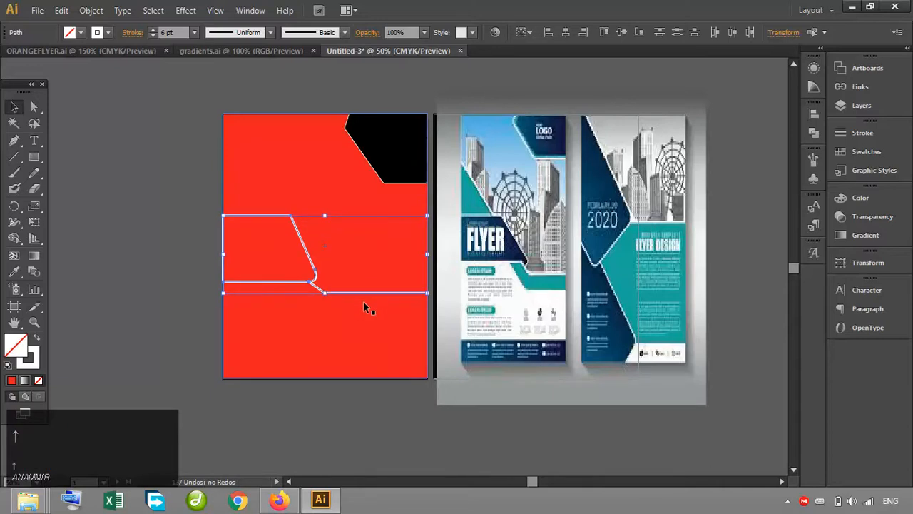
left_click(188, 250)
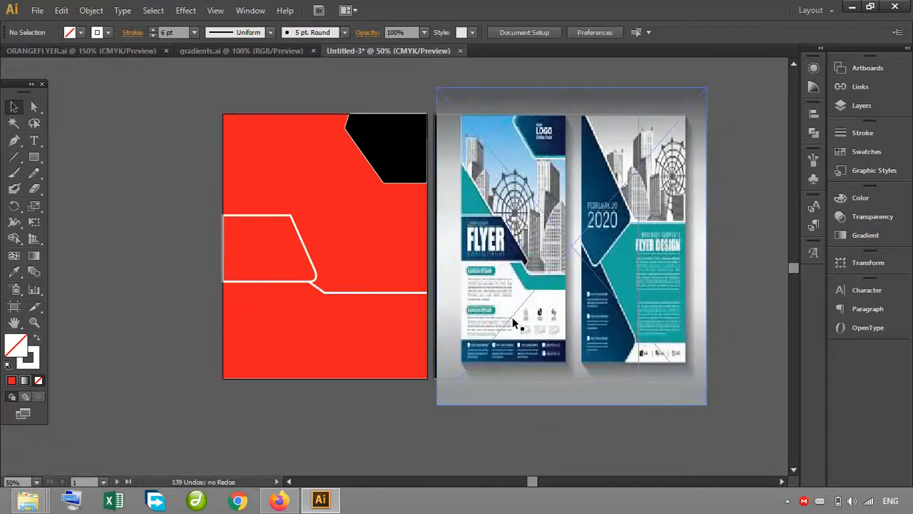
Step: Start a Pen outline at the banner's bottom-left corner, down the artboard's left edge, across at Y 755 pt and up the right edge to Y 581 pt
left_click(16, 140)
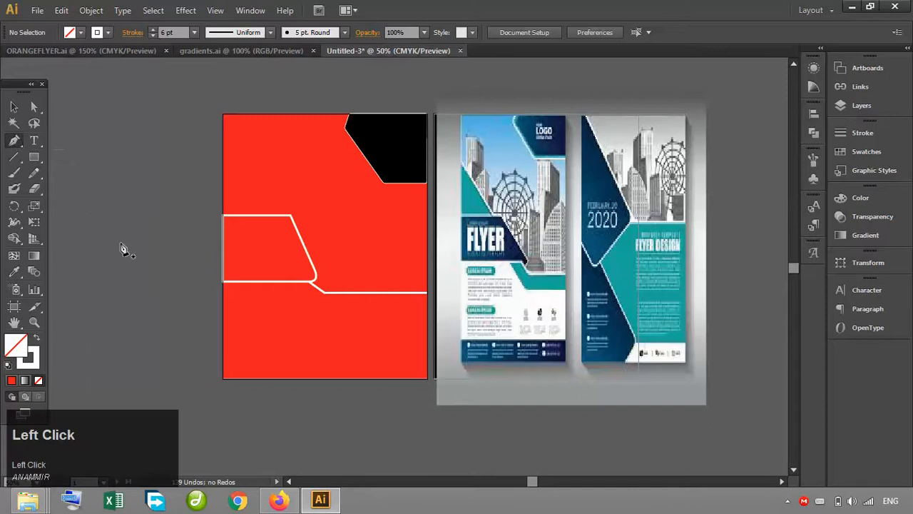
left_click(225, 284)
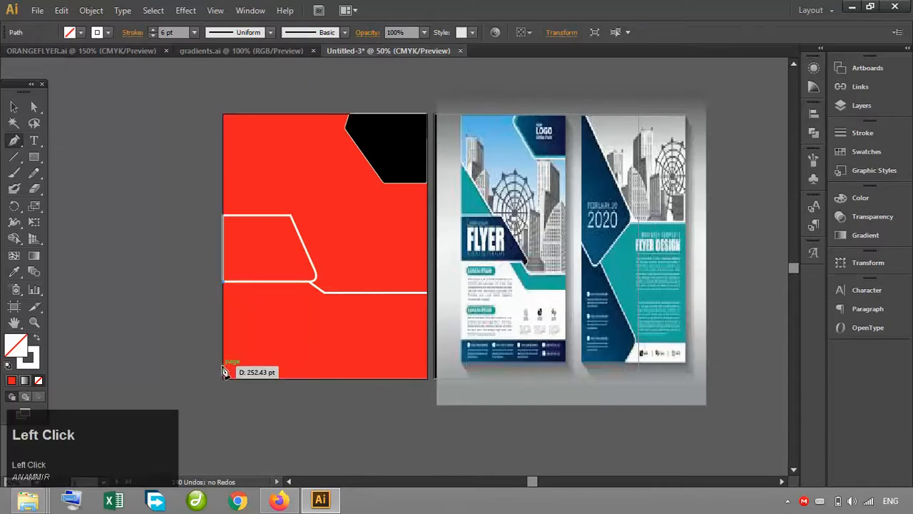
left_click(224, 369)
left_click(428, 368)
left_click(429, 309)
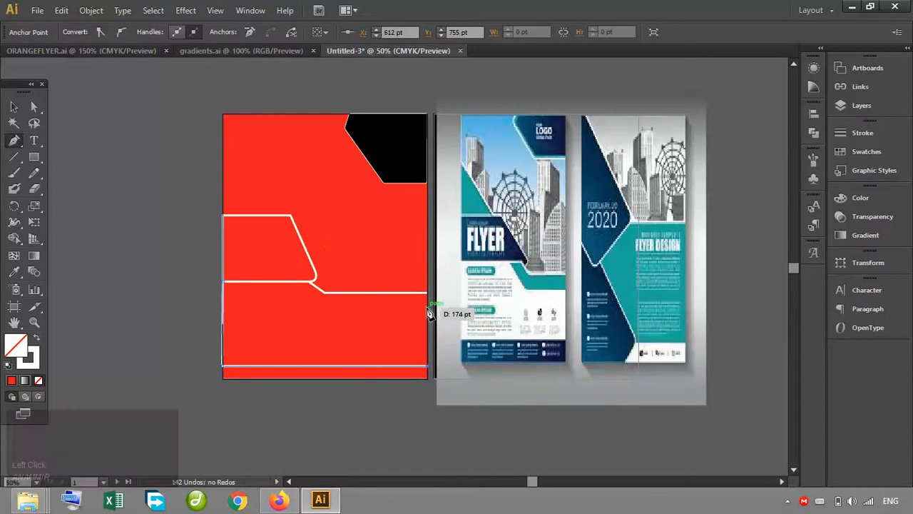
Step: Finish the content panel outline with a horizontal segment to X 306 pt and a diagonal up to the banner's bottom edge, closing it at its start
left_click(318, 314, "shift")
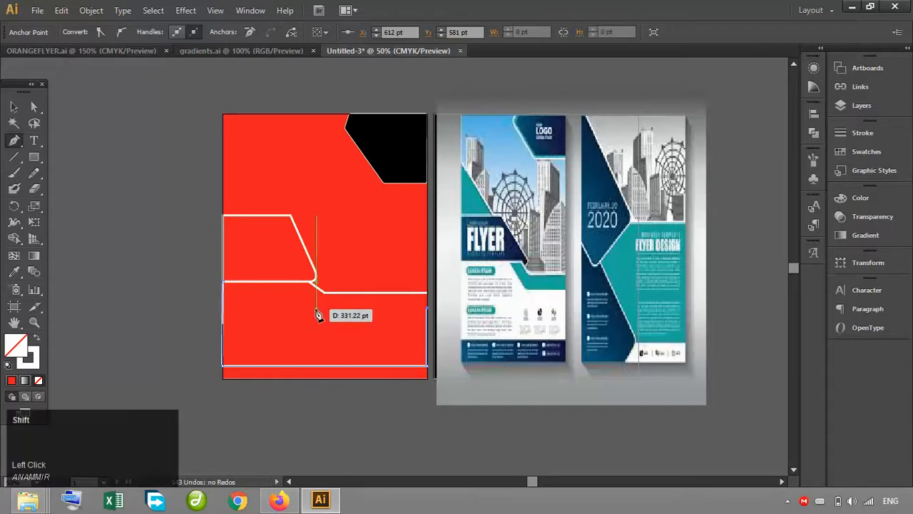
left_click(322, 309)
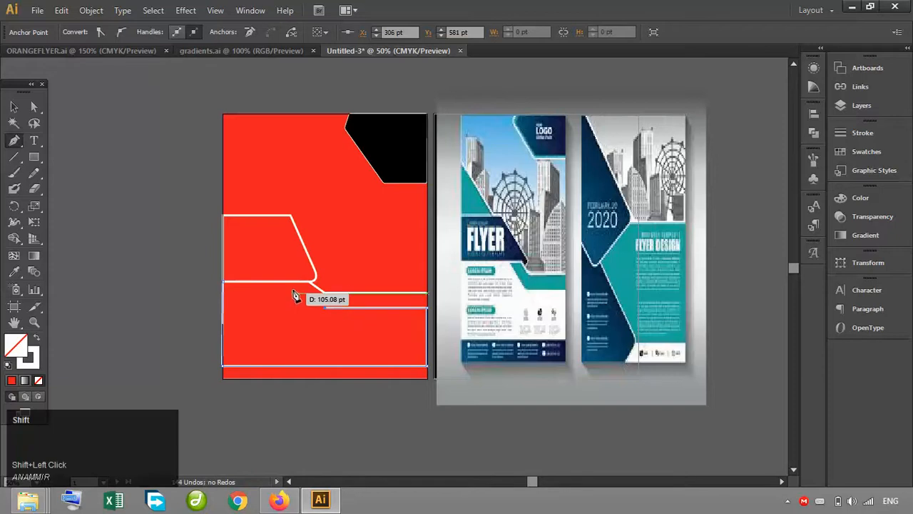
left_click(296, 286)
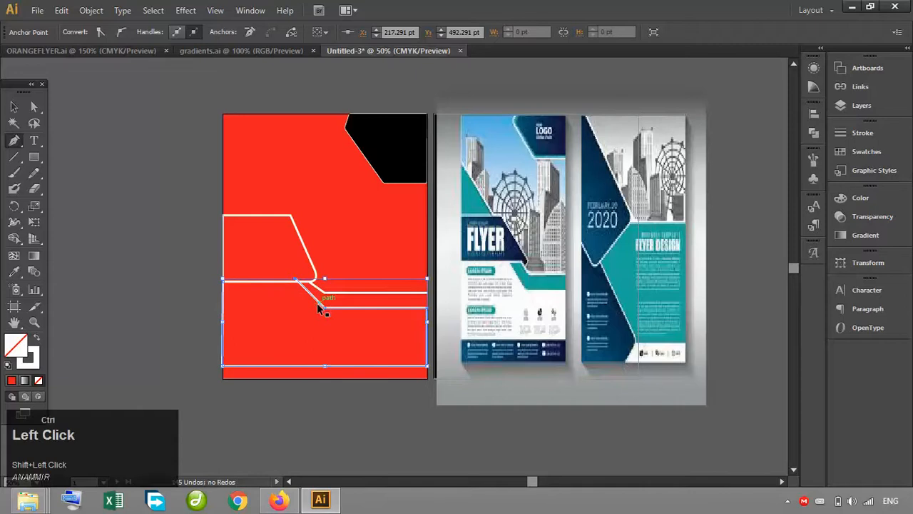
key("ctrl+z")
left_click(295, 284)
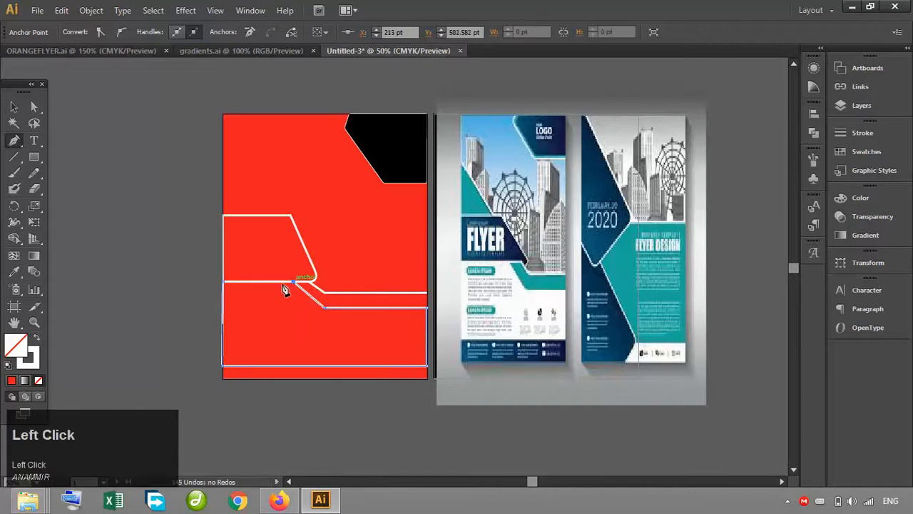
left_click(224, 283)
left_click(12, 107)
left_click(124, 167)
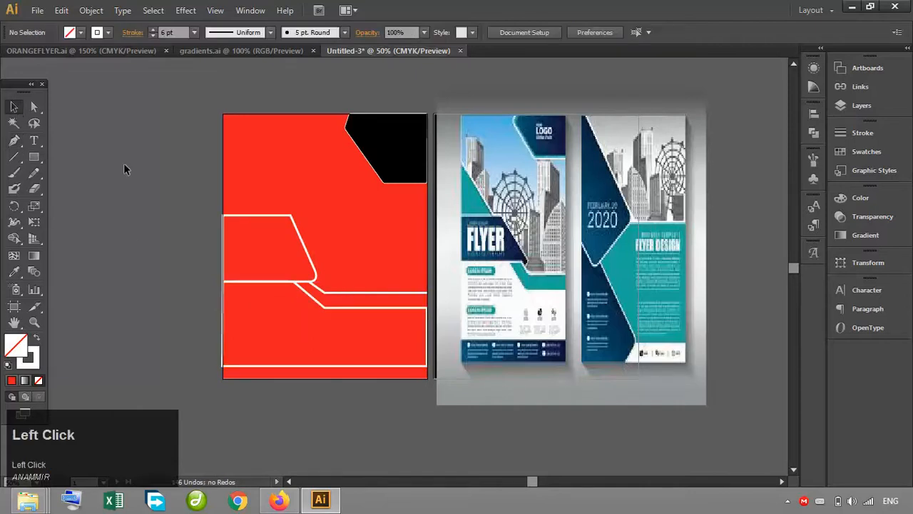
Step: Set the stroke weight of the banner outline, the lower line and the content panel outline to 3 pt
key("ctrl+equal")
key("ctrl+equal")
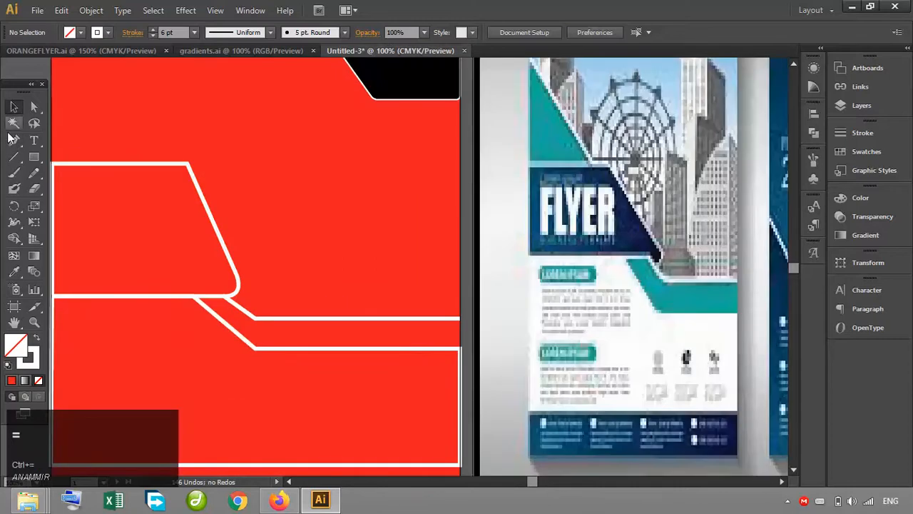
left_click(14, 323)
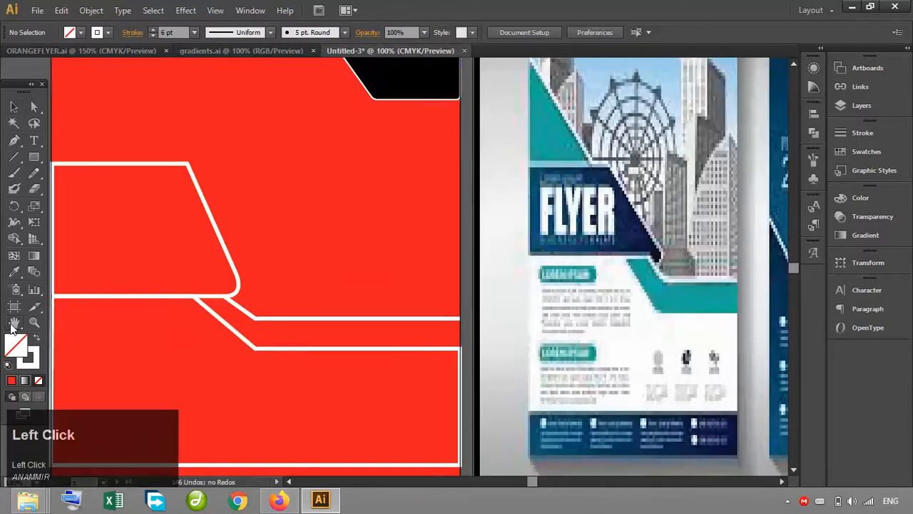
left_click_drag(246, 358, 337, 299)
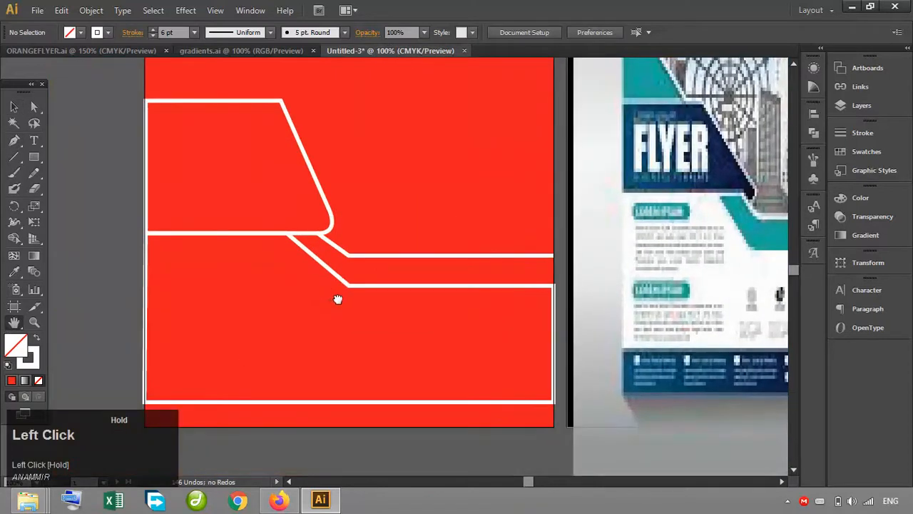
left_click(13, 107)
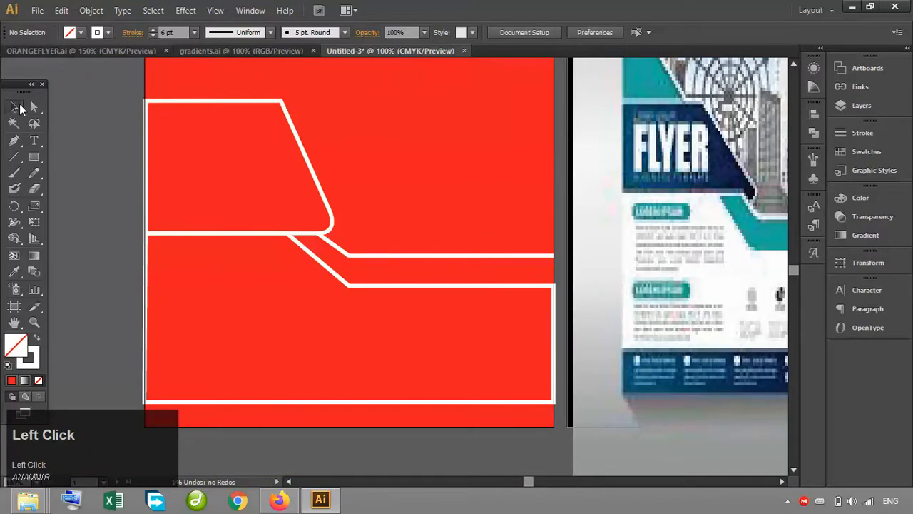
left_click(332, 214)
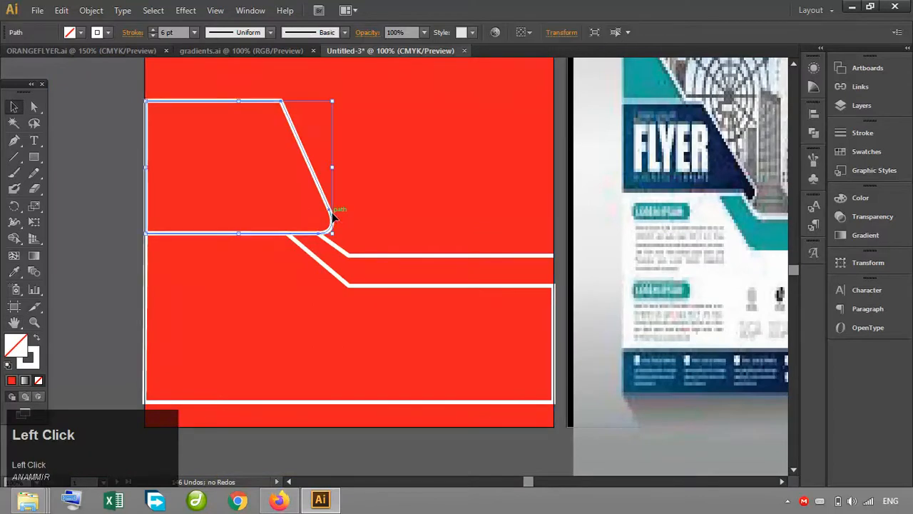
left_click(347, 251, "shift")
left_click(348, 287, "shift")
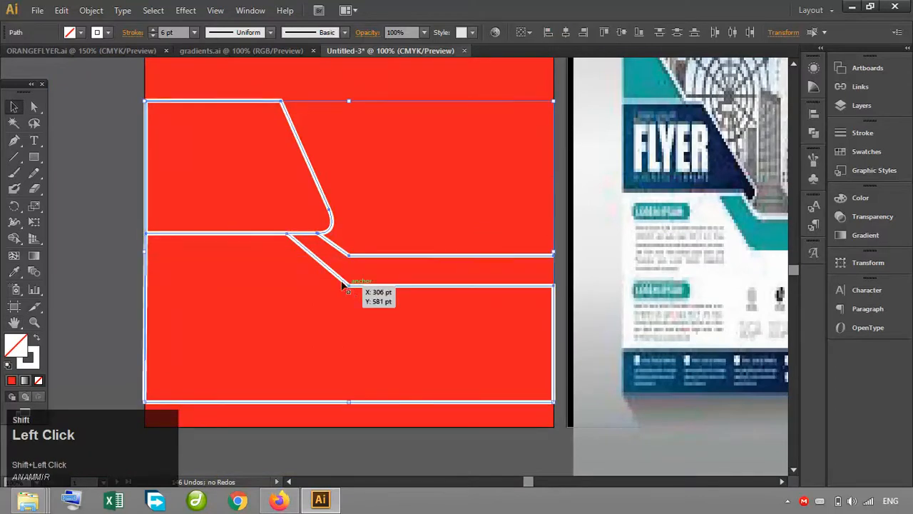
left_click(153, 35)
left_click(152, 35)
left_click(153, 35)
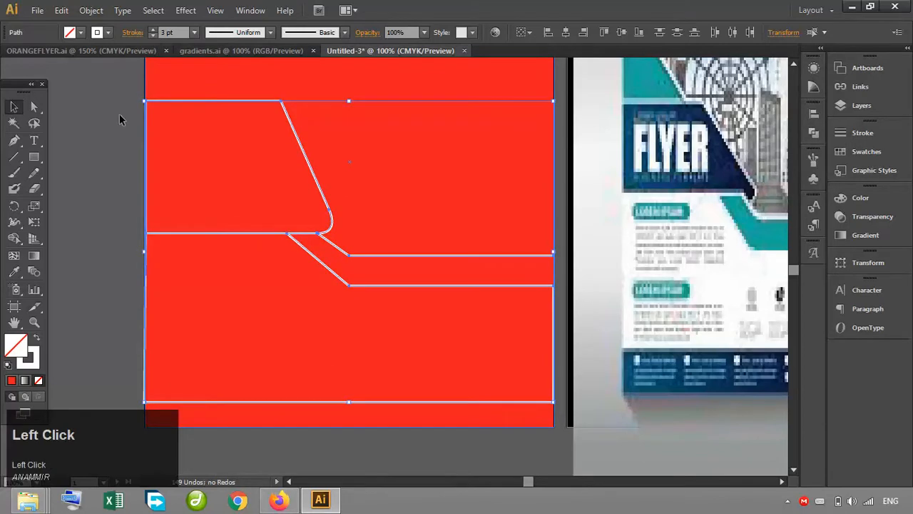
left_click(110, 130)
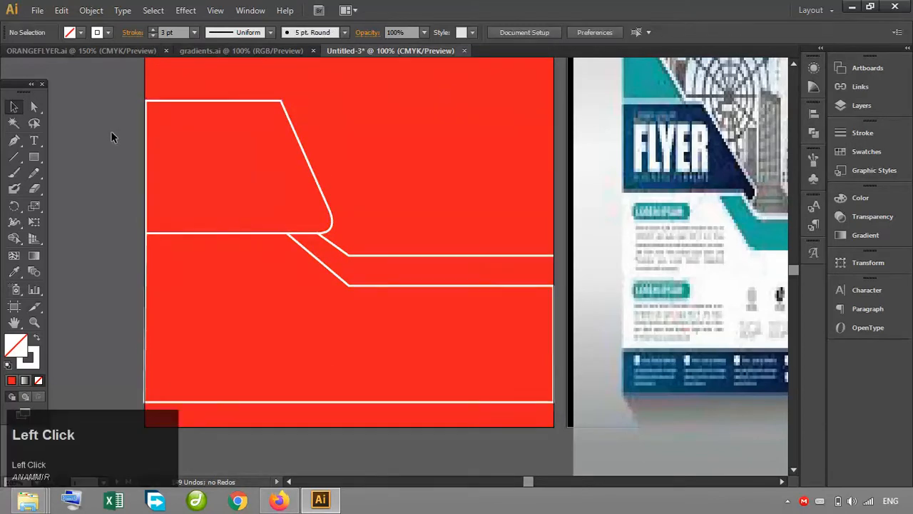
Step: Nudge the content panel outline slightly to the right to align it with the banner's left side, and deselect it
left_click(321, 402)
key("Right")
left_click(86, 255)
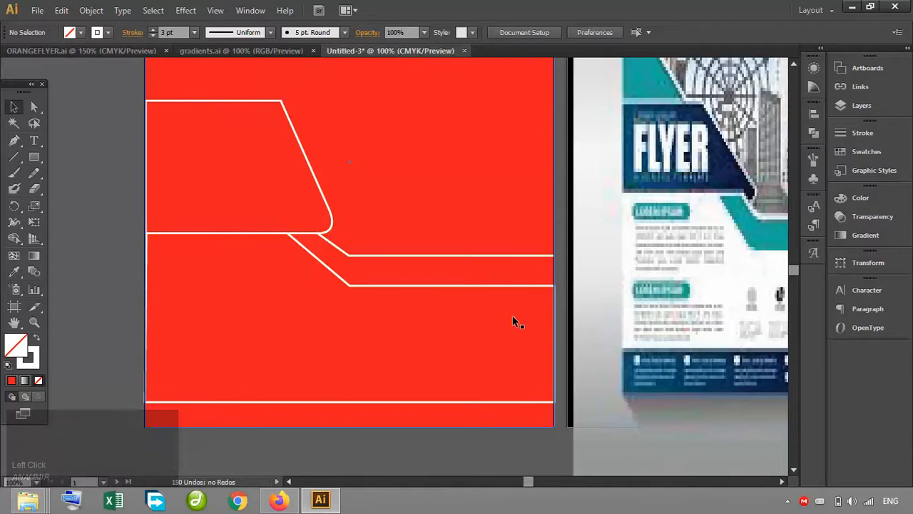
Step: Nudge the black logo shape slightly down so its upper white outline sits inside the artboard's top edge, and deselect it
key("ctrl+minus")
key("ctrl+minus")
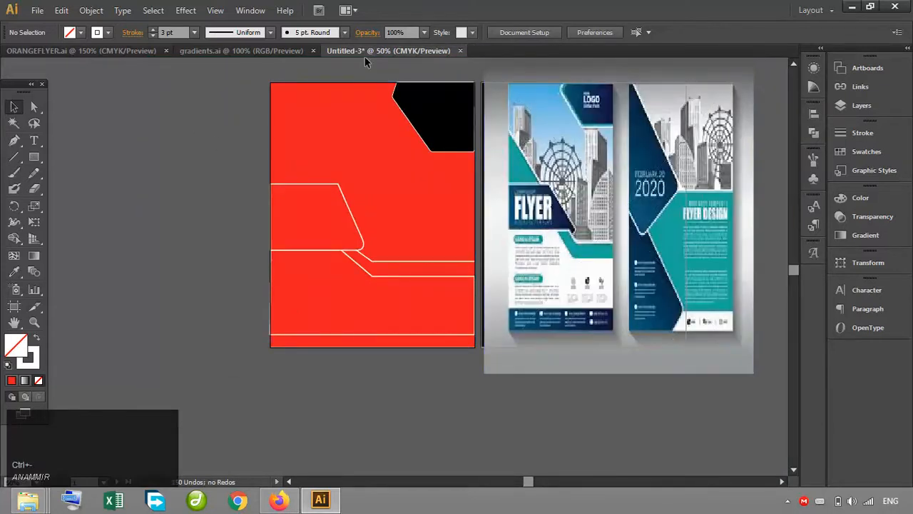
key("ctrl+equal")
key("ctrl+equal")
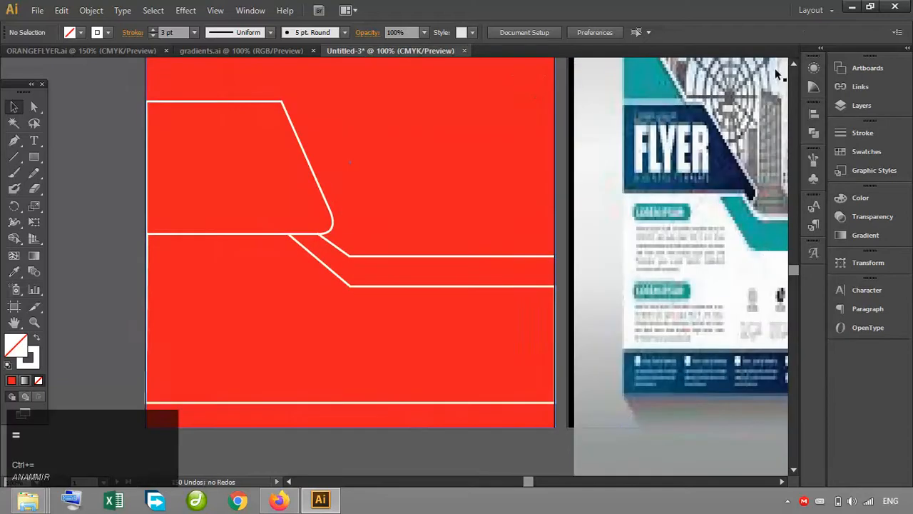
left_click(793, 64)
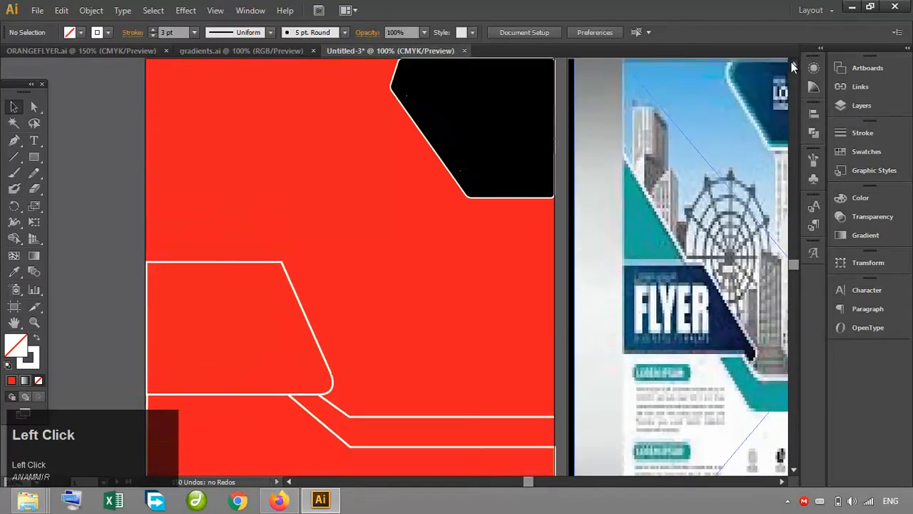
left_click(470, 137)
key("Down")
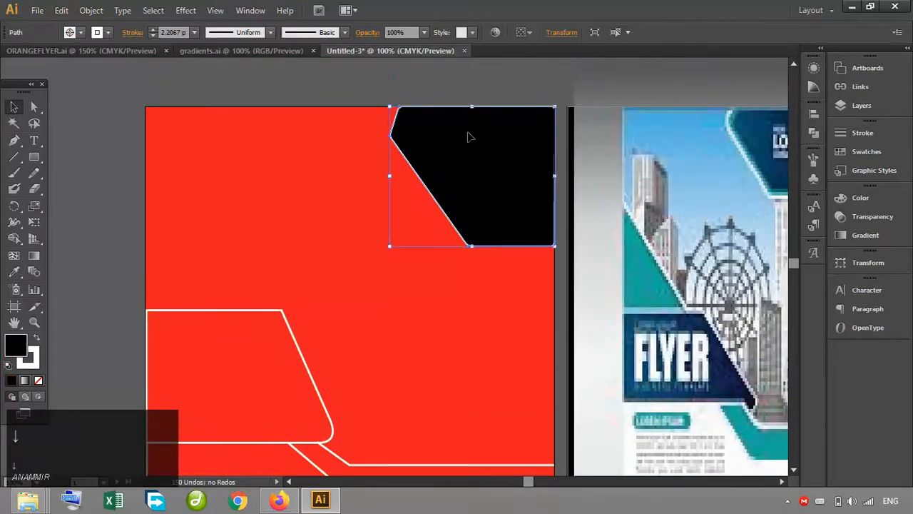
left_click(469, 100)
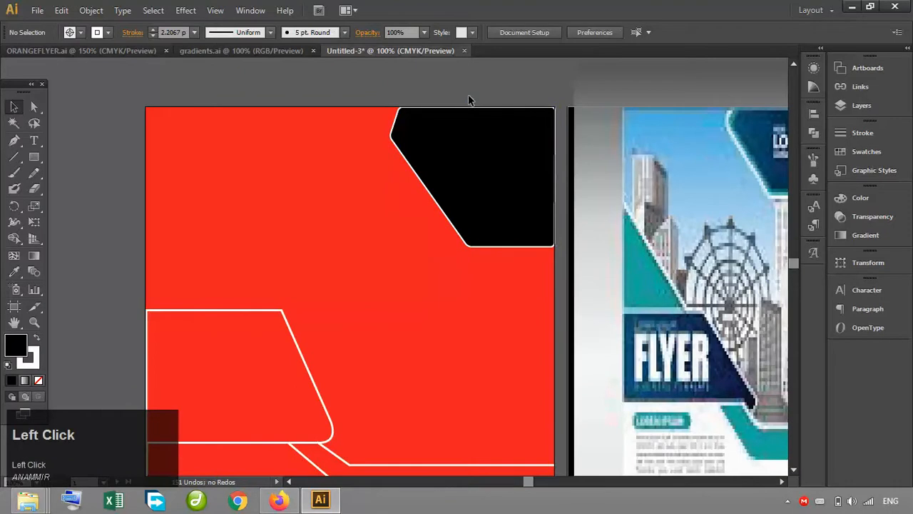
Step: Split the logo shape, banner, content panel and bottom strip of the front side into separate filled regions with the Shape Builder, and deselect them
key("ctrl+minus")
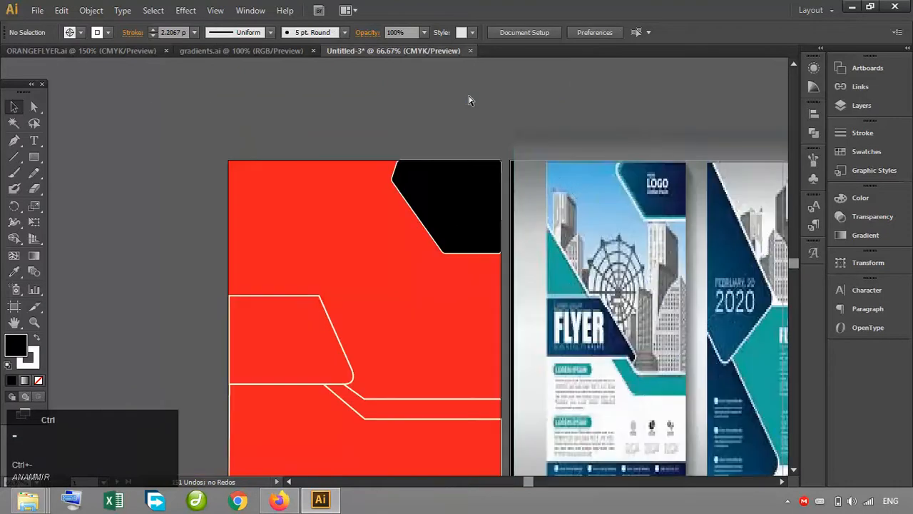
left_click(794, 467)
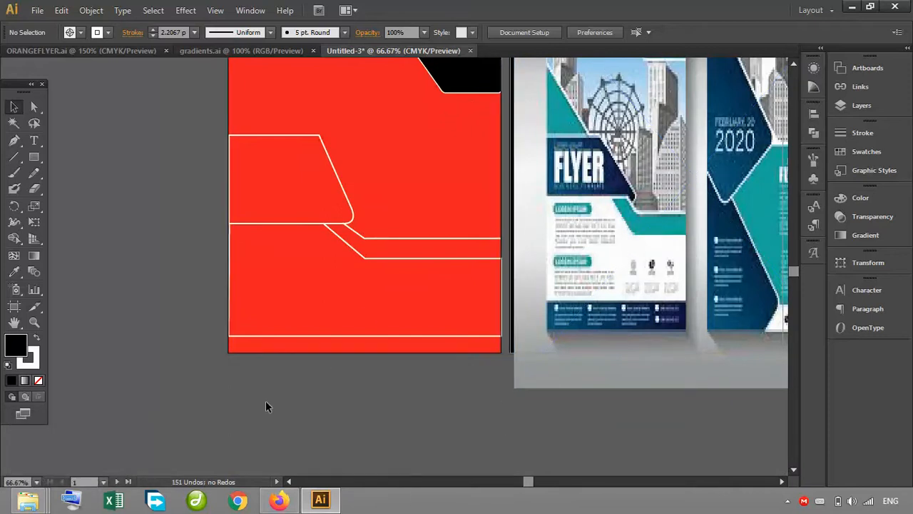
left_click(289, 482)
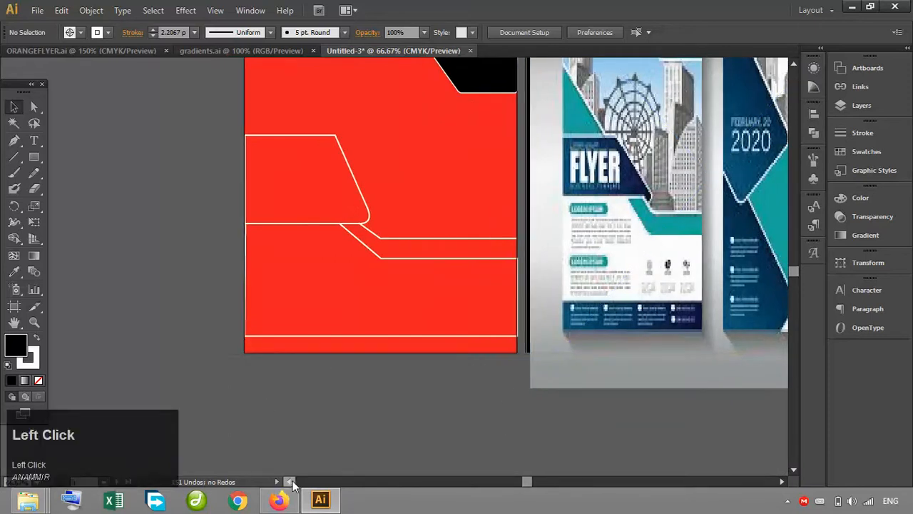
left_click(782, 482)
left_click(782, 481)
left_click(793, 64)
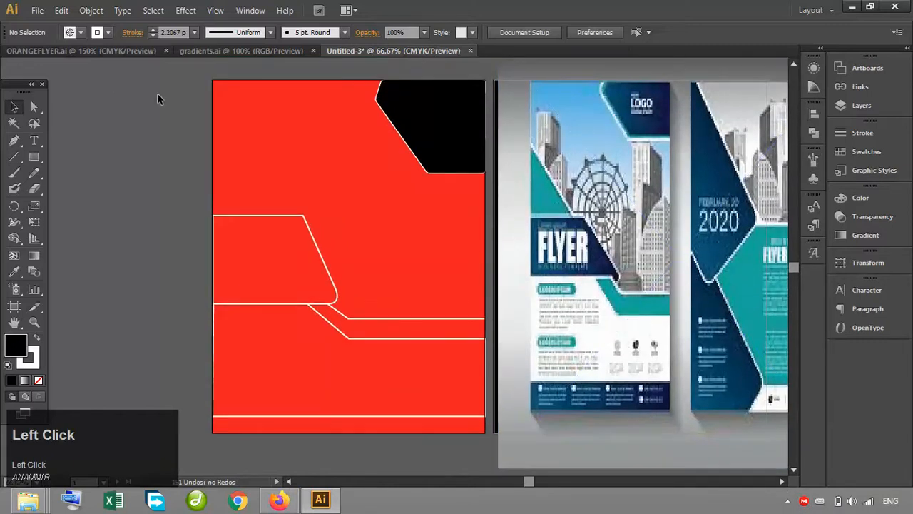
left_click_drag(163, 91, 436, 437)
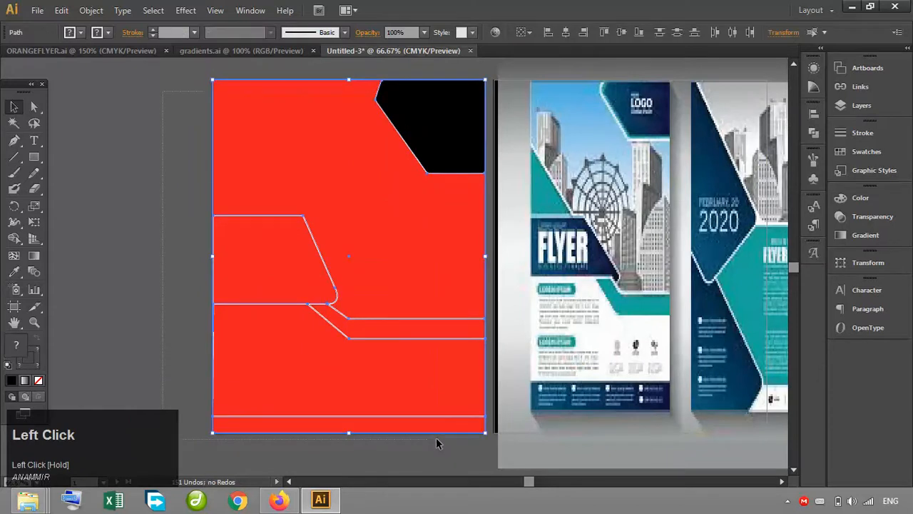
left_click(17, 240)
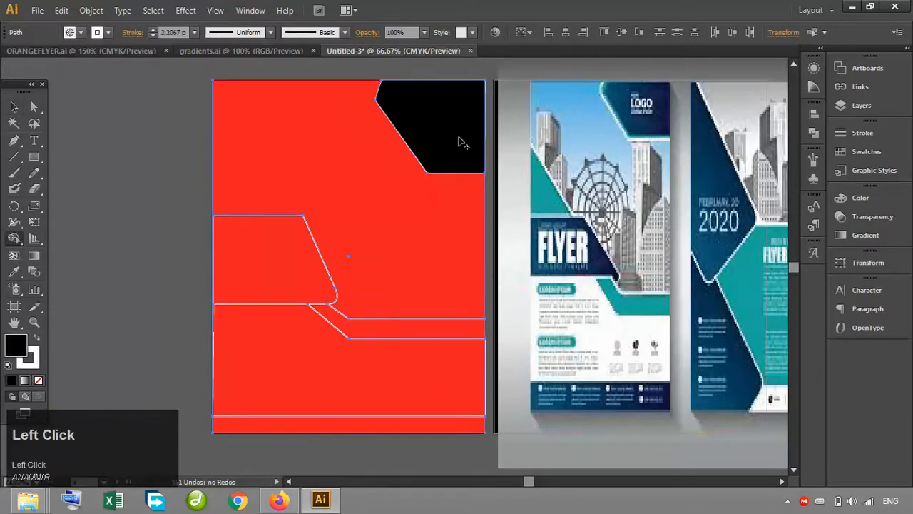
left_click(459, 140)
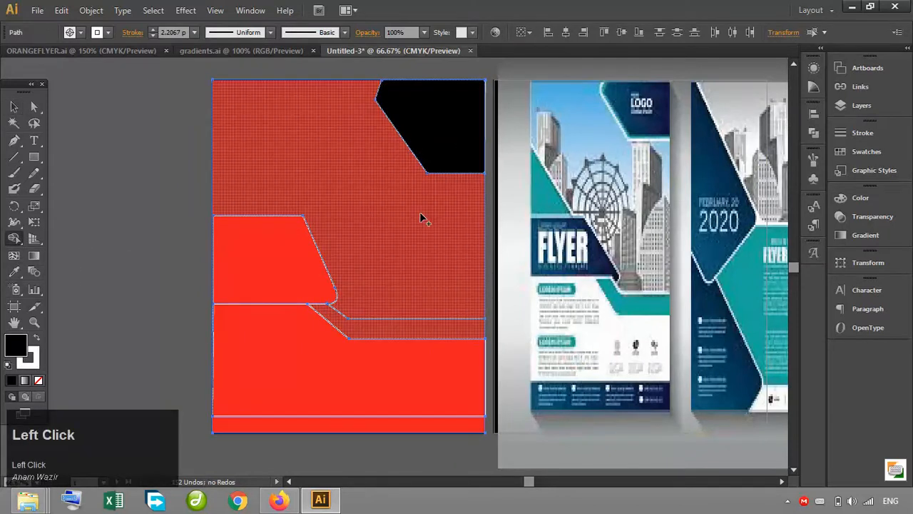
left_click(243, 248)
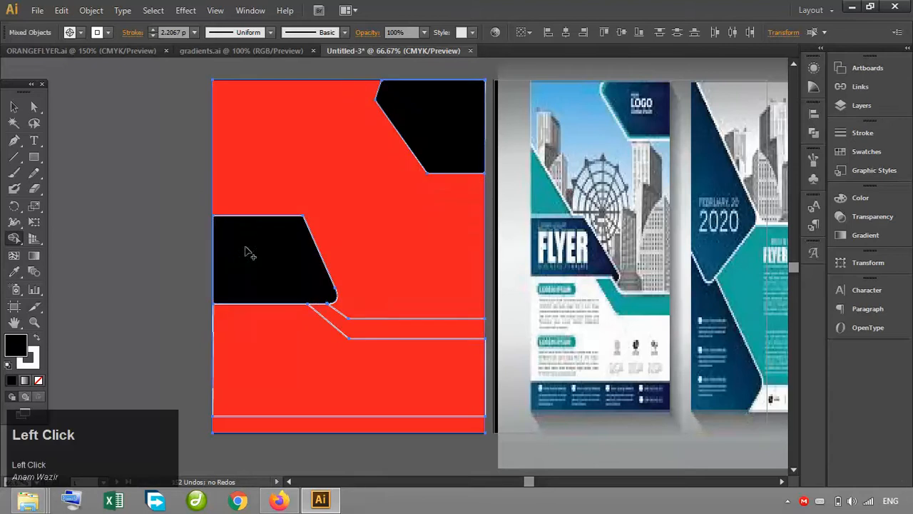
left_click(339, 404)
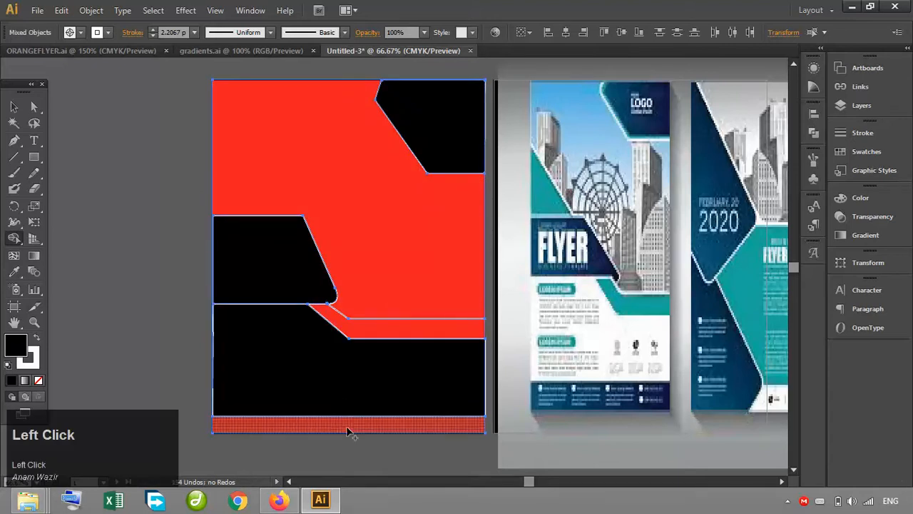
left_click(350, 431)
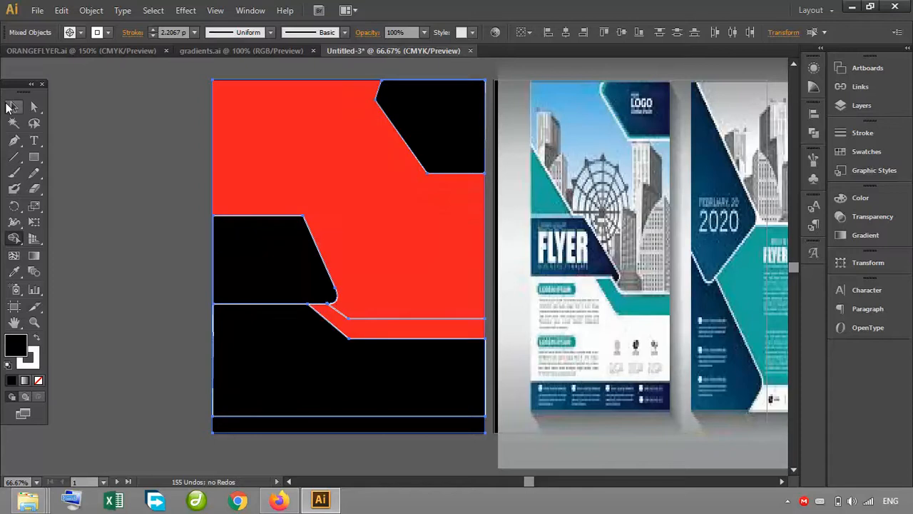
left_click(10, 107)
left_click(117, 119)
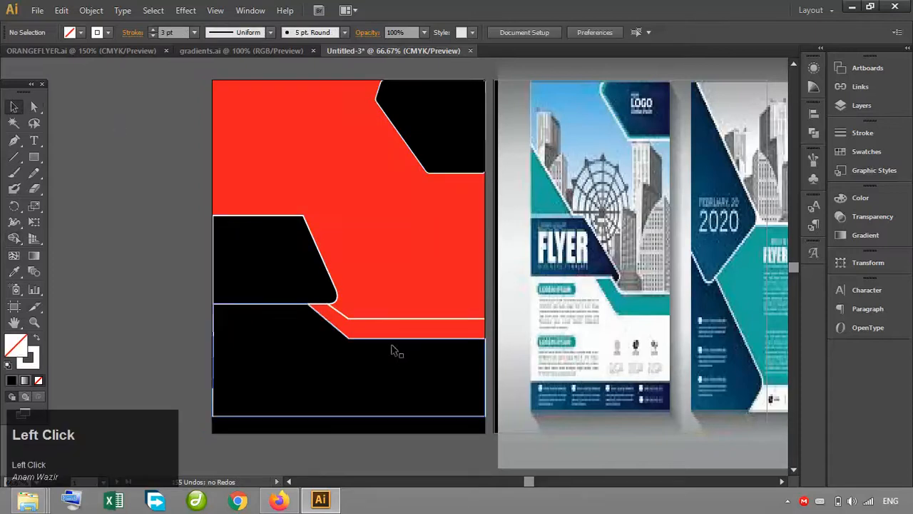
Step: Extend the lower line with the Pen tool along the content panel's upper edge, through X 307 pt, Y 581 pt, into a closed band, and deselect it
left_click(371, 318)
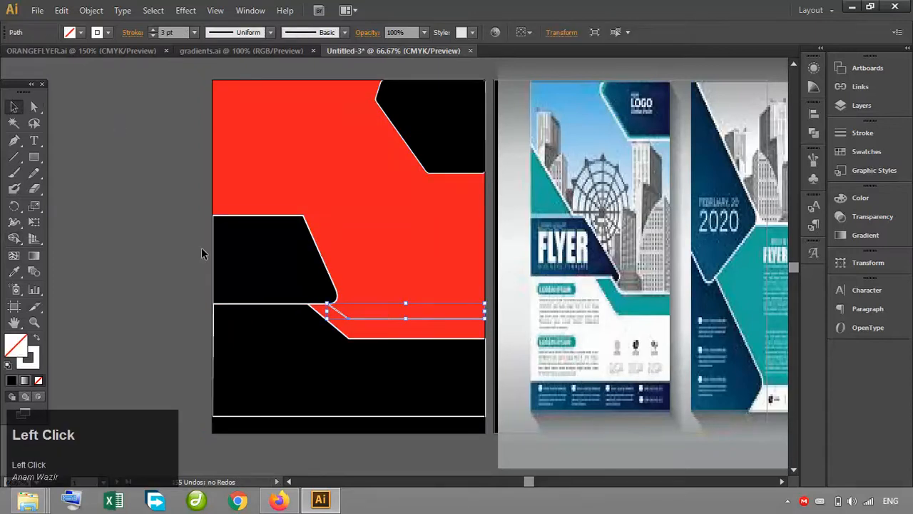
left_click(14, 141)
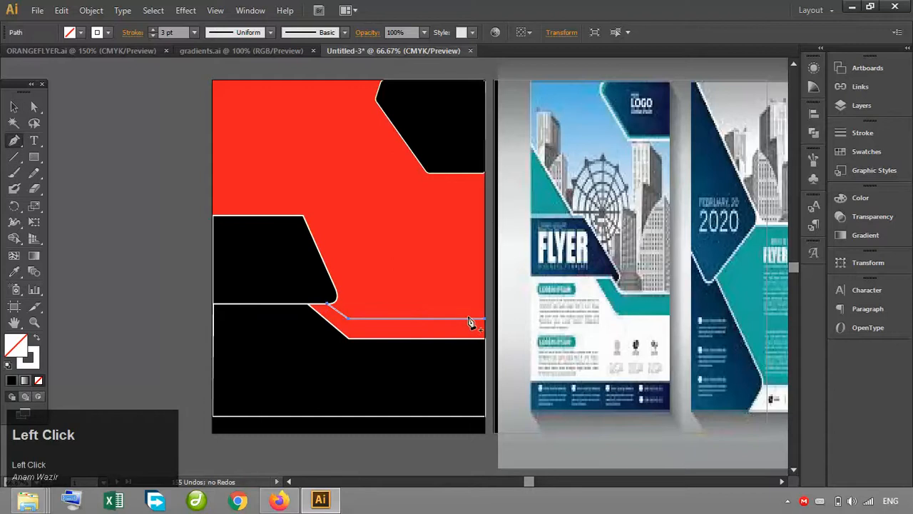
left_click_drag(487, 319, 488, 344)
left_click(348, 338)
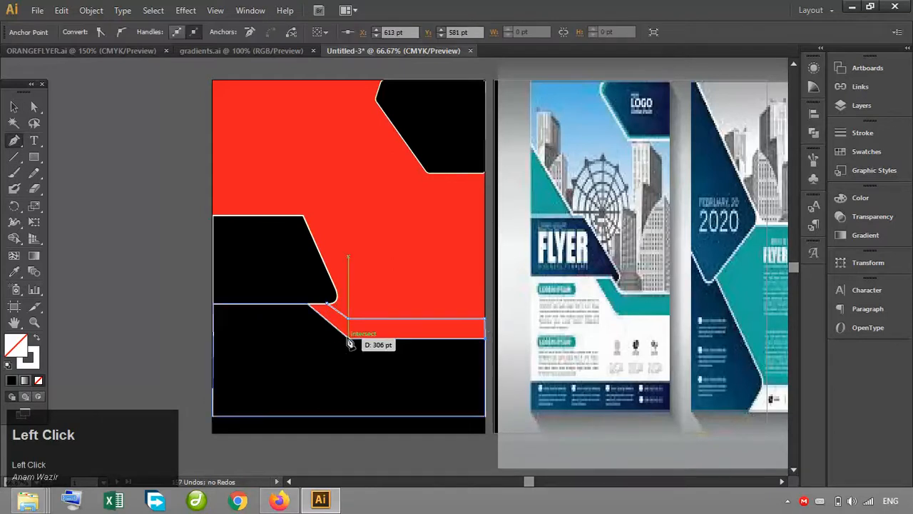
left_click(349, 340)
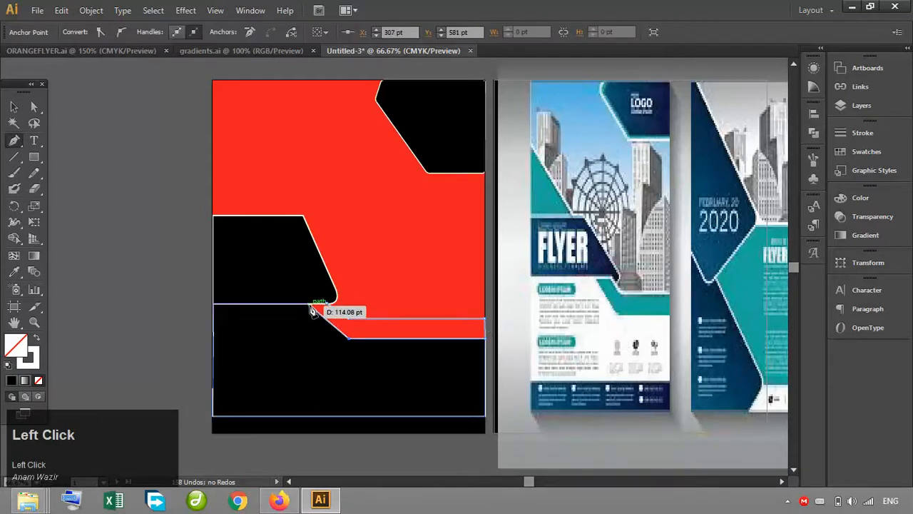
left_click(310, 305)
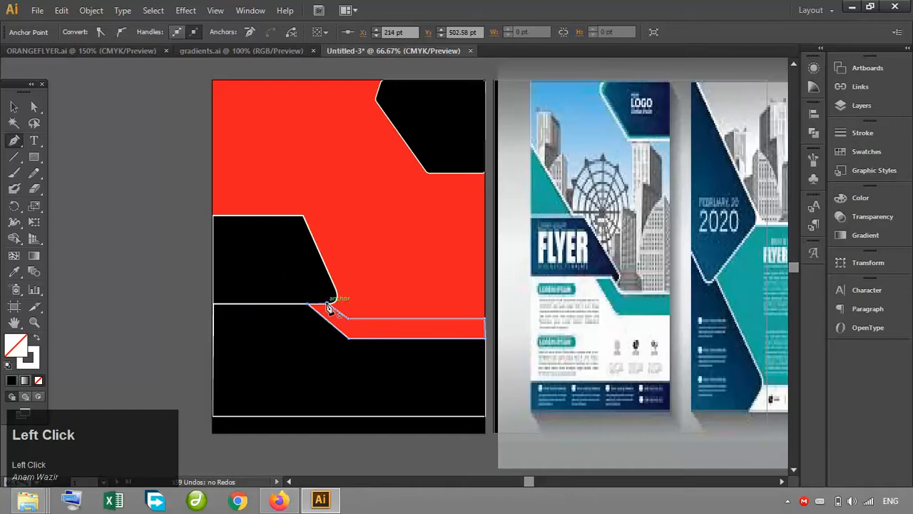
left_click(14, 107)
left_click(164, 171)
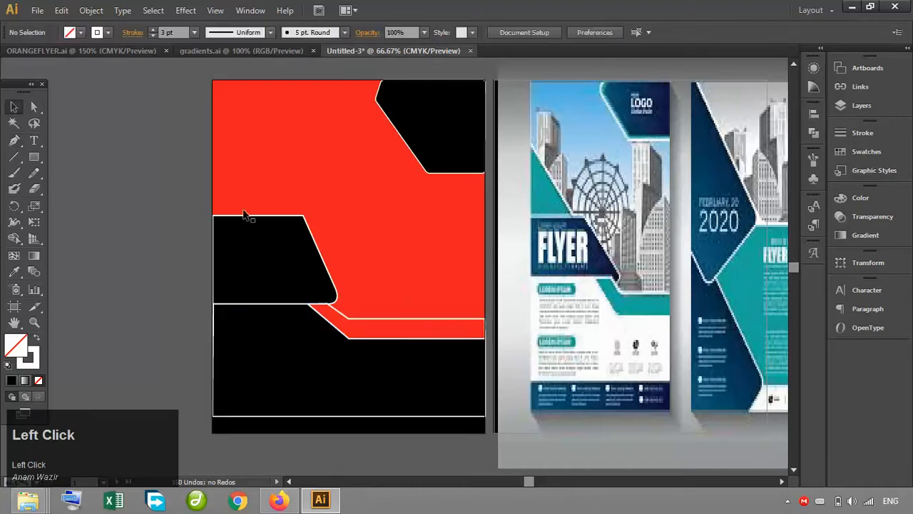
Step: Separate the upper background area and the band into their own regions with the Shape Builder, and deselect them
left_click_drag(188, 152, 404, 322)
left_click(22, 242)
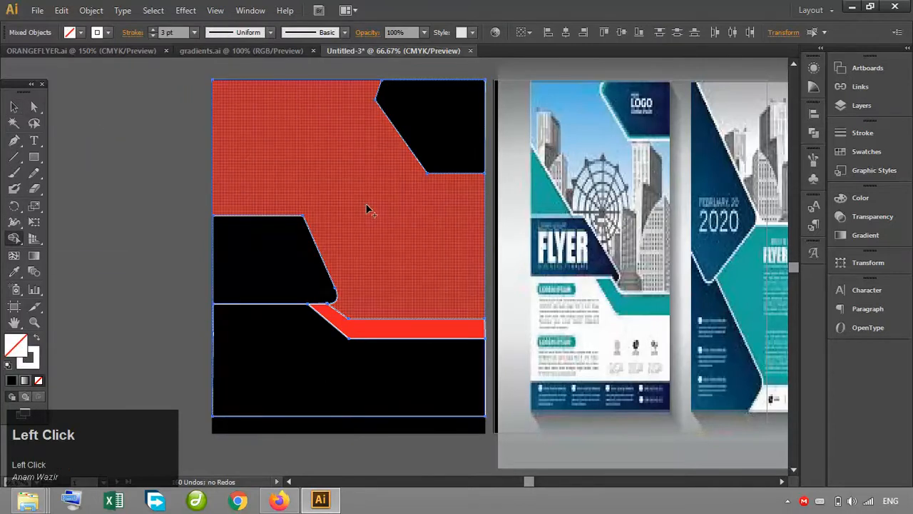
left_click(367, 209)
left_click(393, 330)
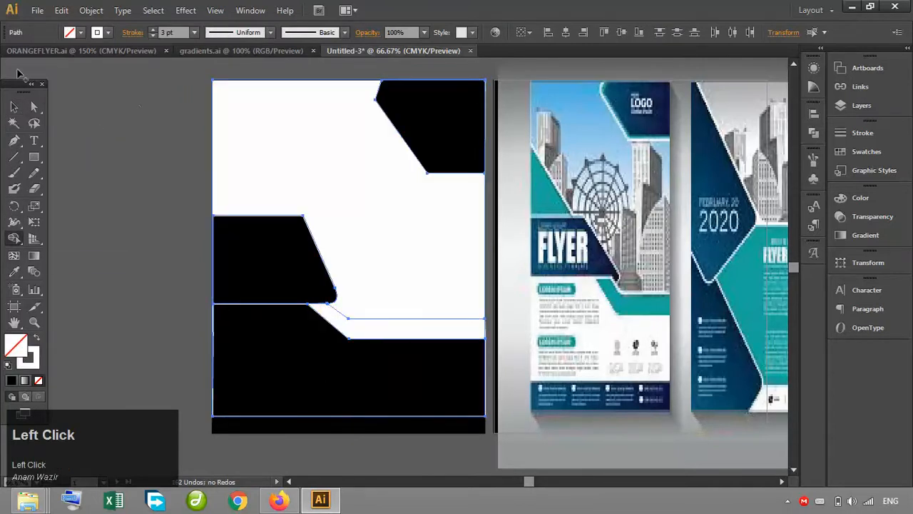
left_click(13, 106)
left_click(143, 112)
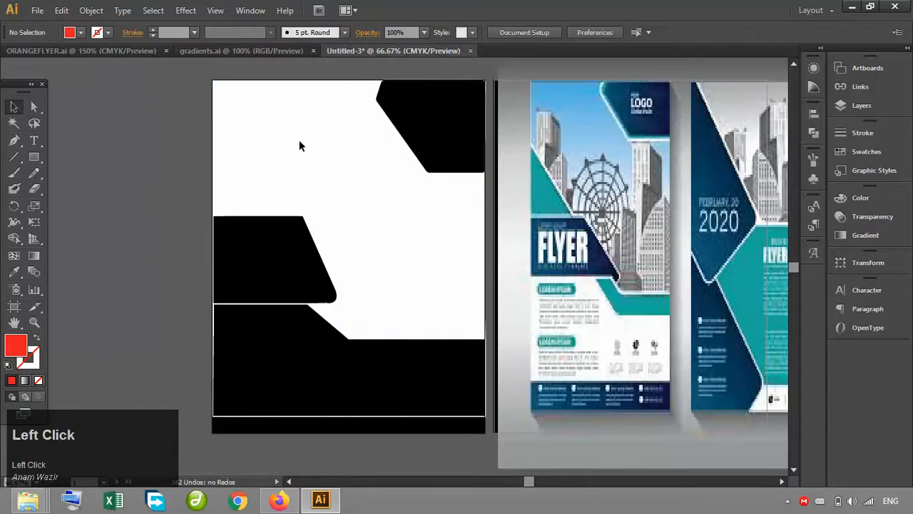
Step: Fill the closed band with the teal sampled from the matching stripe in the reference flyer, and deselect it
left_click(392, 317)
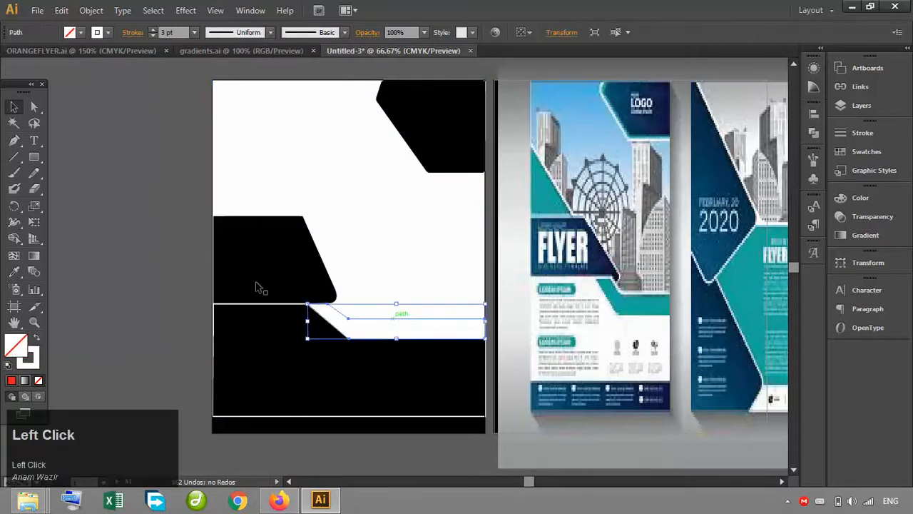
left_click(14, 271)
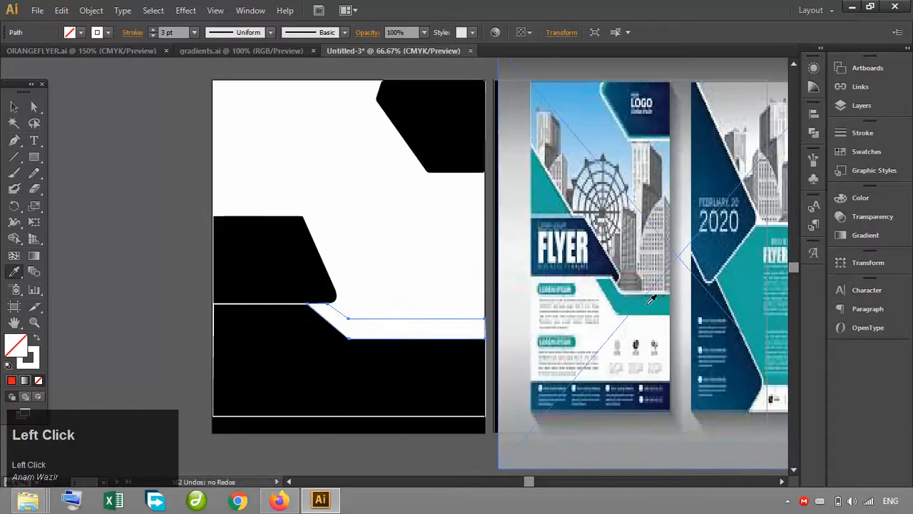
left_click(648, 302)
left_click(13, 106)
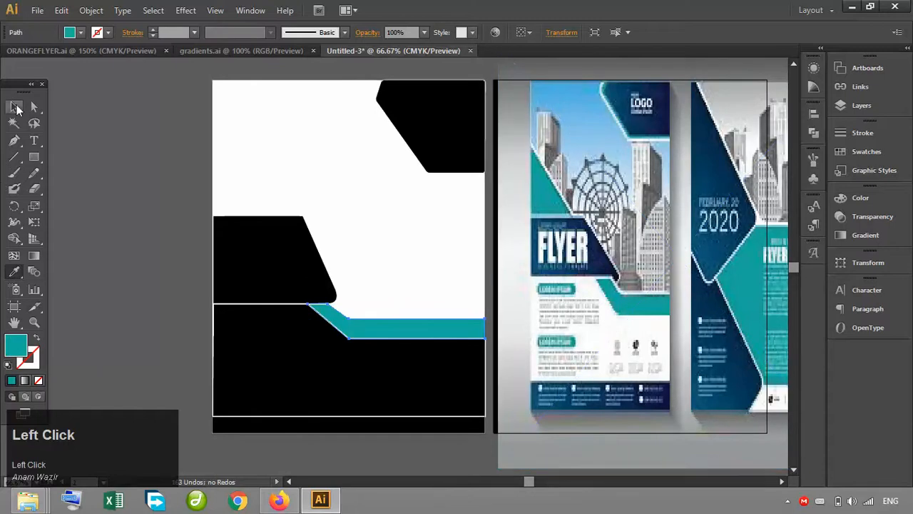
left_click(86, 102)
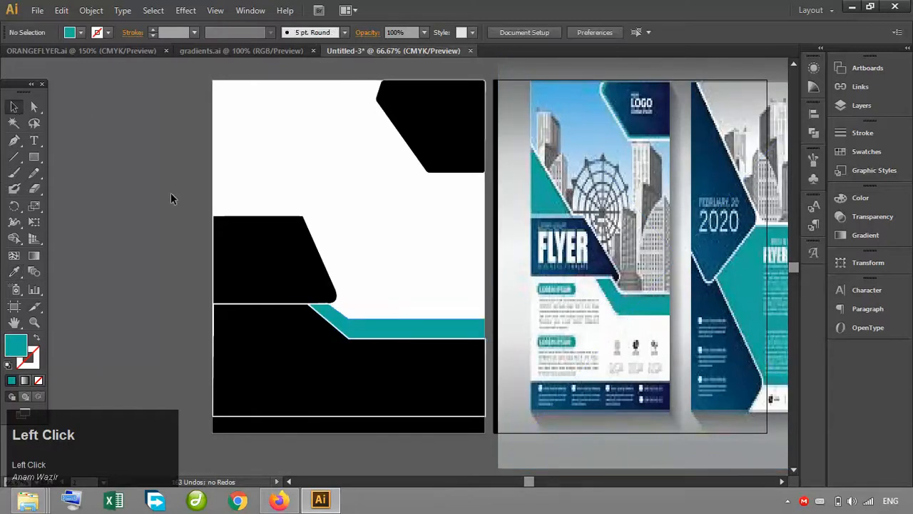
Step: Apply the band's teal fill to the black banner shape with the Eyedropper, and deselect it
left_click(276, 255)
left_click(13, 271)
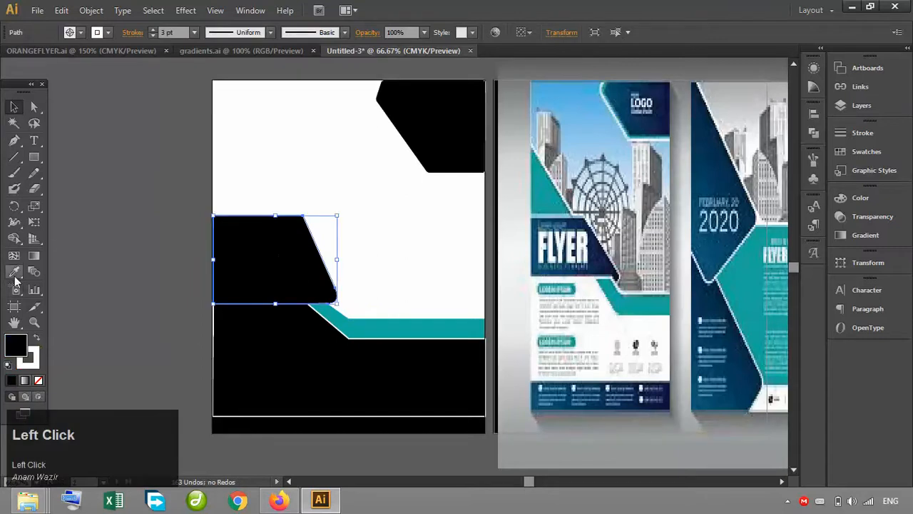
left_click(451, 348)
left_click(433, 325)
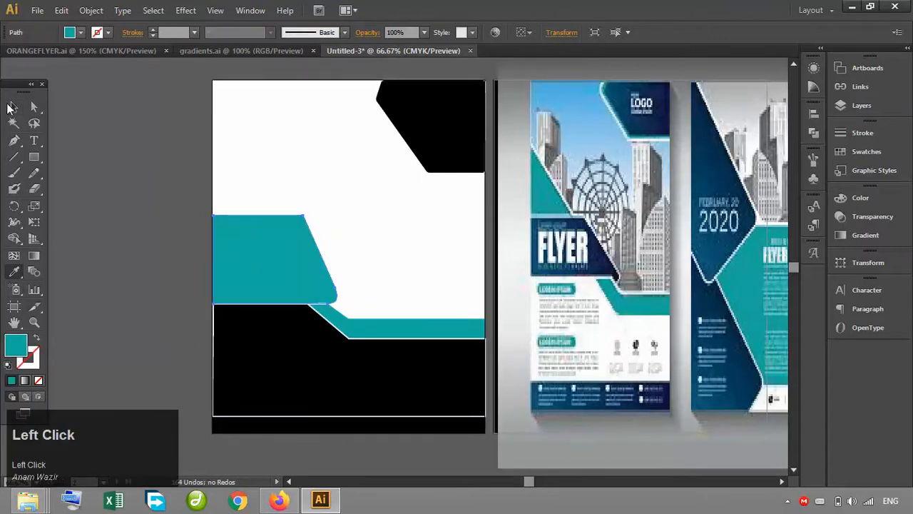
left_click(13, 107)
left_click(321, 142)
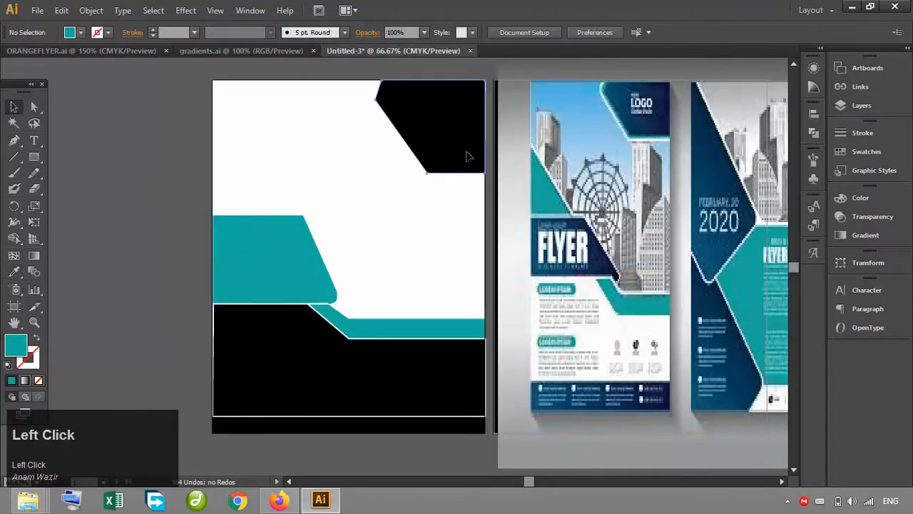
Step: Apply the banner's teal fill to the black logo shape with the Eyedropper, and deselect it
left_click(469, 157)
left_click(13, 271)
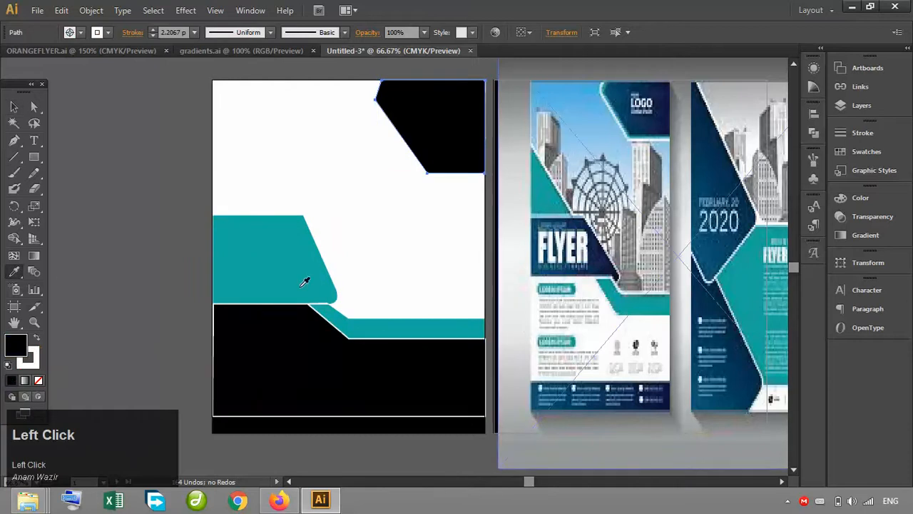
left_click(214, 258)
left_click(13, 107)
left_click(311, 143)
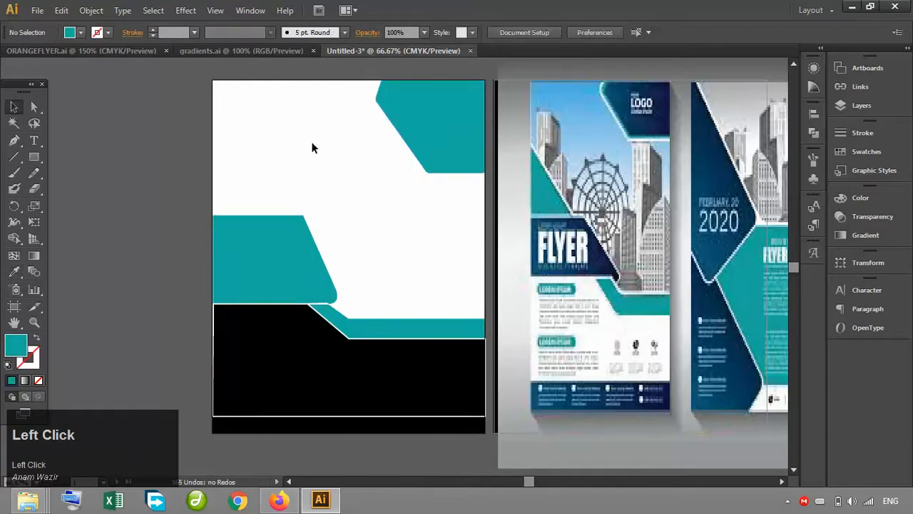
Step: Try placing the glass facade photo from the Desktop for the upper background area, and delete it
left_click(244, 81)
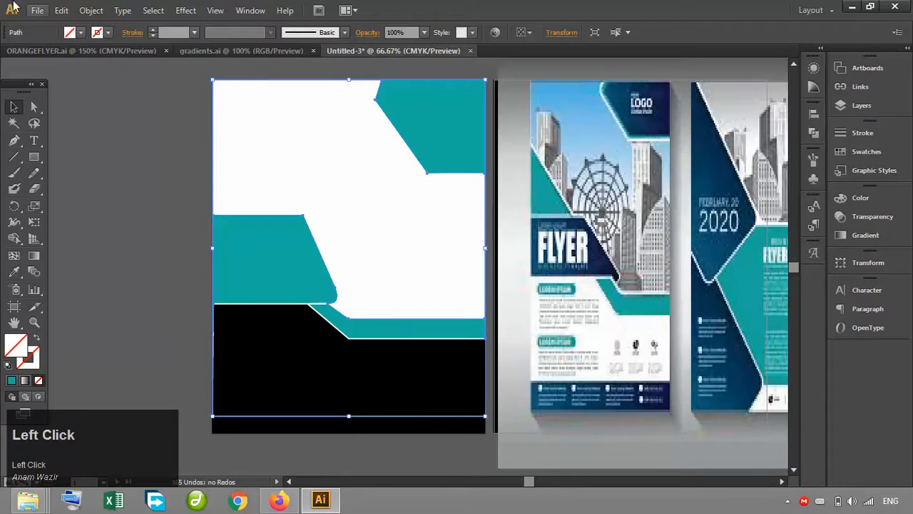
left_click(37, 10)
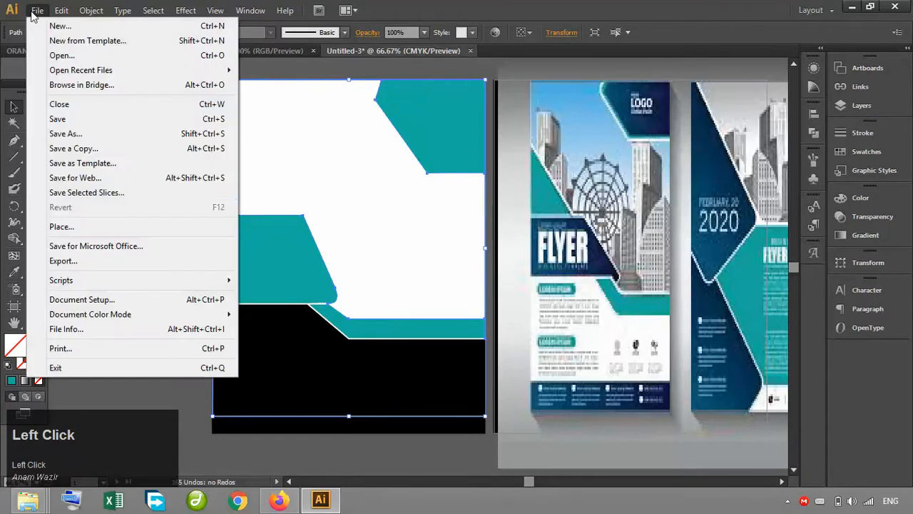
left_click(101, 226)
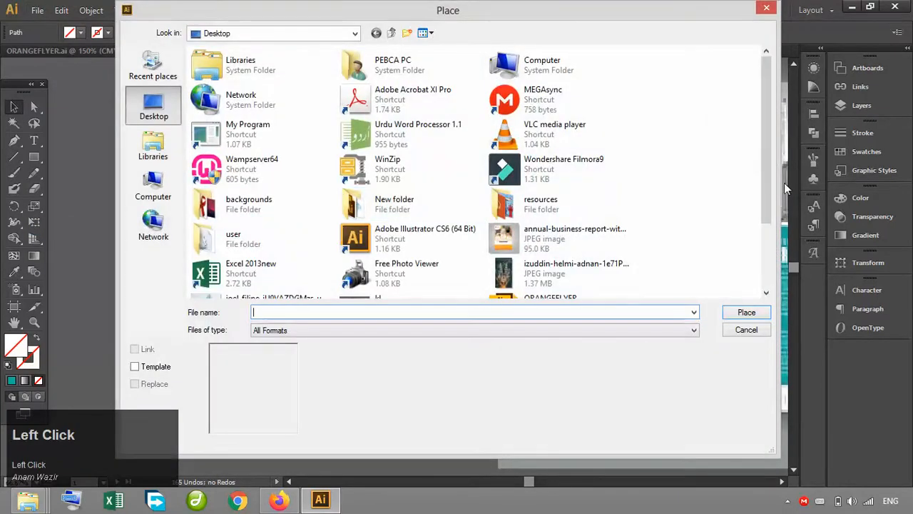
left_click_drag(766, 197, 767, 252)
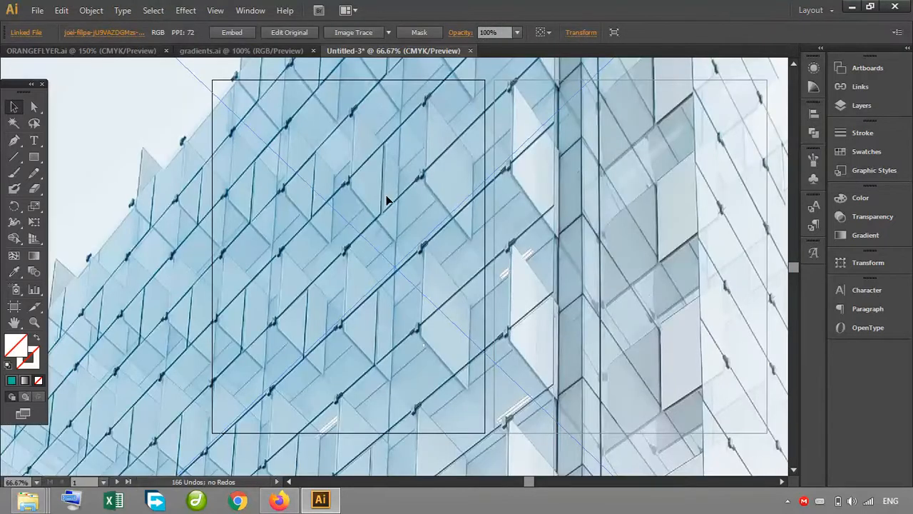
key("Delete")
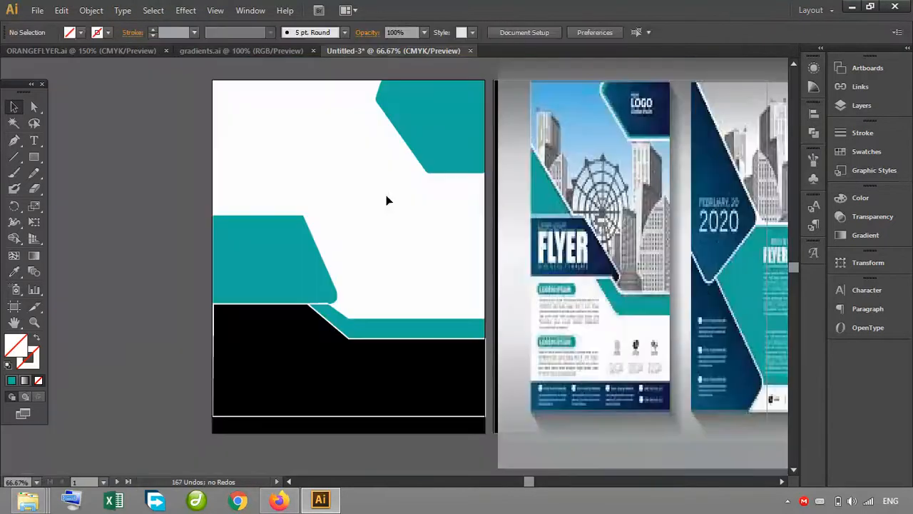
Step: Place the glass skyscraper photo from the Desktop into the document for the front side's background
left_click(264, 80)
left_click(35, 11)
left_click(220, 226)
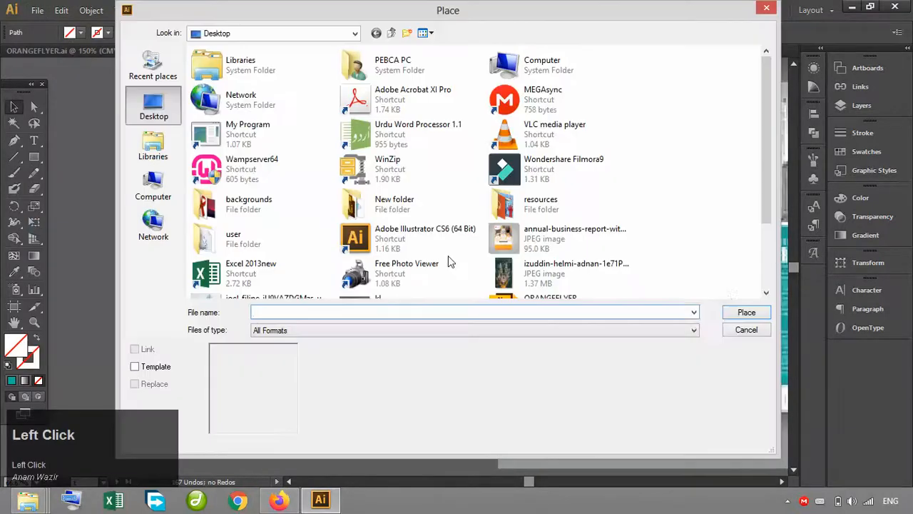
left_click_drag(765, 196, 776, 253)
left_click(389, 272)
double_click(389, 272)
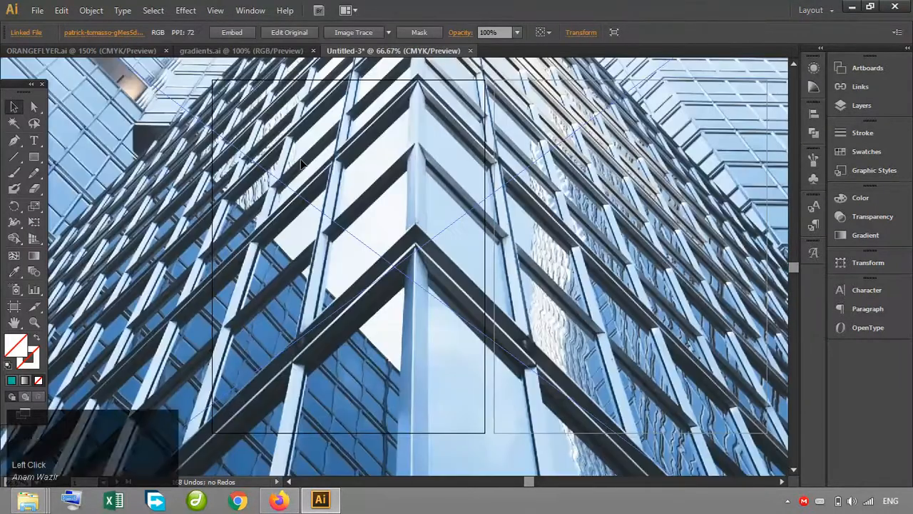
key("ctrl+minus")
key("ctrl+minus")
key("ctrl+minus")
key("ctrl+minus")
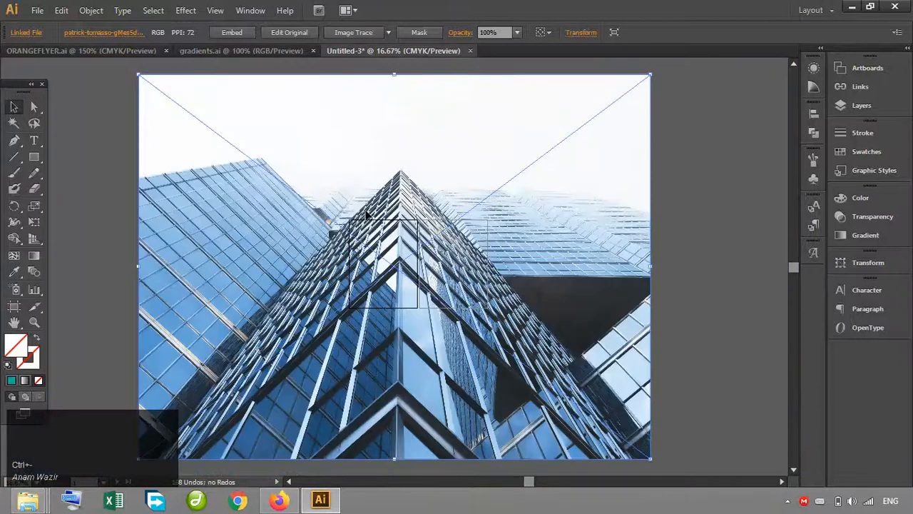
Step: Scale the skyscraper photo down and move it over the upper part of the front artboard
left_click_drag(649, 75, 316, 327)
left_click_drag(278, 385, 379, 263)
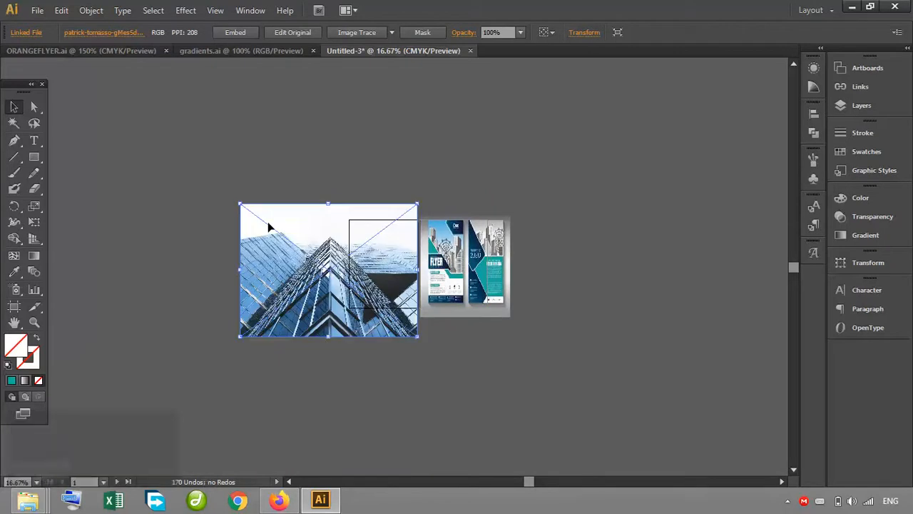
left_click_drag(241, 207, 287, 239)
left_click_drag(309, 290, 311, 241)
Step: Send the skyscraper photo to the back, behind the front side's shapes, and deselect it
right_click(338, 228)
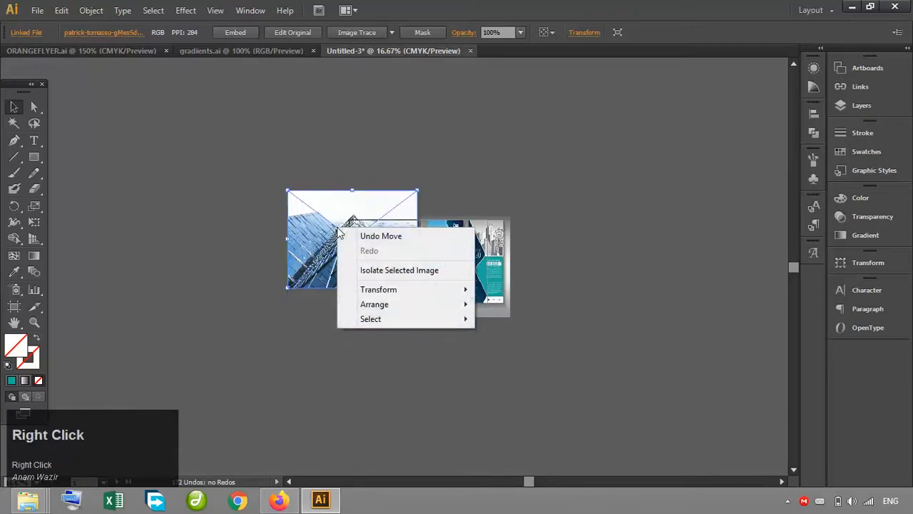
mouse_move(425, 306)
left_click(563, 349)
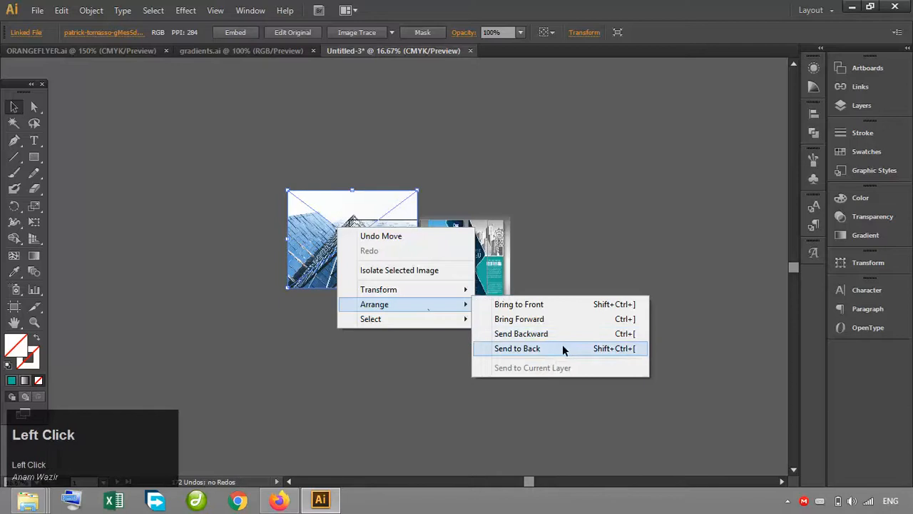
left_click(570, 251)
key("ctrl+equal")
key("ctrl+equal")
key("ctrl+equal")
key("ctrl+equal")
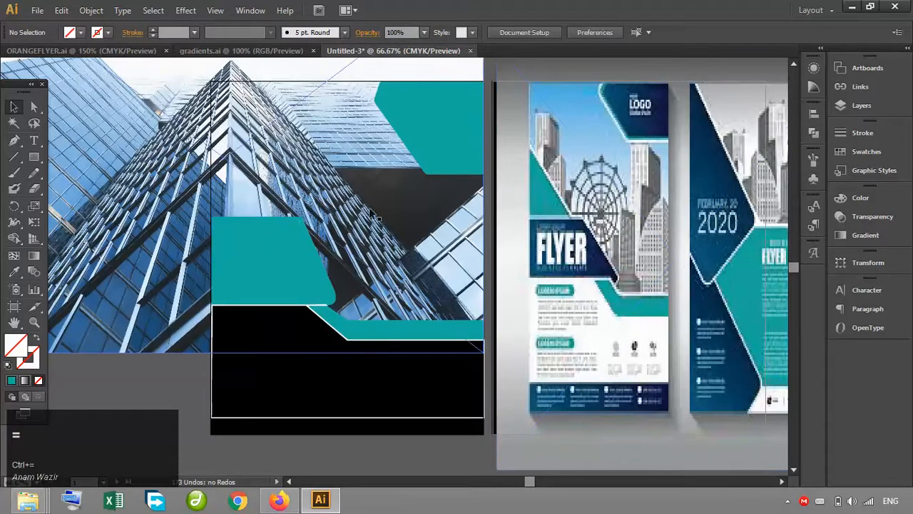
Step: Nudge the skyscraper photo to the right so it extends past the front artboard's right edge
left_click(370, 223)
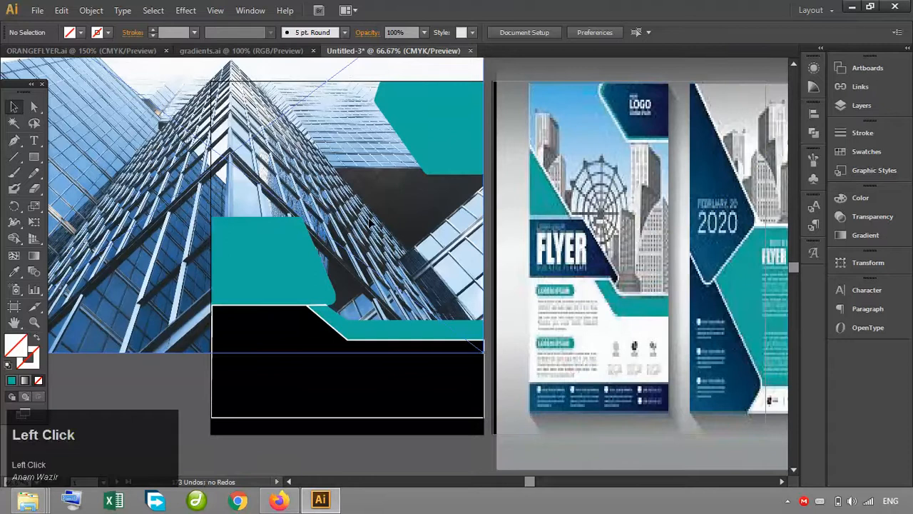
key("Right")
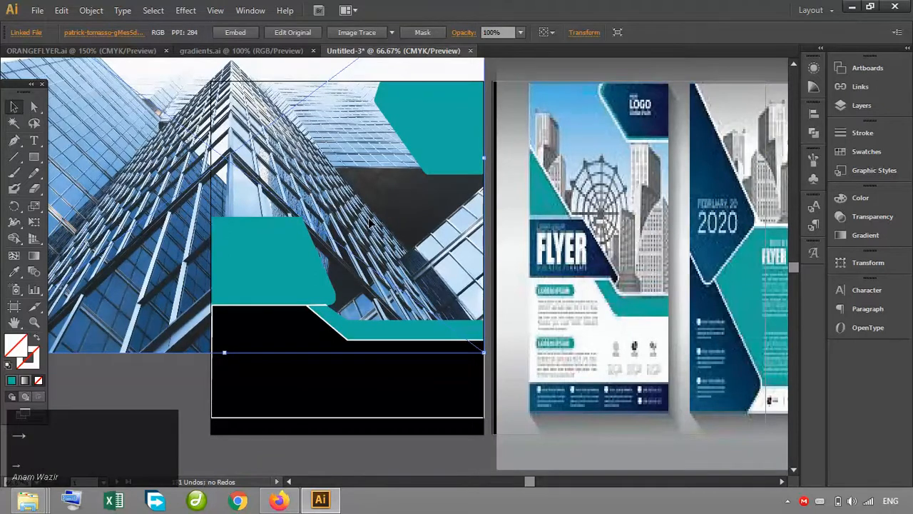
key("Right")
key("Right")
key("Right")
key("Right")
left_click(169, 207)
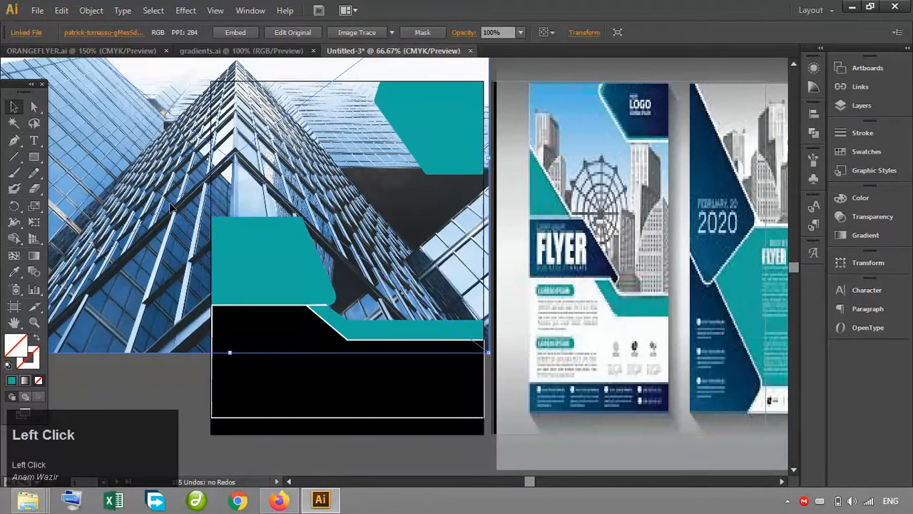
key("Right")
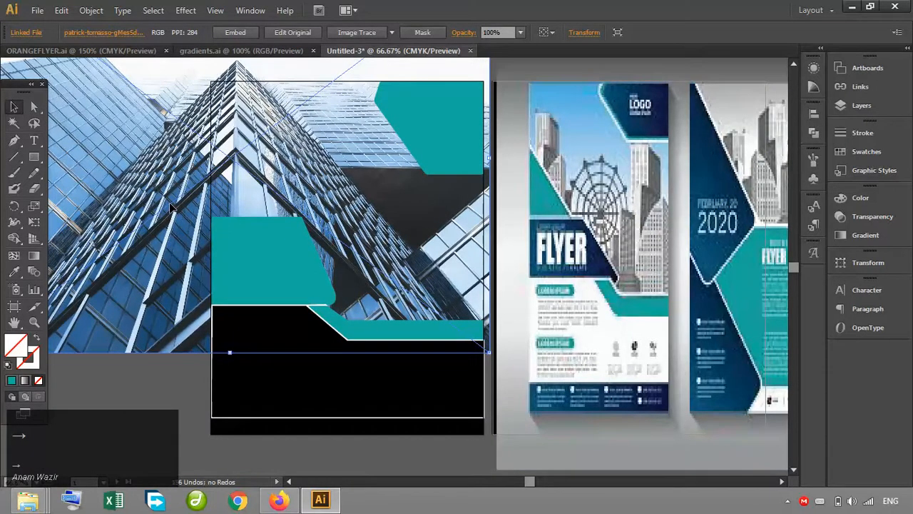
key("Right")
key("Right")
key("Right")
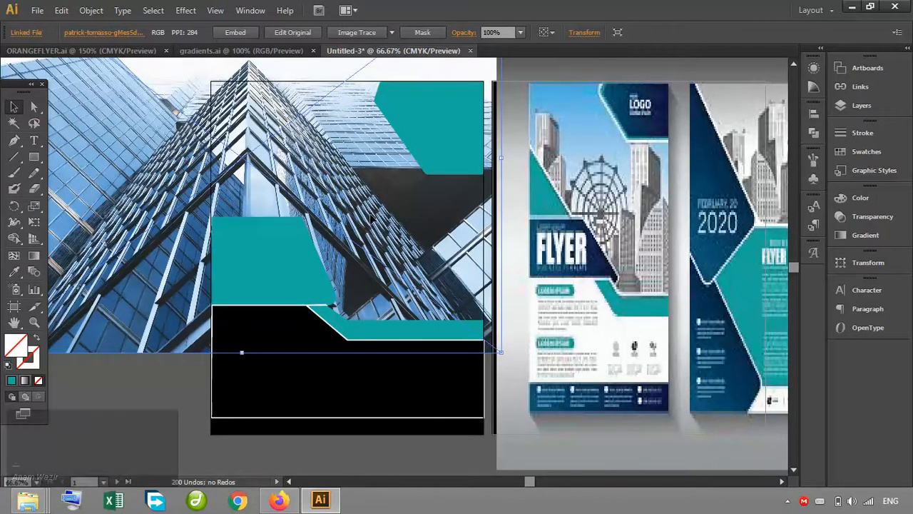
Step: Clip the skyscraper photo with the front side's upper background outline using a clipping mask, and deselect it
key("shift")
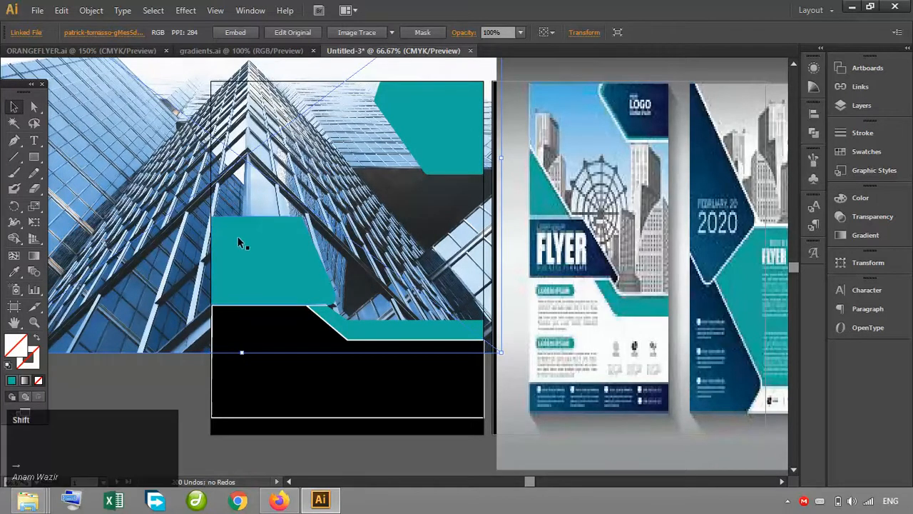
left_click(213, 205, "shift")
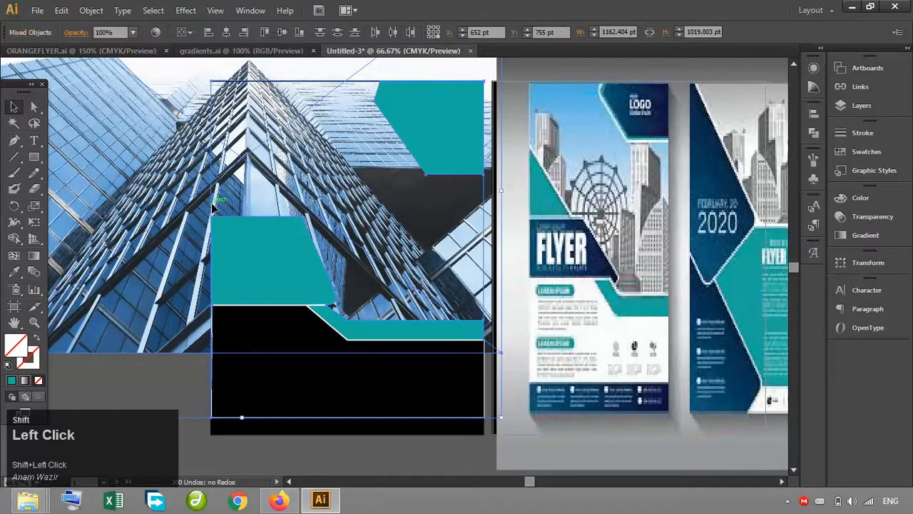
right_click(213, 205)
left_click(309, 285)
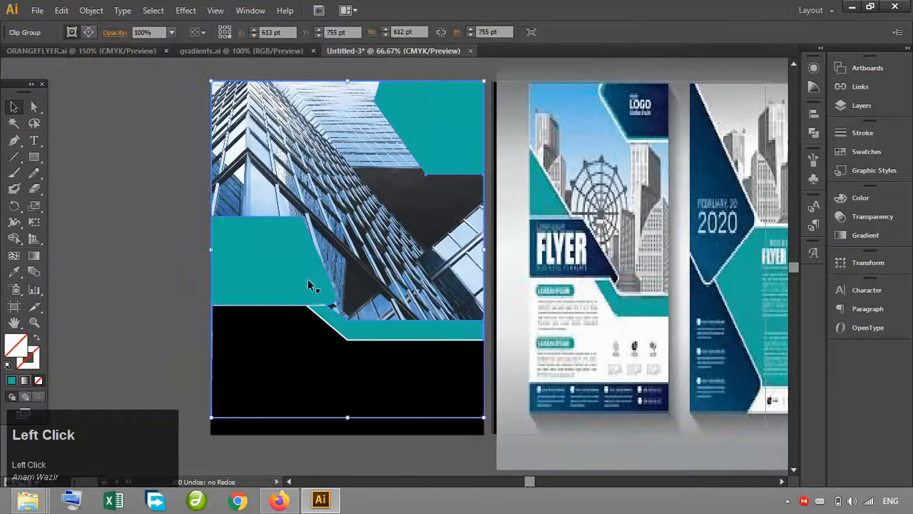
left_click(183, 188)
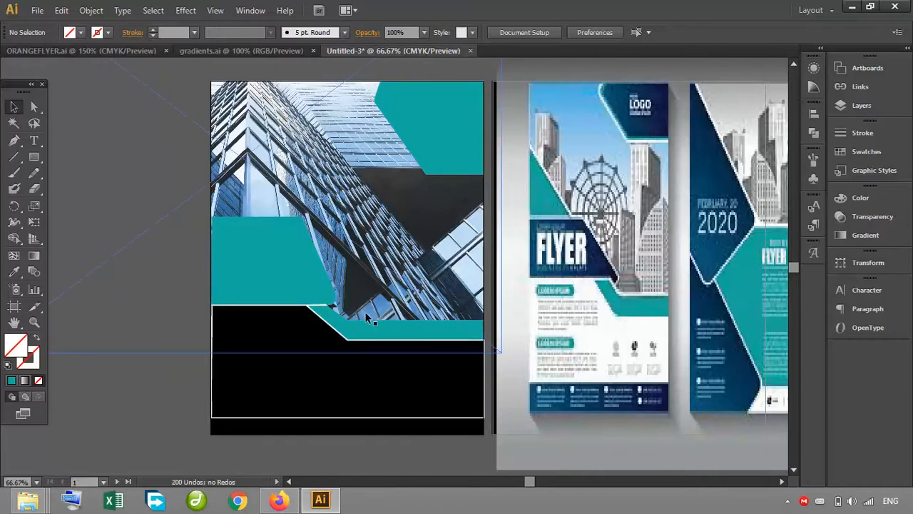
Step: Give the teal banner shape a 6 pt white stroke, and deselect it
left_click(293, 244)
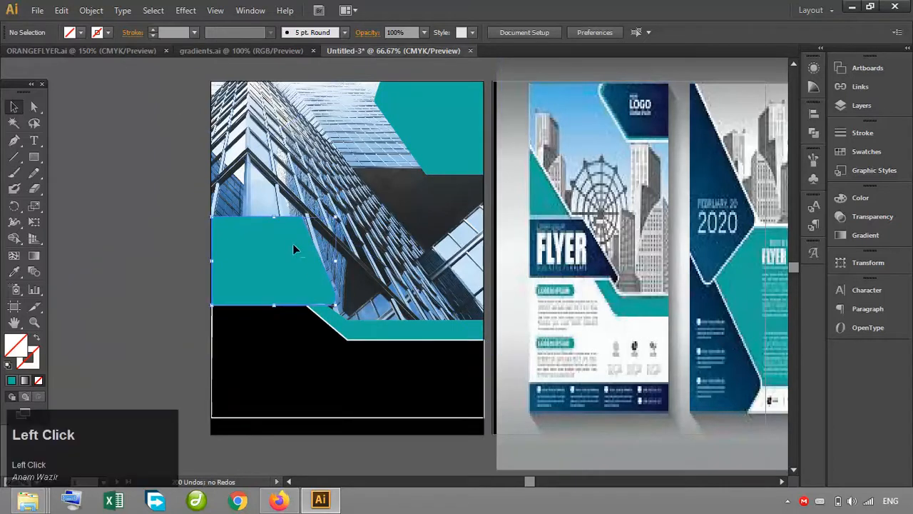
left_click(151, 30)
left_click(151, 30)
left_click(151, 32)
left_click(152, 32)
left_click(151, 31)
left_click(123, 171)
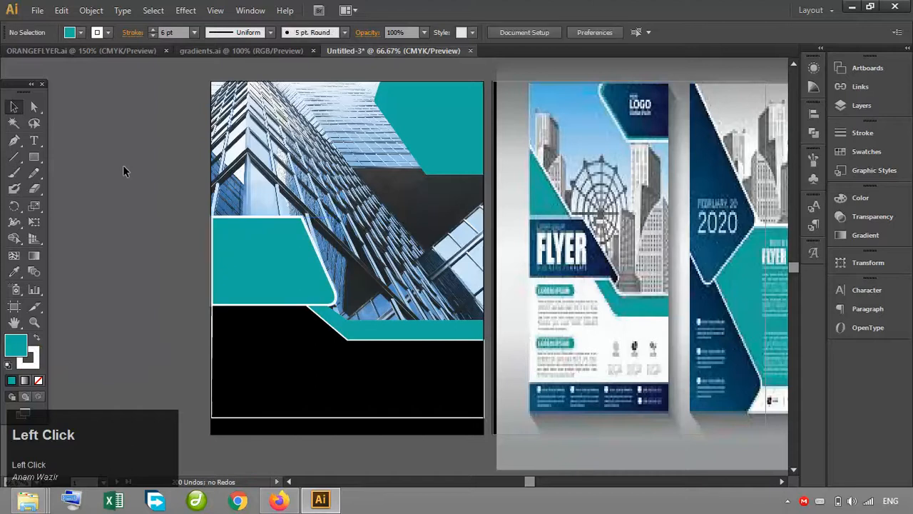
Step: Give the slanted teal band below the photo a 6 pt white stroke matching the banner's, and deselect it
left_click(381, 333)
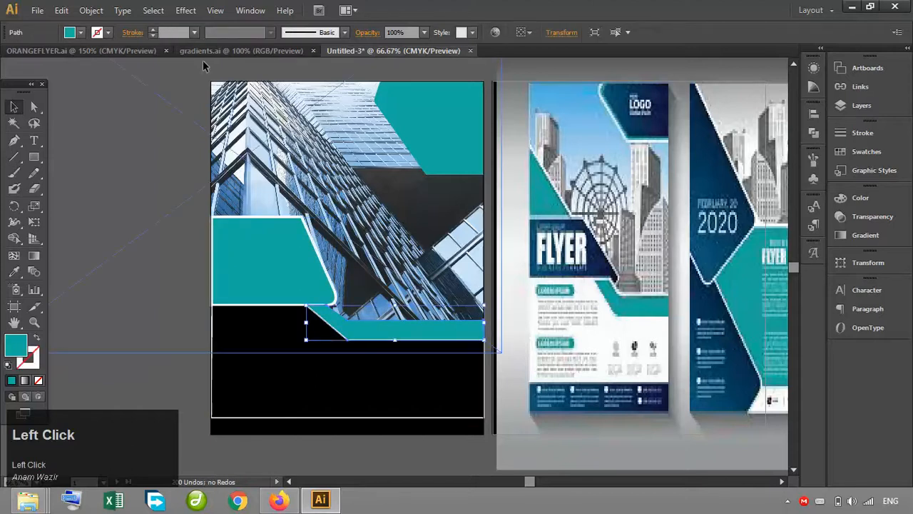
left_click(155, 29)
left_click(155, 30)
left_click(154, 30)
left_click(155, 29)
left_click(154, 29)
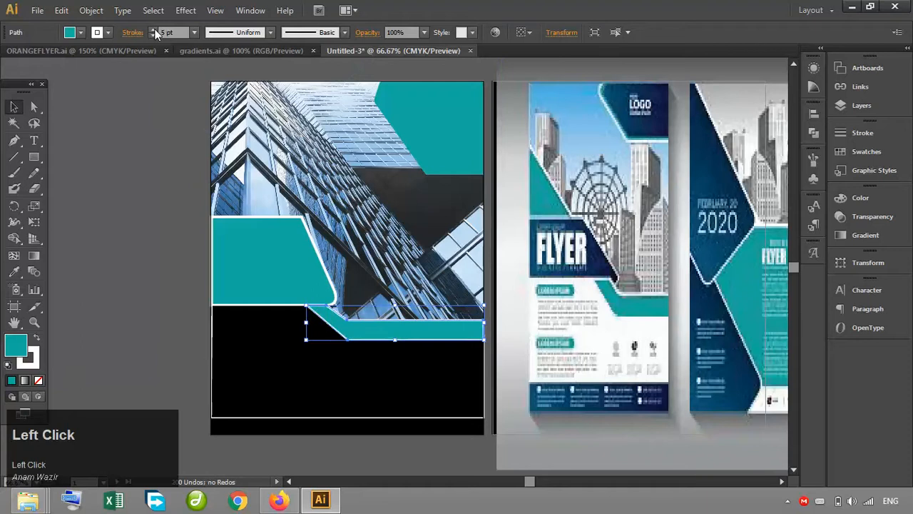
left_click(127, 187)
left_click(316, 298)
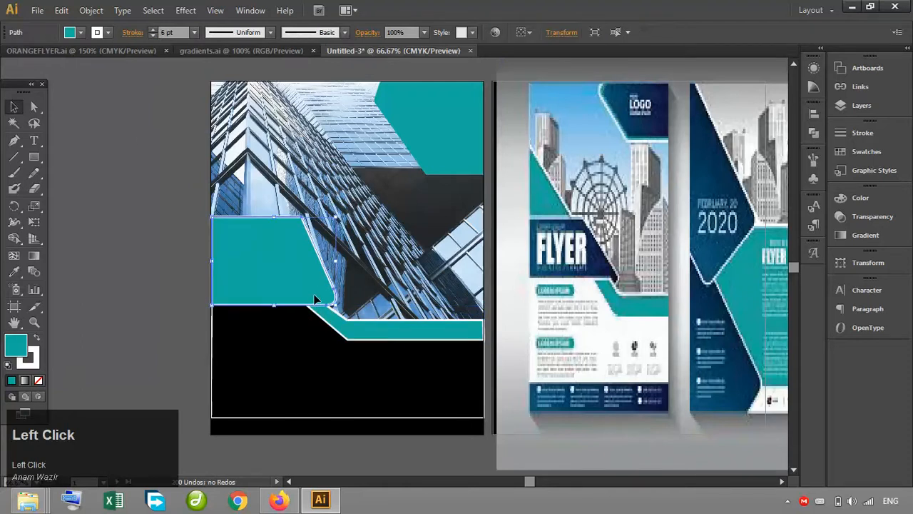
left_click(371, 340)
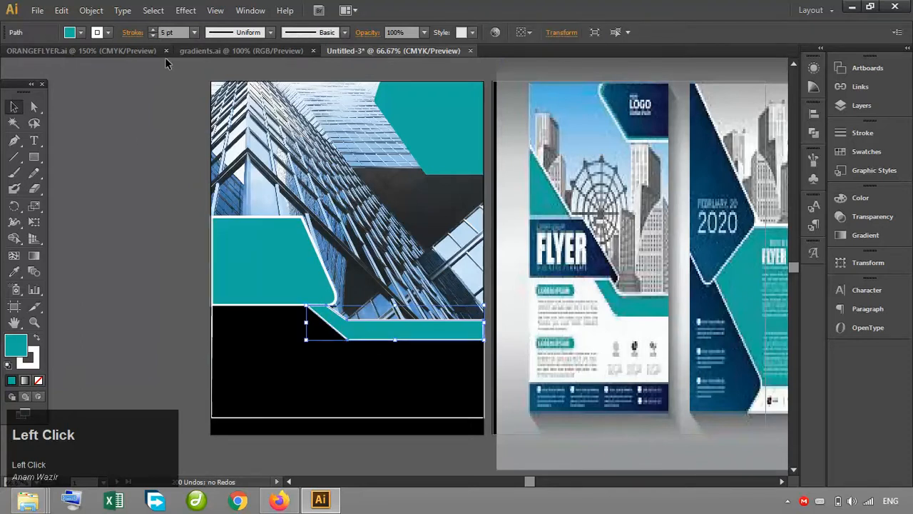
left_click(155, 31)
left_click(111, 177)
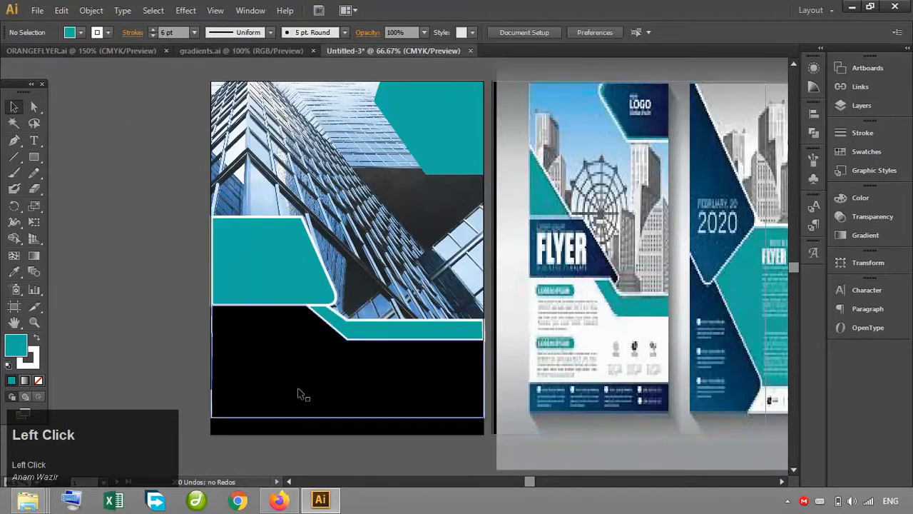
Step: Apply the banner's teal fill and white stroke to the large black lower section with the Eyedropper, and deselect it
left_click(301, 365)
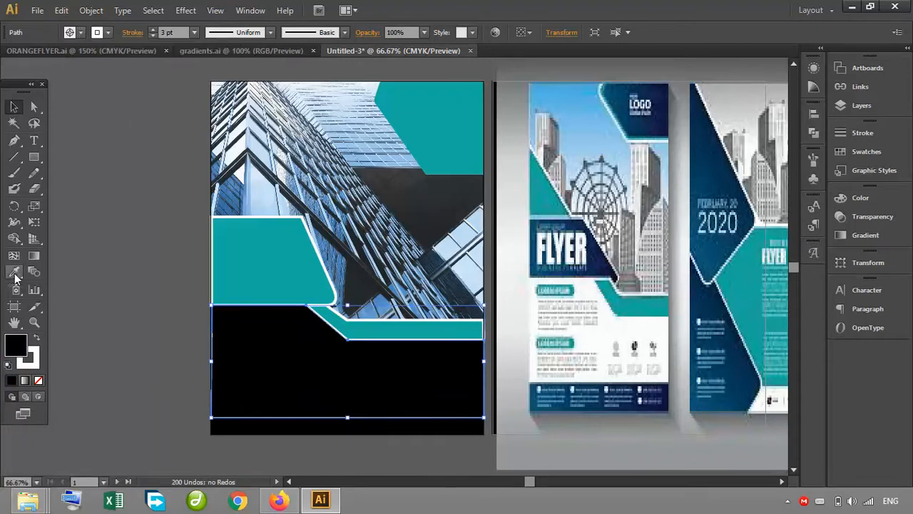
left_click(15, 274)
left_click(306, 237)
left_click(14, 107)
left_click(200, 354)
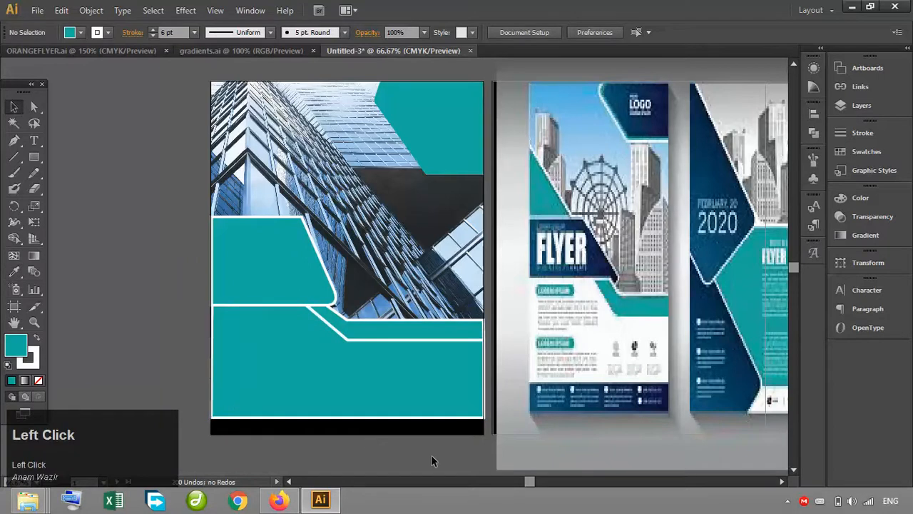
Step: Delete the reference flyer image and the black rectangle behind it from the second artboard
left_click(548, 279)
key("Delete")
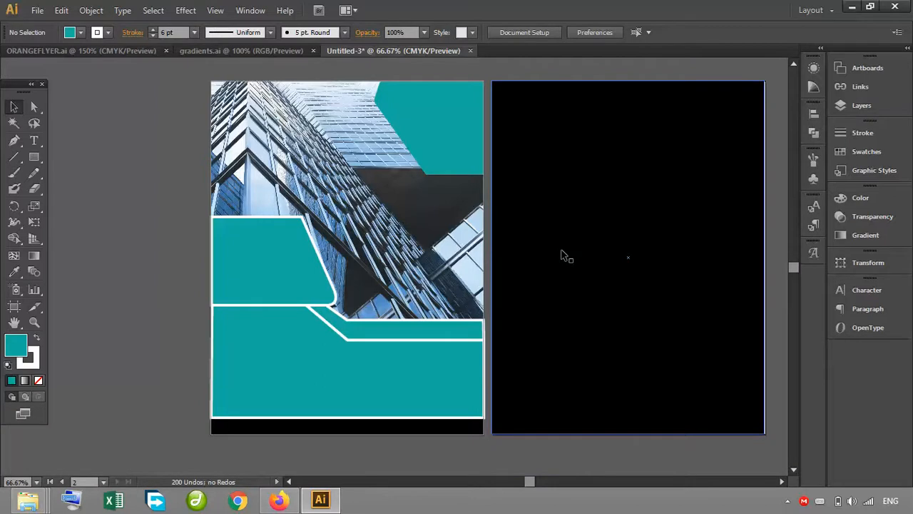
left_click(563, 255)
key("Delete")
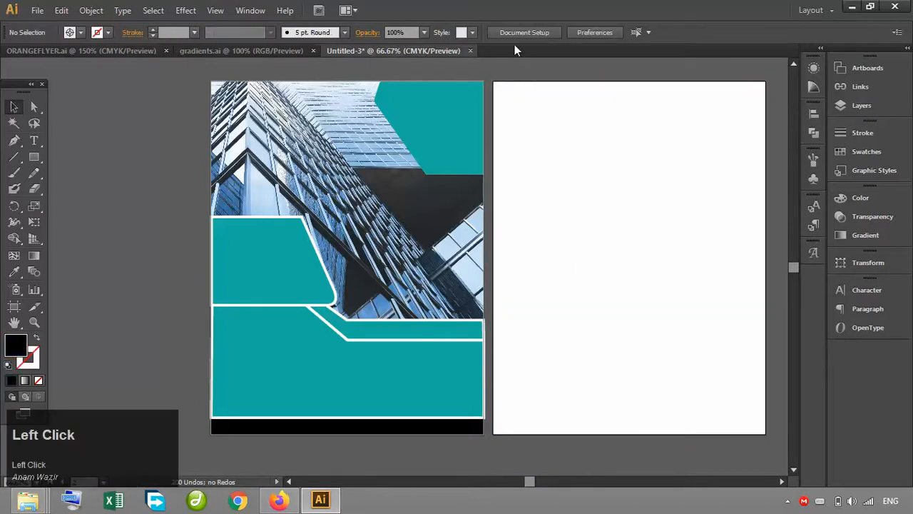
left_click_drag(528, 69, 575, 148)
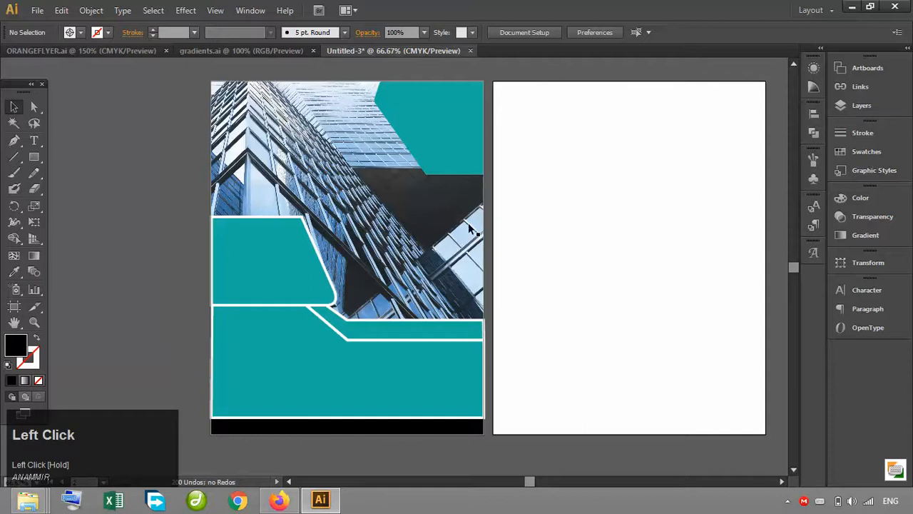
Step: Examine the front side's shapes, white borders and clipped photo up close from the lower edge to the upper edge
key("ctrl+equal")
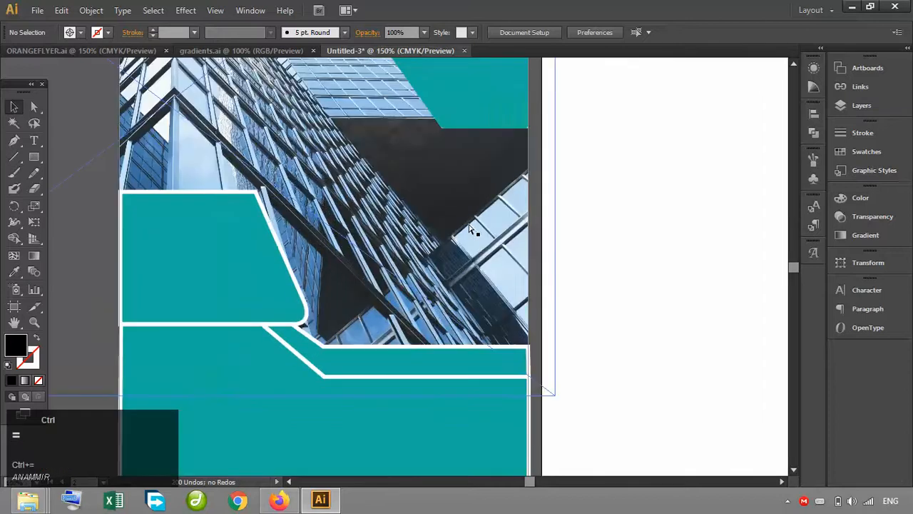
key("ctrl+equal")
left_click(14, 205)
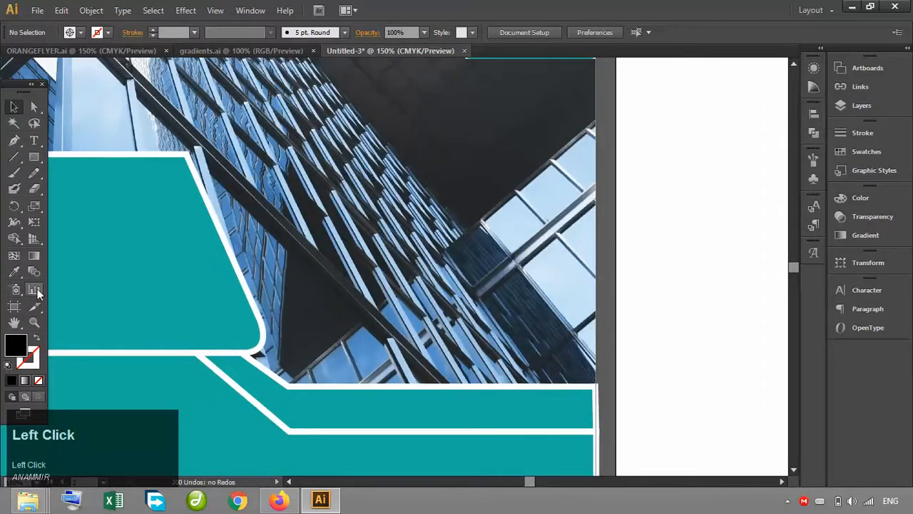
left_click(15, 322)
left_click_drag(252, 190, 387, 359)
left_click_drag(505, 216, 430, 126)
left_click_drag(430, 350, 435, 214)
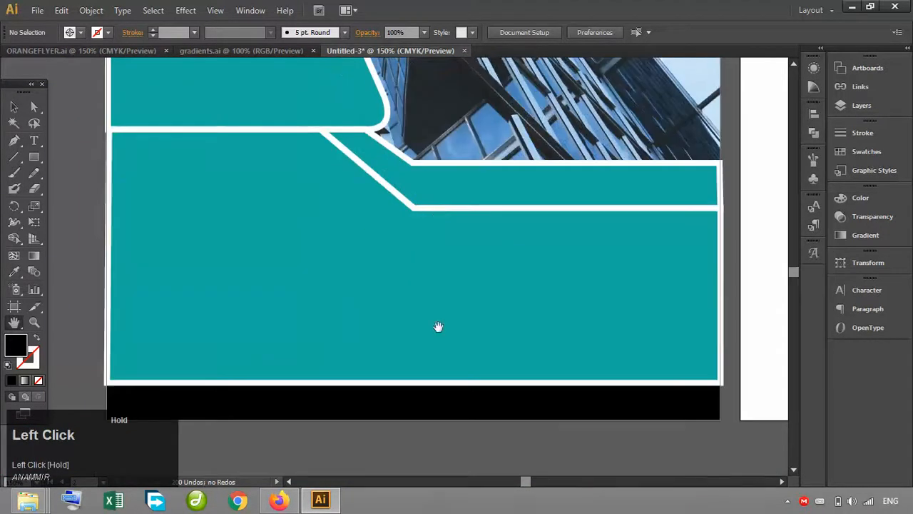
left_click_drag(506, 171, 538, 491)
left_click_drag(509, 220, 499, 320)
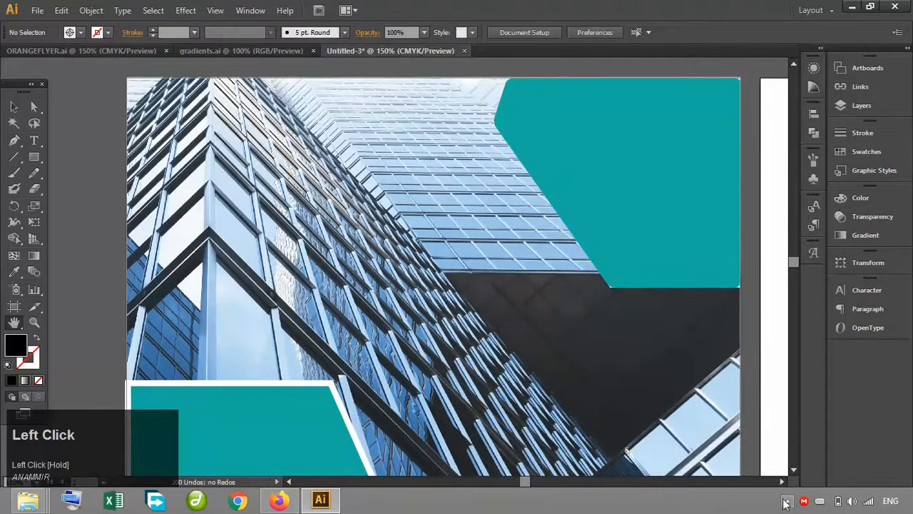